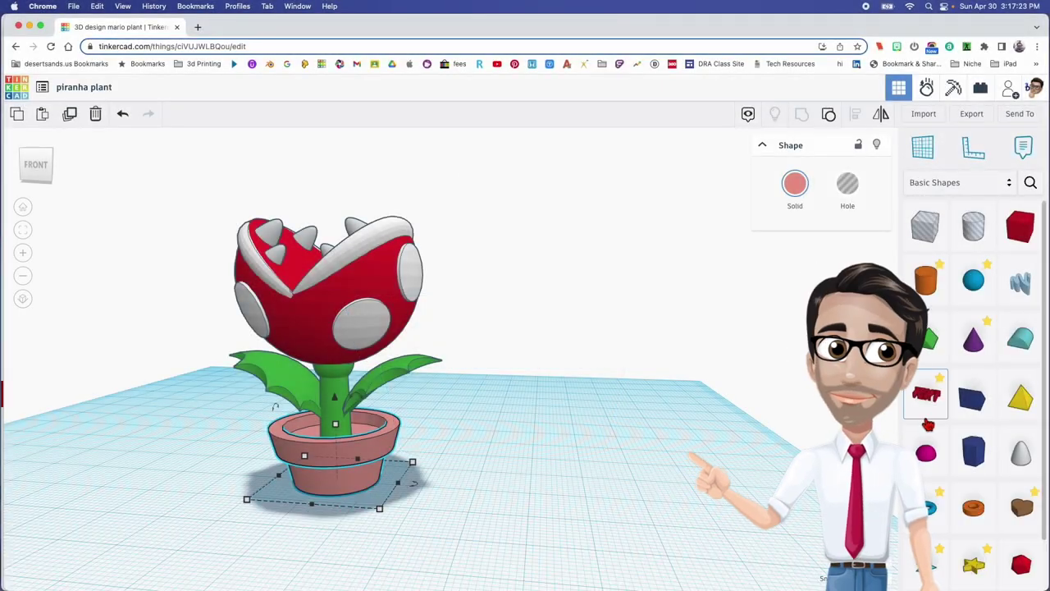
Step: Place a cone on the workplane beside the piranha plant and rotate it upside down
drag(974, 338, 548, 491)
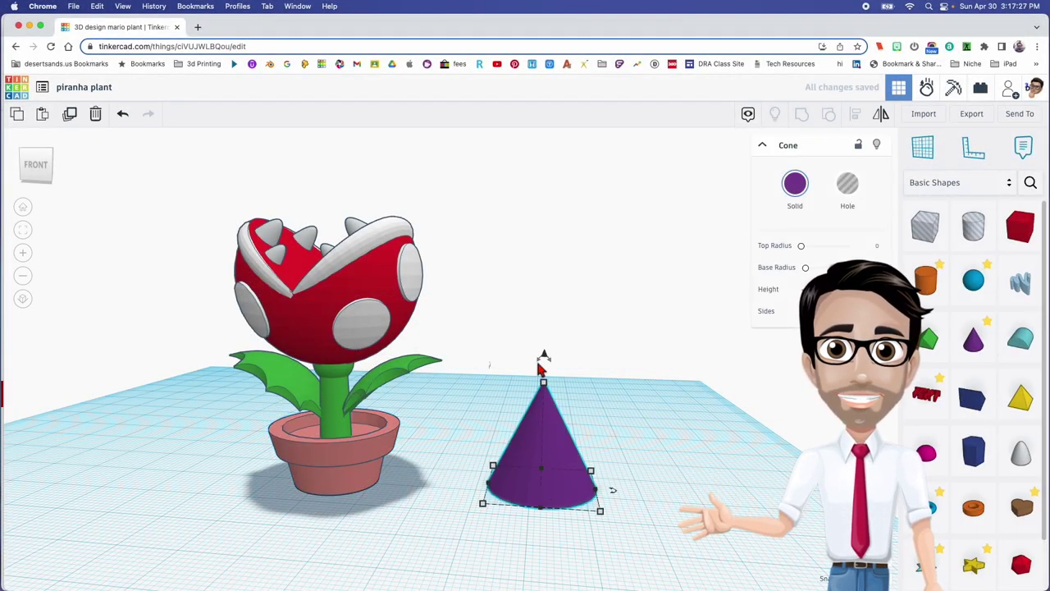
drag(541, 362, 543, 476)
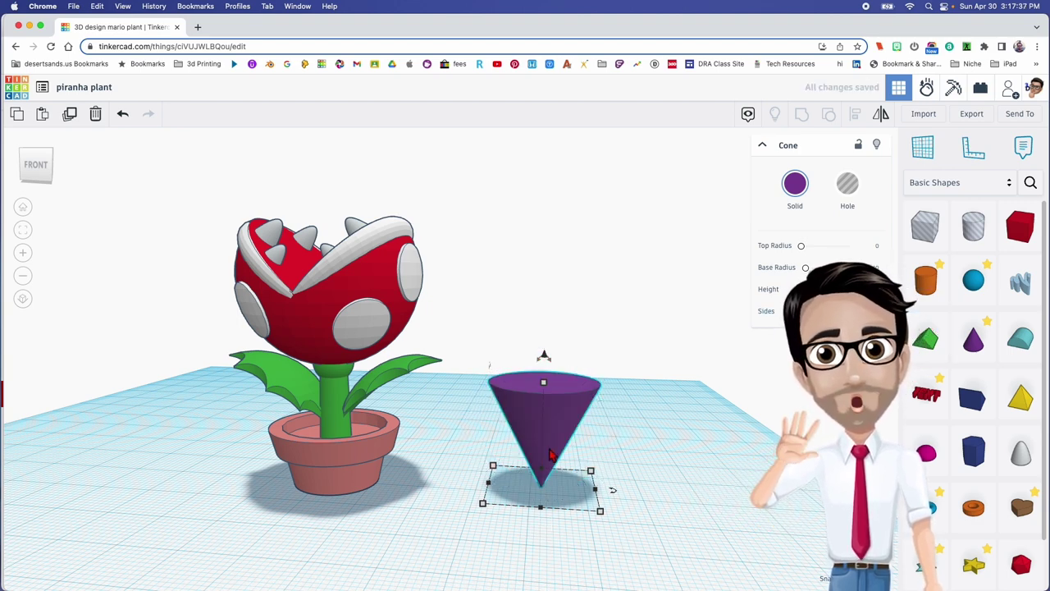
Step: Set the inverted cone's height to 8.75 mm and its top radius to 8
mouse_move(545, 383)
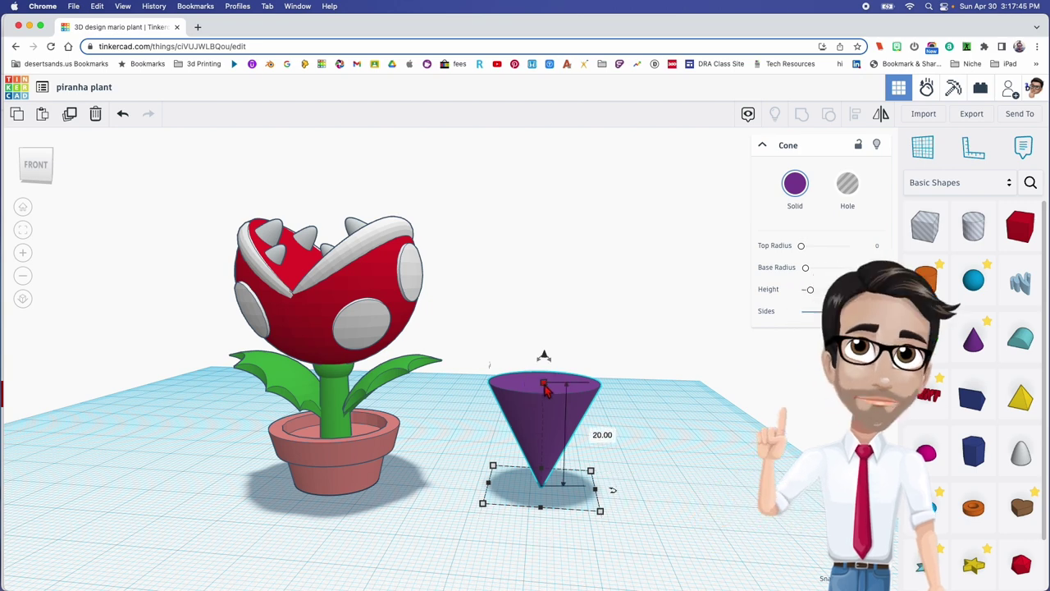
click(603, 435)
text(8.75)
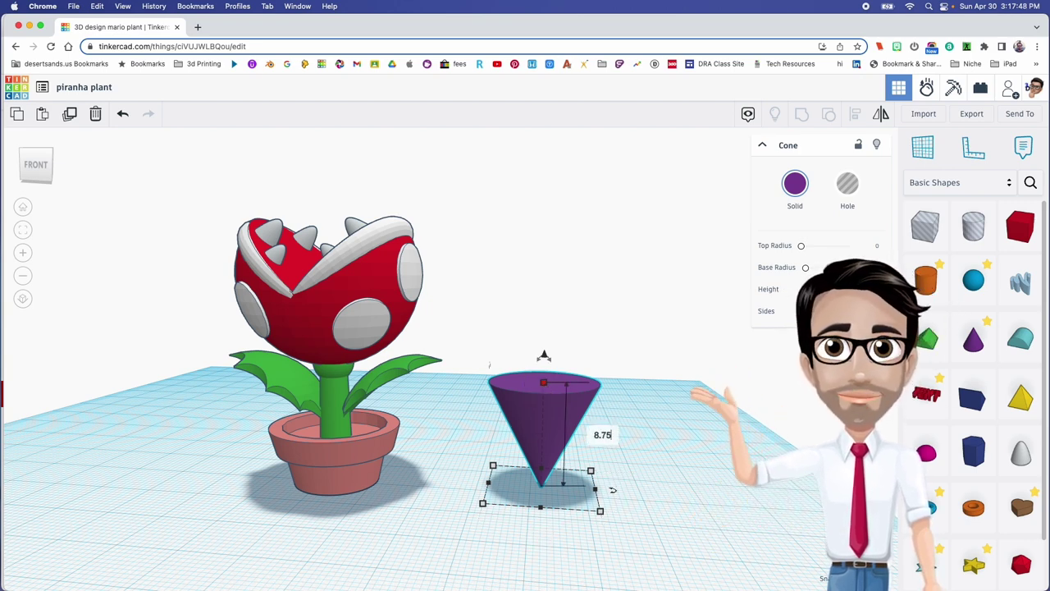
key(Return)
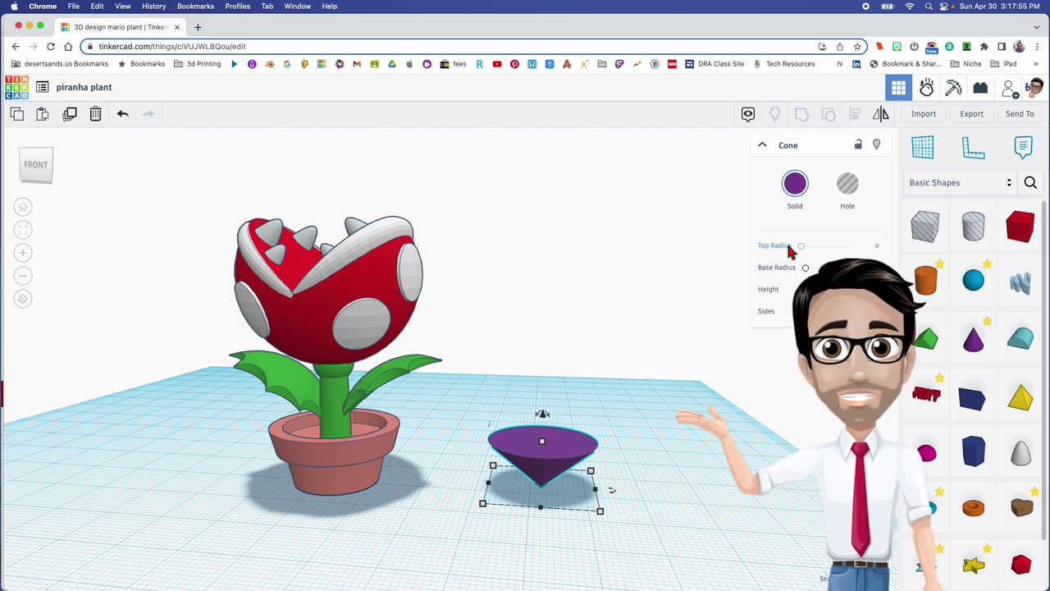
click(876, 247)
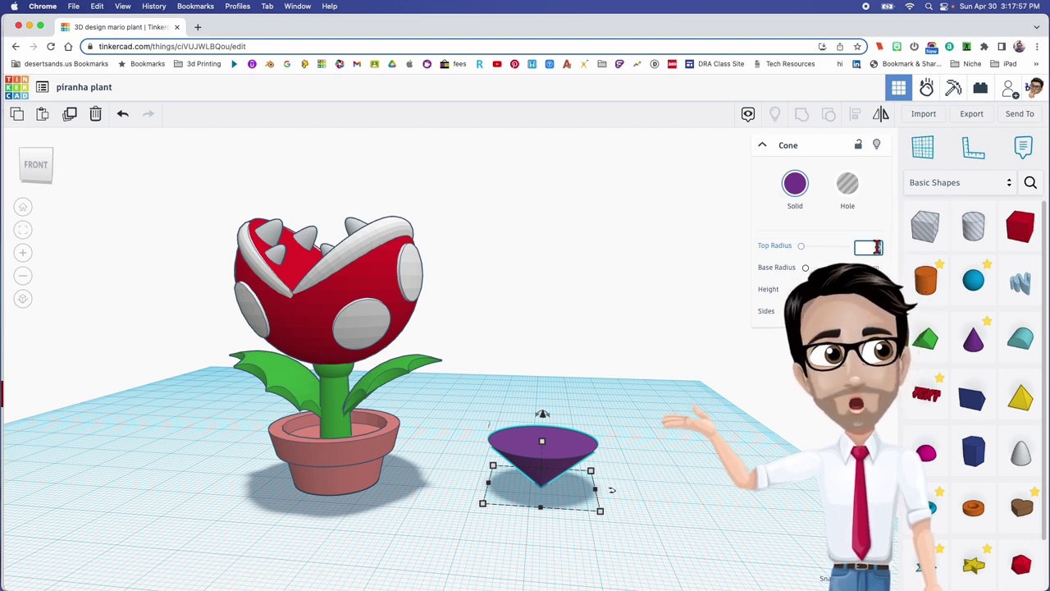
text(8)
key(Return)
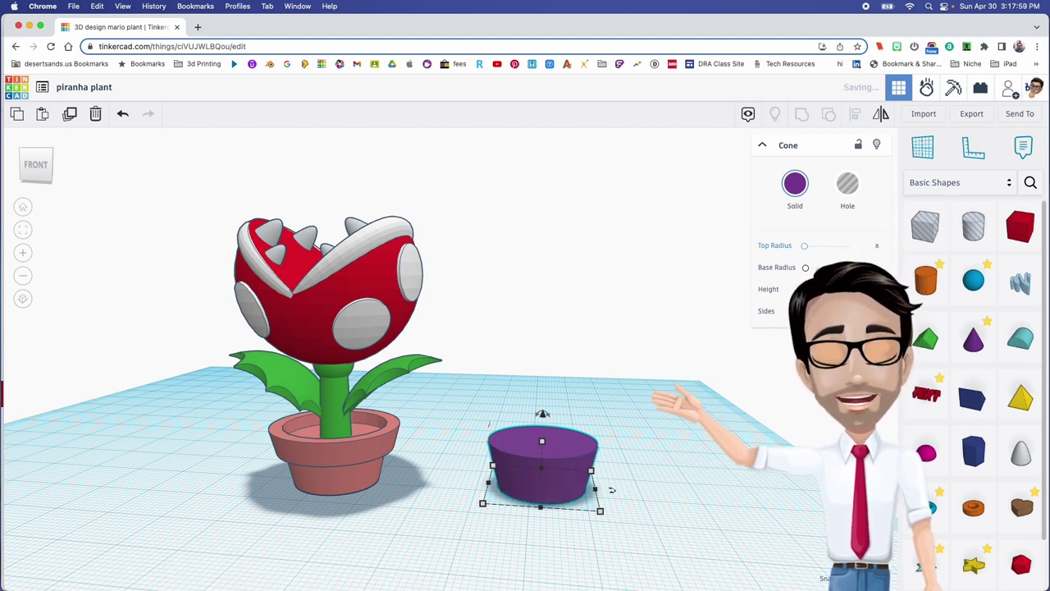
Step: Move the truncated cone about 10 mm toward the plant's pot and color it with the light red preset
click(563, 356)
drag(544, 434, 502, 464)
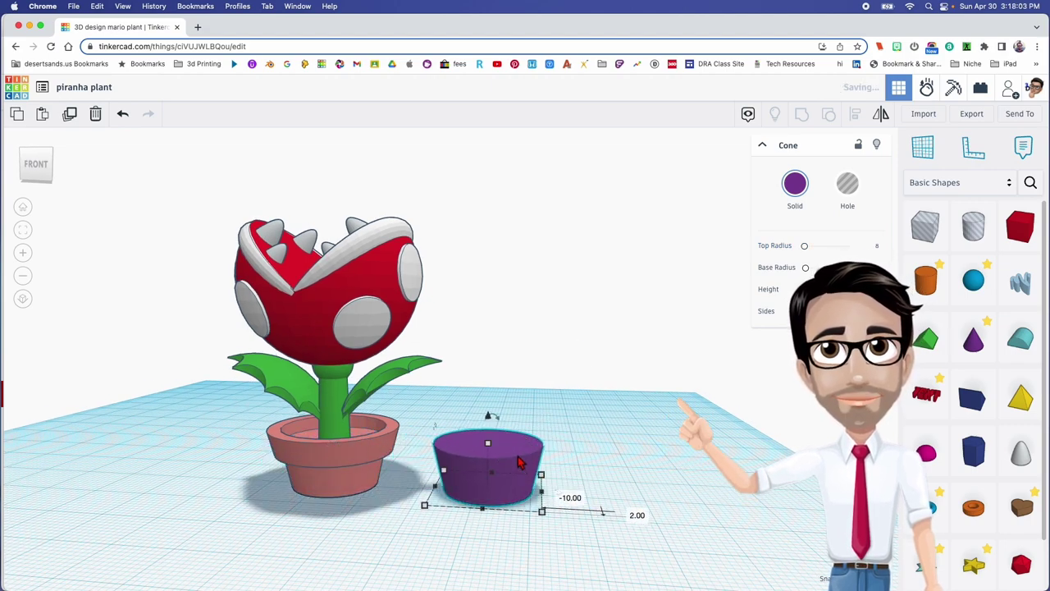
click(808, 193)
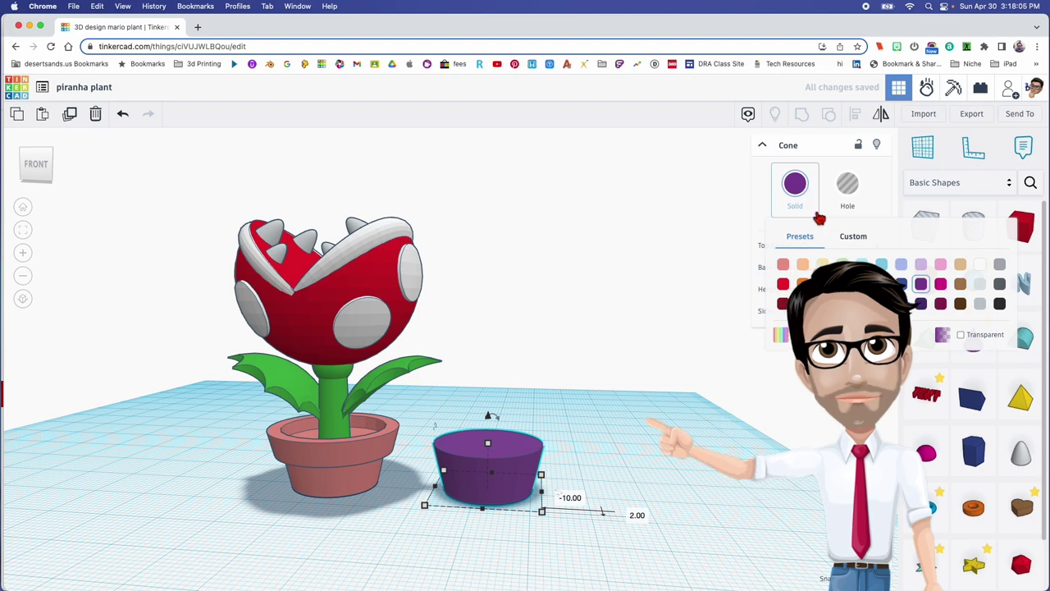
click(781, 265)
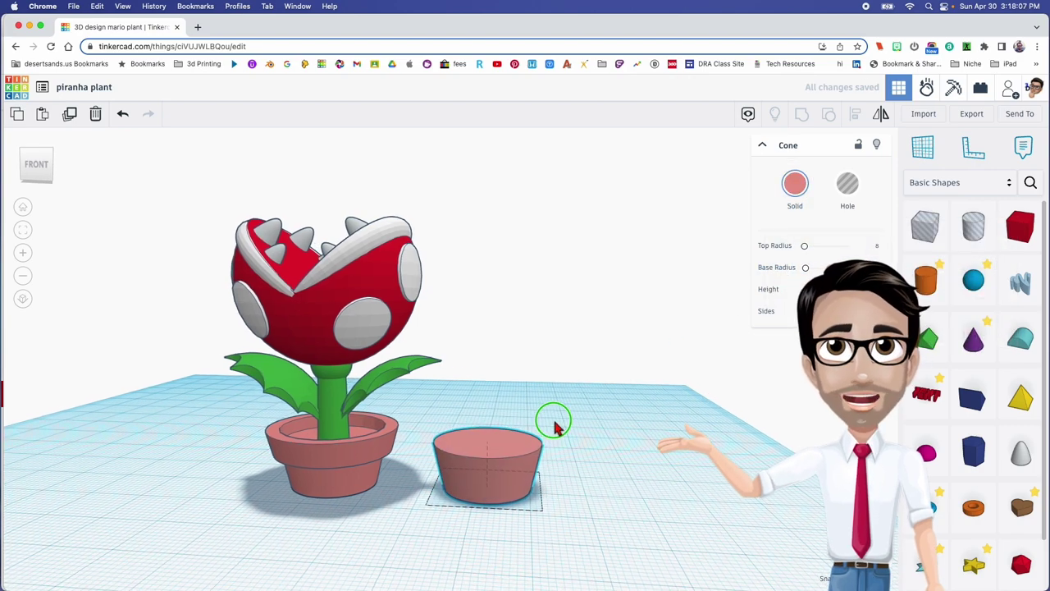
Step: Duplicate the light red cone and raise the copy above the original as the pot's rim
click(364, 457)
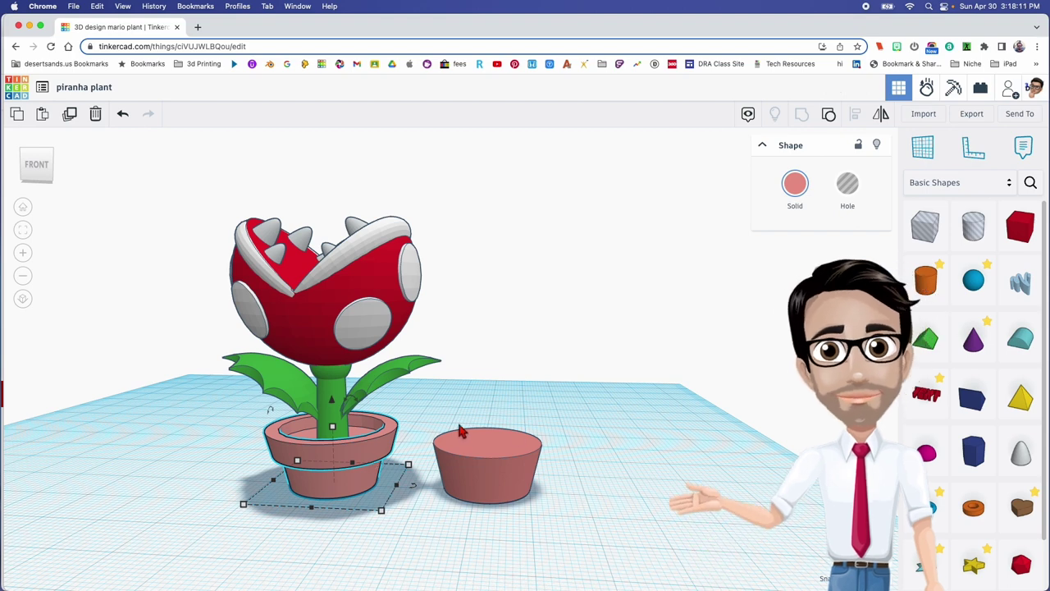
click(496, 471)
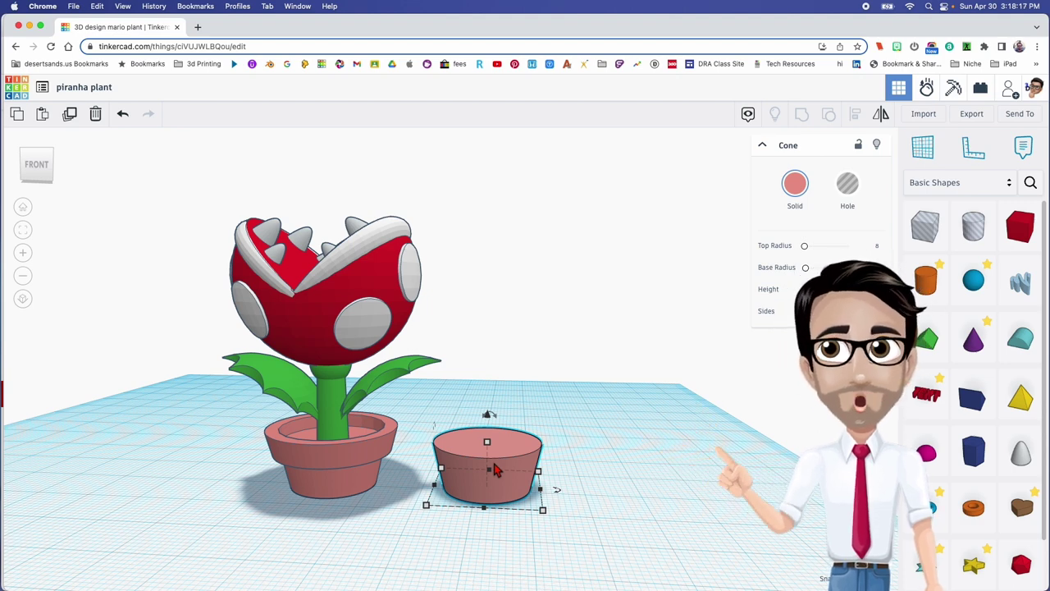
drag(488, 414, 490, 371)
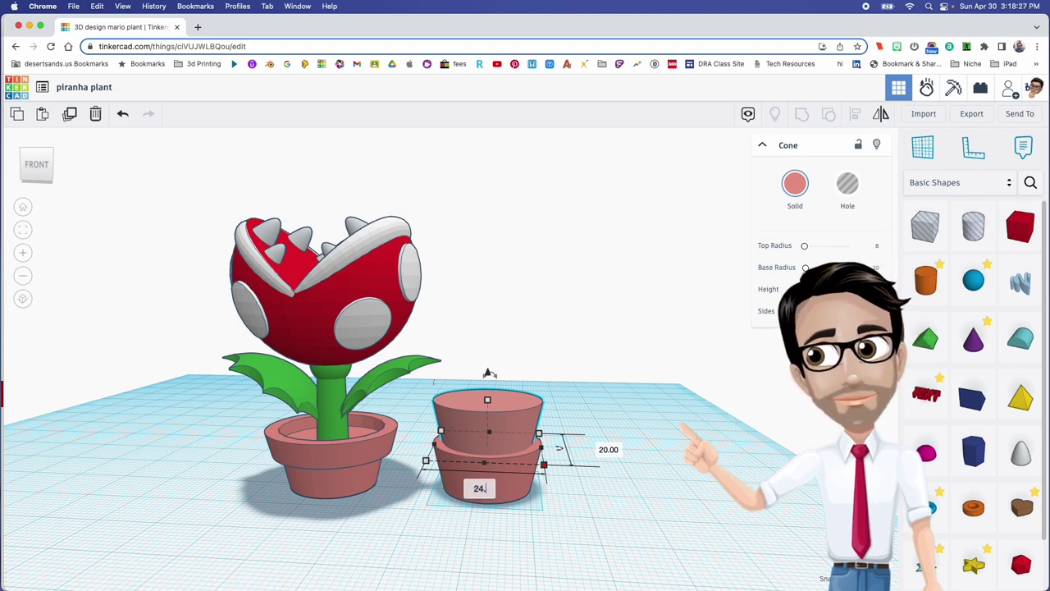
Step: Set the upper cone's width and length to 24.52 mm each
drag(544, 465, 571, 466)
click(633, 451)
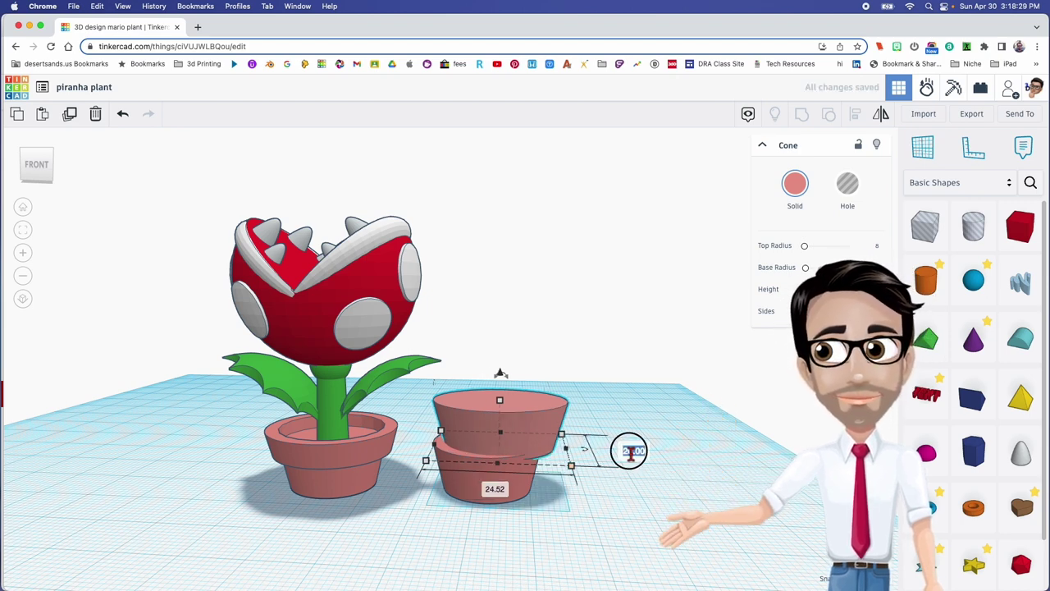
text(24.52)
key(Return)
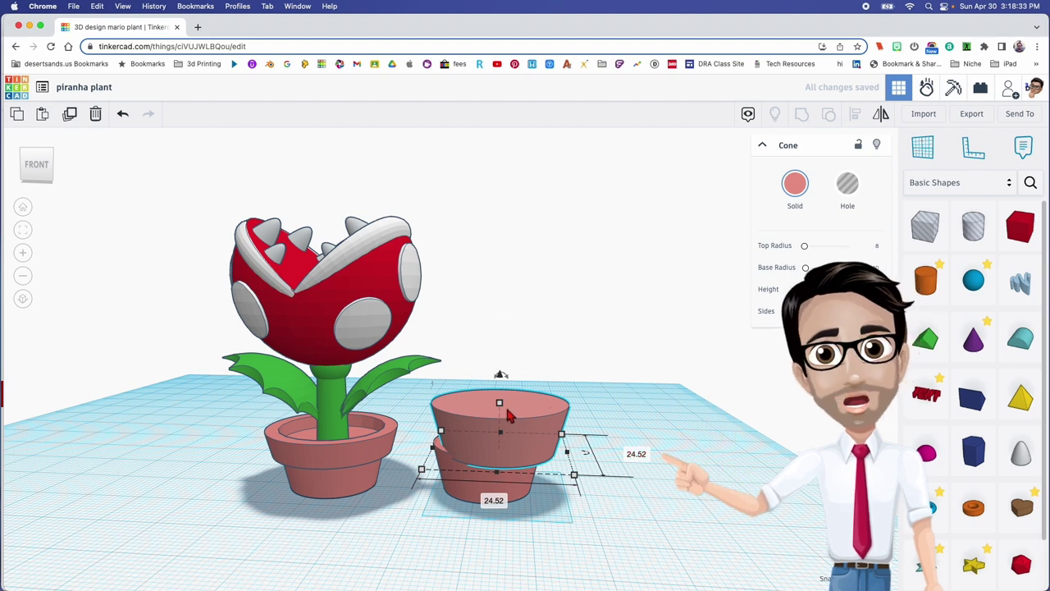
Step: Reduce the upper cone's height to form a thin rim and set its top radius to 9
mouse_move(501, 405)
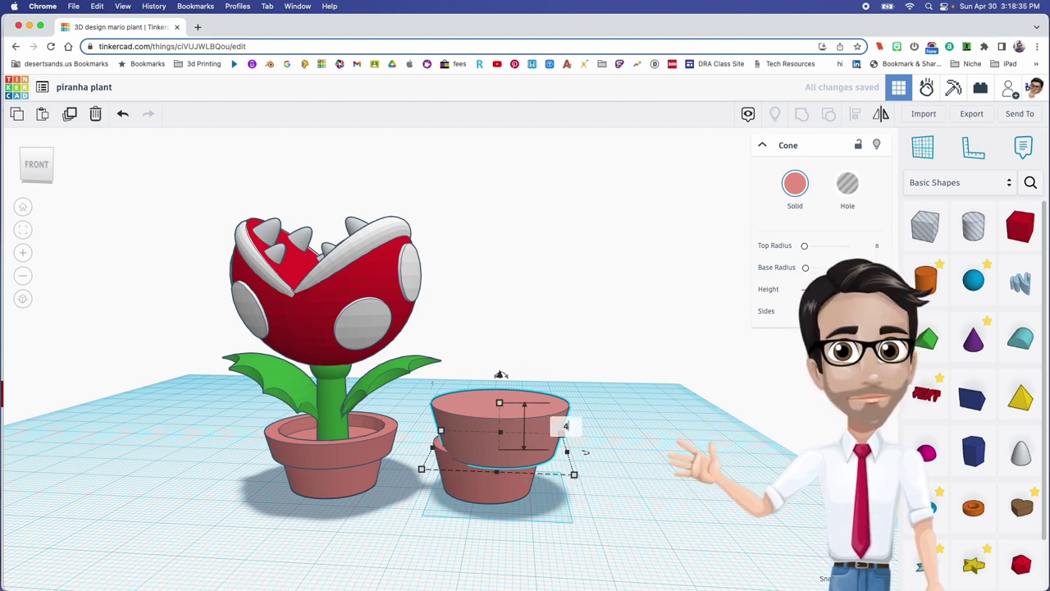
key(Return)
right_drag(564, 421, 493, 405)
mouse_move(469, 462)
right_down()
mouse_move(474, 451)
mouse_move(487, 462)
right_up()
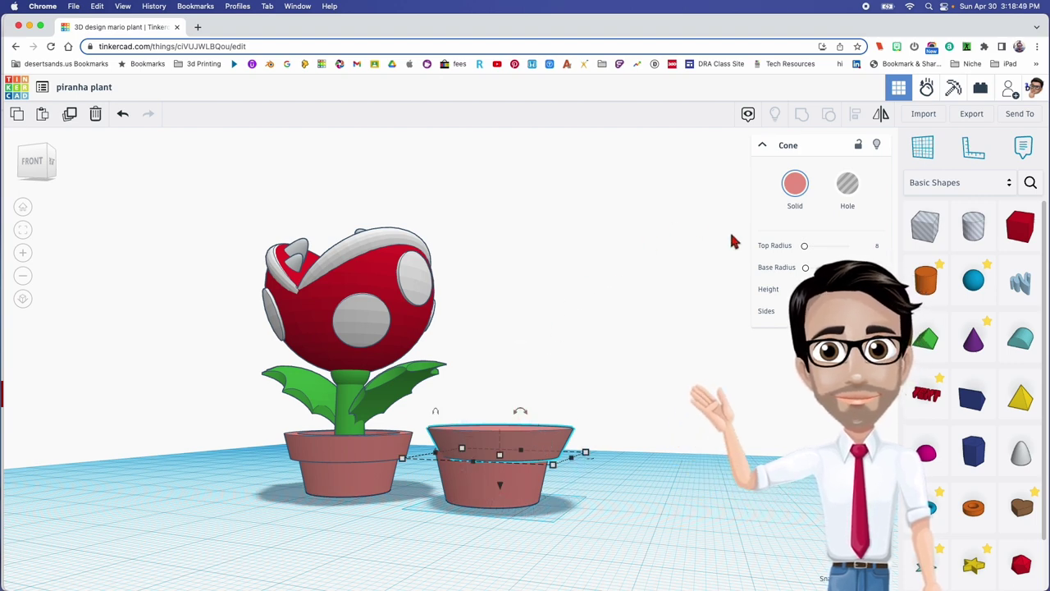
click(876, 246)
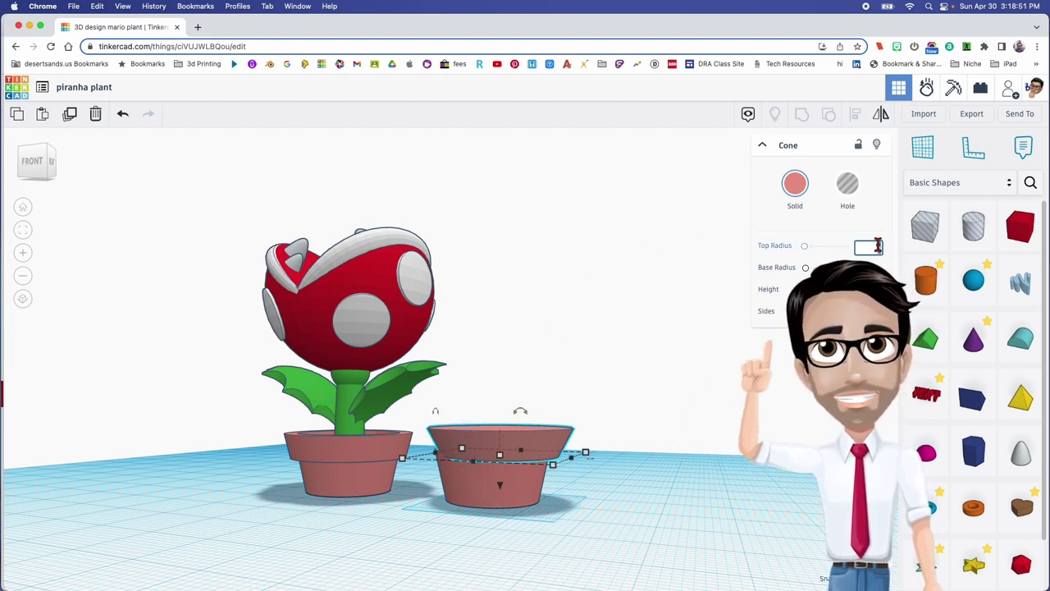
key(Return)
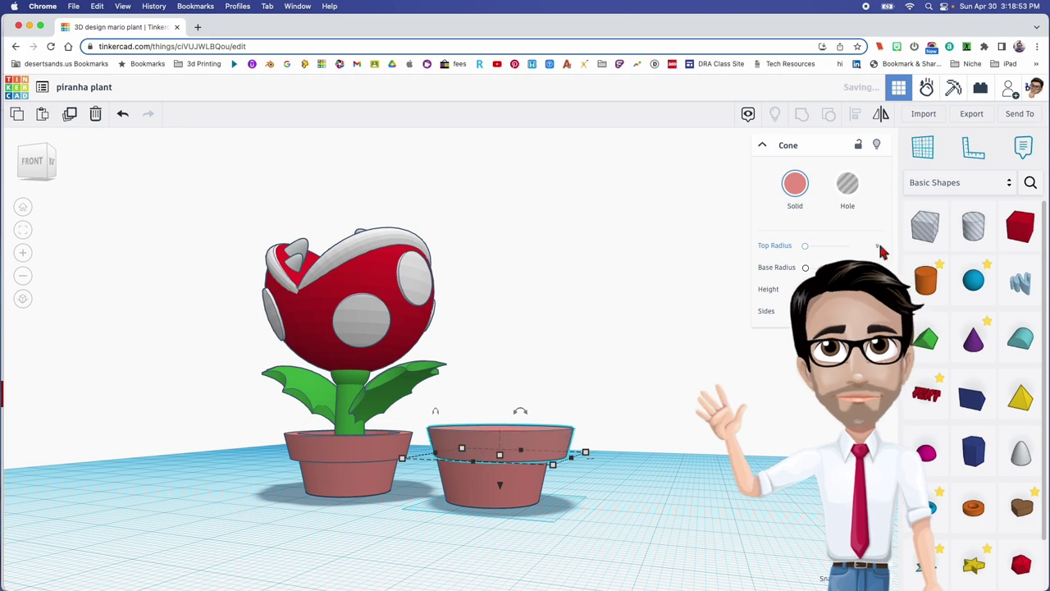
right_drag(534, 399, 565, 418)
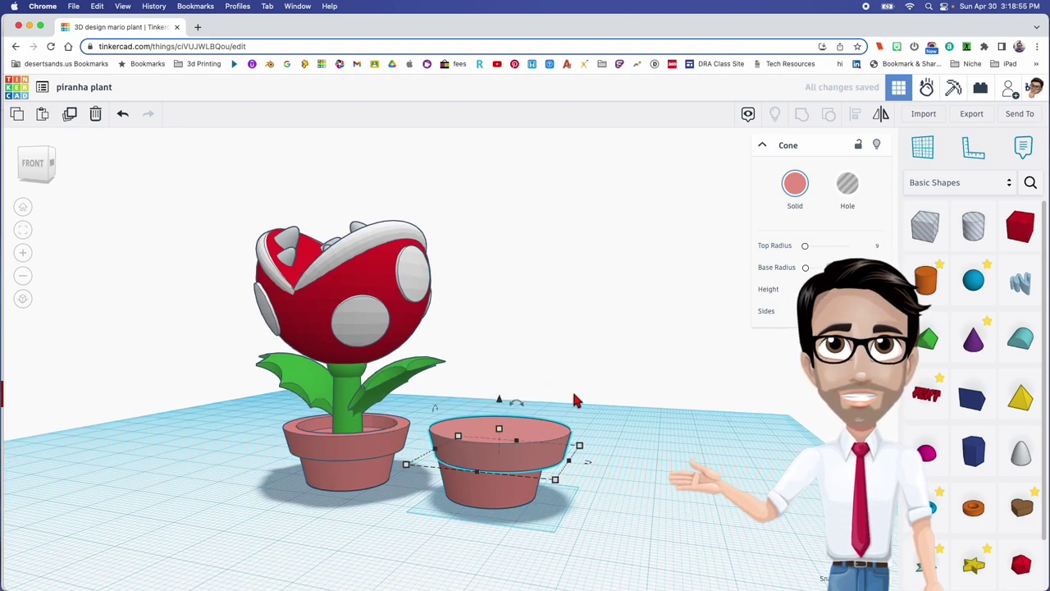
Step: Align the rim and the pot body on their horizontal centers
shift+click(507, 509)
key(l)
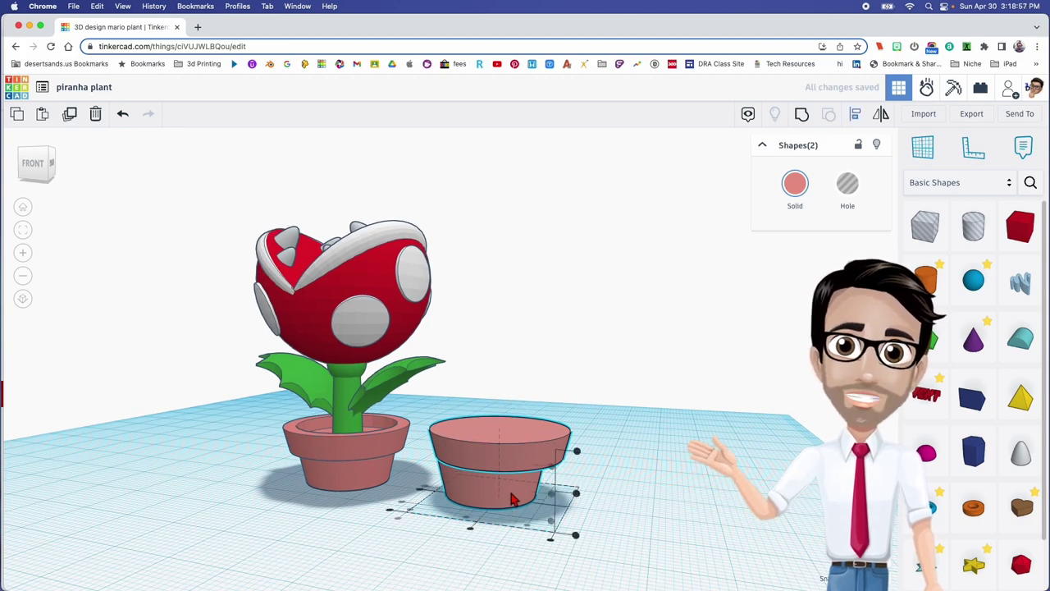
click(421, 489)
right_drag(464, 497, 514, 466)
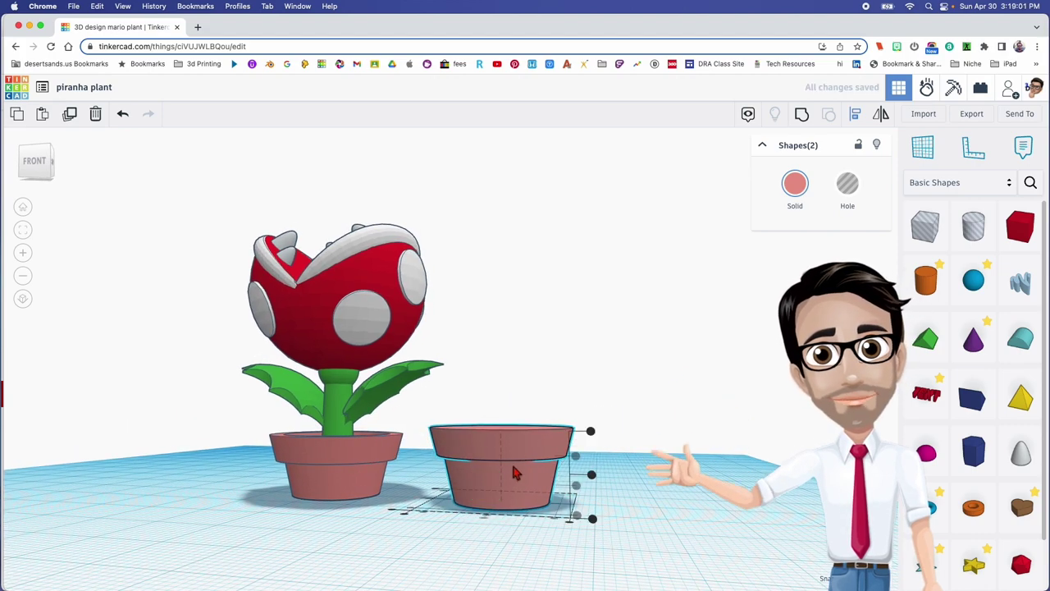
Step: Drop the rim cone onto the workplane and raise it 6.50 mm
click(506, 462)
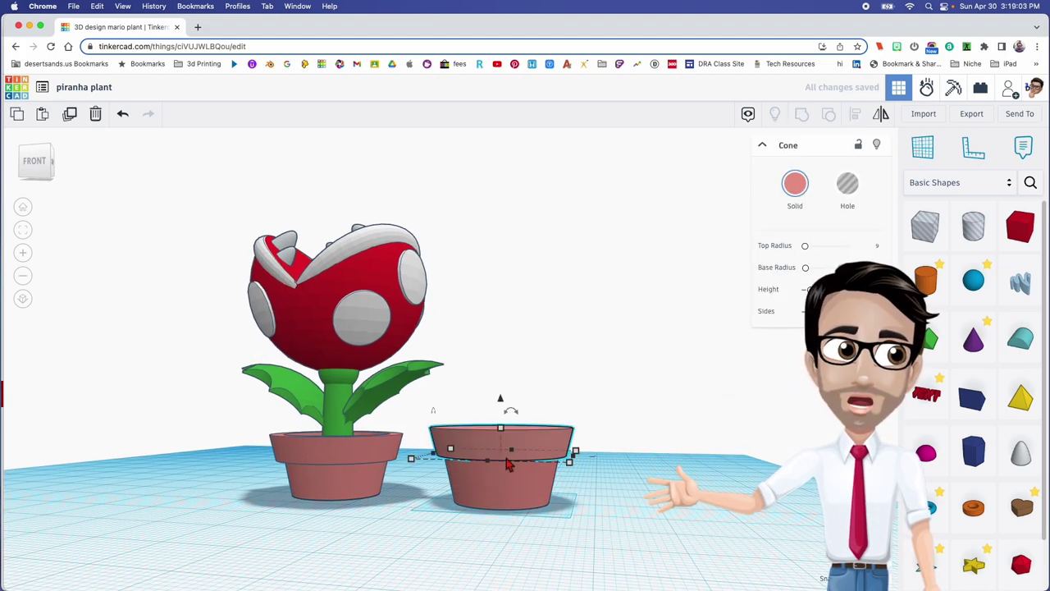
key(d)
right_drag(526, 468, 534, 469)
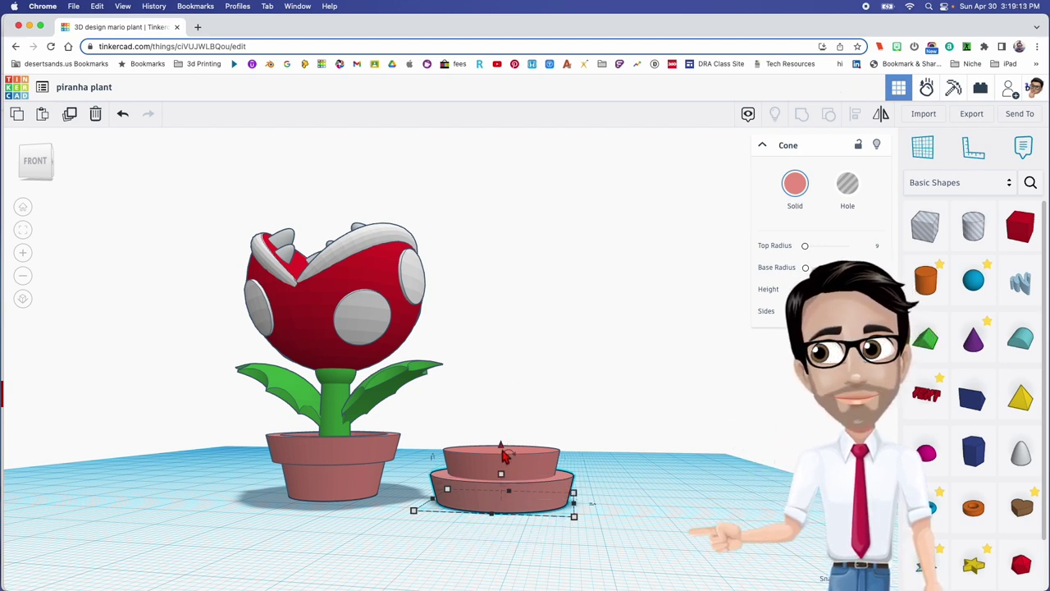
drag(504, 452, 501, 410)
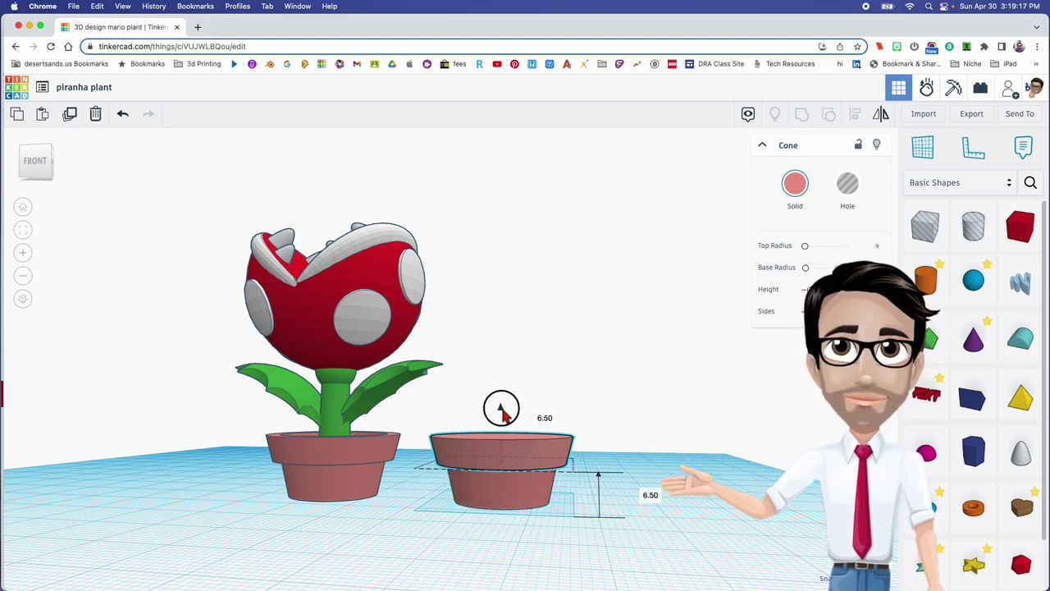
Step: Place a cylinder hole over the new pot and align it centrally with both cones
right_drag(507, 421, 480, 544)
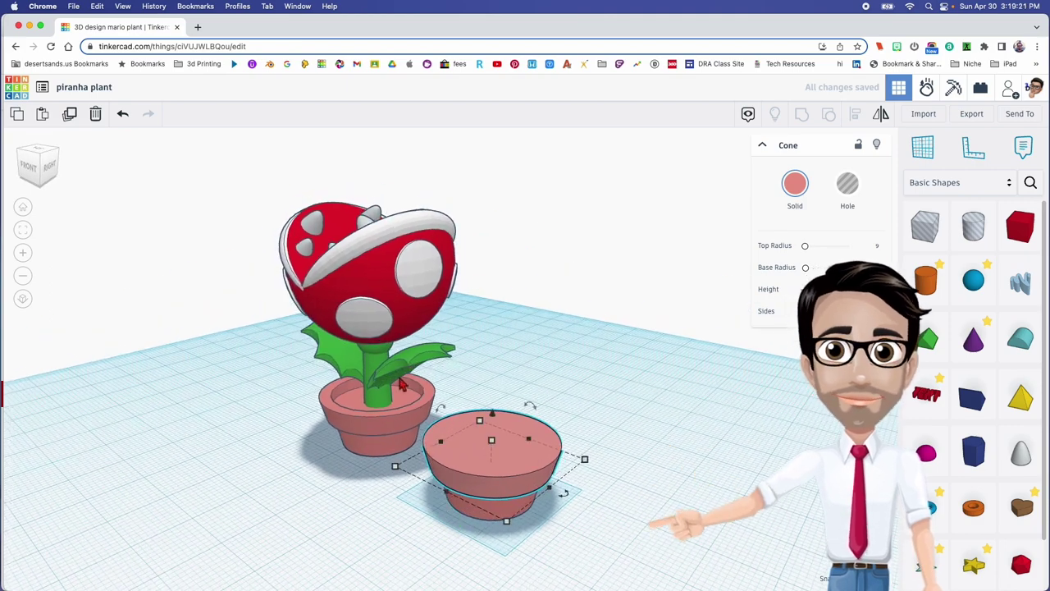
right_drag(372, 443, 533, 493)
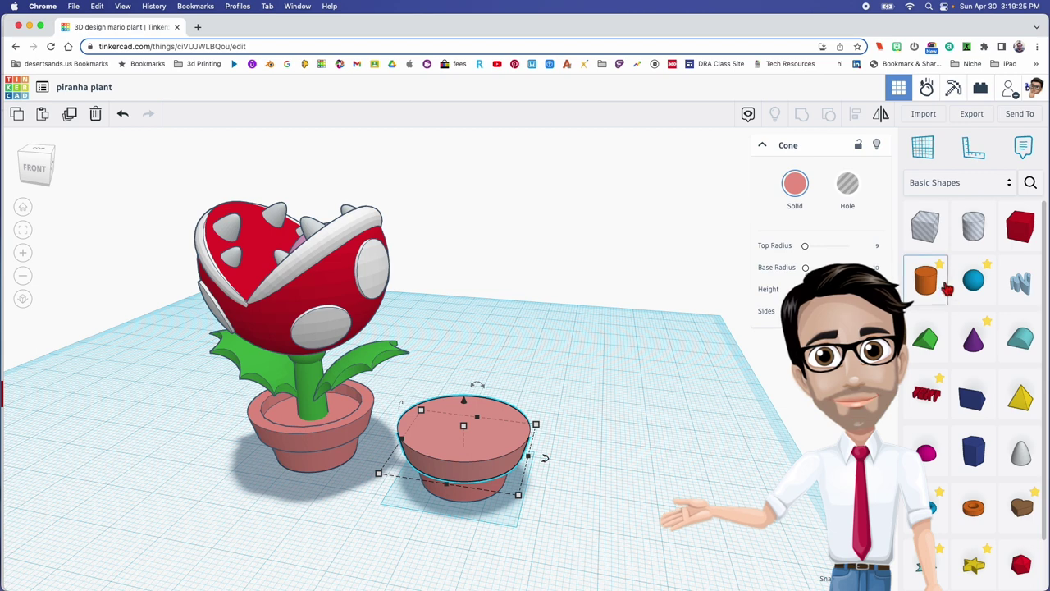
drag(975, 239, 464, 481)
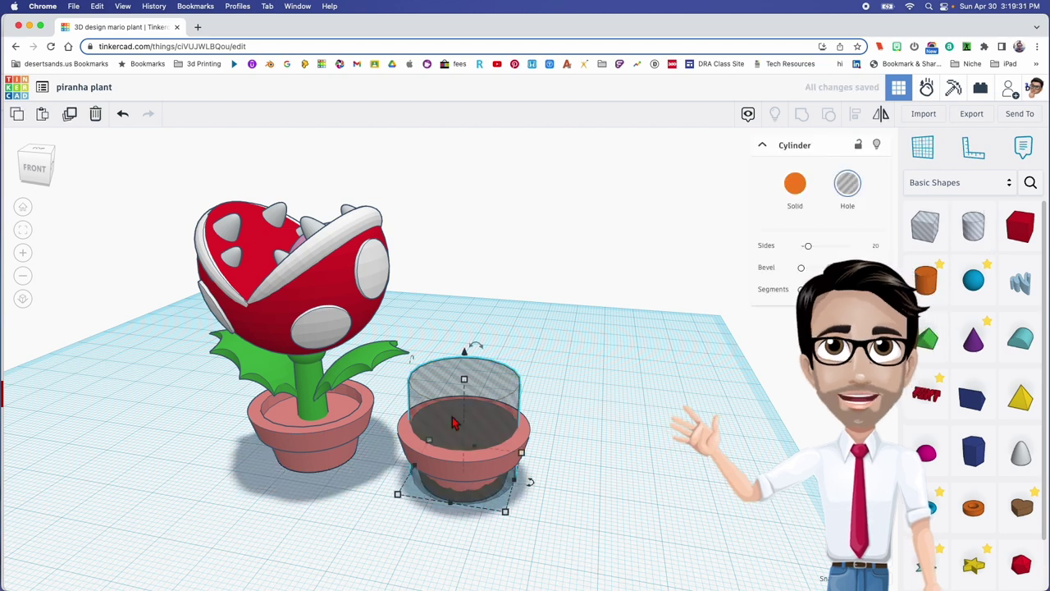
shift+click(476, 490)
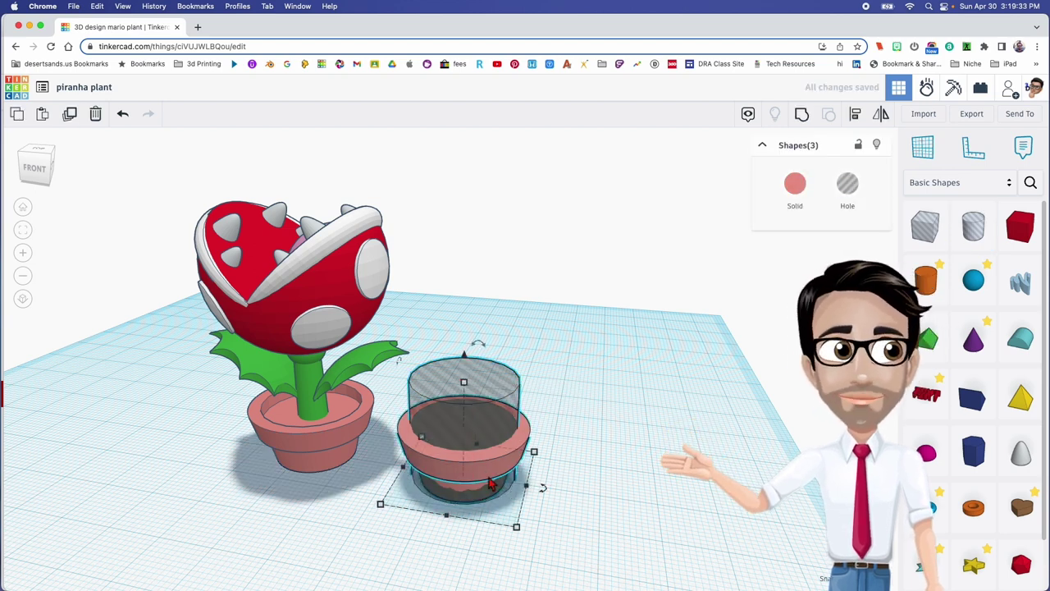
key(l)
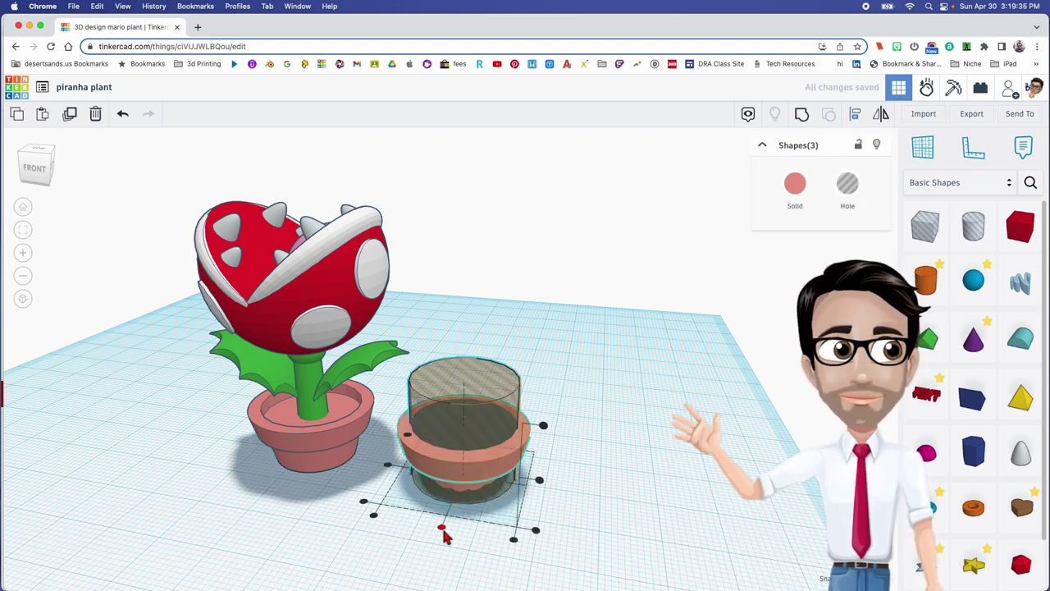
click(391, 471)
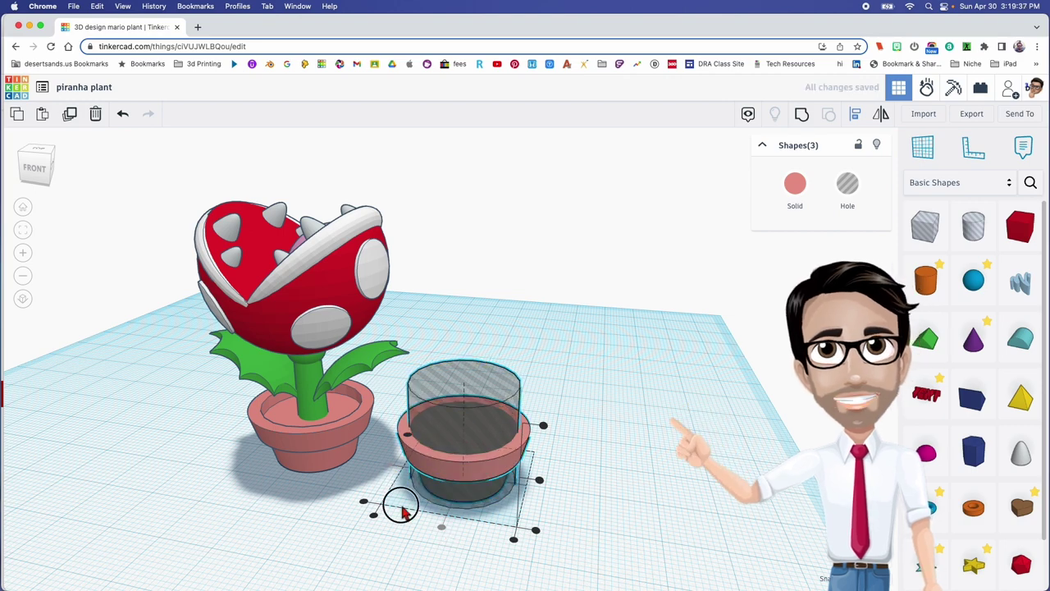
click(433, 520)
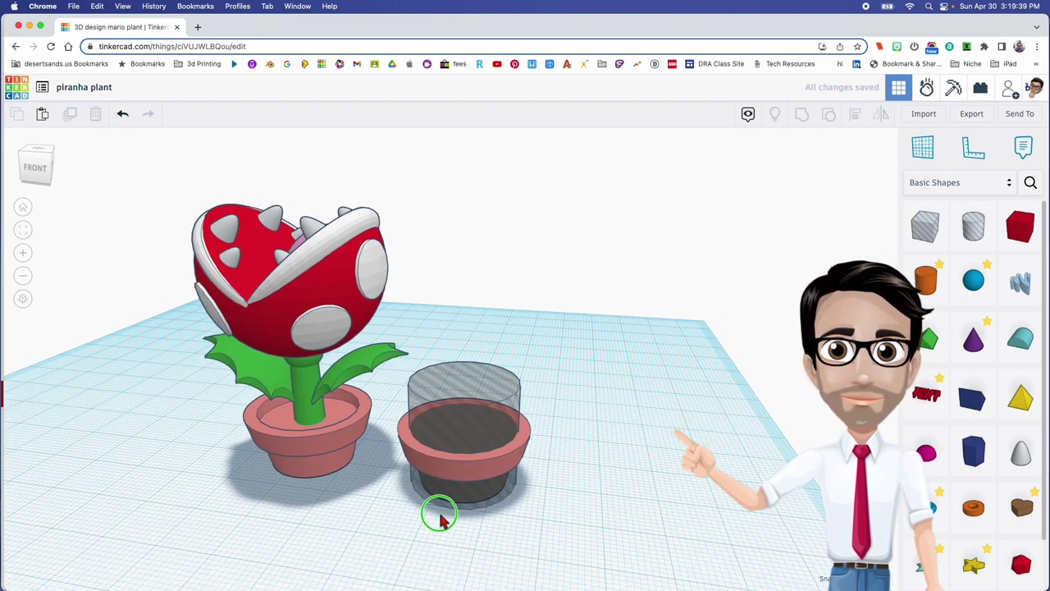
Step: Raise the cylinder hole 8.50 mm above the workplane and increase its number of sides to the maximum
click(517, 437)
right_drag(488, 420, 466, 360)
drag(466, 359, 468, 311)
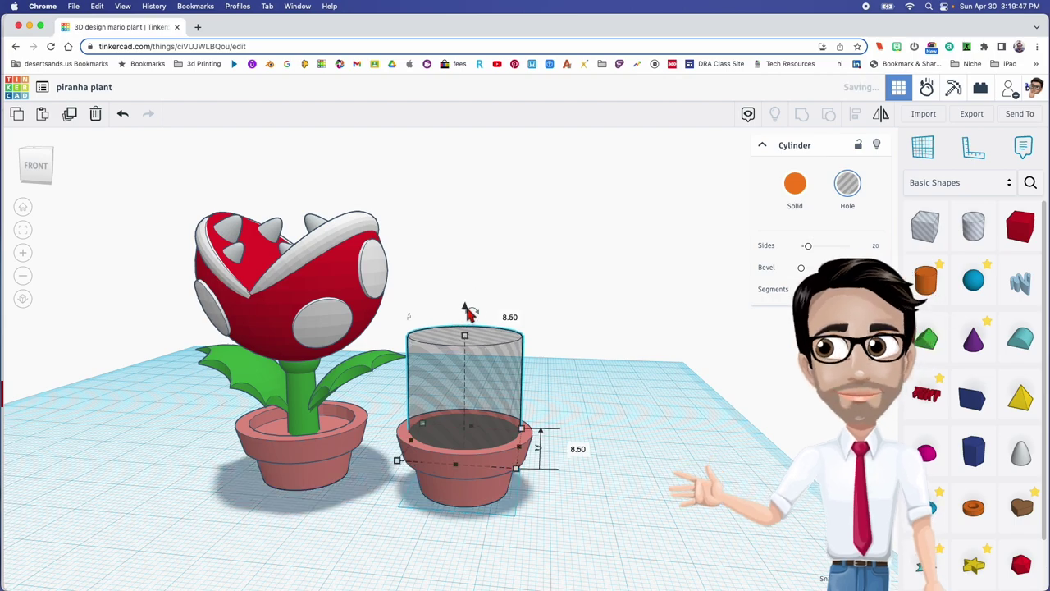
right_drag(495, 439, 509, 470)
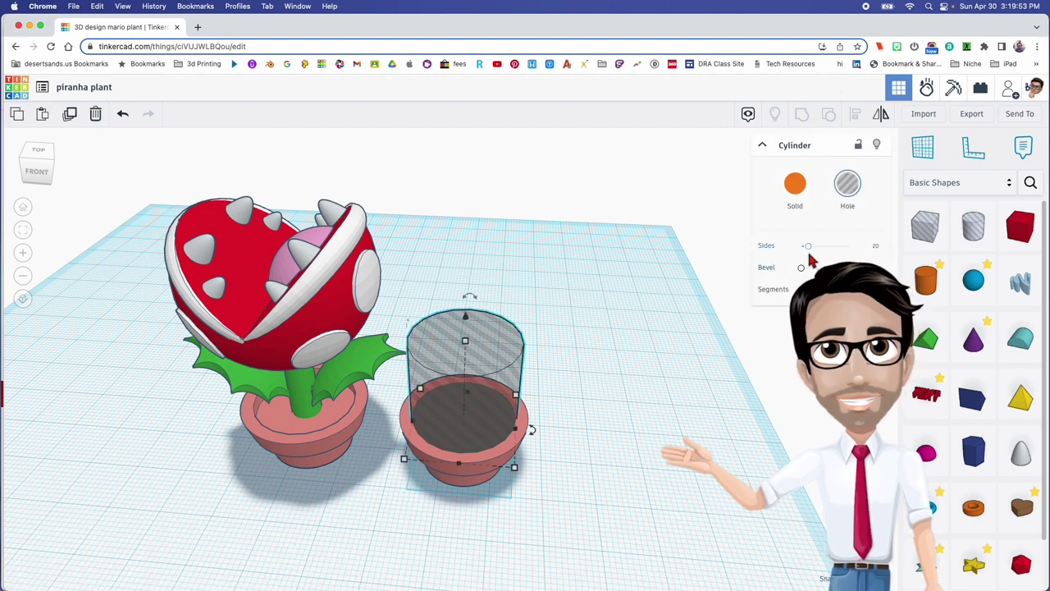
drag(808, 246, 849, 246)
Step: Group the two pot cones with the cylinder hole to hollow out the new flower pot
drag(572, 376, 459, 472)
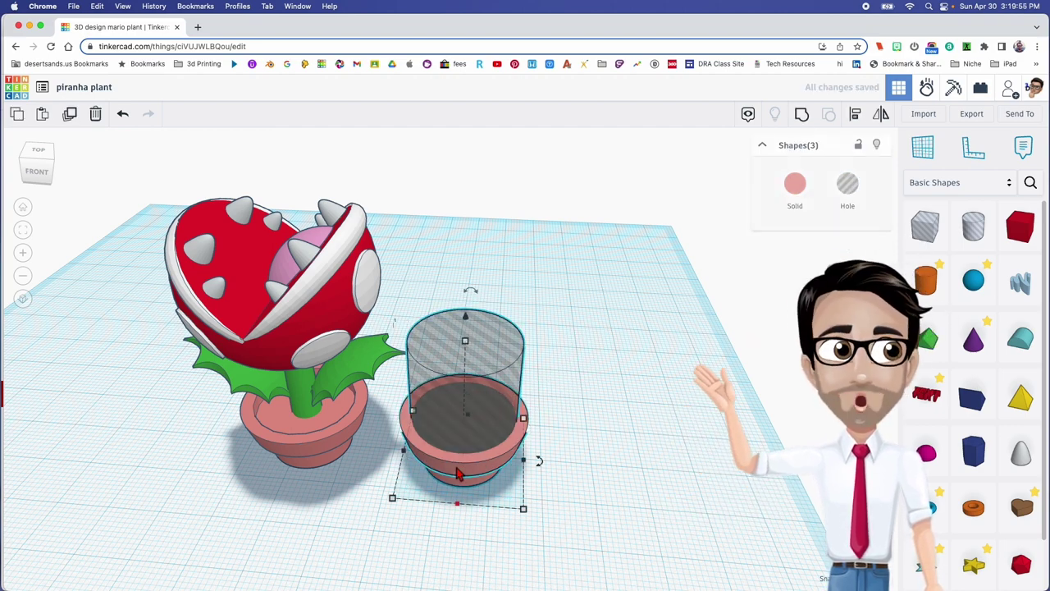
key(ctrl+g)
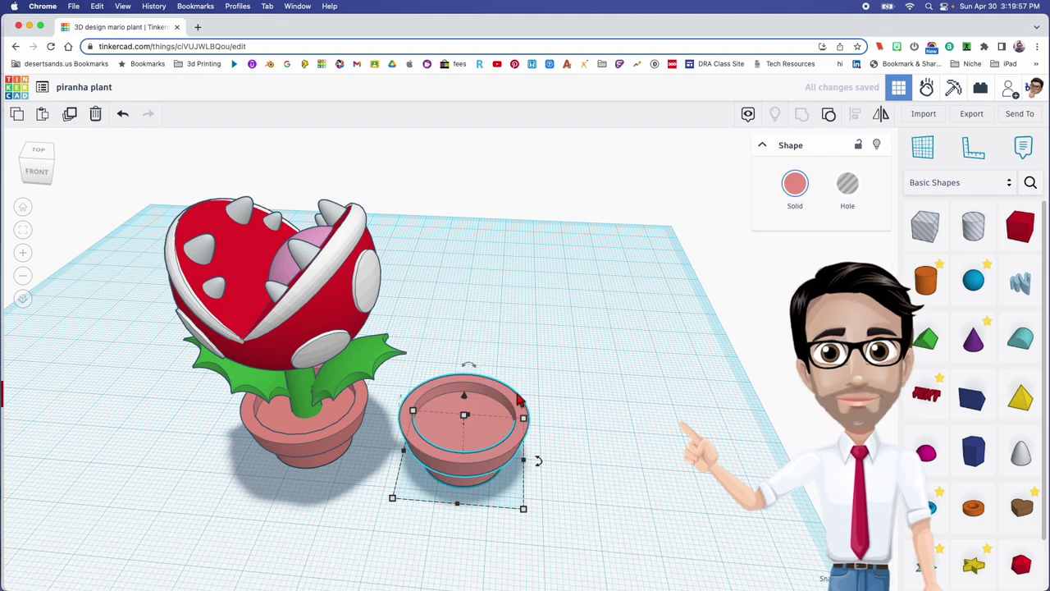
right_drag(509, 389, 534, 364)
scroll(300, 455, up, 5)
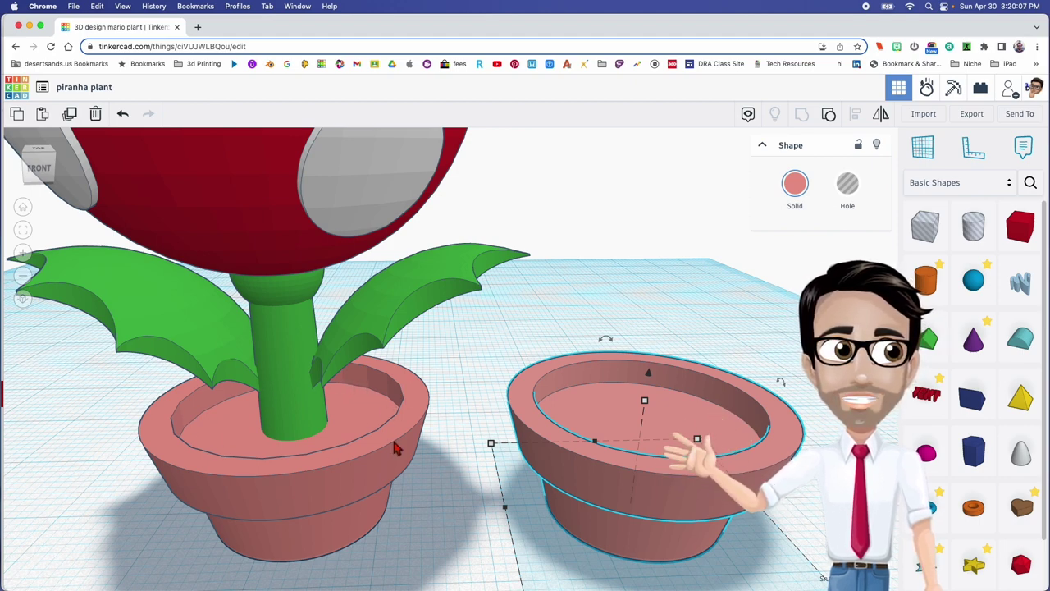
Step: Place a new cone on the workplane beside the hollow pot and flip it so its point faces down
scroll(395, 442, down, 5)
right_drag(457, 448, 348, 434)
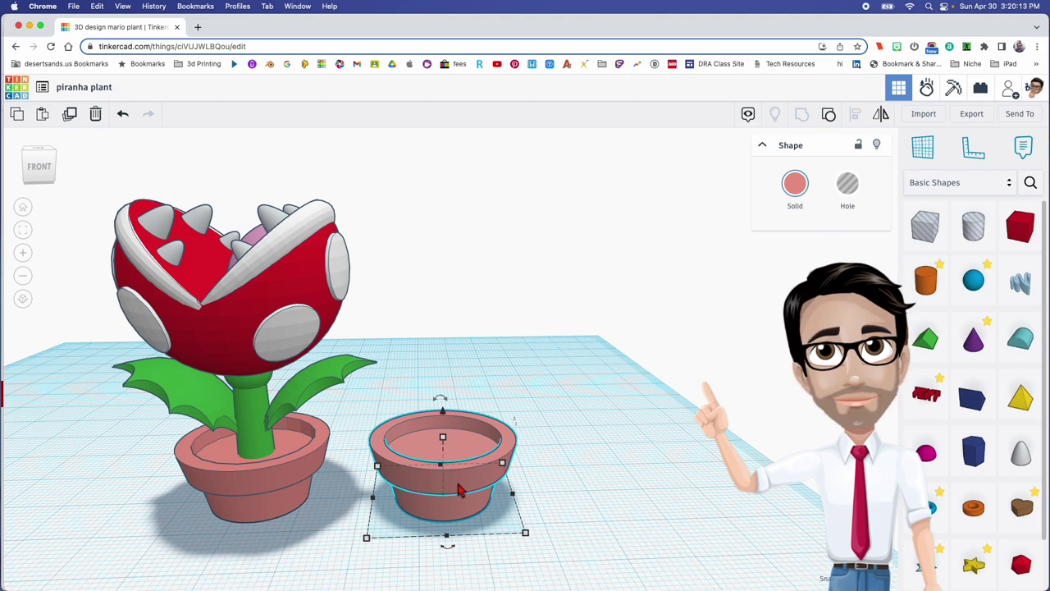
middle_drag(480, 486, 400, 467)
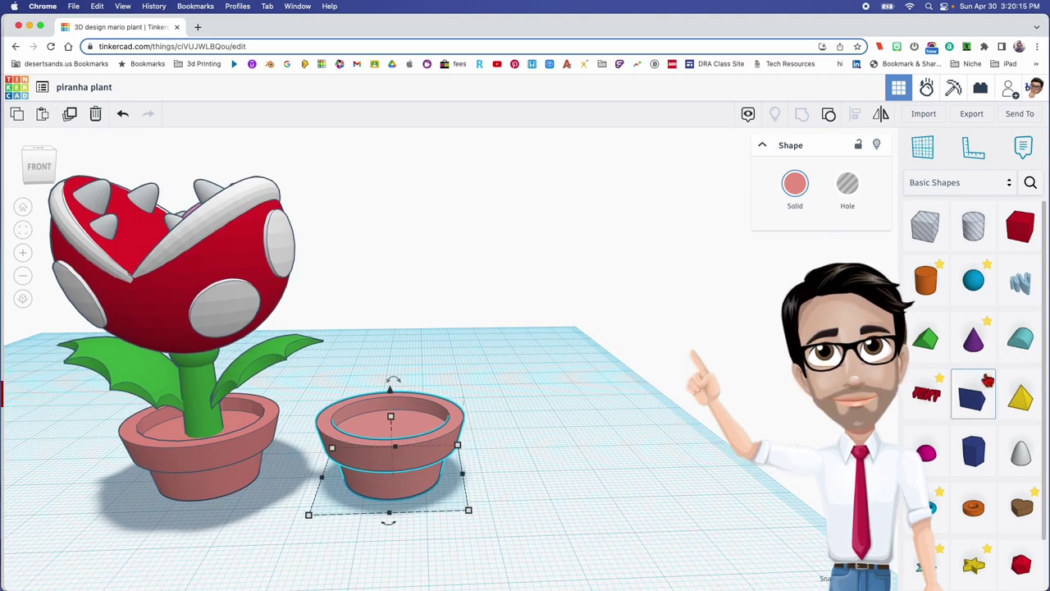
drag(984, 357, 558, 485)
drag(550, 340, 577, 447)
drag(560, 457, 584, 449)
Step: Set the new cone's width and length to 6.23 mm and its height to 20.89 mm
right_drag(211, 420, 217, 412)
click(145, 434)
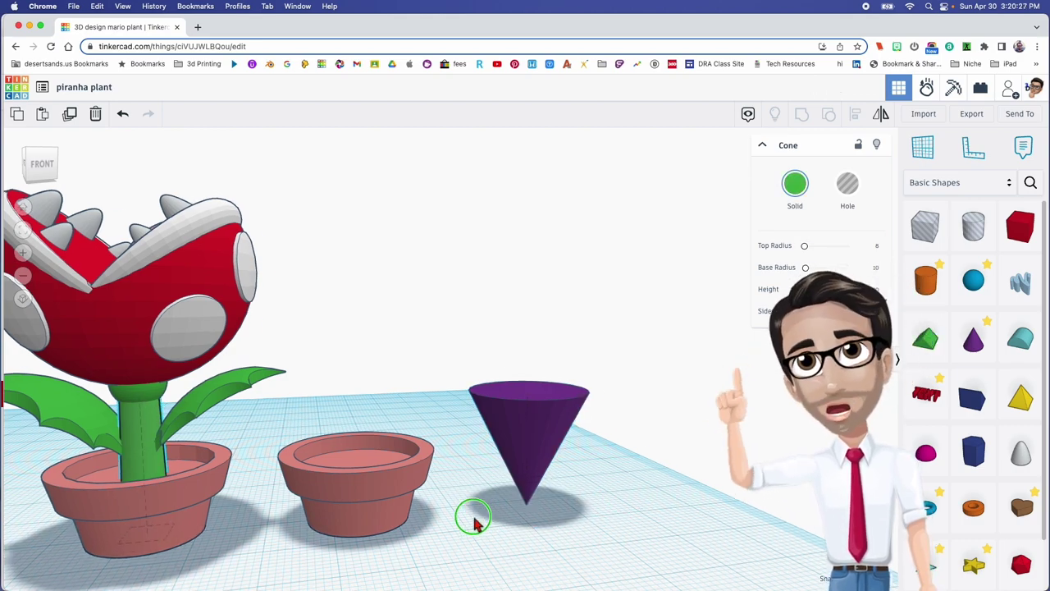
scroll(480, 520, down, 3)
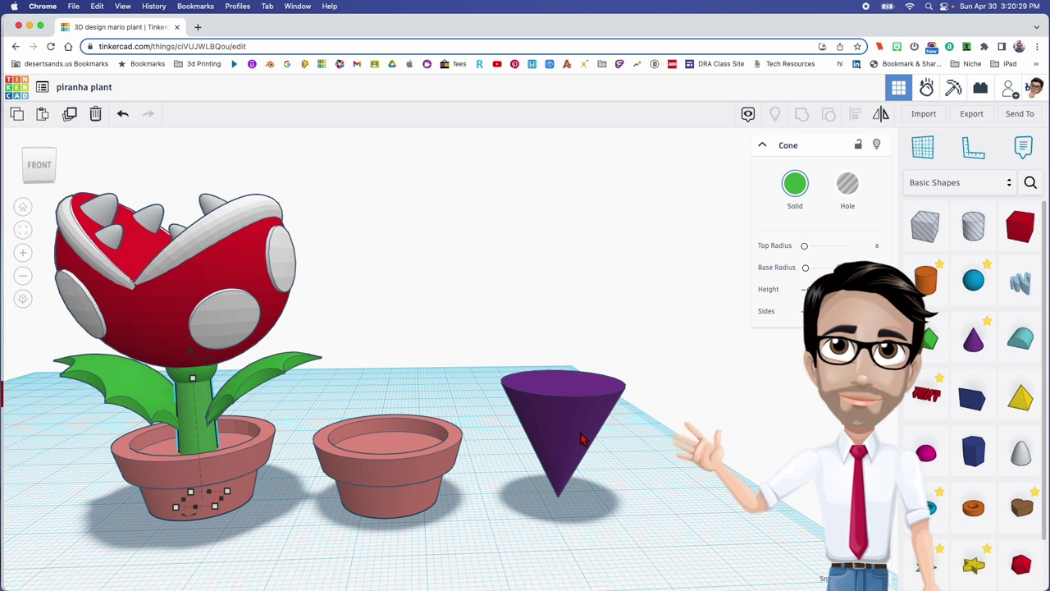
click(579, 439)
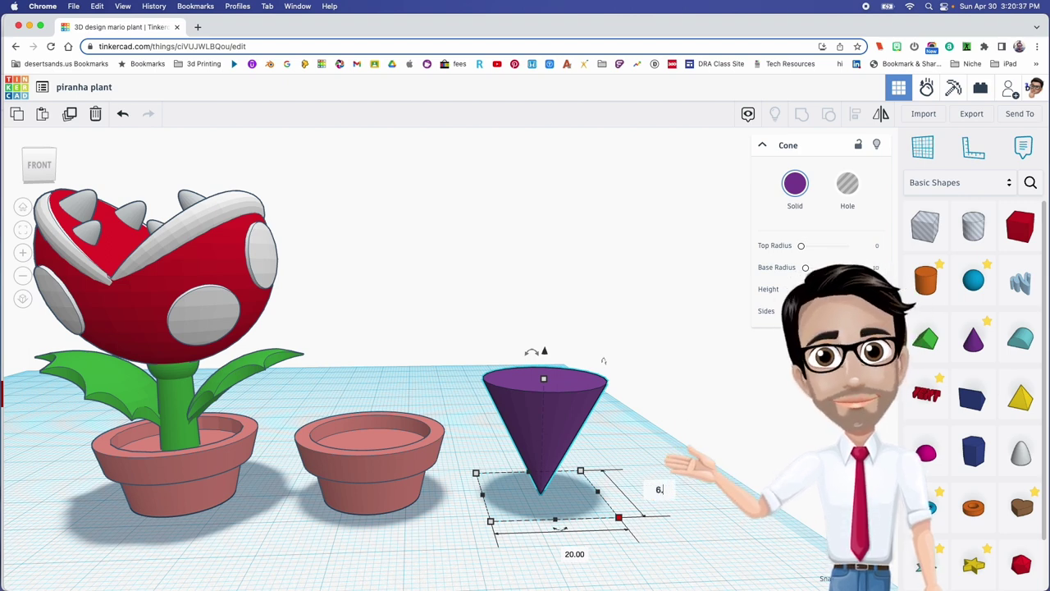
text(3)
key(Return)
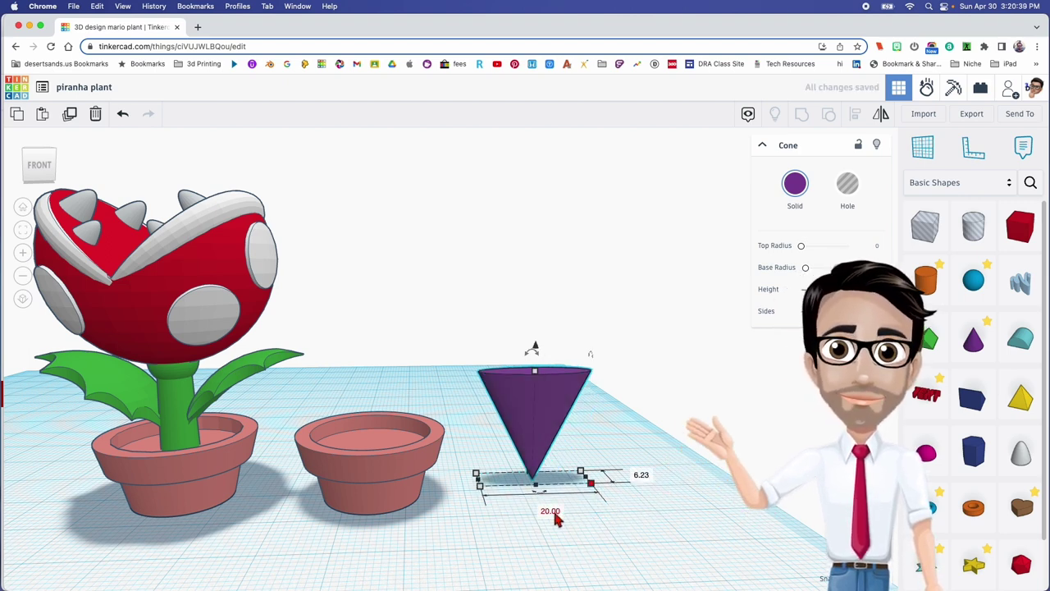
key(Return)
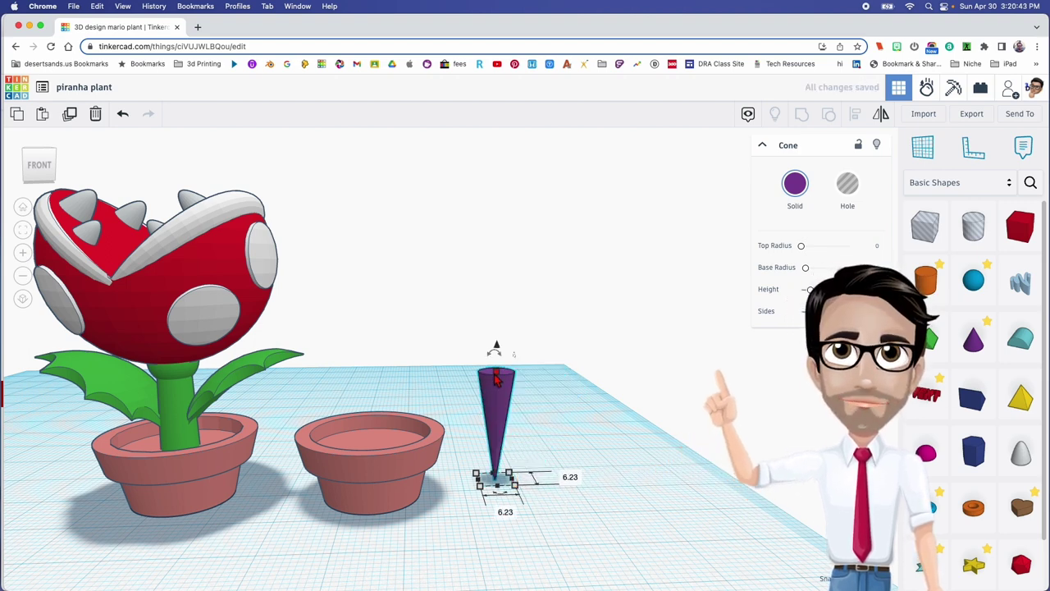
mouse_move(498, 376)
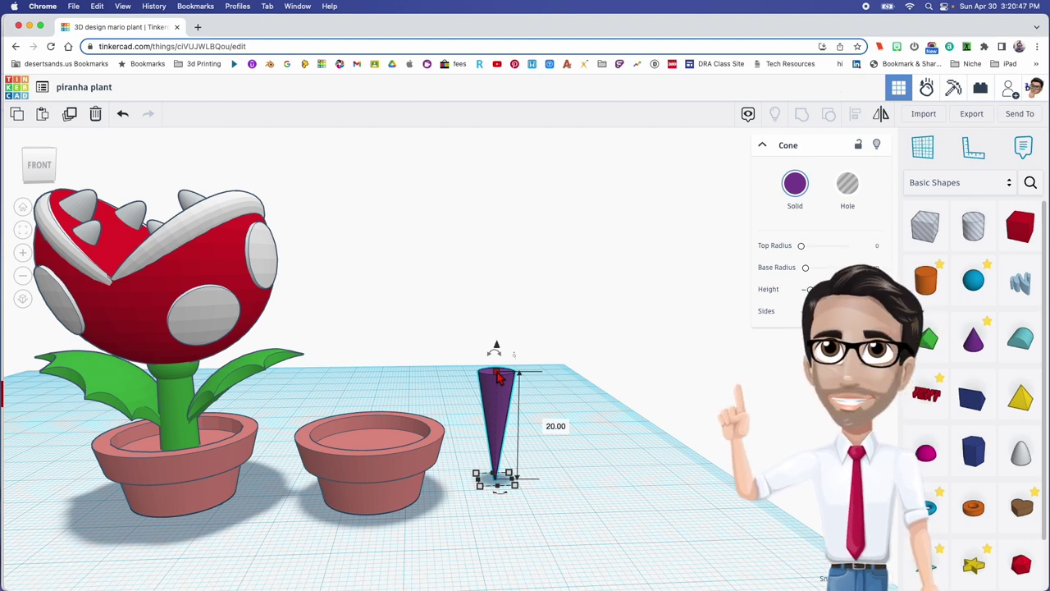
click(553, 426)
text(20.89)
key(Return)
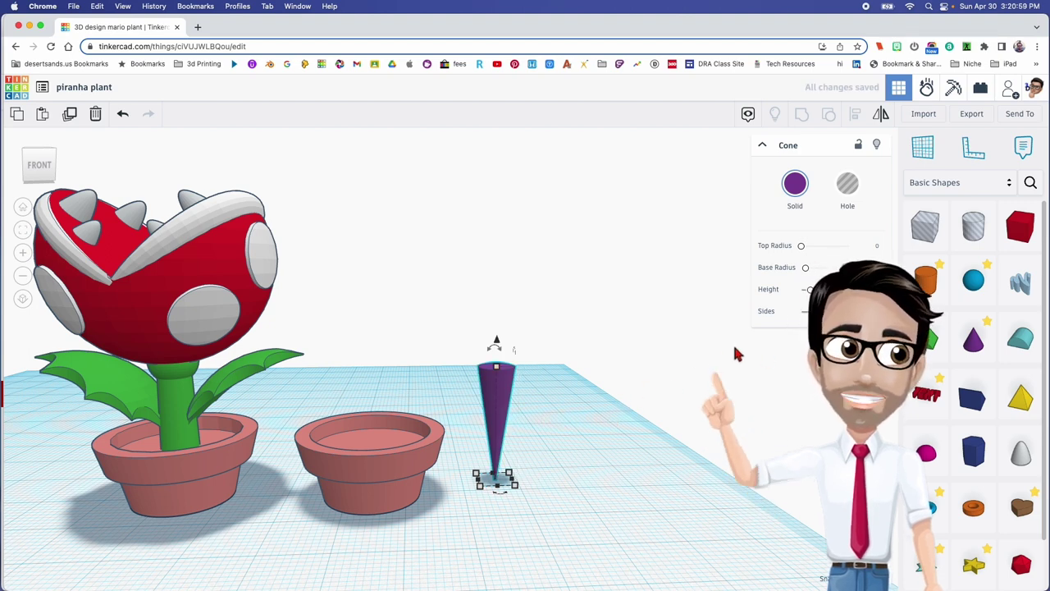
Step: Set the cone's top radius to 8 and color it green as the plant's stem
click(871, 247)
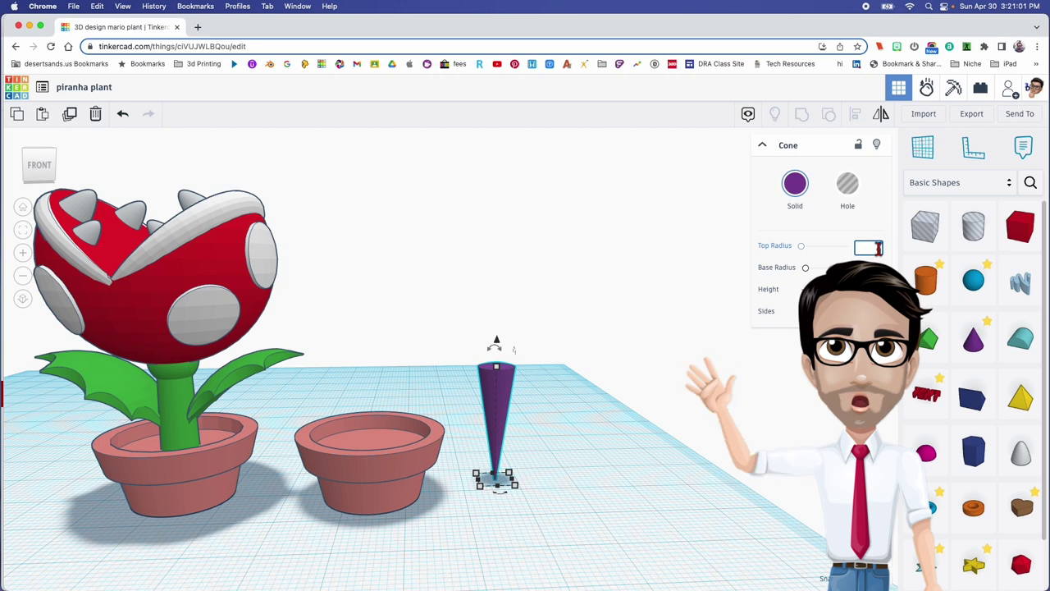
text(8)
key(Return)
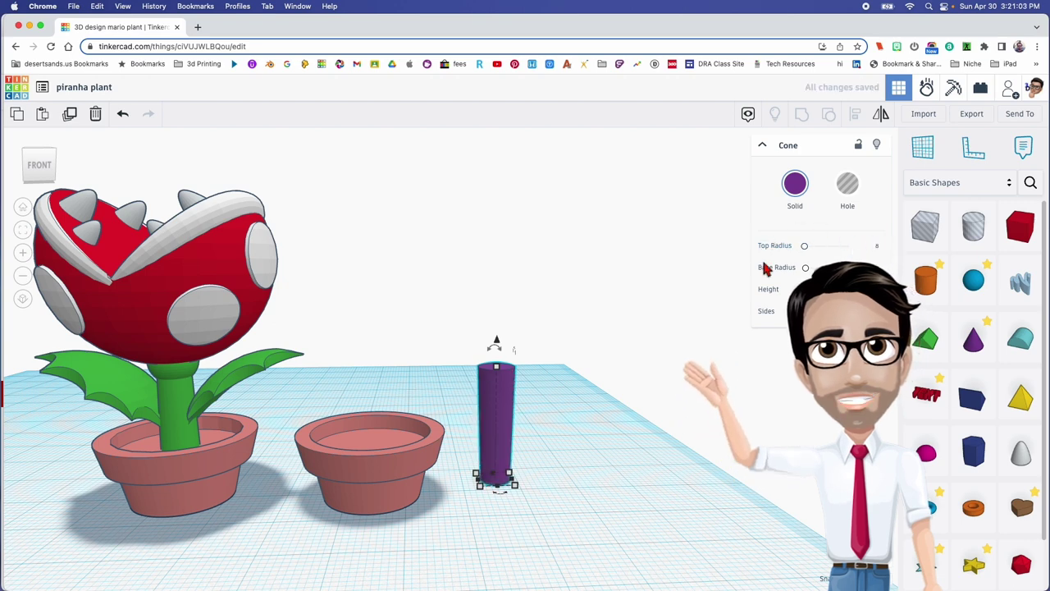
drag(504, 427, 509, 451)
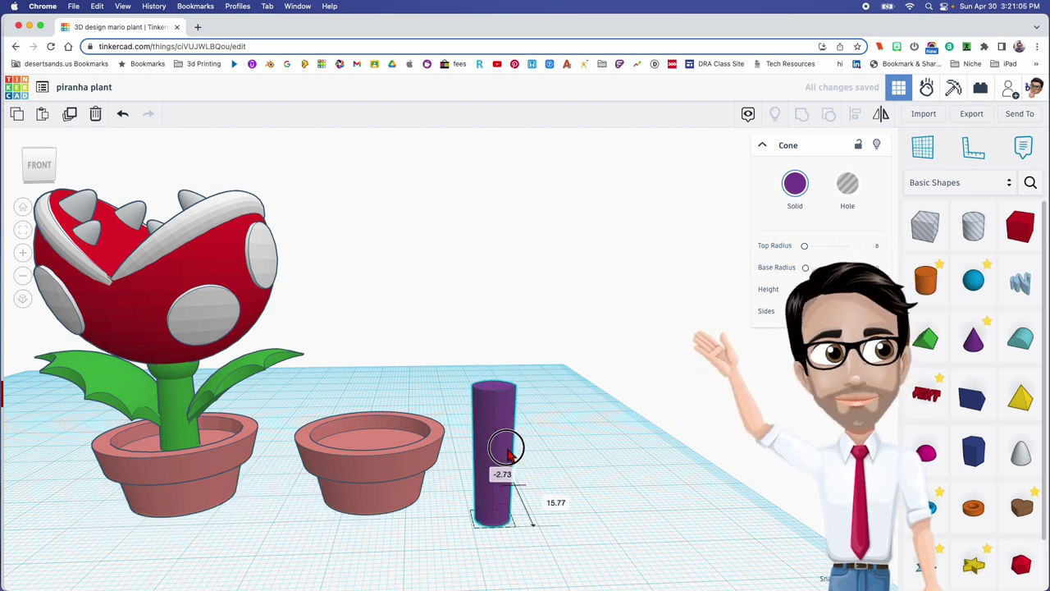
click(794, 183)
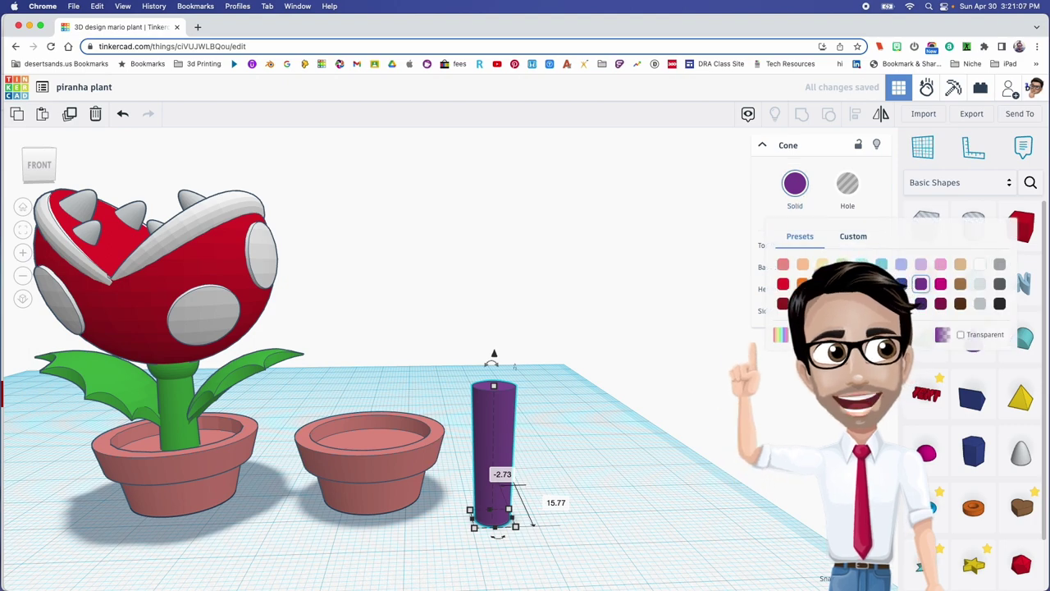
click(861, 284)
Step: Move the green stem cone into the middle of the new flower pot
right_drag(545, 406, 544, 446)
mouse_move(497, 446)
mouse_down()
mouse_move(159, 434)
mouse_move(491, 437)
mouse_up()
drag(471, 370, 474, 494)
drag(487, 454, 369, 486)
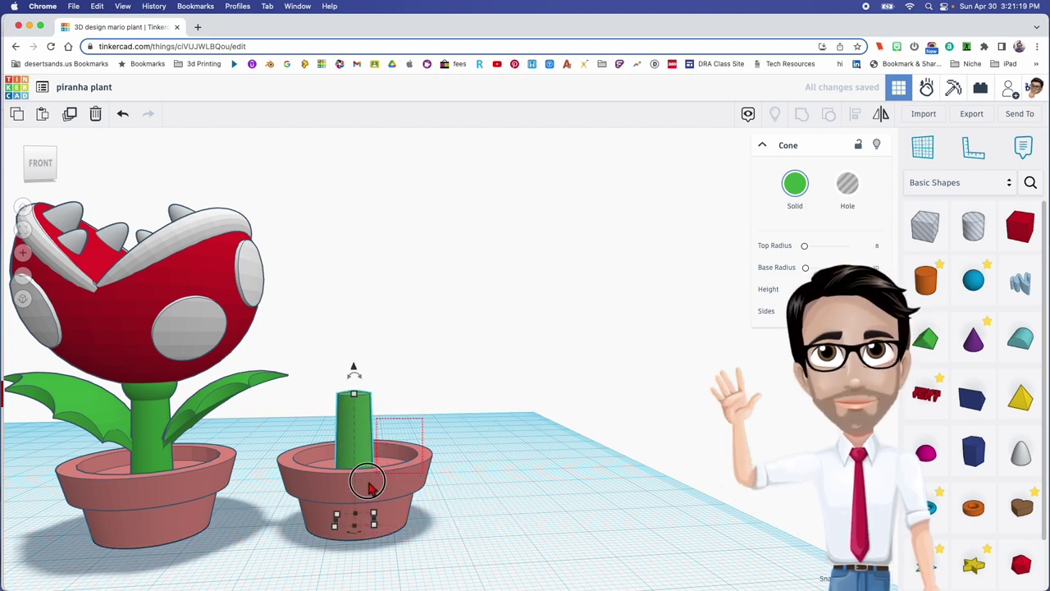
Step: Align the stem and the new pot on their centers across the width
shift+click(334, 527)
key(l)
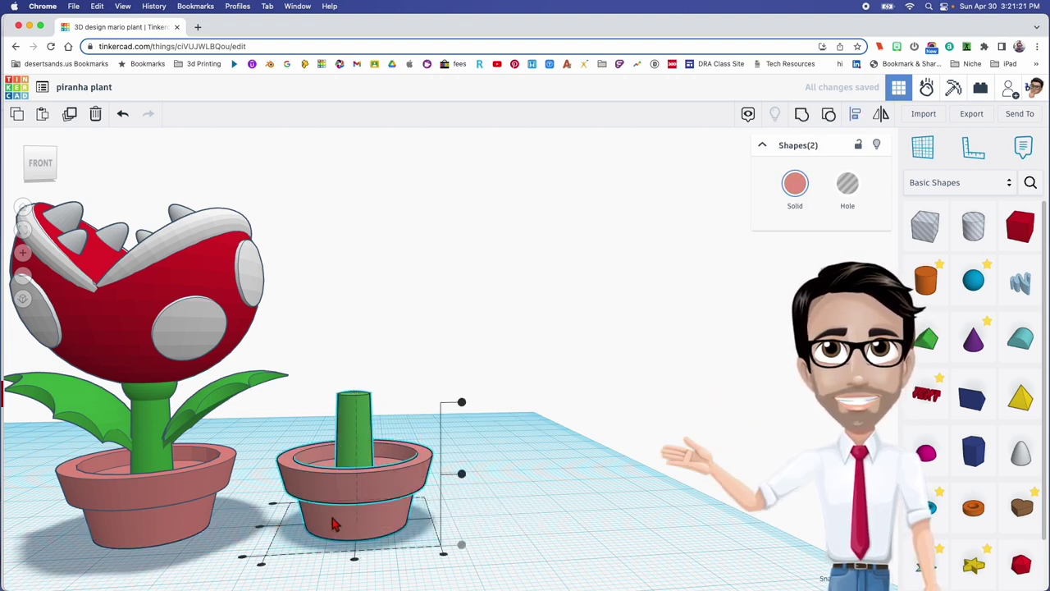
click(354, 557)
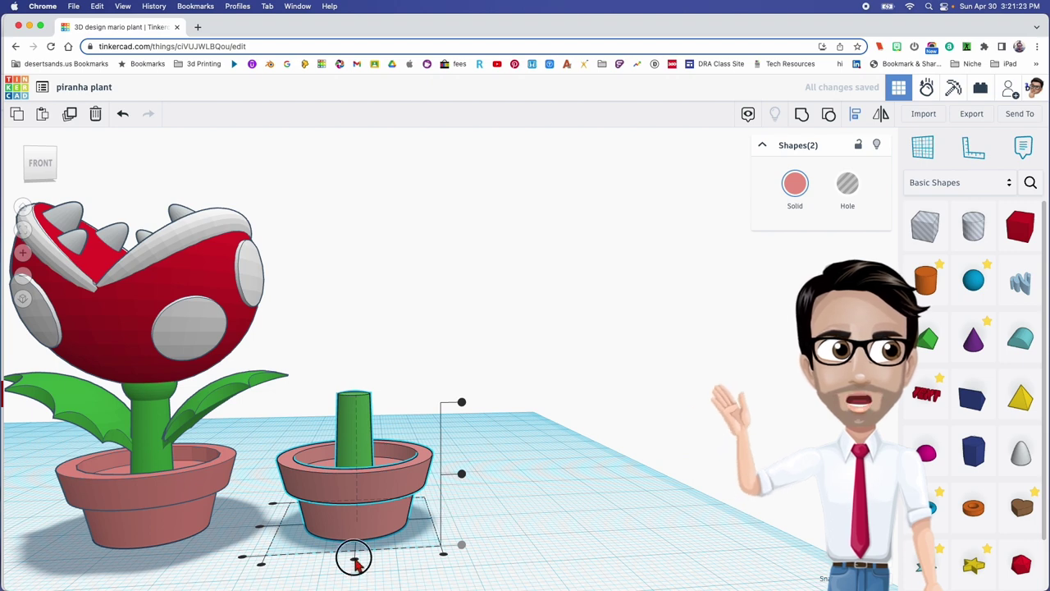
drag(297, 400, 379, 542)
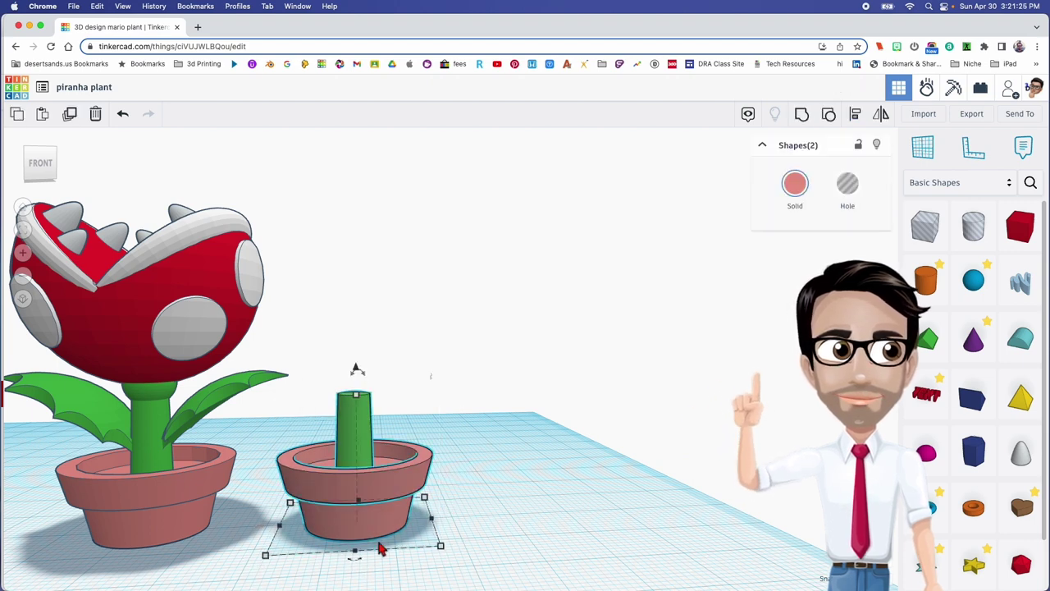
key(l)
click(357, 563)
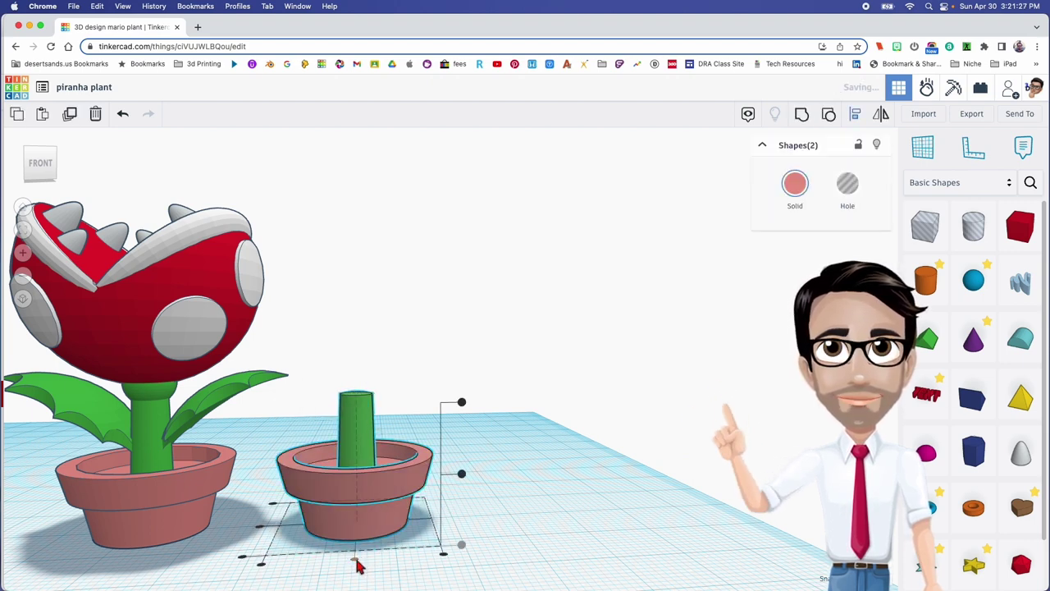
right_drag(389, 517, 389, 523)
click(392, 517)
click(514, 526)
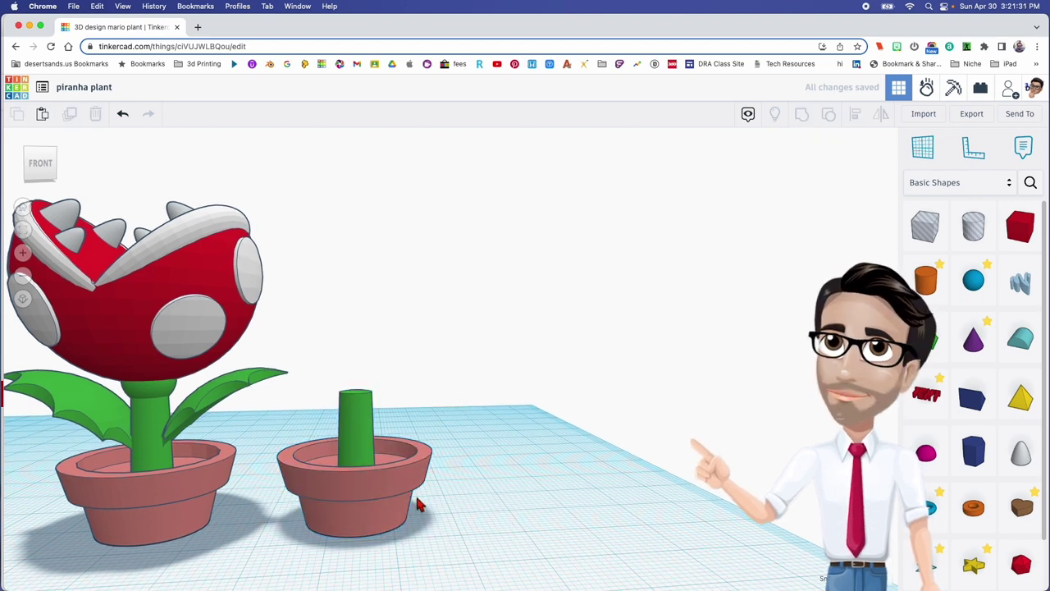
Step: Place a sphere beside the new pot, set its steps to 24 and color it green
drag(973, 280, 512, 502)
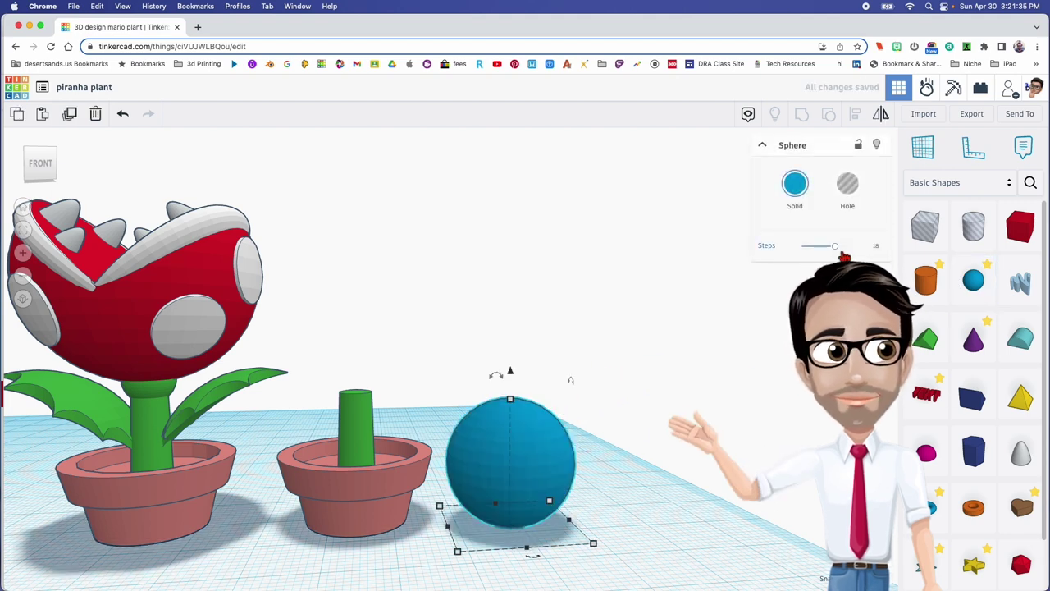
click(794, 183)
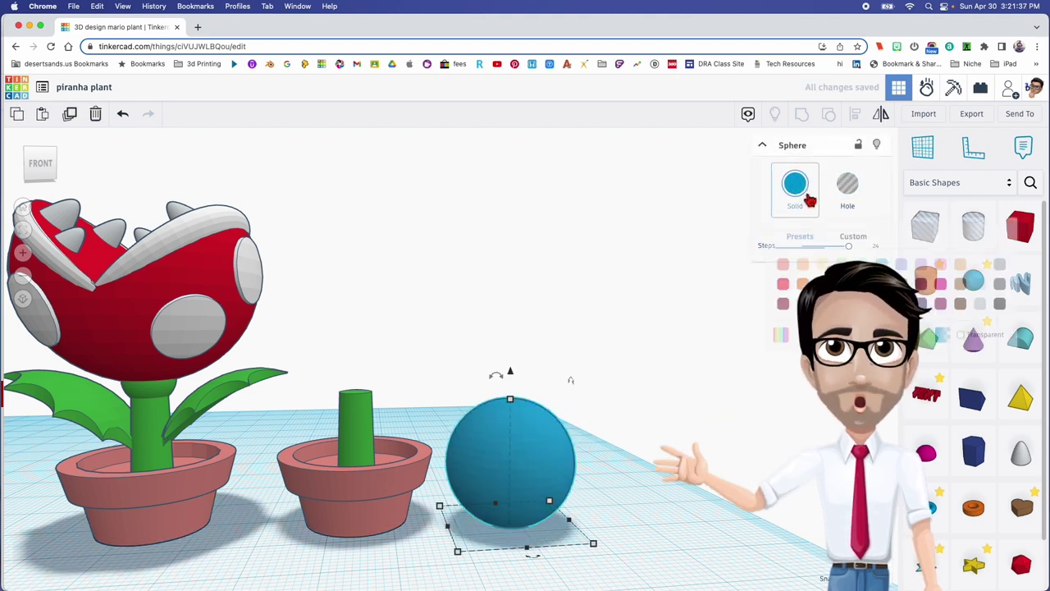
click(842, 283)
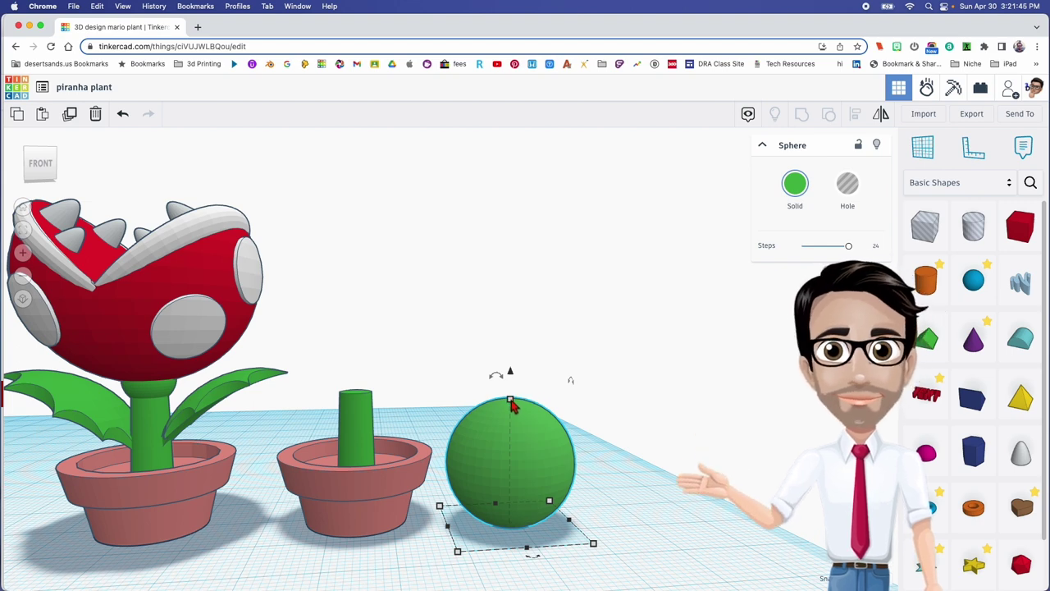
Step: Resize the green sphere to 7.42 mm in width, length and height
shift+drag(509, 400, 510, 425)
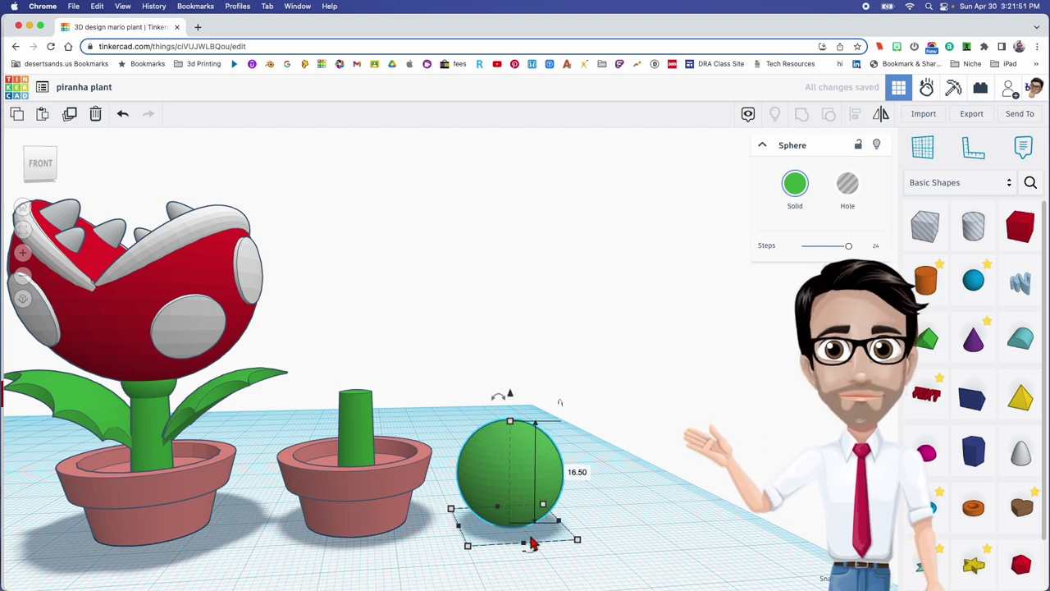
mouse_move(579, 545)
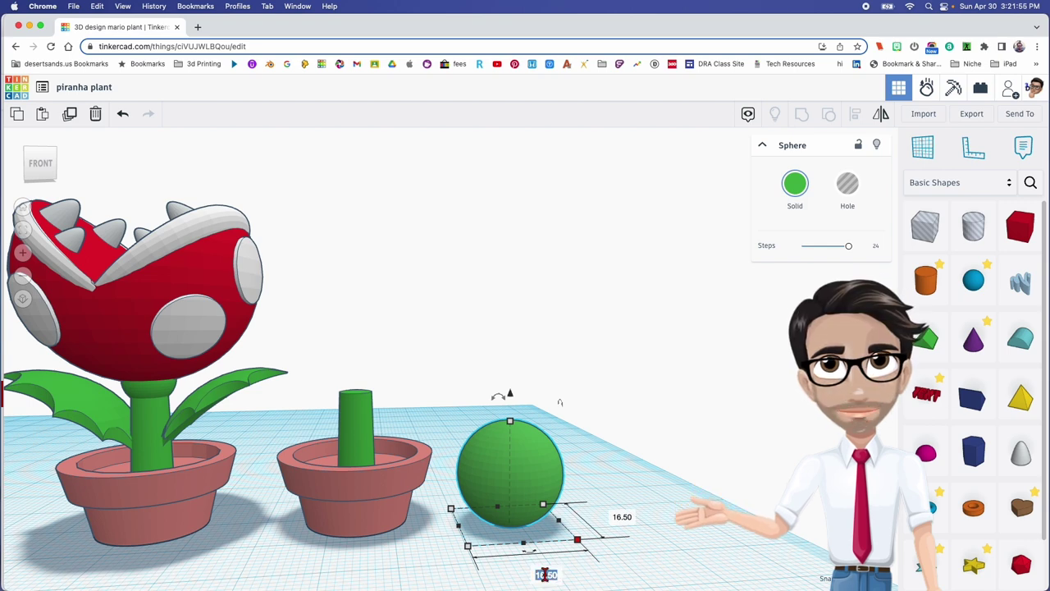
text(7.)
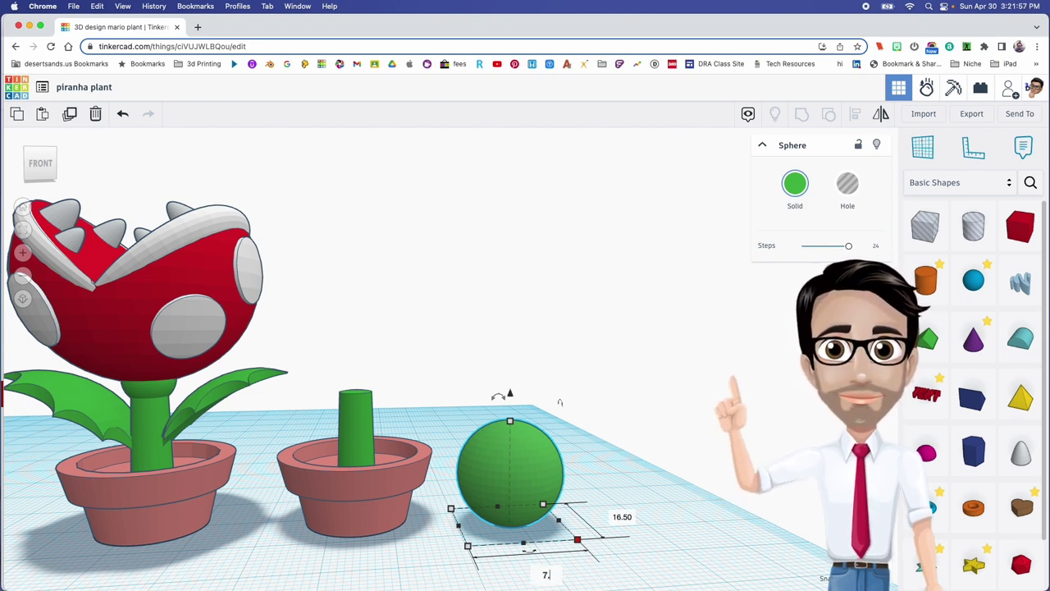
text(42)
key(Return)
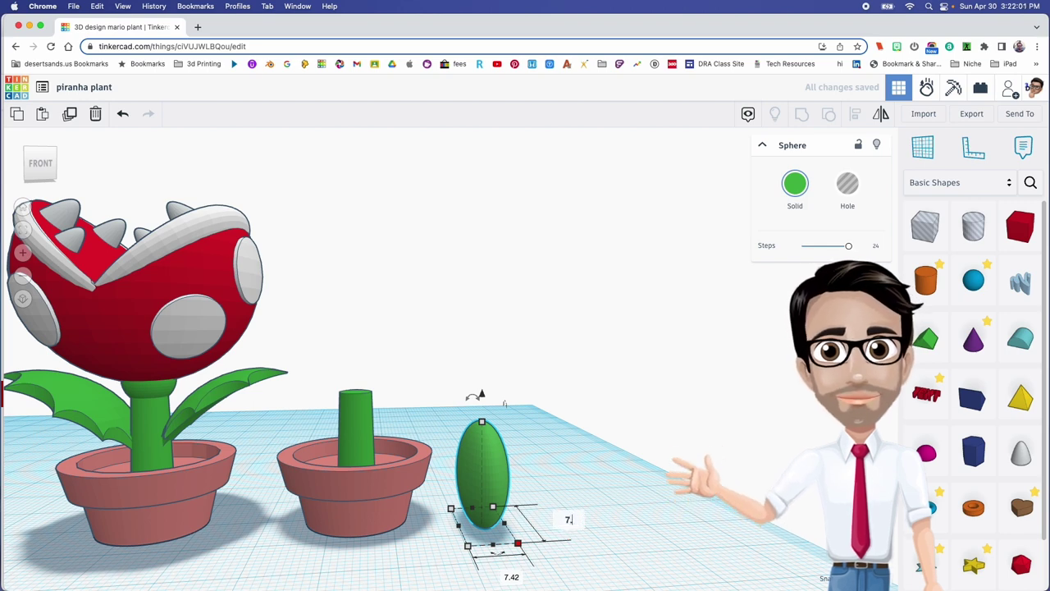
key(Return)
click(477, 418)
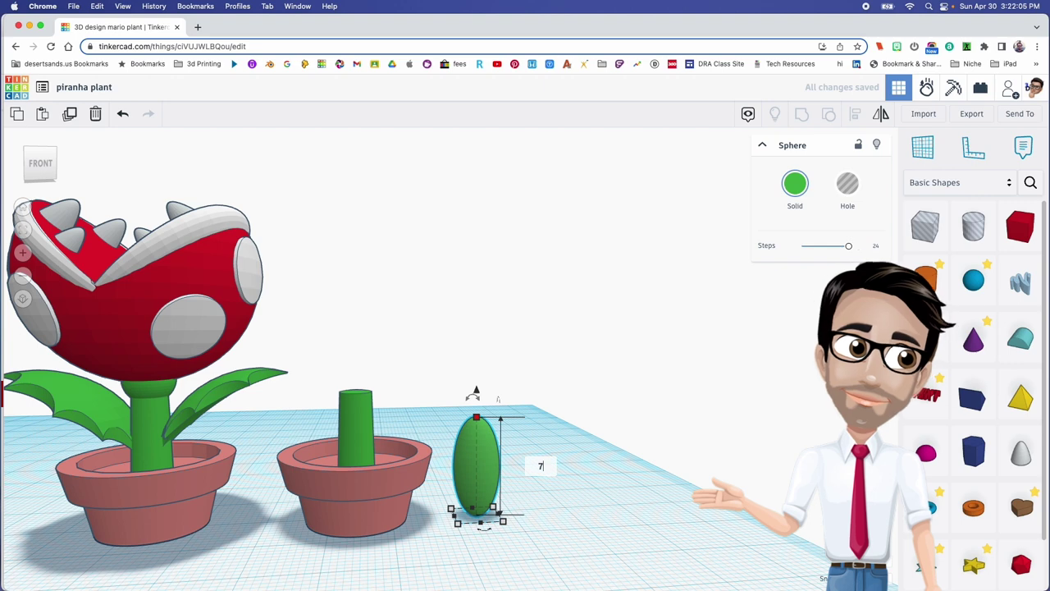
text(7.42)
key(Return)
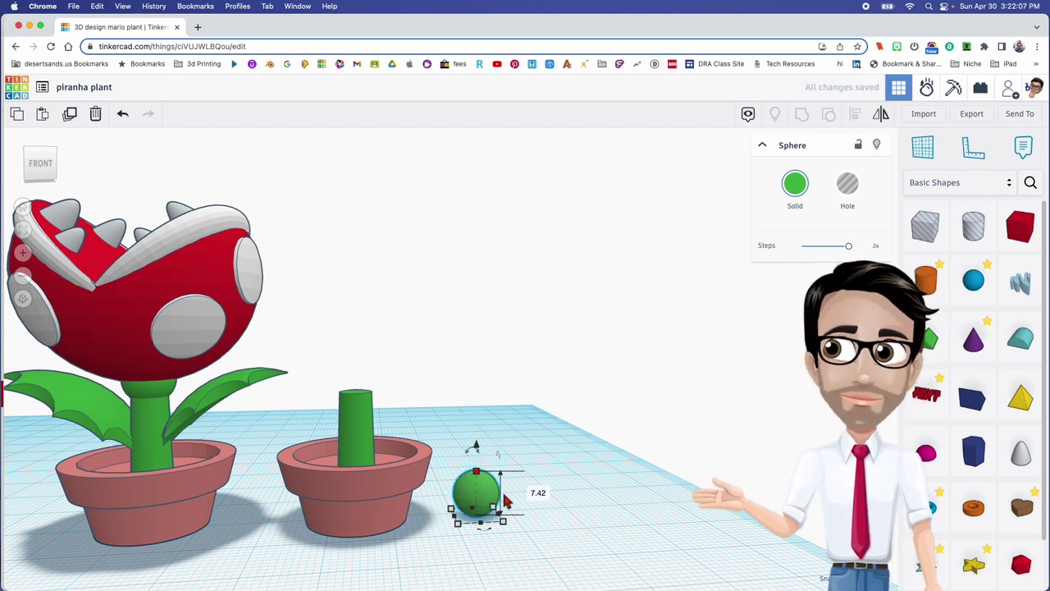
Step: Move the green sphere to the stem in the new pot and raise it 17.50 mm above the workplane
drag(493, 491, 386, 523)
drag(373, 466, 370, 341)
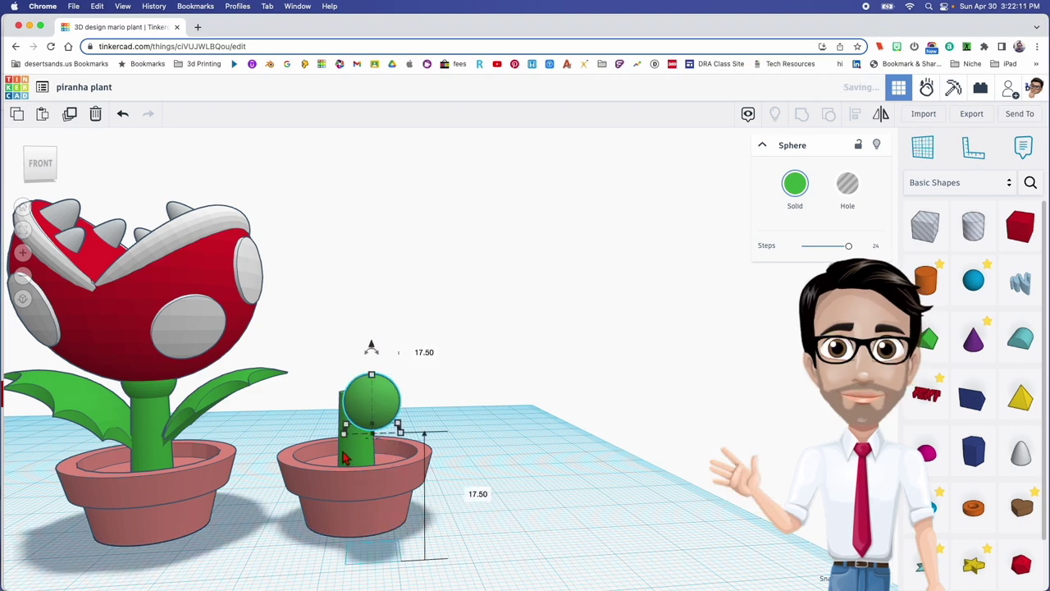
Step: Align the green sphere, the stem and the new pot on their centers across the width
right_drag(351, 437, 355, 419)
scroll(356, 422, down, 3)
right_drag(446, 438, 429, 324)
drag(428, 320, 356, 452)
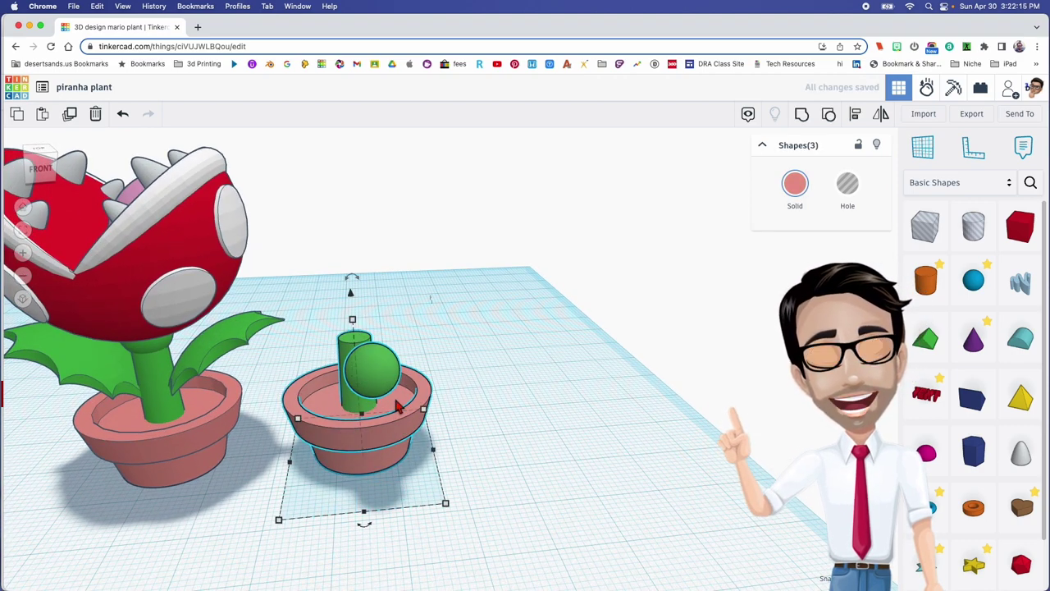
key(l)
click(365, 523)
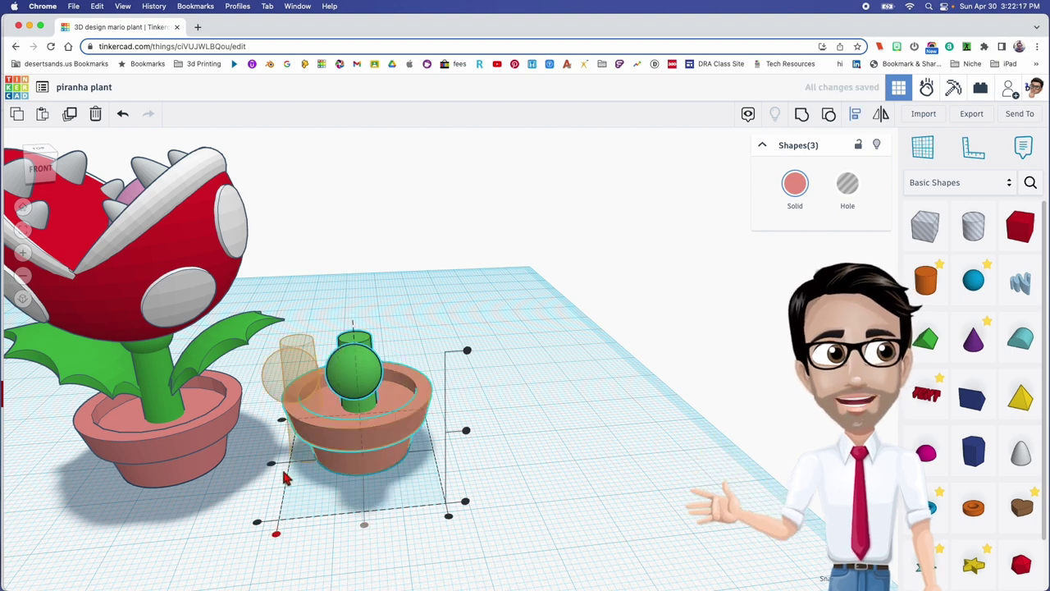
click(273, 465)
Step: Align the green sphere, the stem and the new pot on their centers from front to back
drag(273, 381, 422, 481)
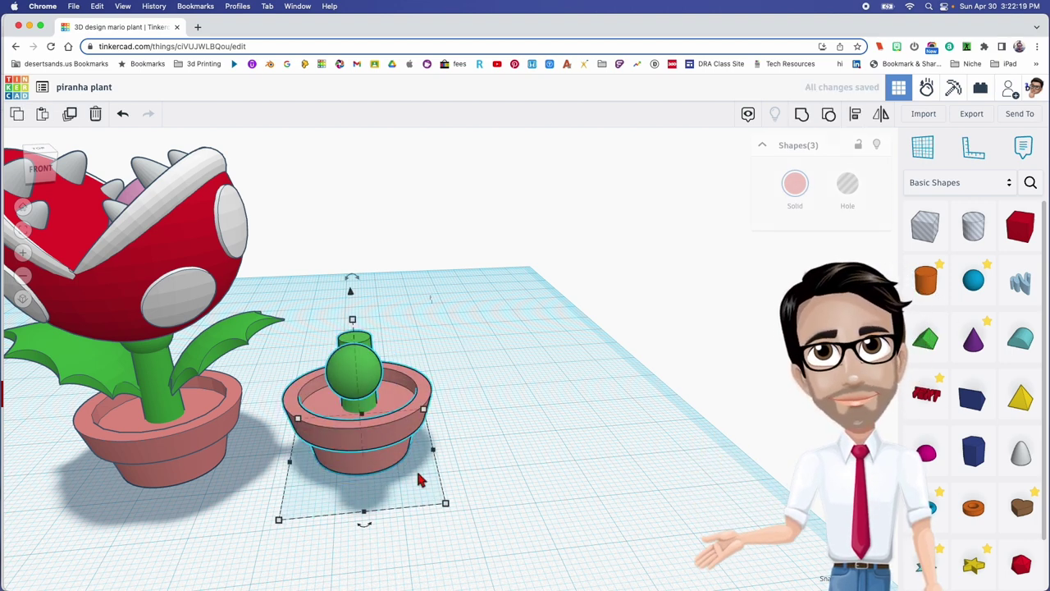
key(l)
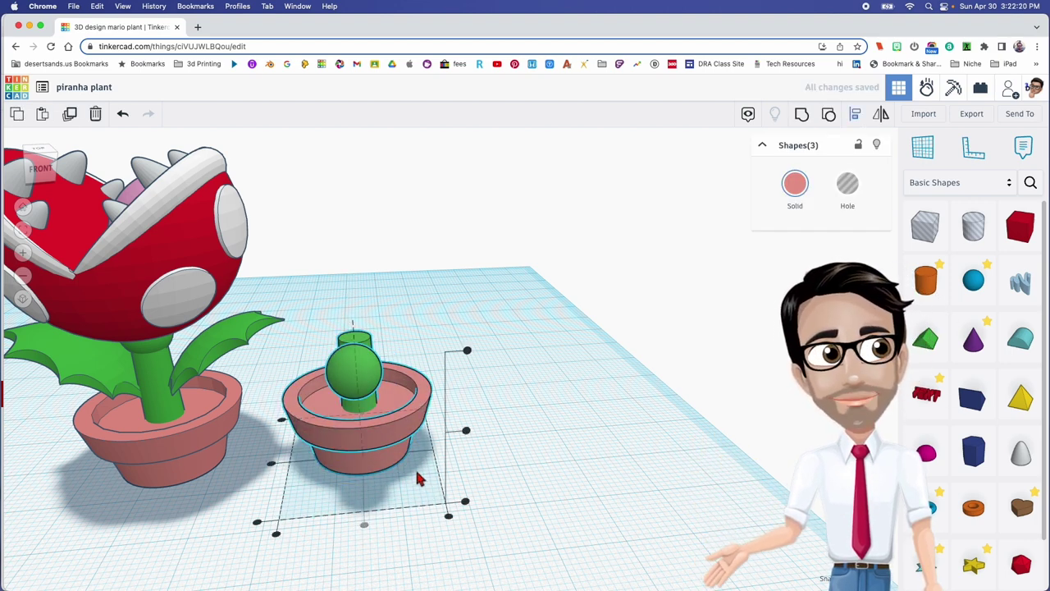
click(272, 464)
scroll(365, 448, up, 5)
click(403, 446)
right_drag(403, 446, 444, 458)
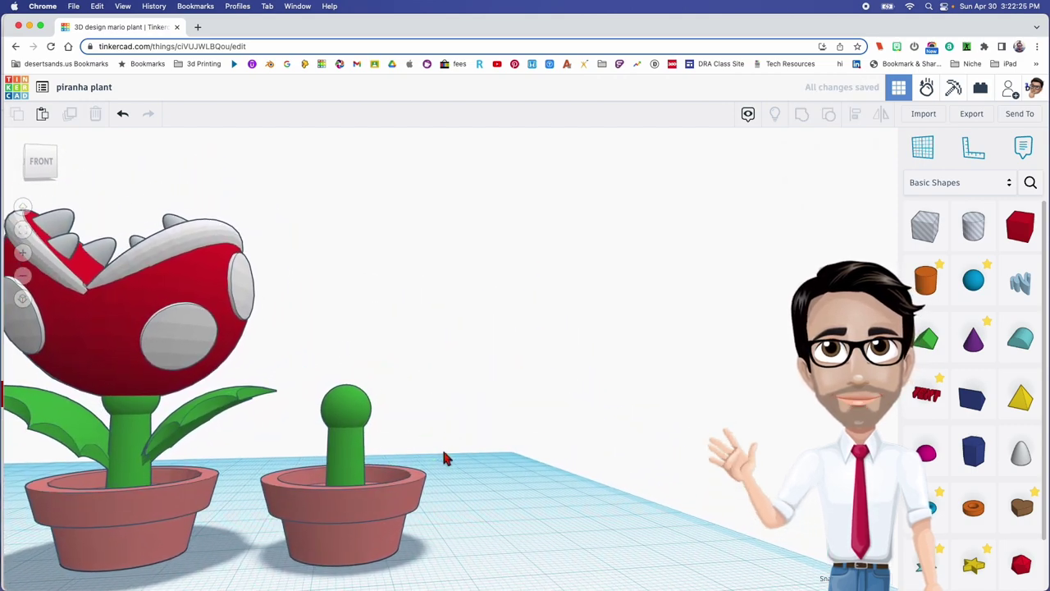
Step: Examine the new pot with its stem and sphere and compare it with the finished piranha plant
click(359, 418)
mouse_move(347, 462)
mouse_down()
mouse_move(346, 438)
mouse_move(348, 456)
mouse_up()
right_drag(366, 462, 321, 396)
scroll(362, 490, down, 2)
click(362, 487)
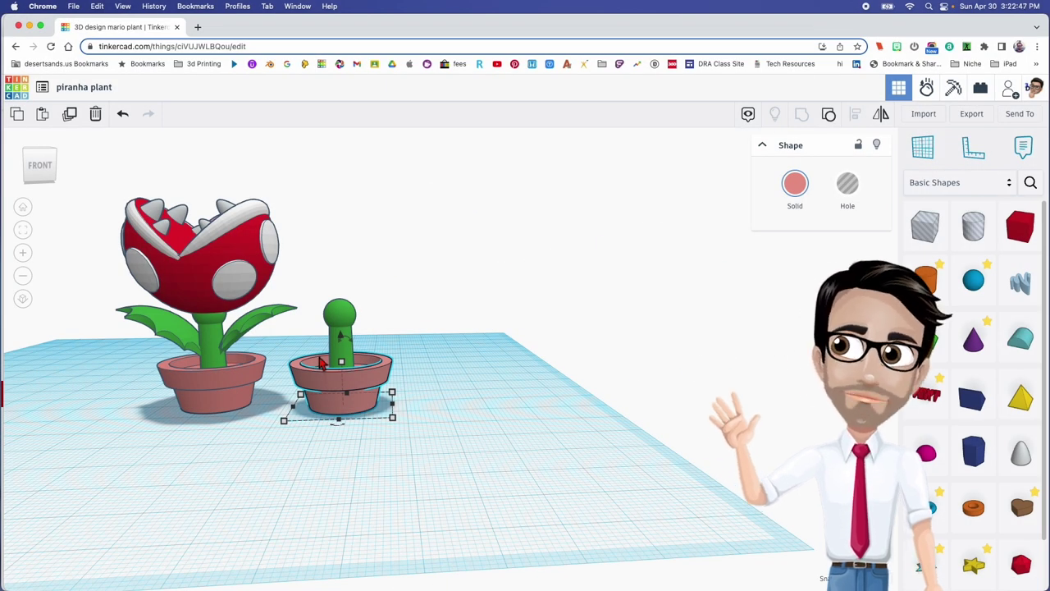
scroll(242, 391, up, 3)
middle_drag(283, 356, 307, 387)
right_drag(307, 386, 326, 326)
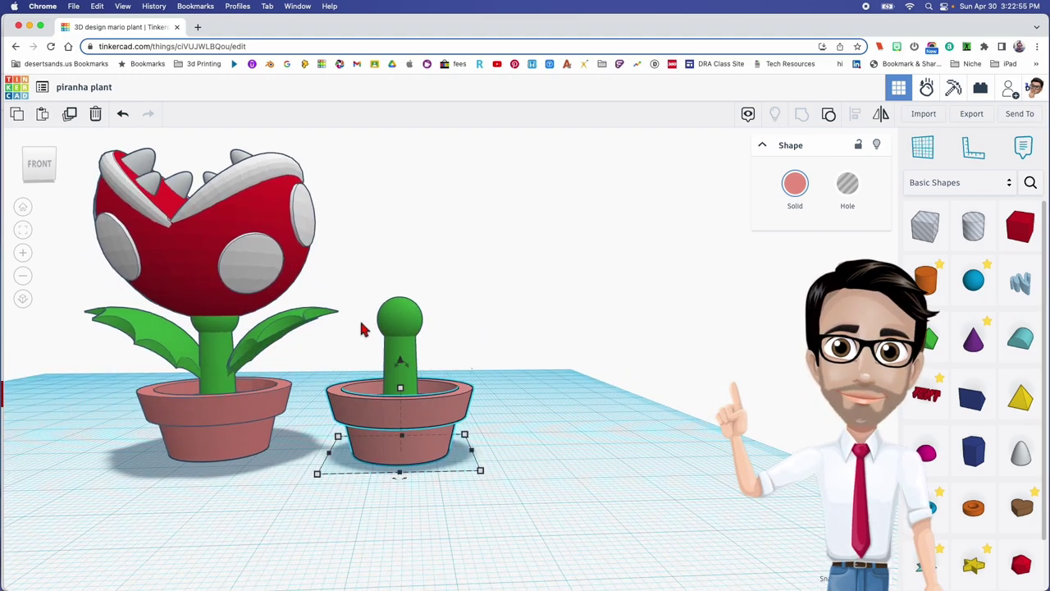
right_drag(410, 373, 264, 400)
right_drag(246, 322, 421, 310)
right_drag(320, 419, 279, 382)
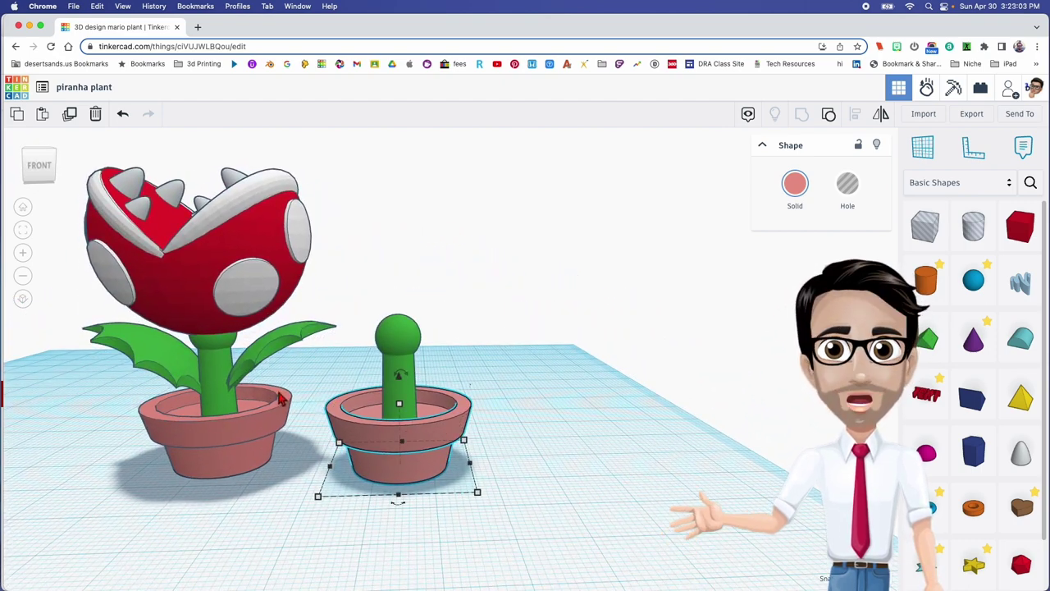
scroll(293, 398, down, 2)
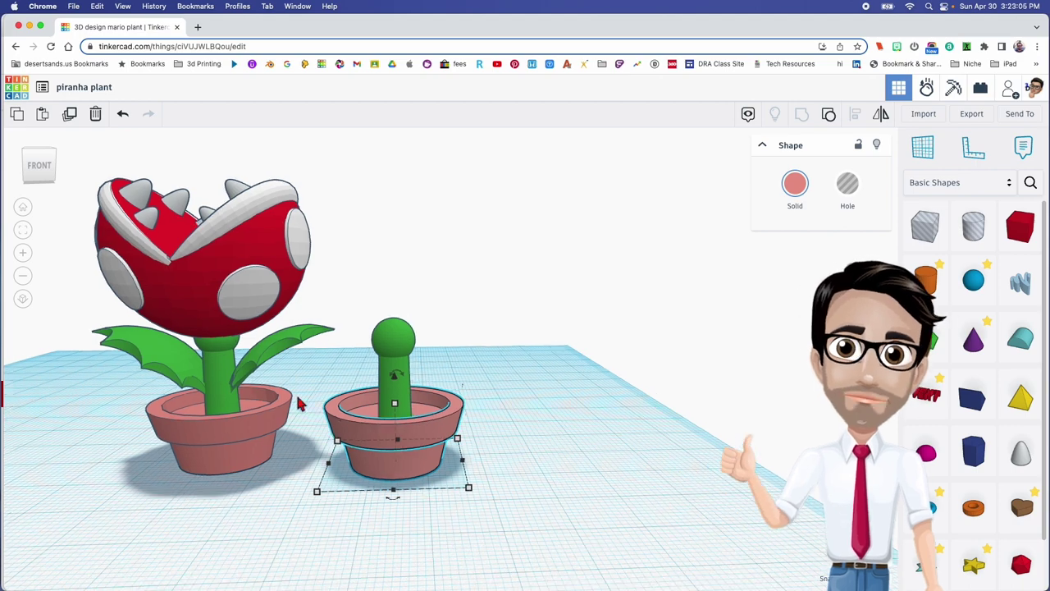
middle_drag(379, 408, 307, 400)
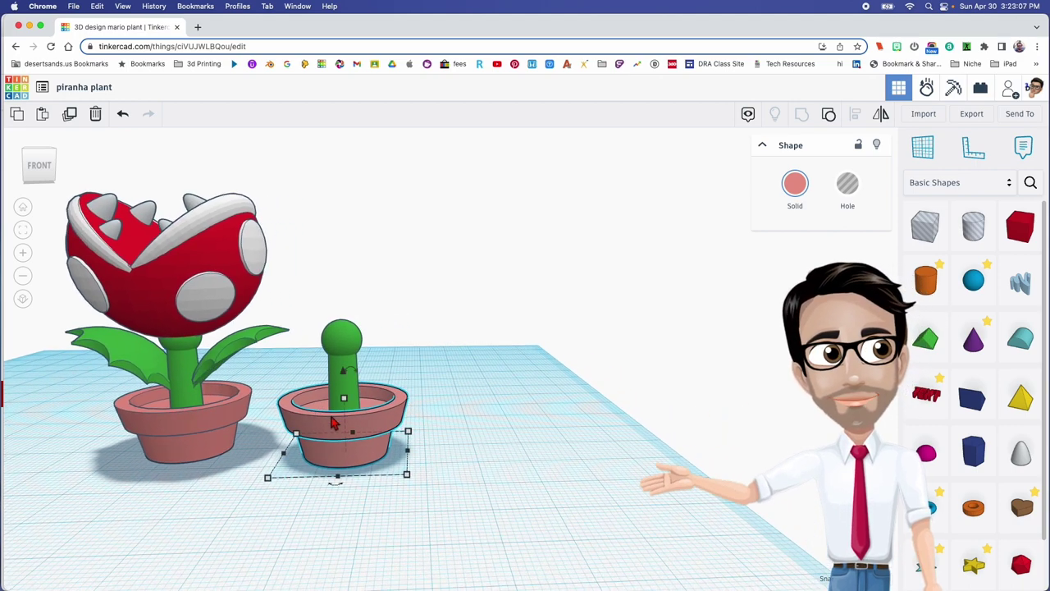
scroll(335, 424, down, 2)
click(410, 456)
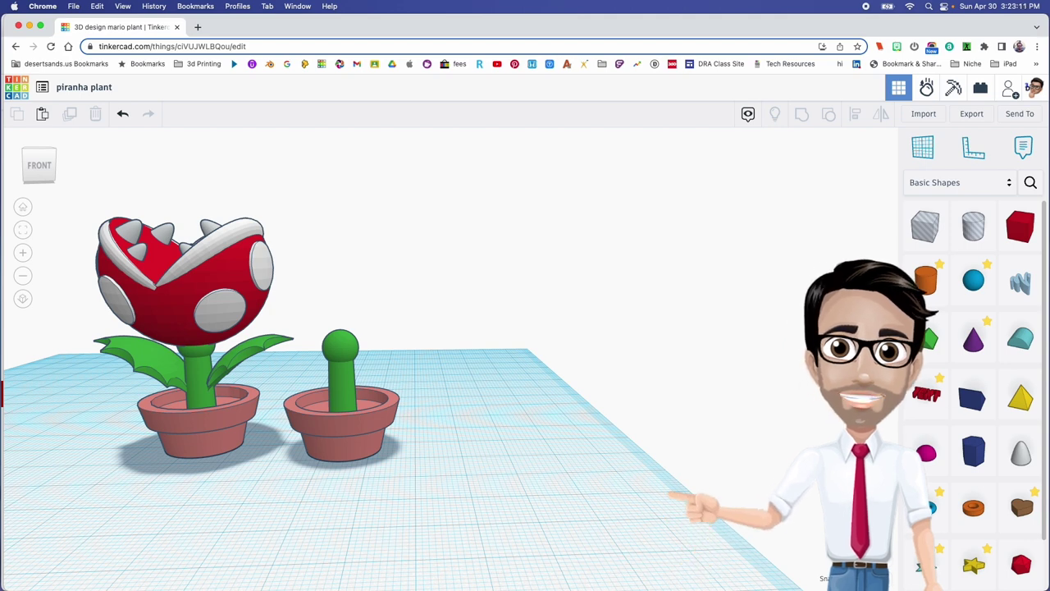
Step: Place a sphere with 24 steps beside the new pot and set its height to 33 mm
drag(983, 288, 508, 478)
drag(844, 249, 879, 237)
mouse_move(510, 382)
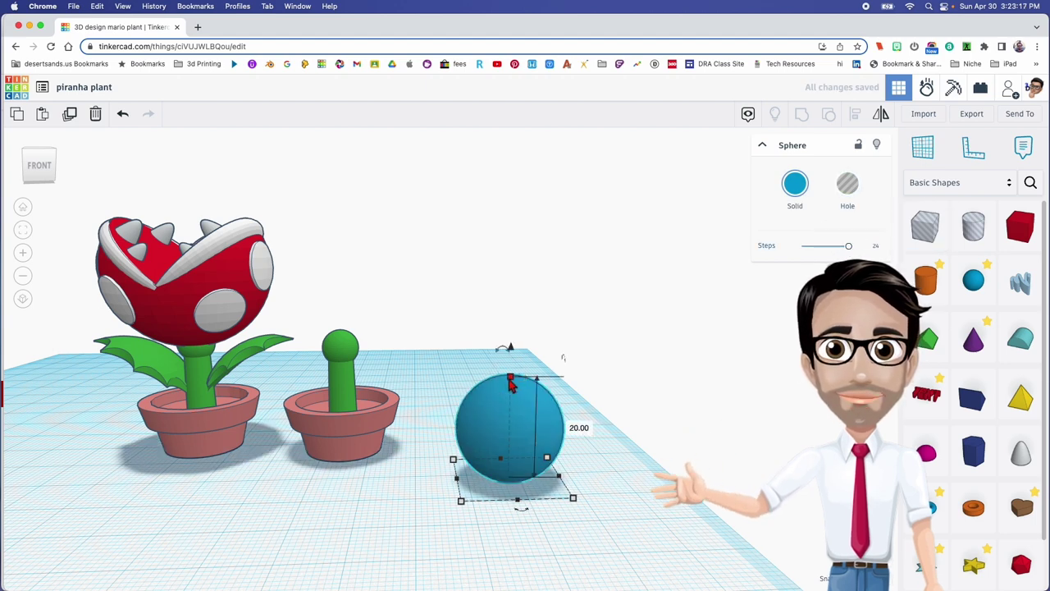
click(577, 427)
text(3)
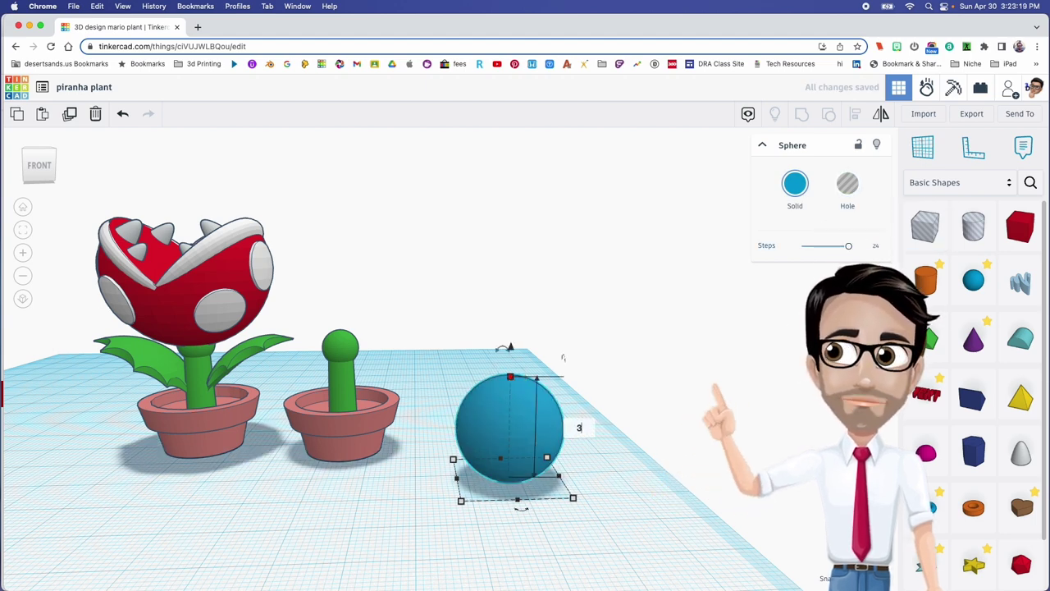
text(3)
key(Return)
Step: Set the new sphere's length and width to 33 mm and move it back on the workplane
mouse_move(572, 498)
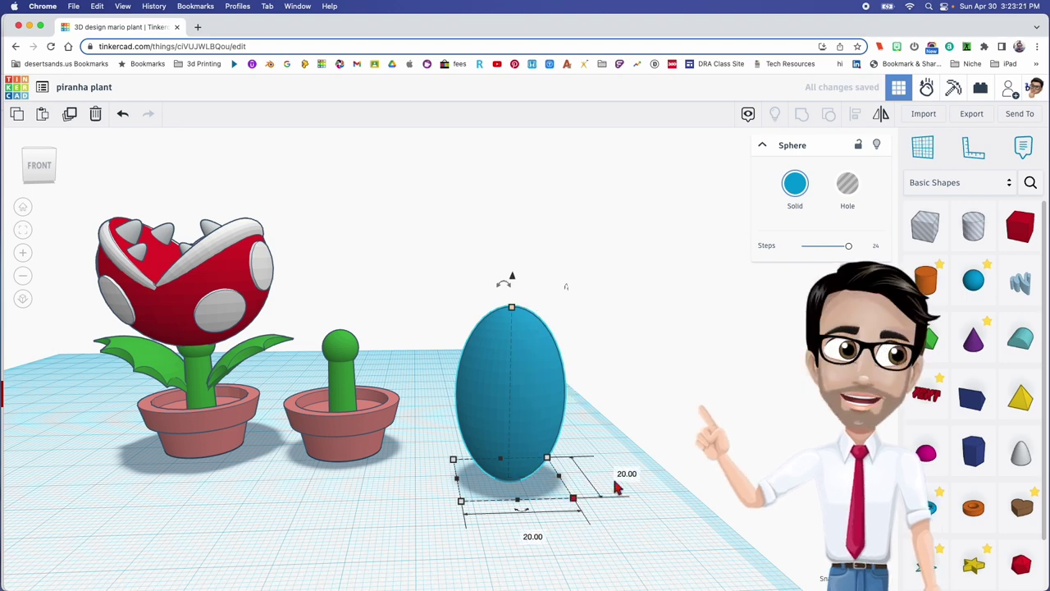
click(625, 474)
text(33)
key(Return)
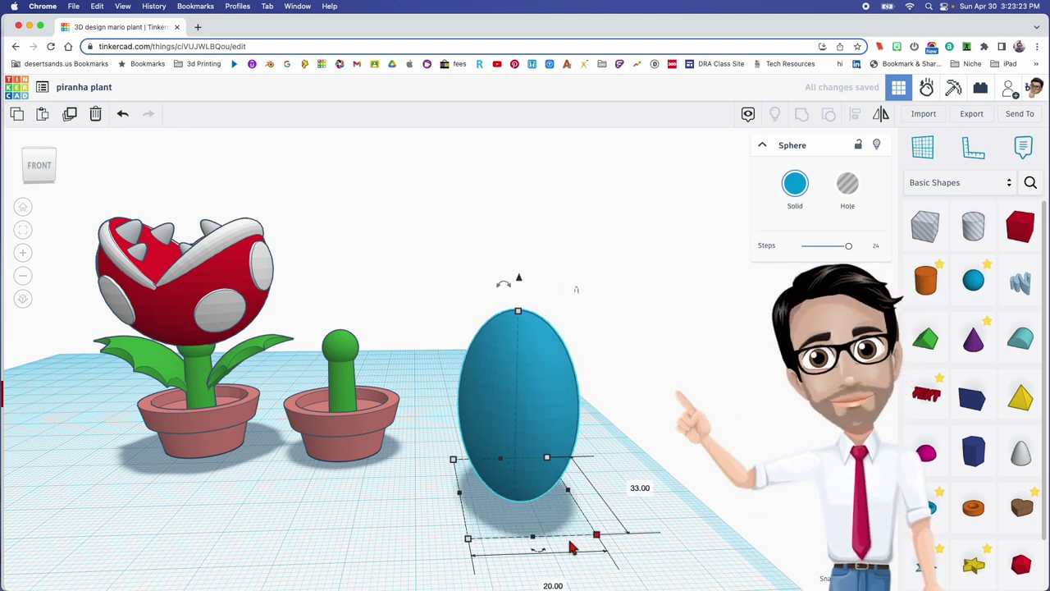
click(554, 586)
text(3)
key(Return)
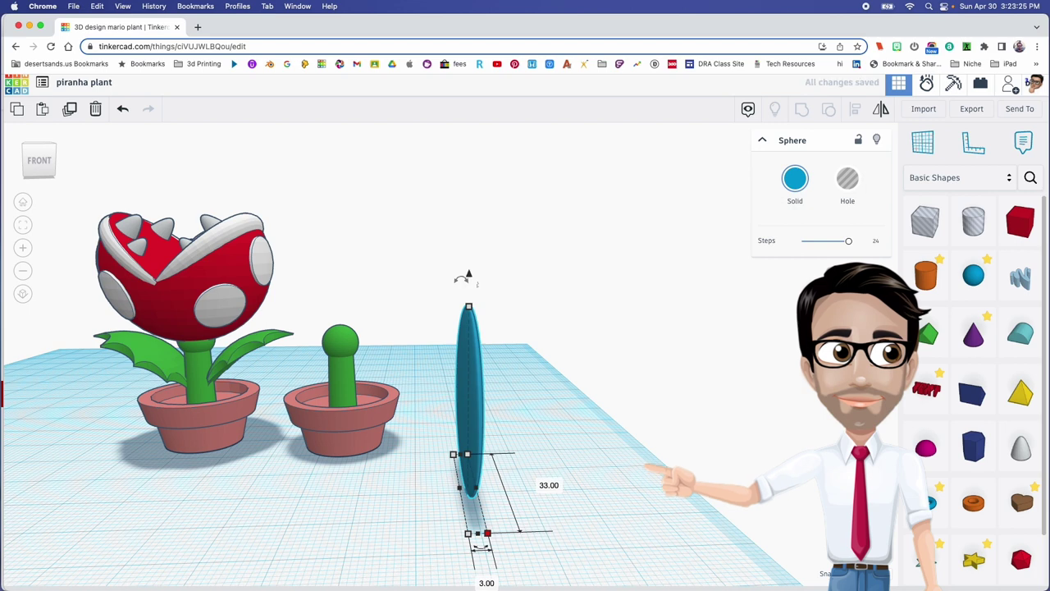
click(486, 583)
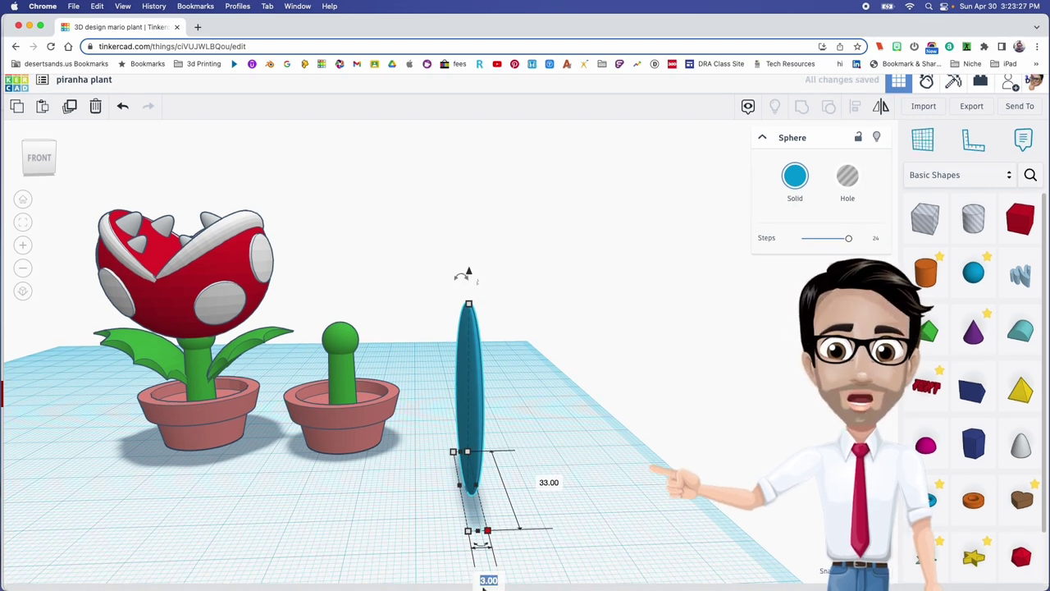
text(33)
key(Return)
drag(564, 422, 510, 404)
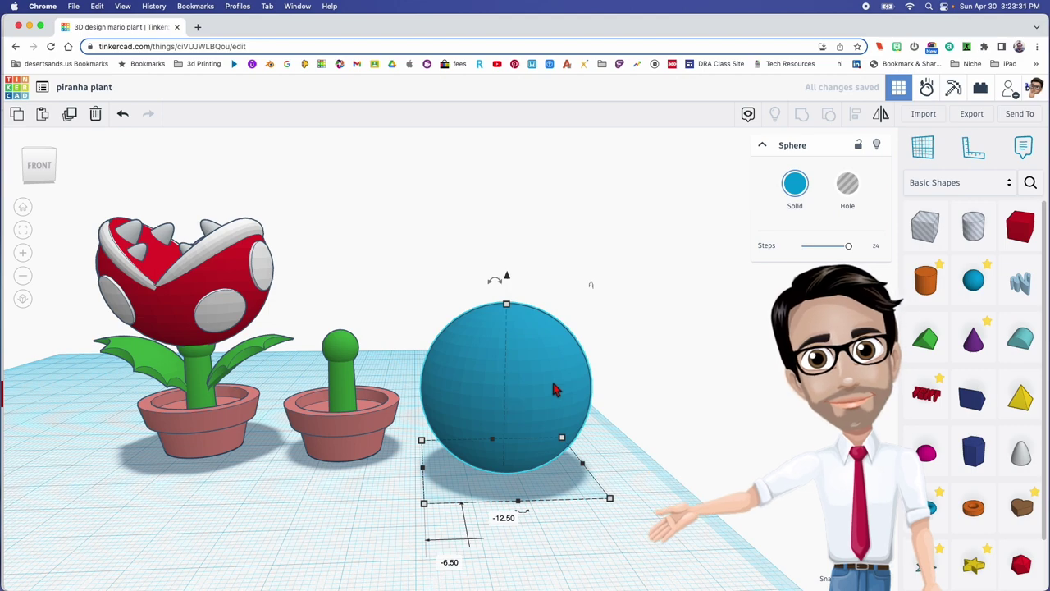
Step: Place a hole cylinder by the large sphere, lay it on its side and rotate it 90° about the vertical axis
drag(989, 235, 493, 496)
right_drag(453, 497, 328, 489)
drag(363, 363, 304, 429)
right_drag(295, 427, 465, 432)
drag(513, 544, 426, 529)
drag(418, 515, 426, 501)
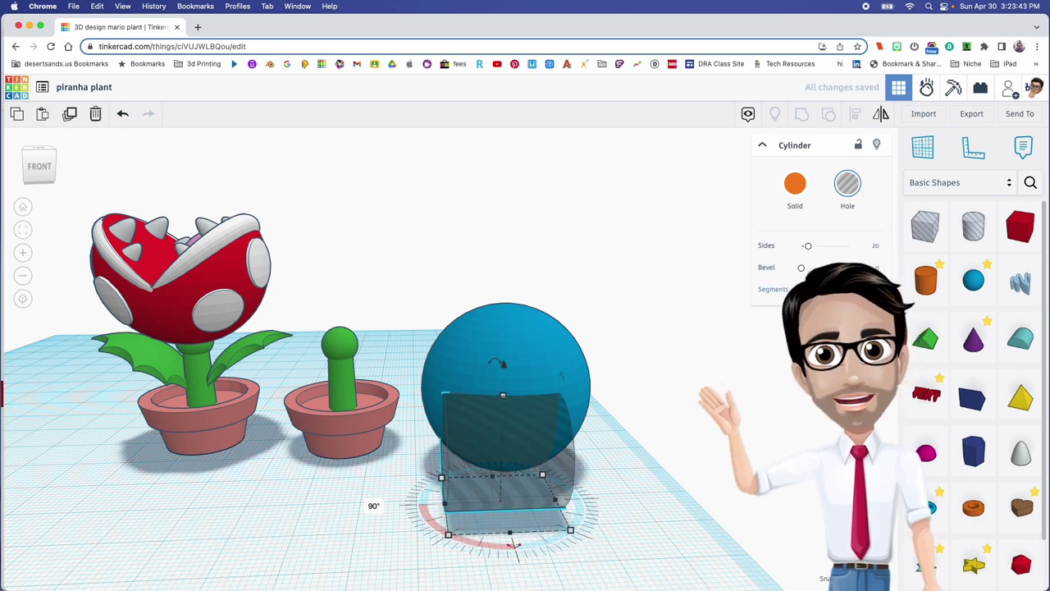
Step: Set the hole cylinder's sides to 64 and its front-to-back size to 50 mm
drag(812, 252, 866, 253)
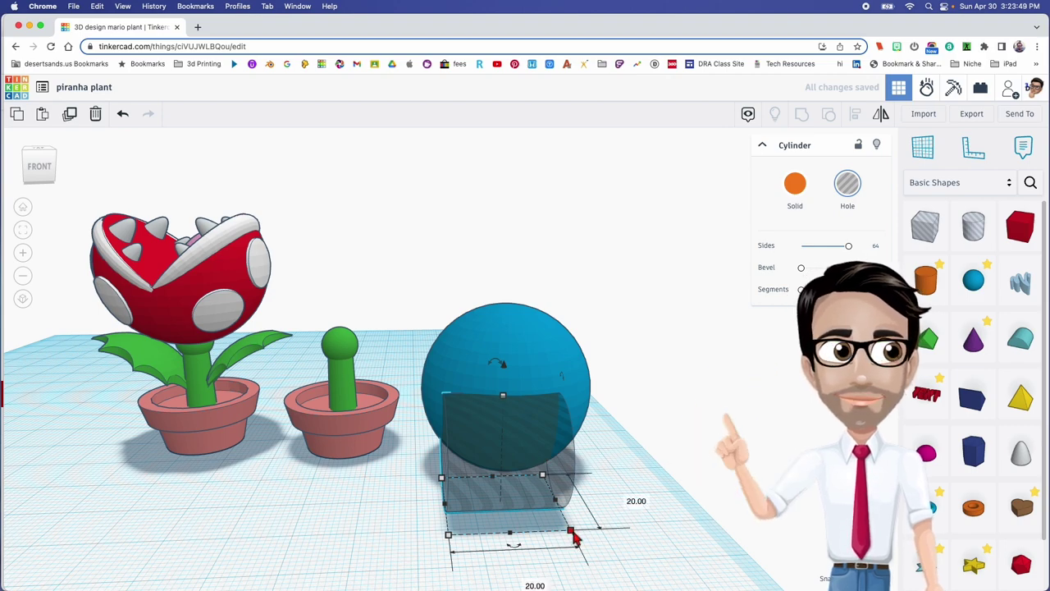
middle_drag(572, 513, 564, 493)
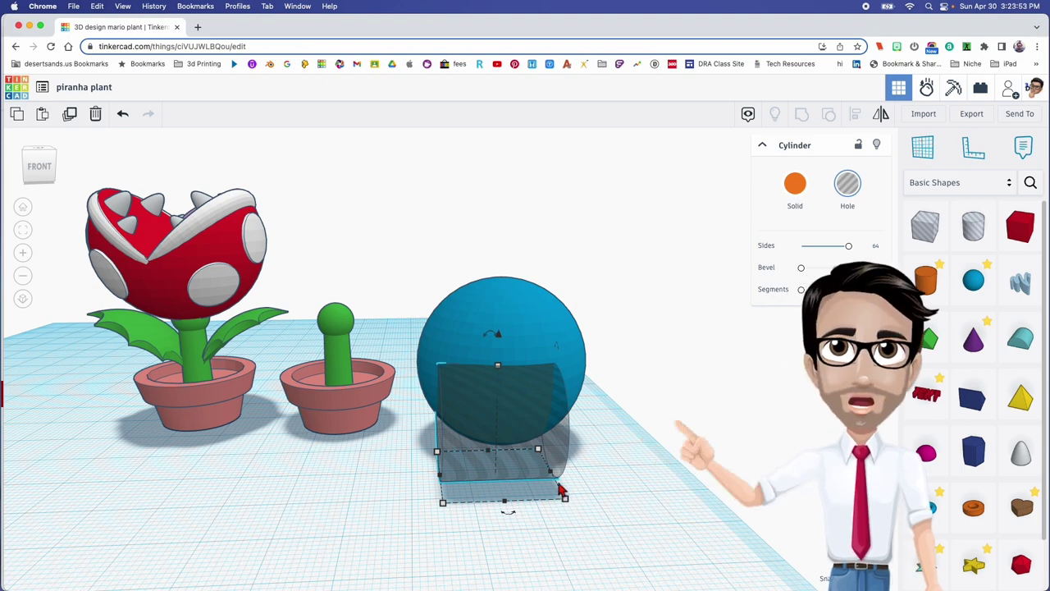
right_drag(558, 464, 557, 470)
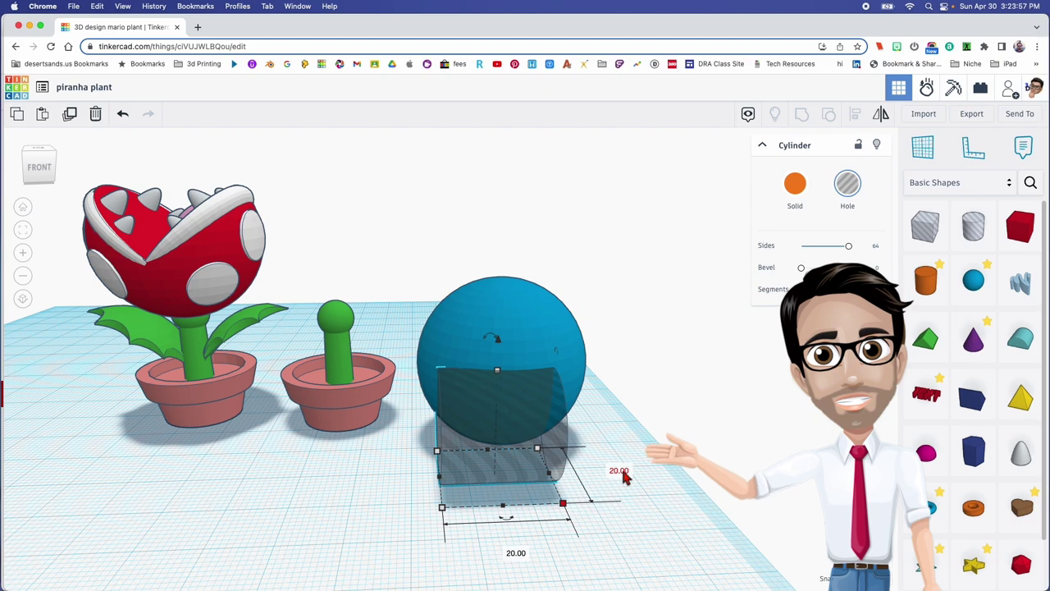
key(Return)
middle_drag(572, 492, 554, 451)
right_drag(553, 449, 549, 456)
click(599, 533)
Step: Enlarge the hole cylinder's width to match its 50 mm front-to-back size
scroll(539, 554, down, 3)
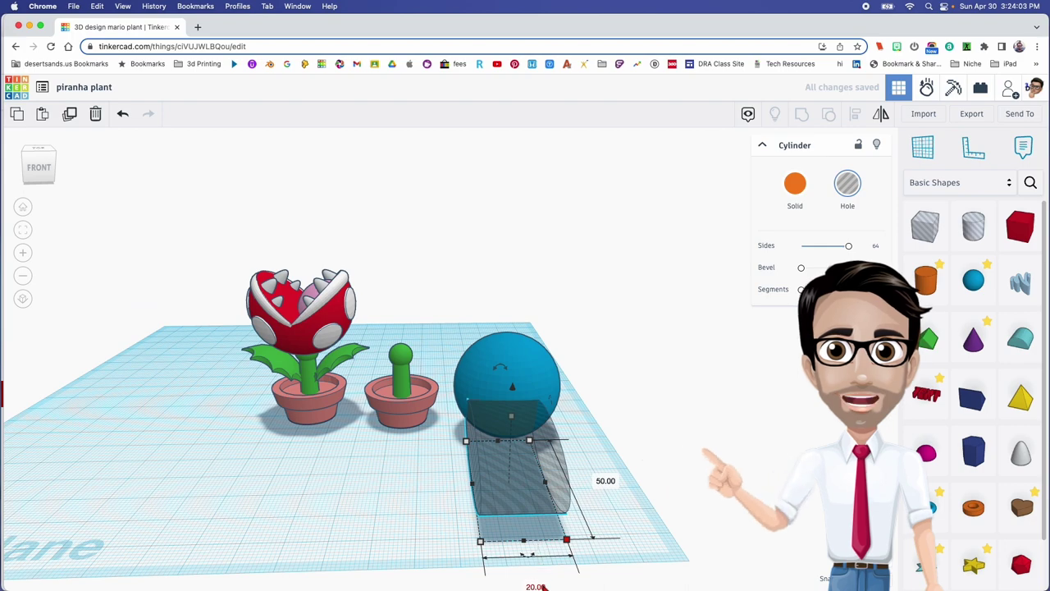
click(538, 586)
key(Return)
mouse_move(468, 452)
right_down()
mouse_move(528, 446)
mouse_move(486, 455)
right_up()
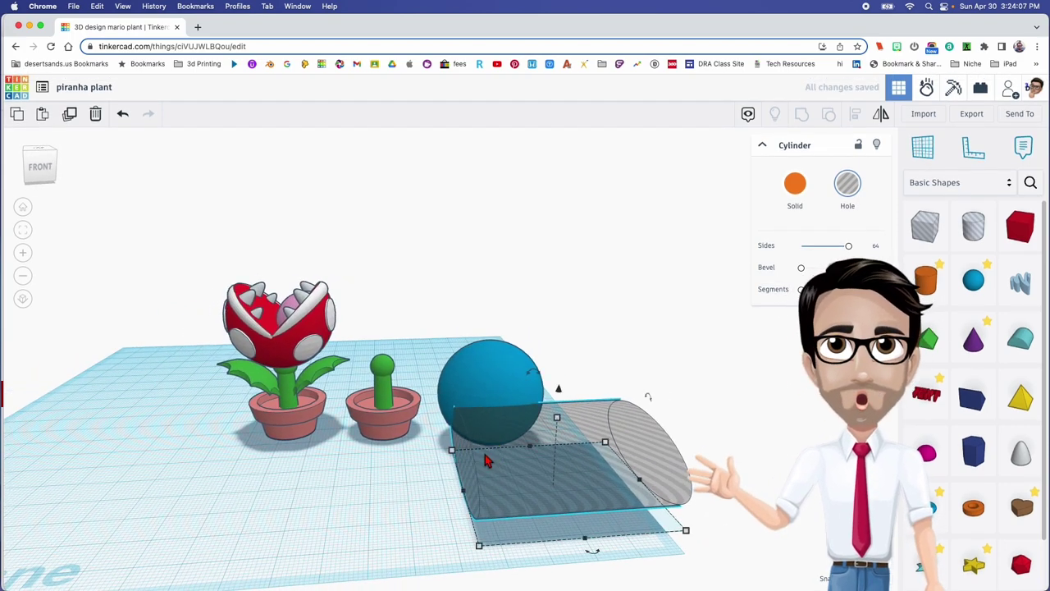
Step: Rotate the hole cylinder -90° about the vertical axis and move it about 17 mm back and 6 mm sideways over the sphere
drag(597, 542, 666, 480)
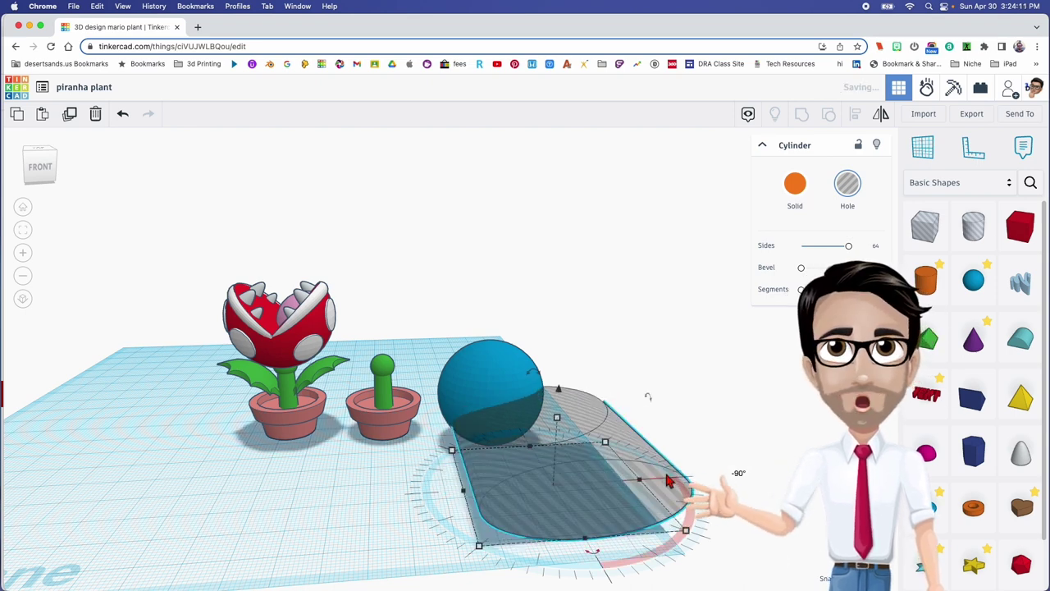
drag(597, 496, 548, 464)
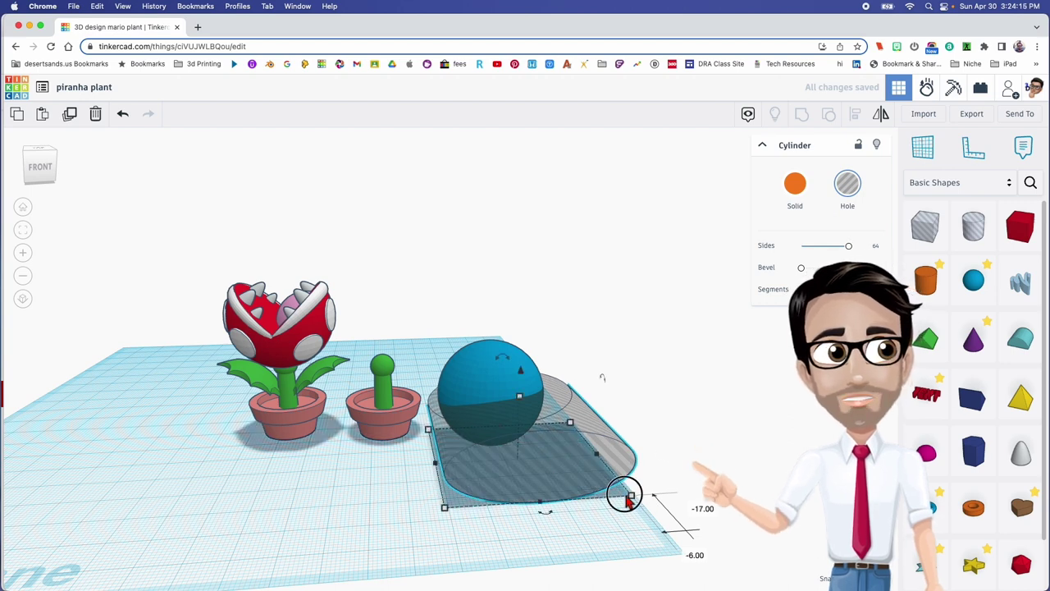
click(626, 496)
click(537, 471)
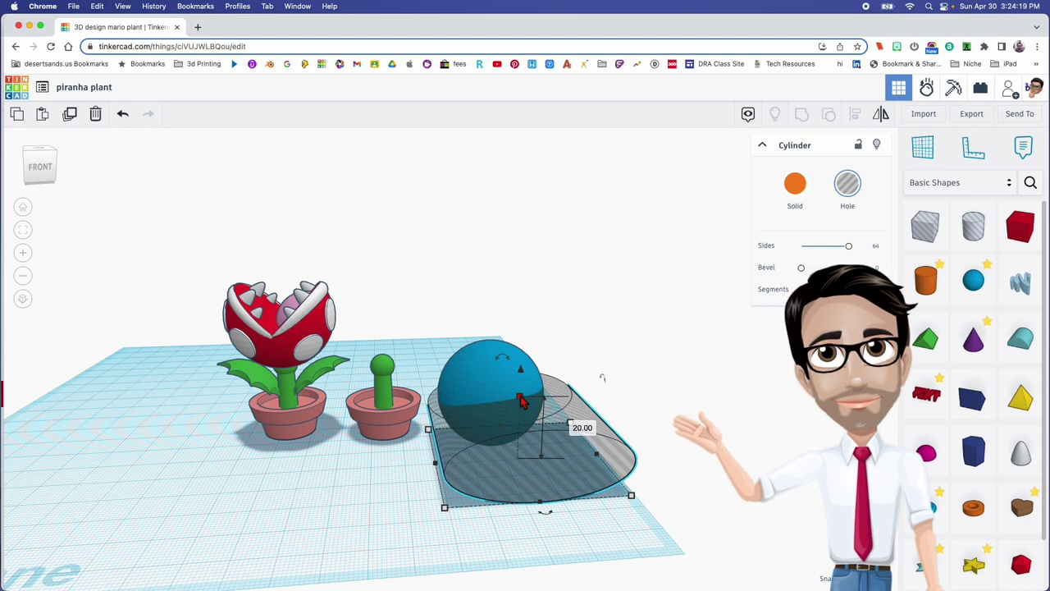
mouse_move(560, 441)
mouse_down()
mouse_move(555, 429)
mouse_move(555, 439)
mouse_up()
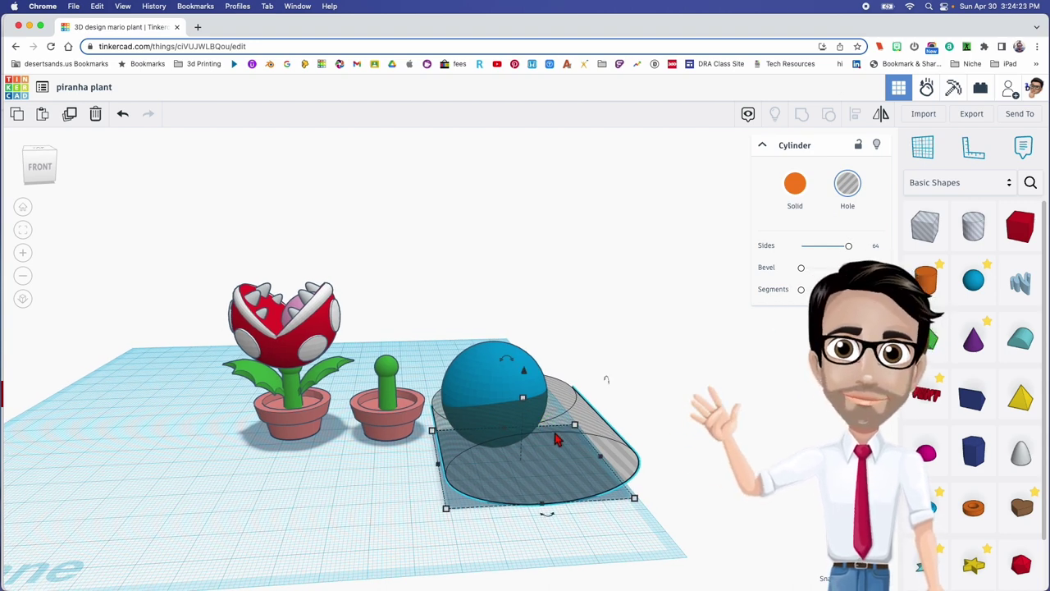
Step: Tilt the hole cylinder so that it slopes diagonally across the large sphere
scroll(560, 440, up, 3)
right_drag(556, 440, 481, 469)
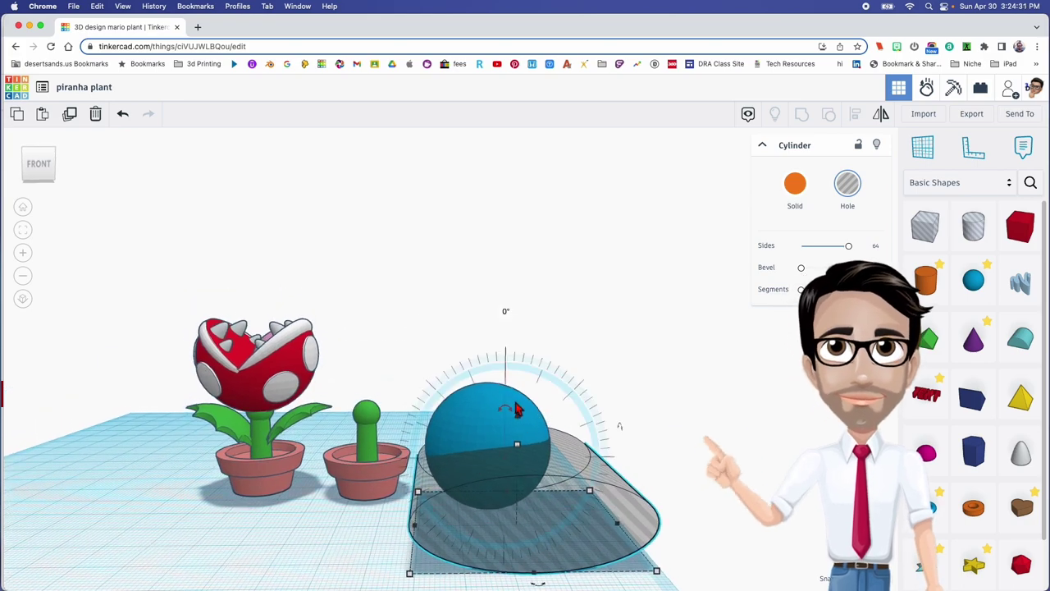
drag(511, 412, 461, 352)
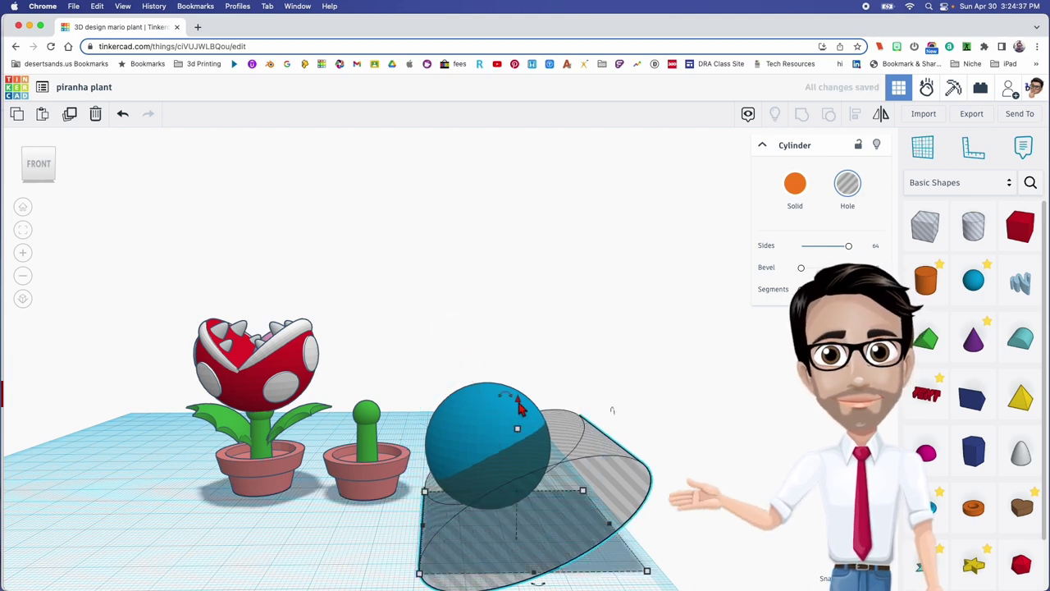
Step: Raise the tilted hole cylinder by 12 mm over the large sphere
drag(519, 392, 517, 355)
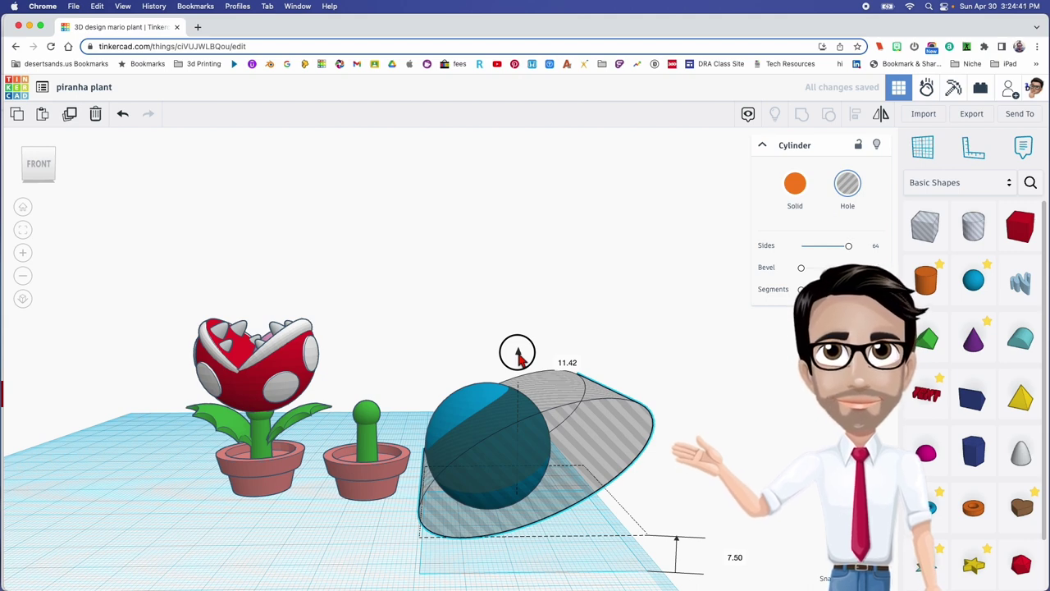
drag(518, 354, 518, 352)
click(567, 361)
text(12)
key(Return)
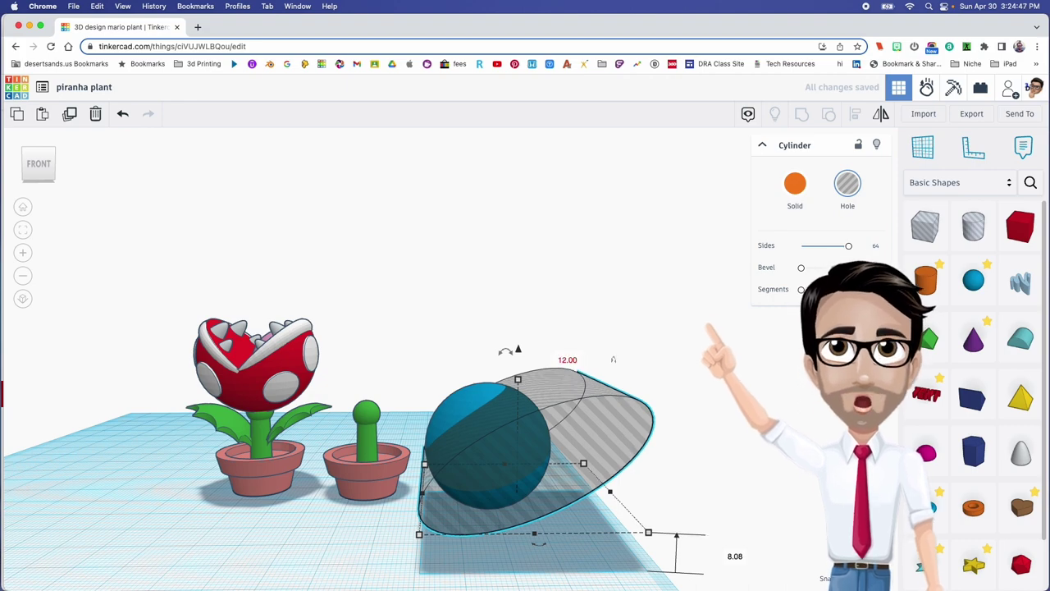
Step: Align the hole cylinder and the large sphere on their centers from front to back
right_drag(566, 425, 701, 493)
drag(701, 493, 567, 519)
right_drag(566, 518, 524, 409)
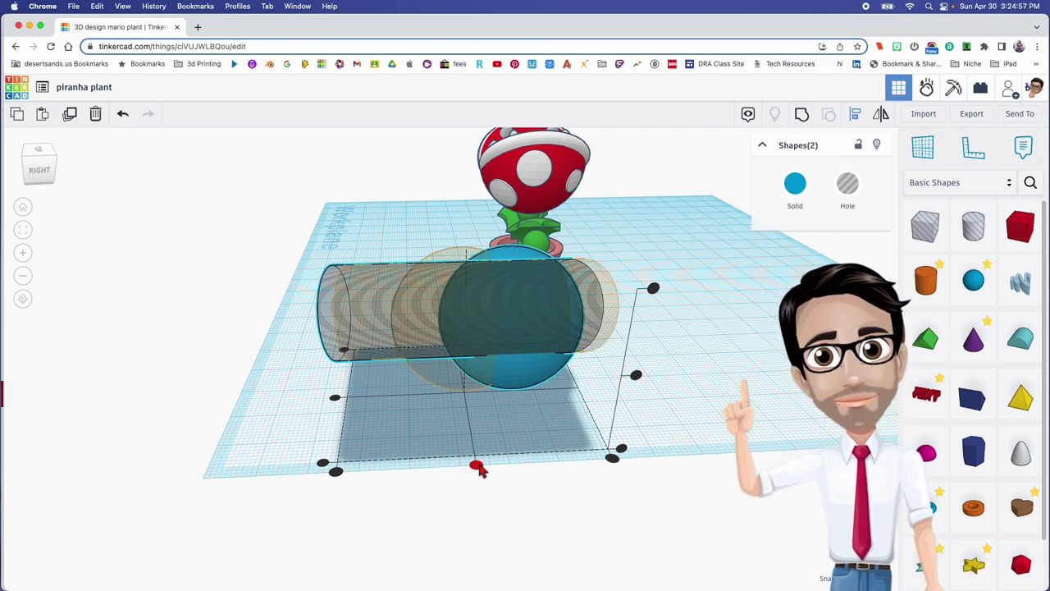
click(478, 465)
click(430, 435)
Step: Place a hole box around the lower part of the large sphere and stretch its footprint to about 29 by 61 mm
right_drag(408, 422, 481, 408)
drag(935, 236, 410, 427)
right_drag(466, 427, 373, 417)
drag(447, 403, 572, 380)
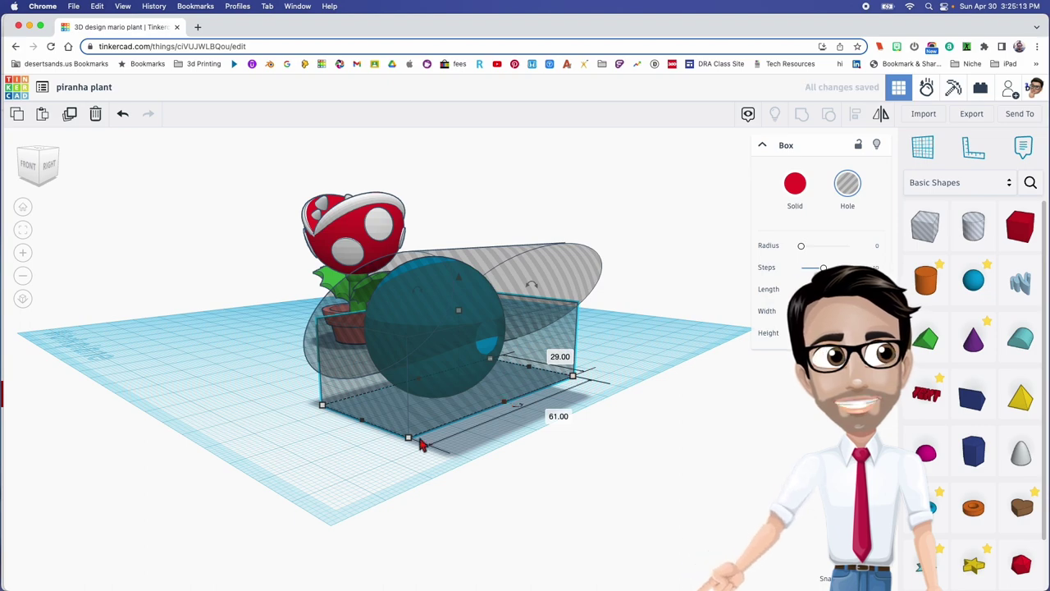
drag(414, 440, 425, 445)
right_drag(326, 429, 544, 391)
right_drag(408, 332, 413, 369)
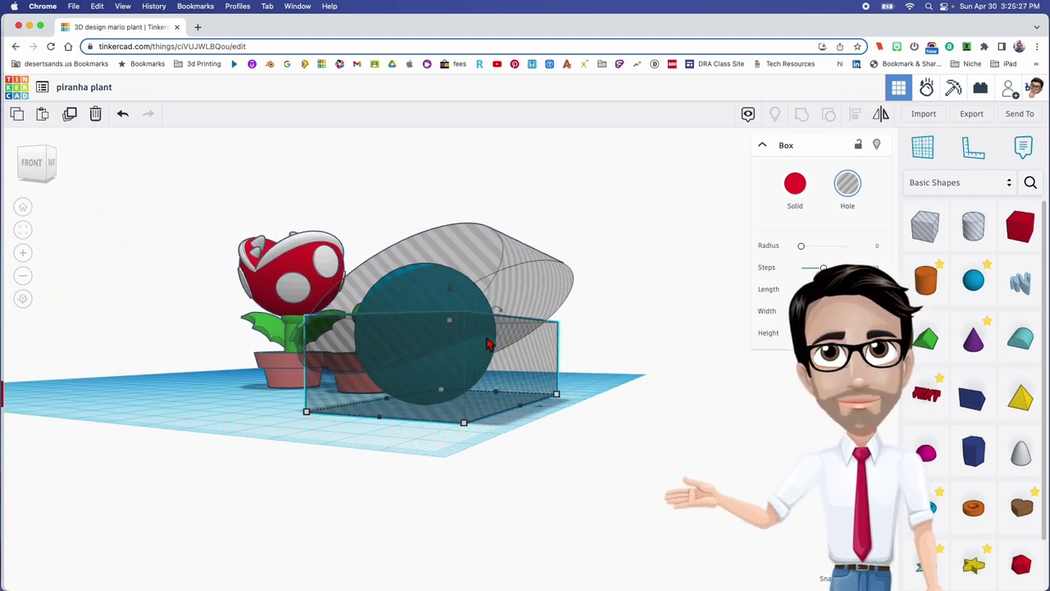
Step: Group the large sphere with the hole cylinder and the hole box to cut out a thin curved shell
click(450, 325)
right_drag(449, 325, 485, 410)
drag(368, 204, 421, 379)
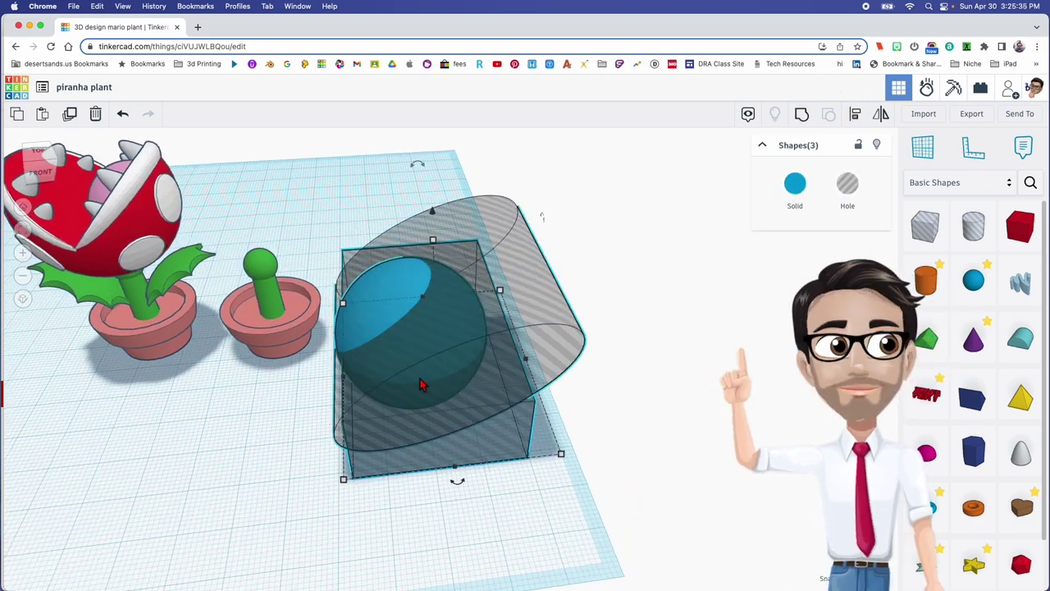
key(ctrl+g)
right_drag(424, 380, 649, 279)
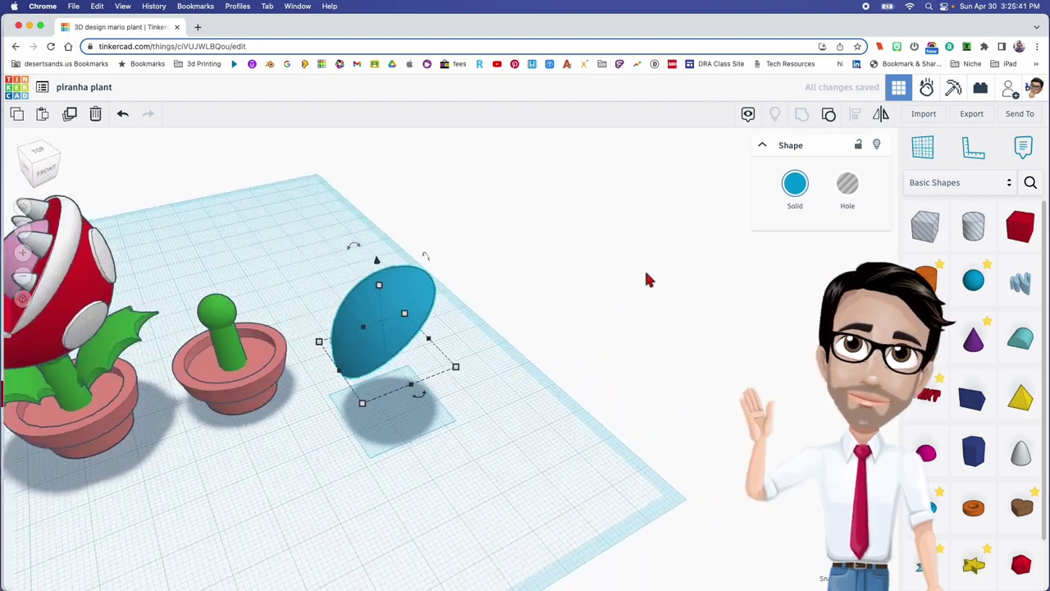
Step: Change the color of the cut curved shell to green
click(795, 185)
click(842, 283)
right_drag(502, 337, 429, 329)
Step: Place a hole cylinder beside the green shell and set its length and width to 9 mm each
drag(982, 244, 434, 408)
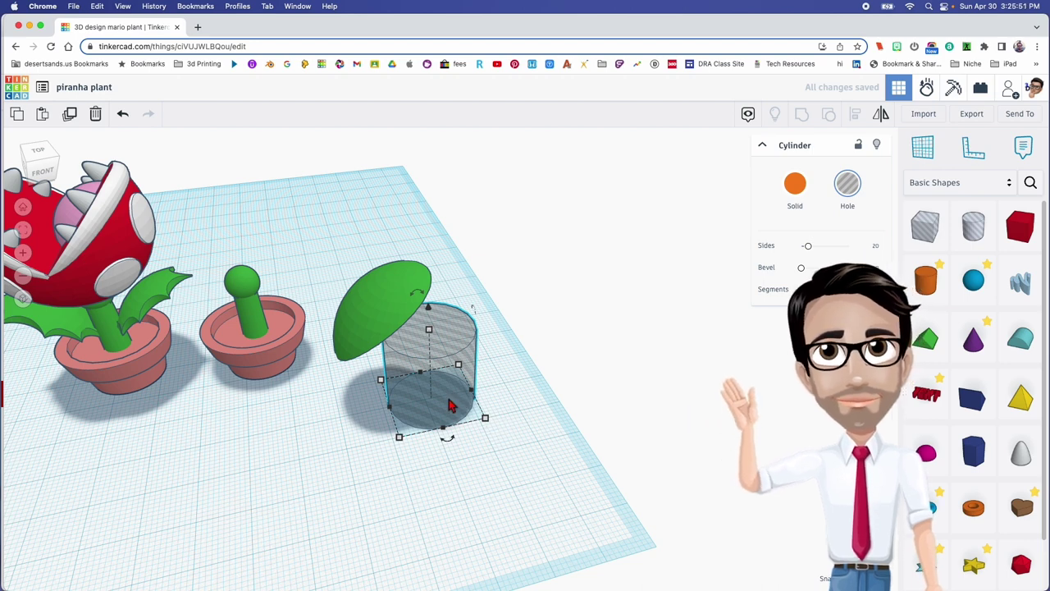
drag(450, 393, 455, 404)
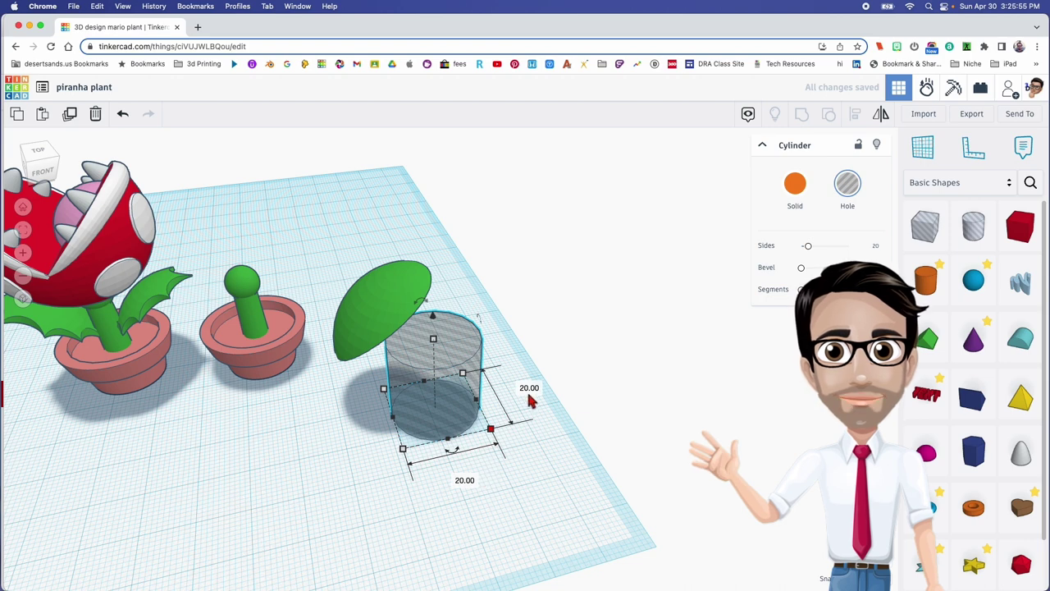
key(Return)
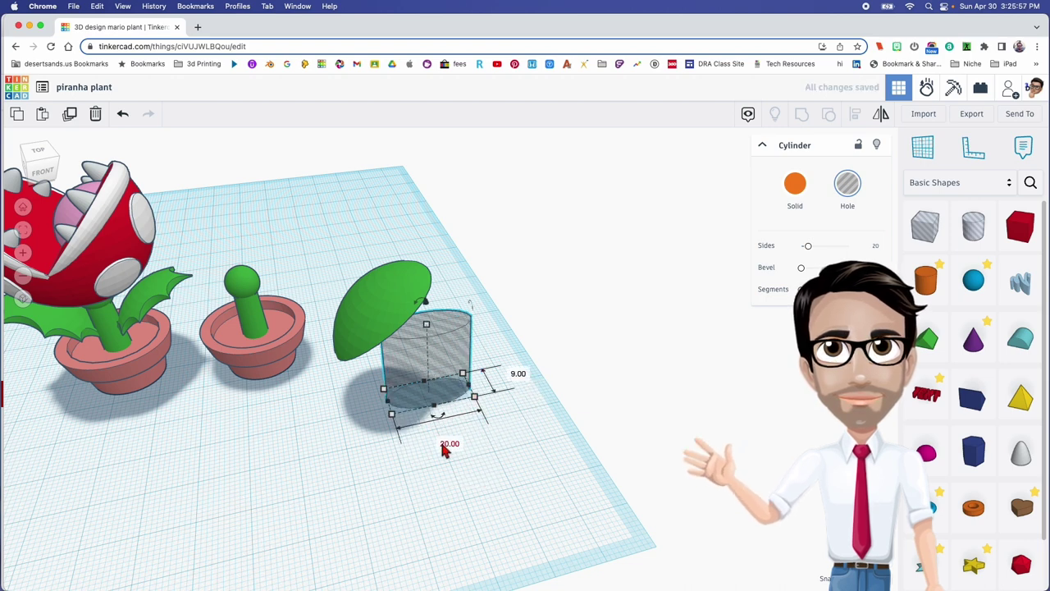
text(9)
key(Return)
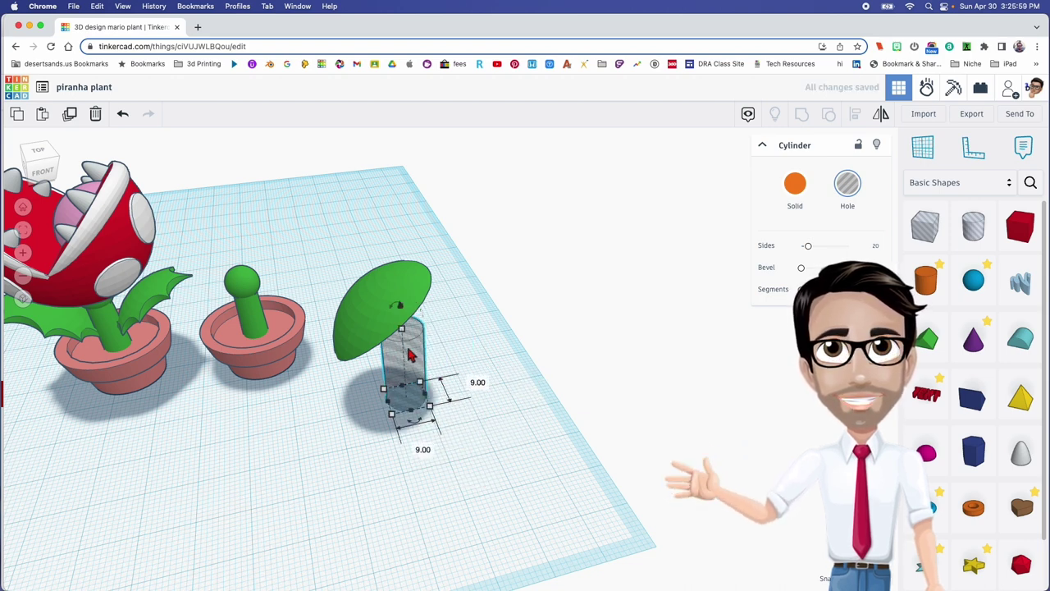
Step: Stretch the hole cylinder taller than the green shell and place it with three duplicates along one edge of the shell
drag(405, 339, 391, 231)
right_drag(391, 232, 480, 332)
drag(463, 300, 485, 277)
right_drag(485, 283, 378, 319)
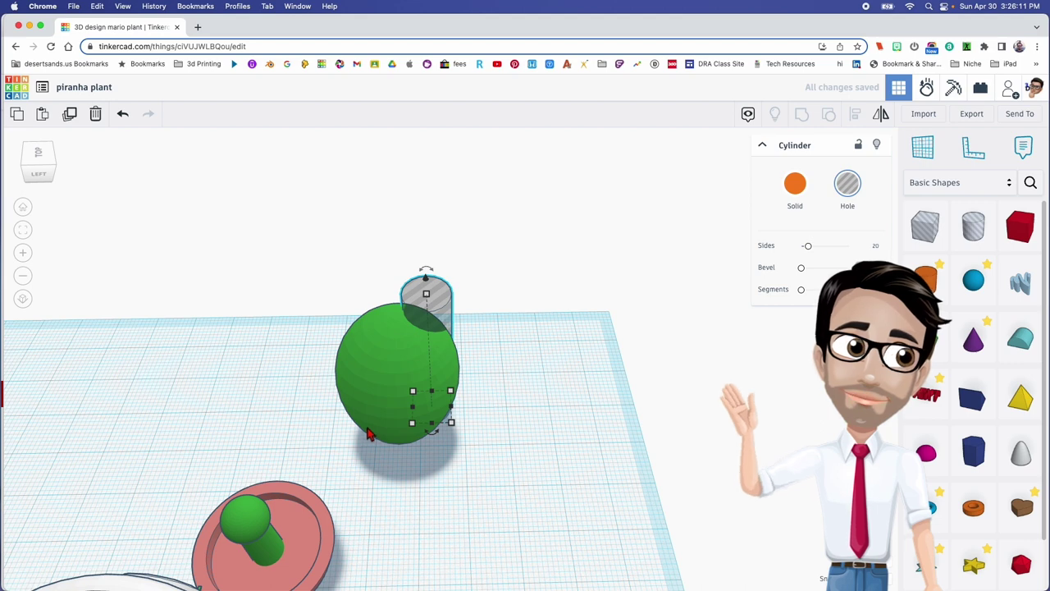
drag(440, 321, 472, 373)
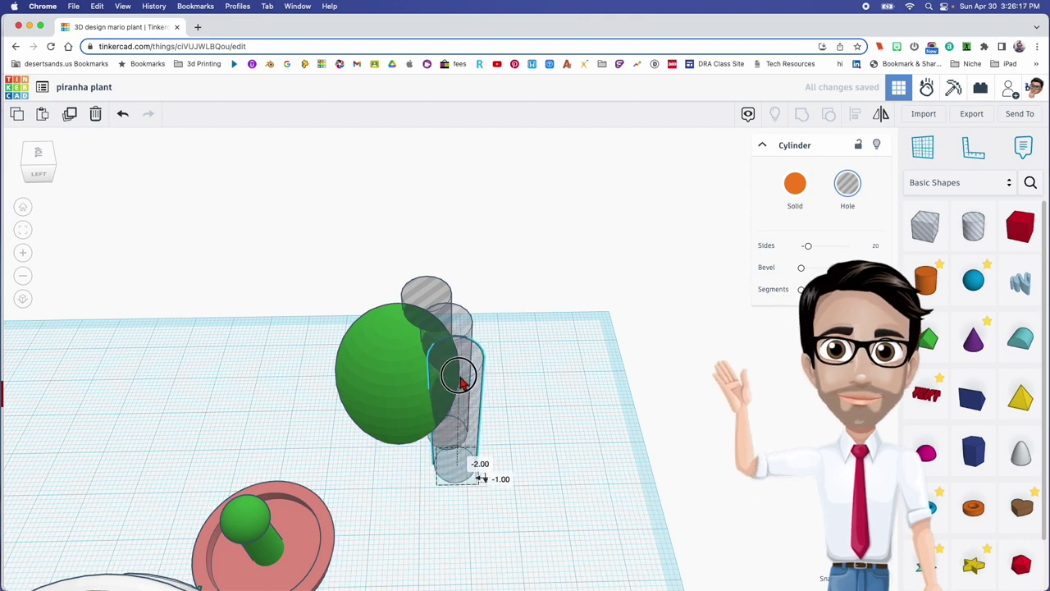
drag(460, 383, 433, 399)
Step: Adjust the positions of the four hole cylinders from above so they overlap the shell's edge in an even row of scallops
click(407, 365)
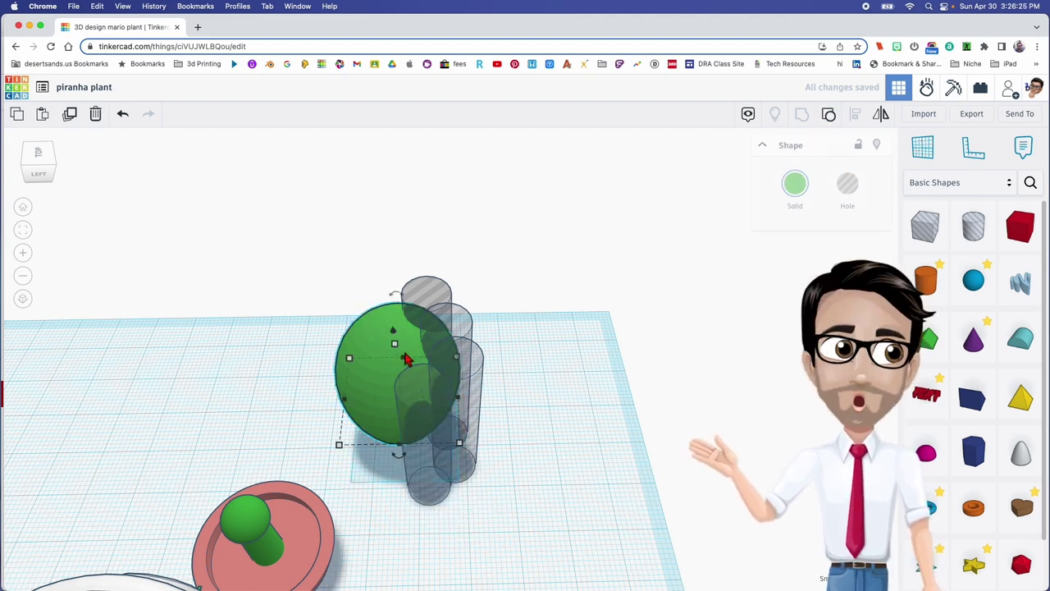
click(24, 232)
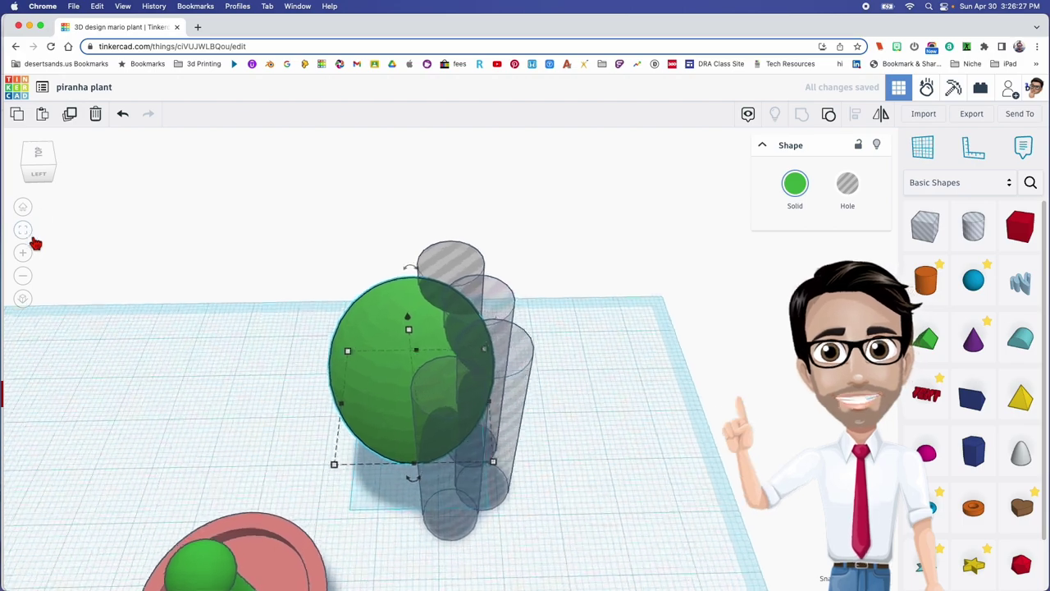
click(37, 154)
scroll(269, 288, down, 5)
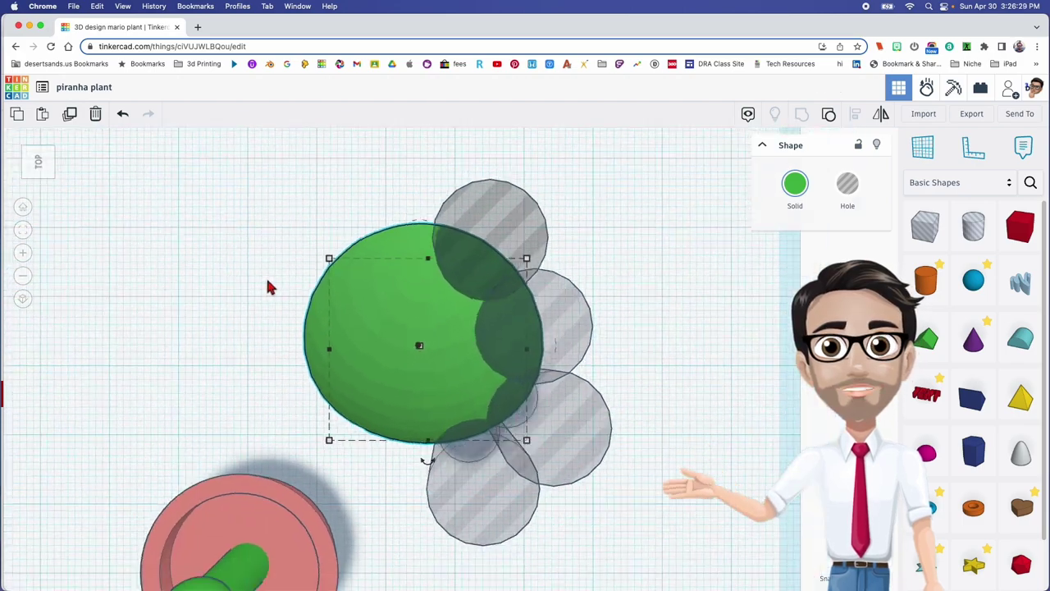
right_drag(271, 292, 444, 353)
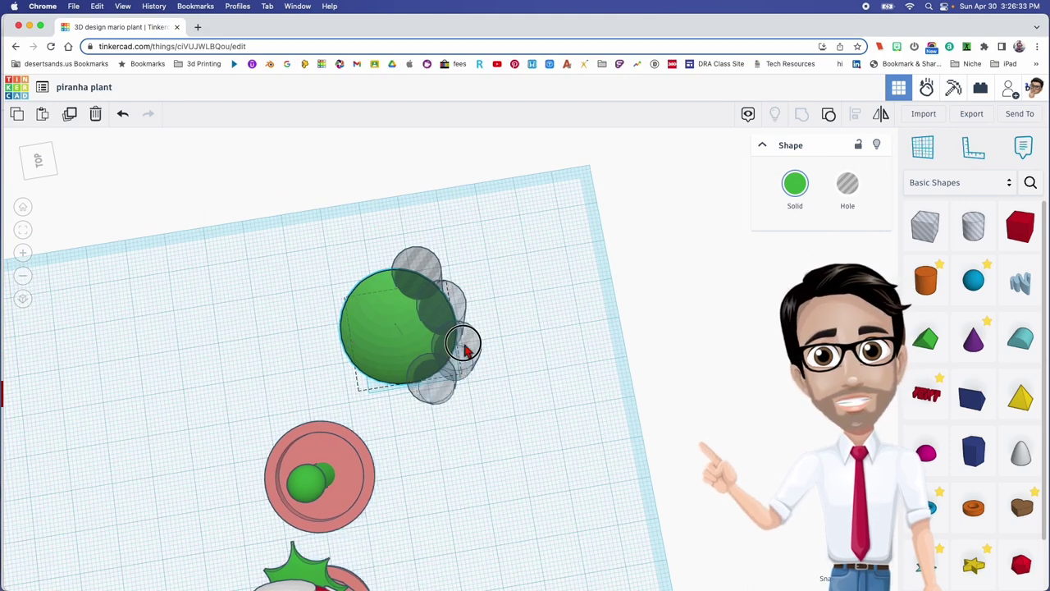
click(465, 347)
drag(423, 280, 417, 277)
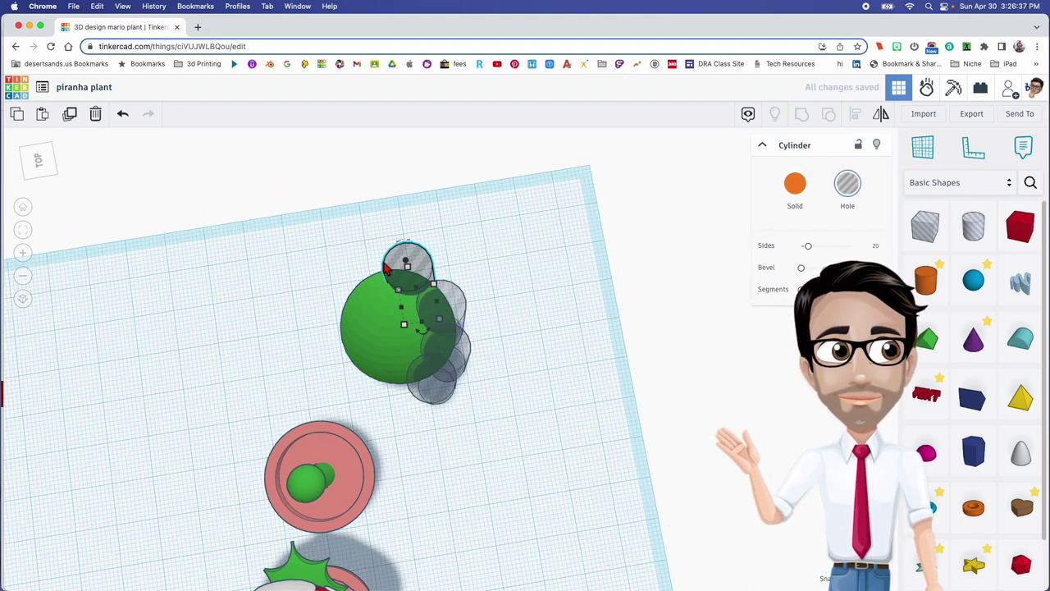
click(459, 308)
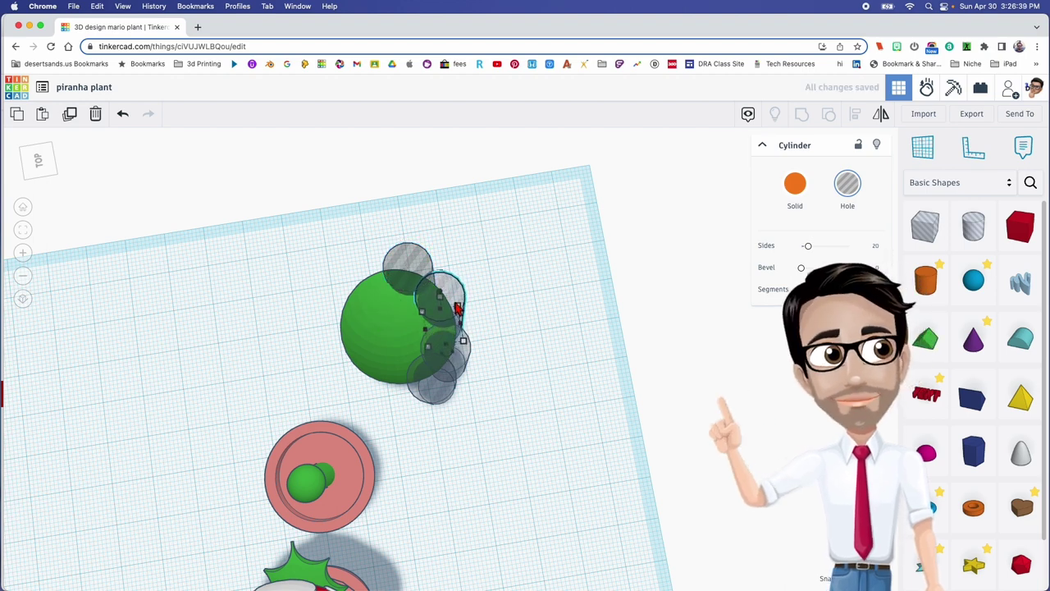
click(461, 349)
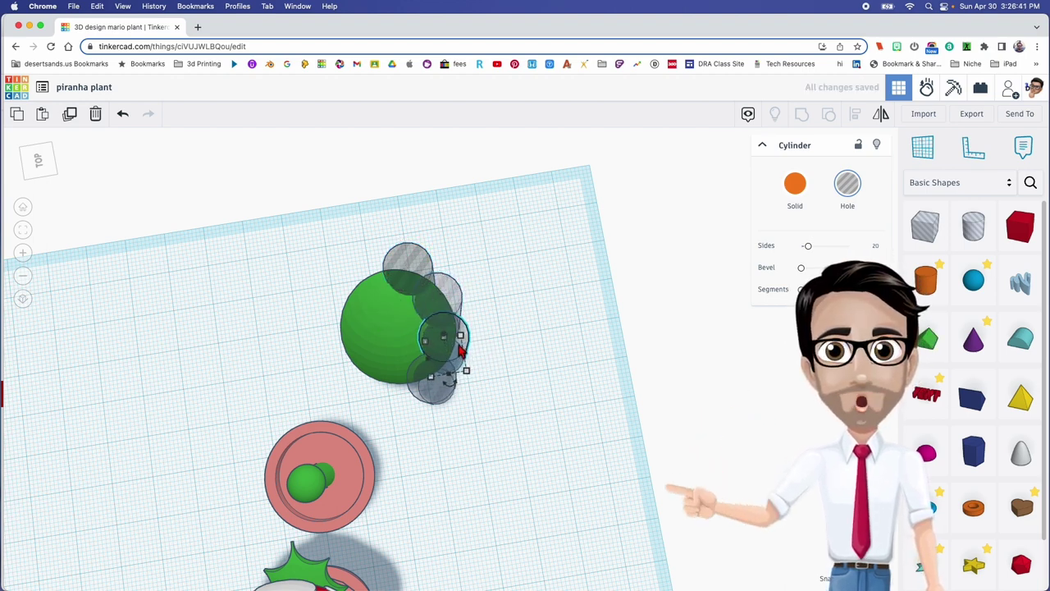
click(440, 394)
Step: Set the sides of each of the four hole cylinders to 64
click(428, 268)
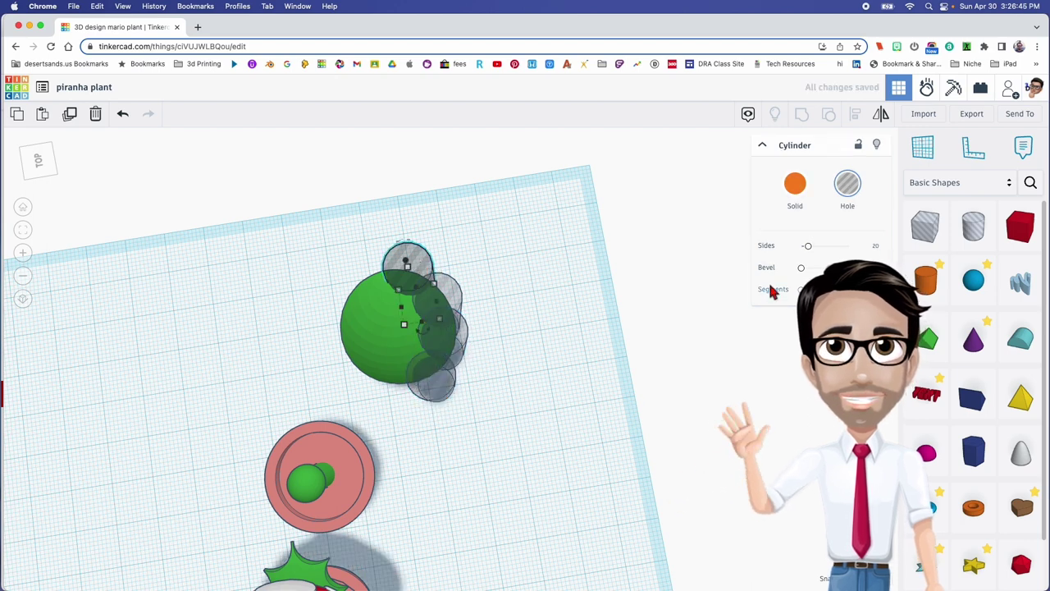
click(460, 301)
drag(812, 250, 850, 246)
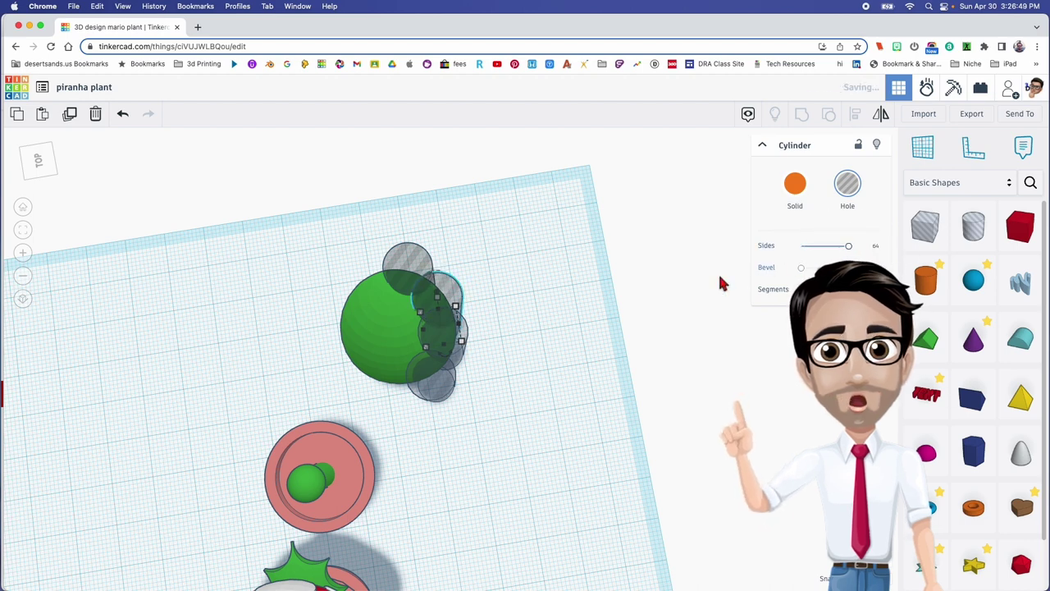
click(462, 361)
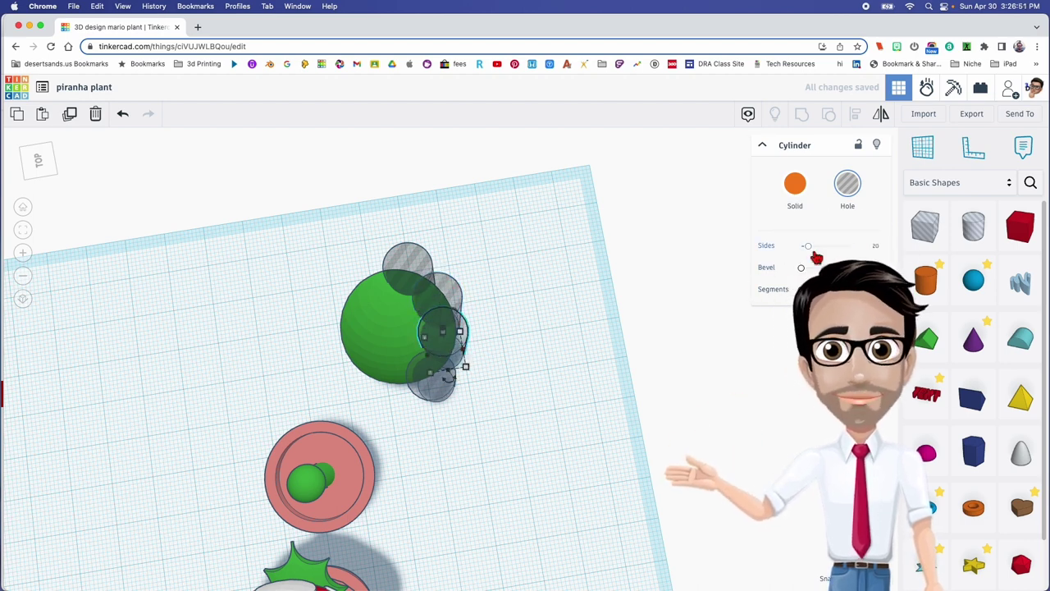
click(441, 393)
drag(808, 247, 850, 246)
mouse_move(530, 343)
right_down()
mouse_move(551, 312)
mouse_move(533, 356)
right_up()
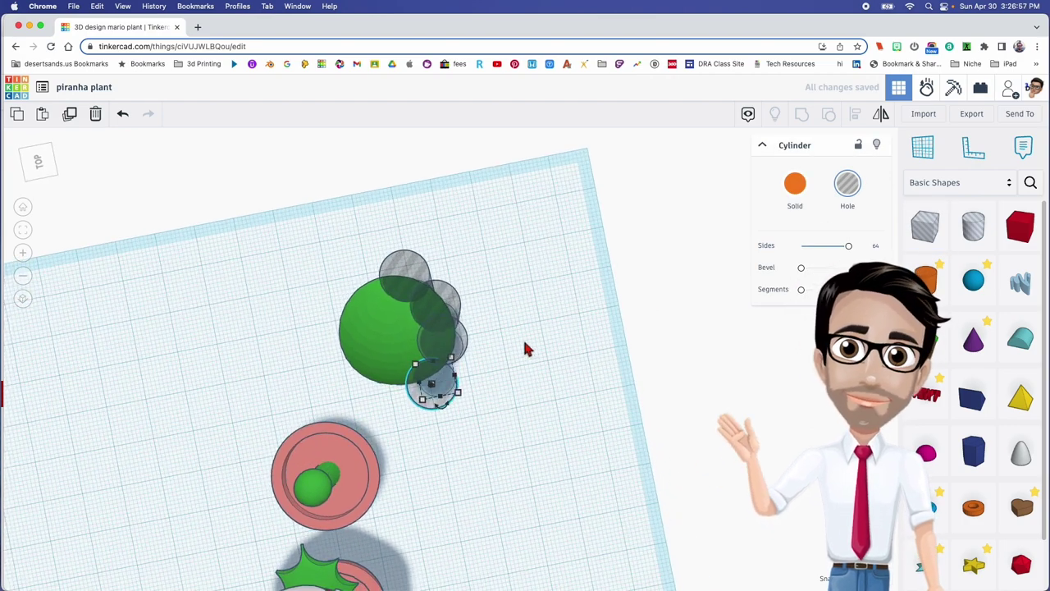
Step: Place a mirrored duplicate of the four hole cylinders along the opposite edge of the green shell
shift+click(419, 275)
shift+click(443, 300)
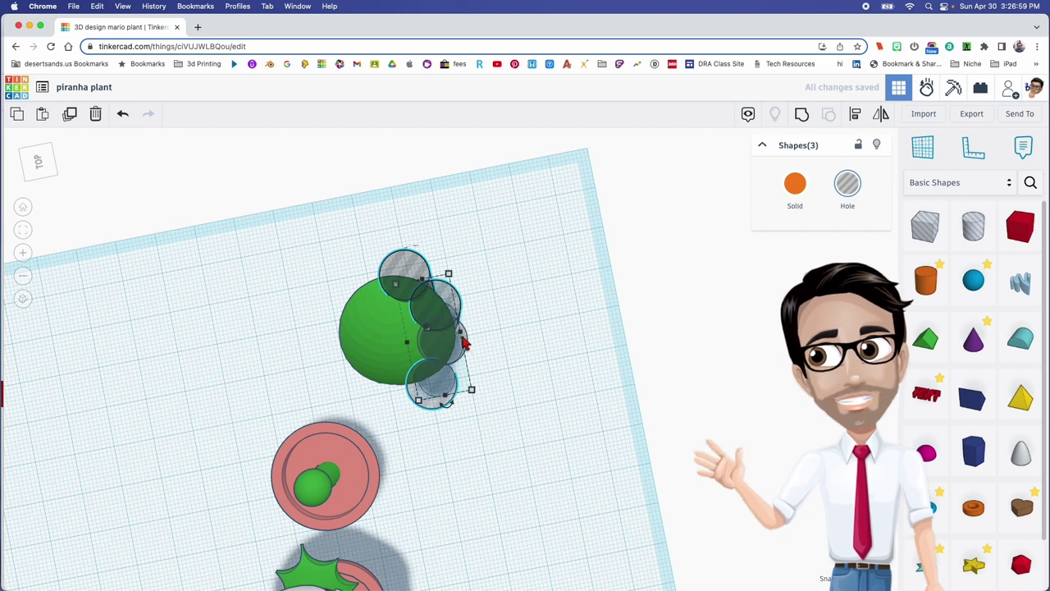
shift+click(463, 348)
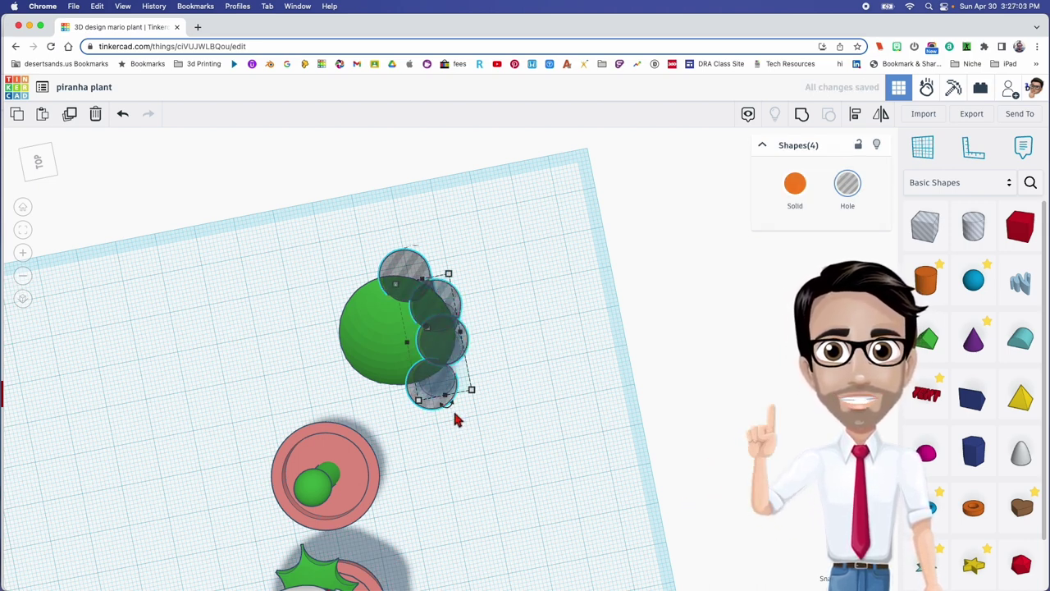
drag(456, 418, 460, 411)
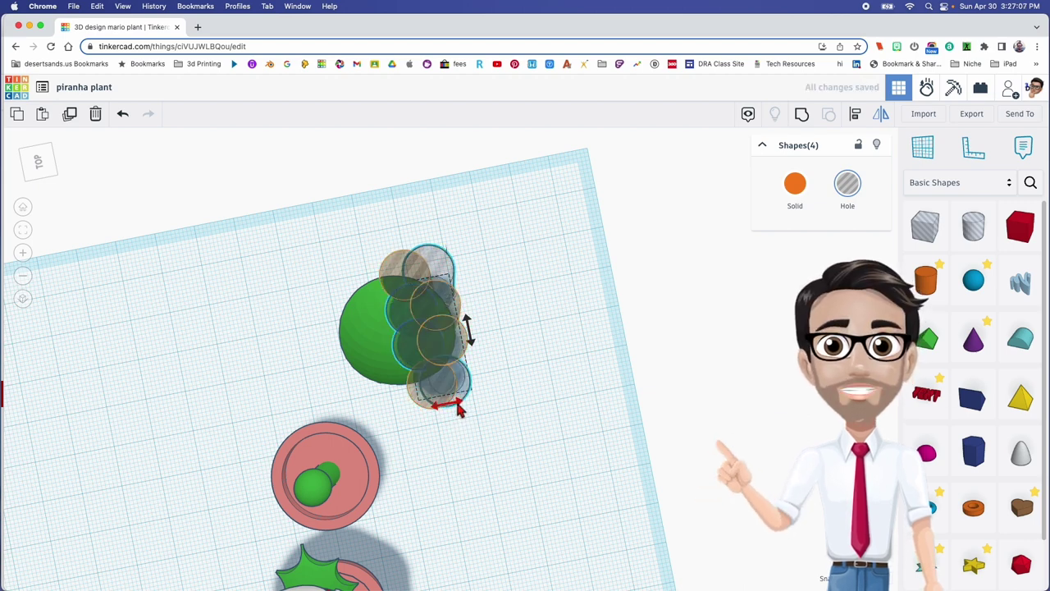
key(shift+Left)
key(shift+Left)
key(shift+Left)
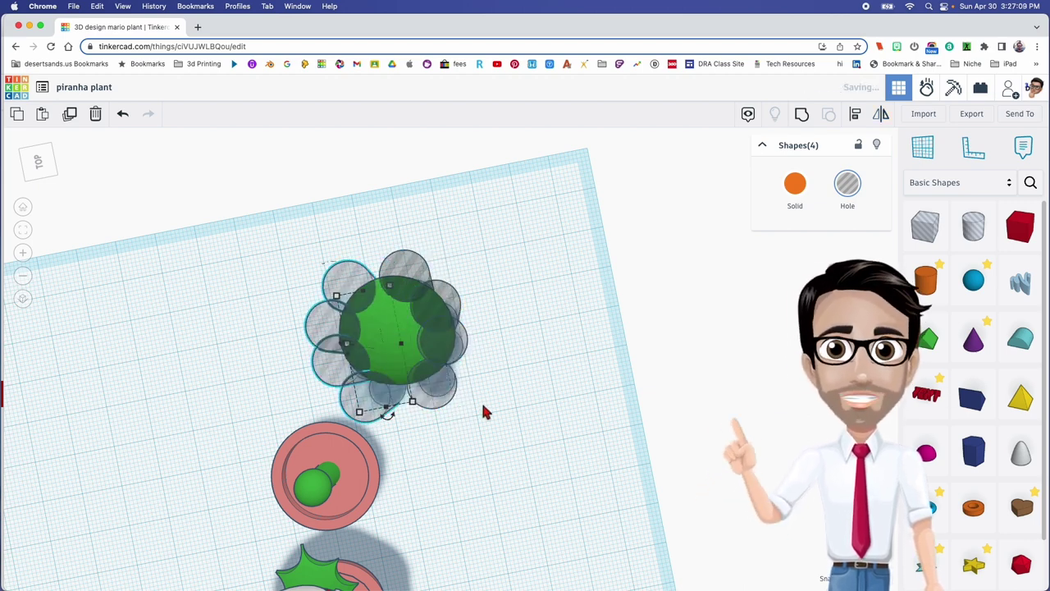
Step: Try nudging the mirrored hole cylinder at the shell's tip towards its neighbor, then back
right_drag(500, 402, 457, 393)
scroll(457, 392, up, 5)
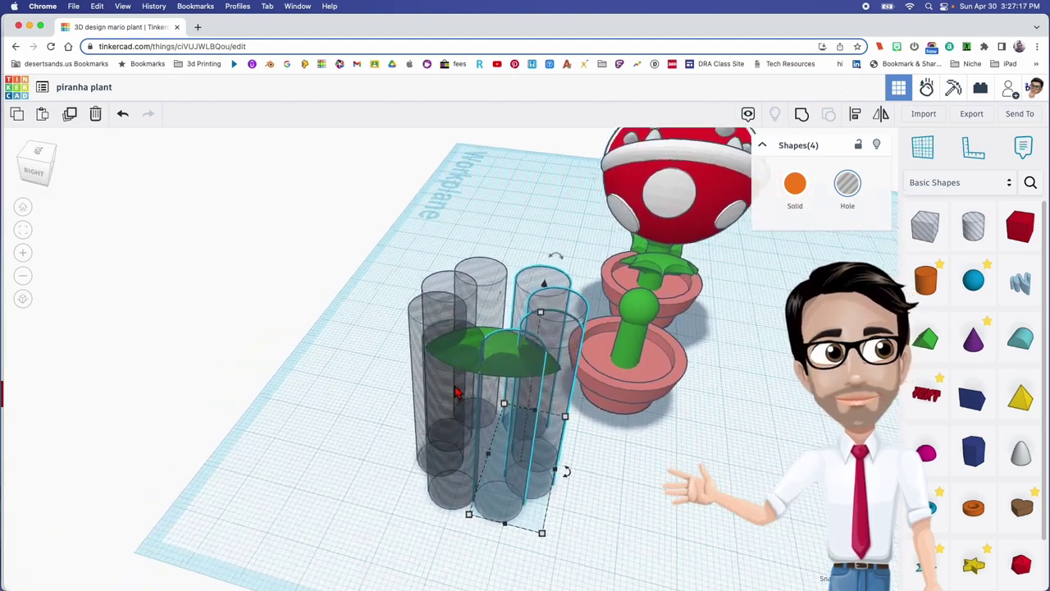
right_drag(625, 332, 209, 370)
scroll(345, 353, down, 3)
right_drag(387, 353, 369, 382)
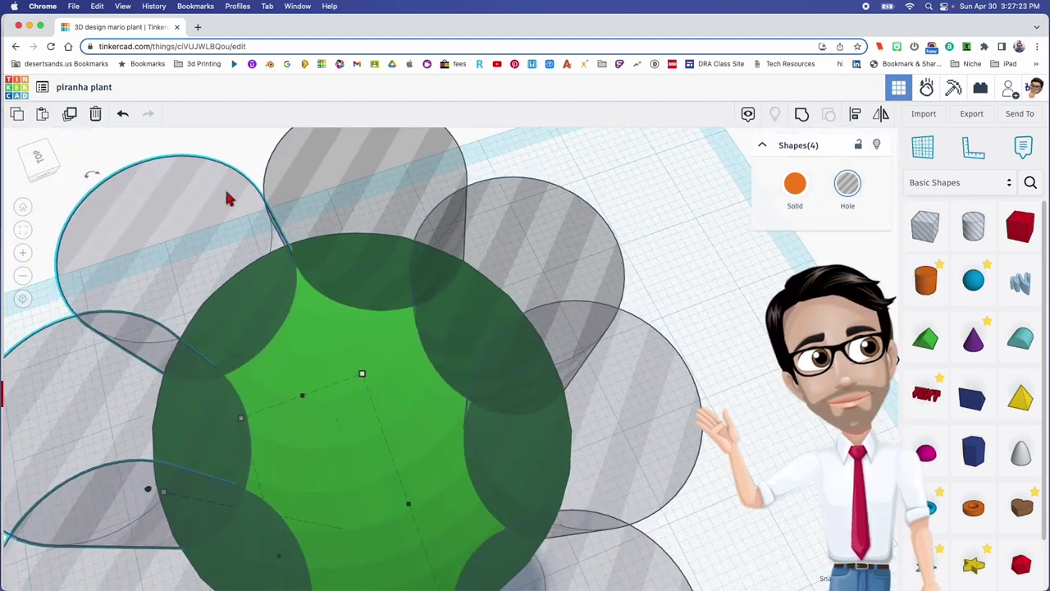
click(197, 216)
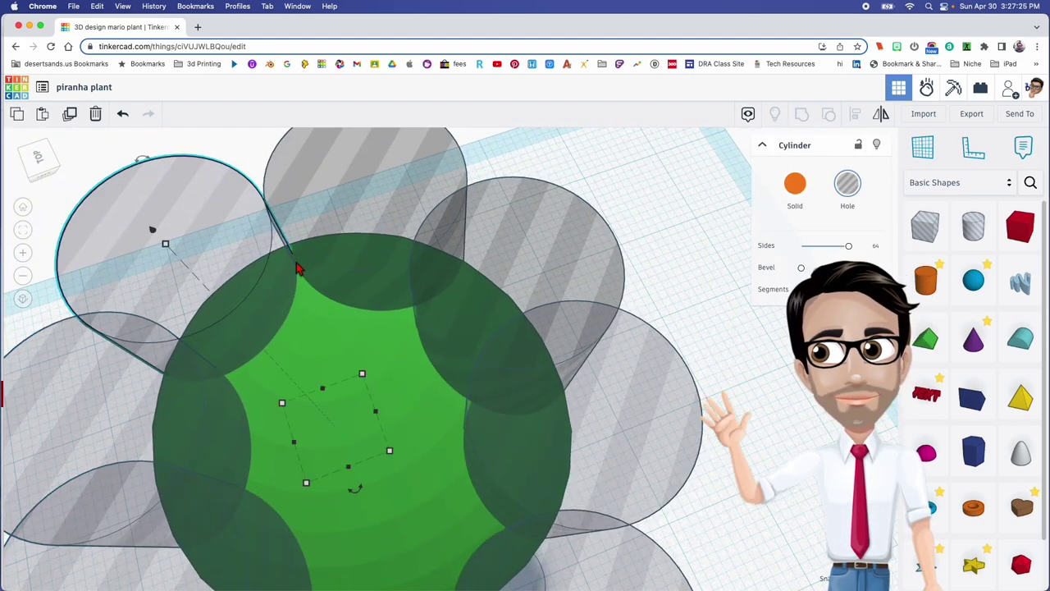
key(Right)
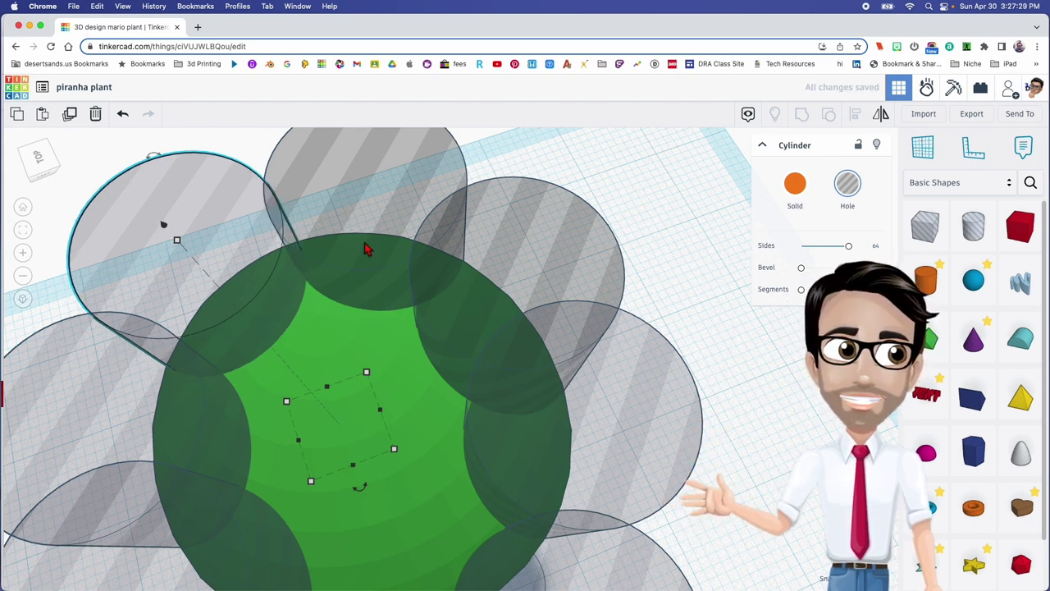
key(Left)
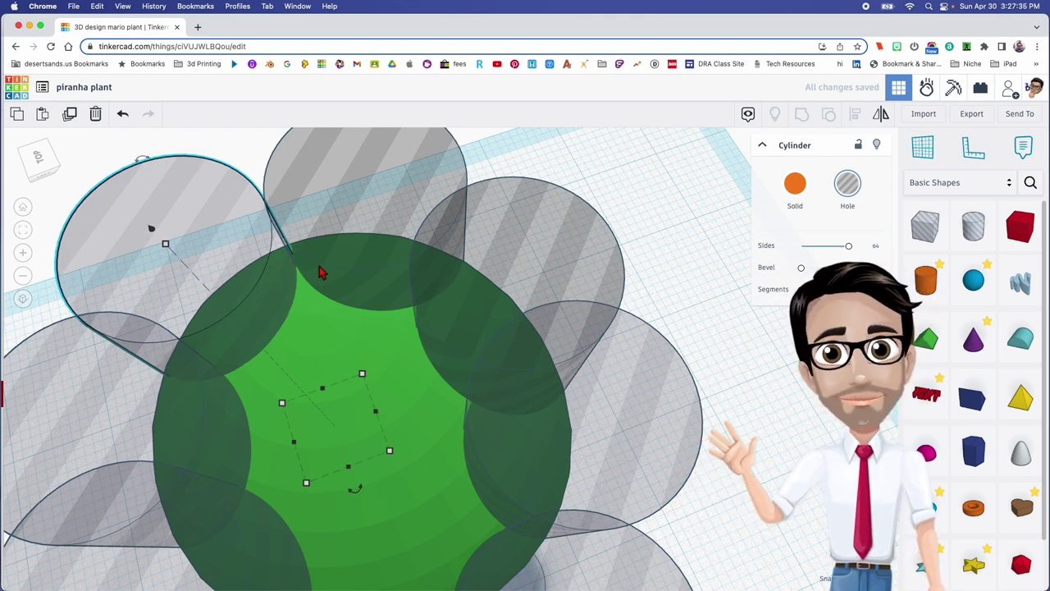
Step: Try grouping the green shell with all the hole cylinders, check the cut leaf from several sides, and undo the grouping
click(328, 184)
scroll(311, 281, down, 4)
scroll(309, 275, down, 2)
right_drag(451, 361, 394, 314)
drag(229, 194, 504, 430)
key(ctrl+g)
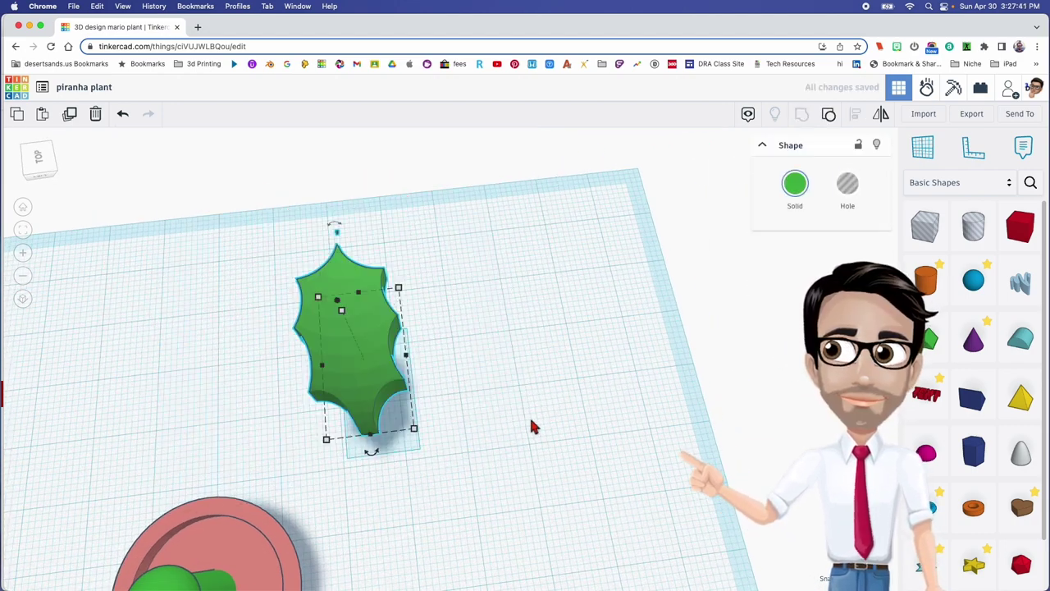
right_drag(498, 422, 581, 326)
right_drag(632, 389, 404, 397)
key(ctrl+z)
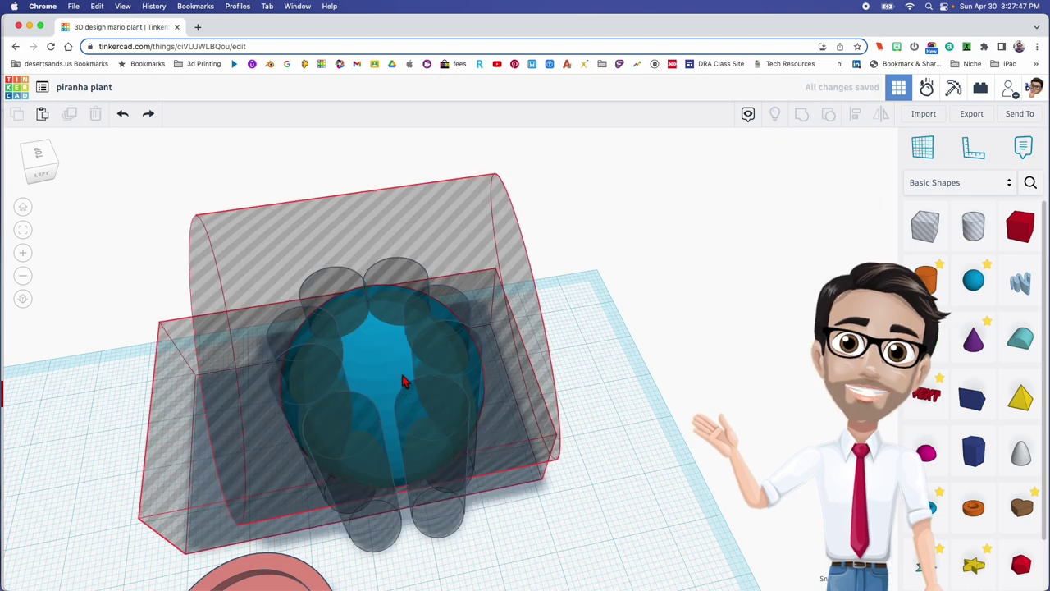
Step: Nudge the mirrored hole cylinder at the leaf's tip closer to its neighbor
click(386, 254)
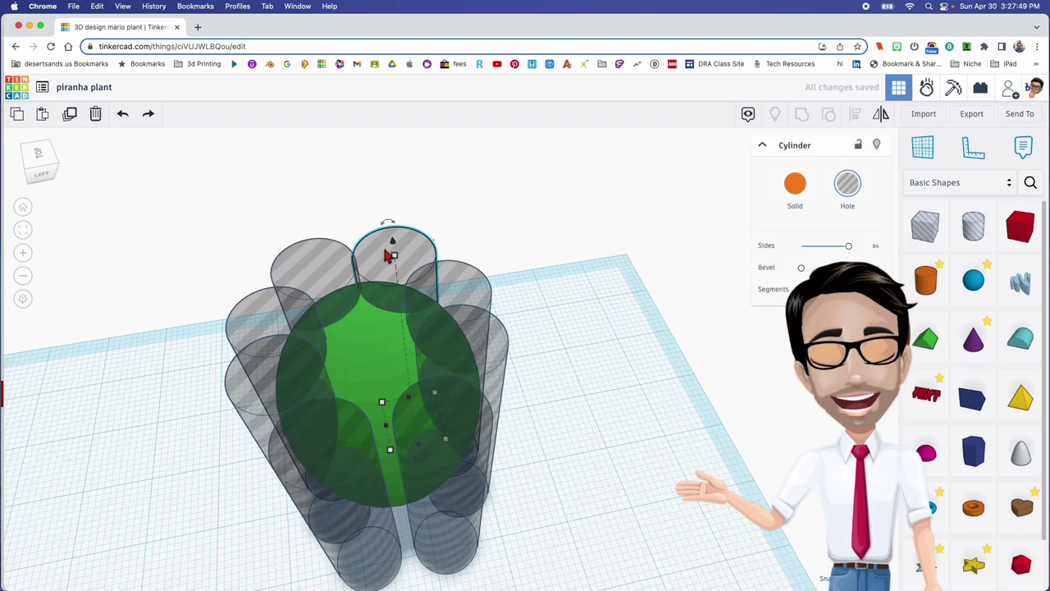
click(320, 261)
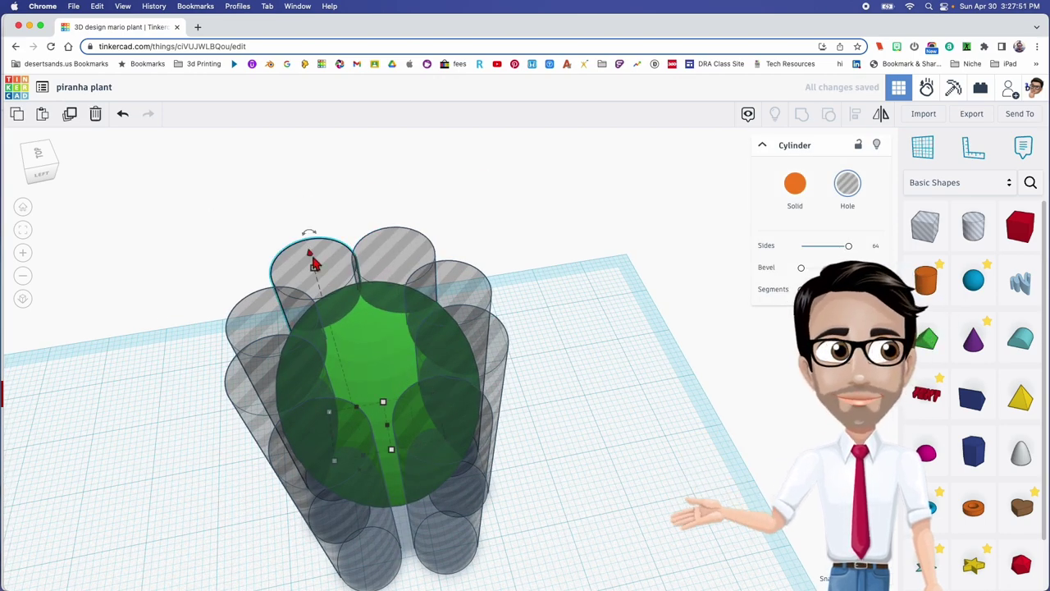
right_drag(423, 287, 425, 341)
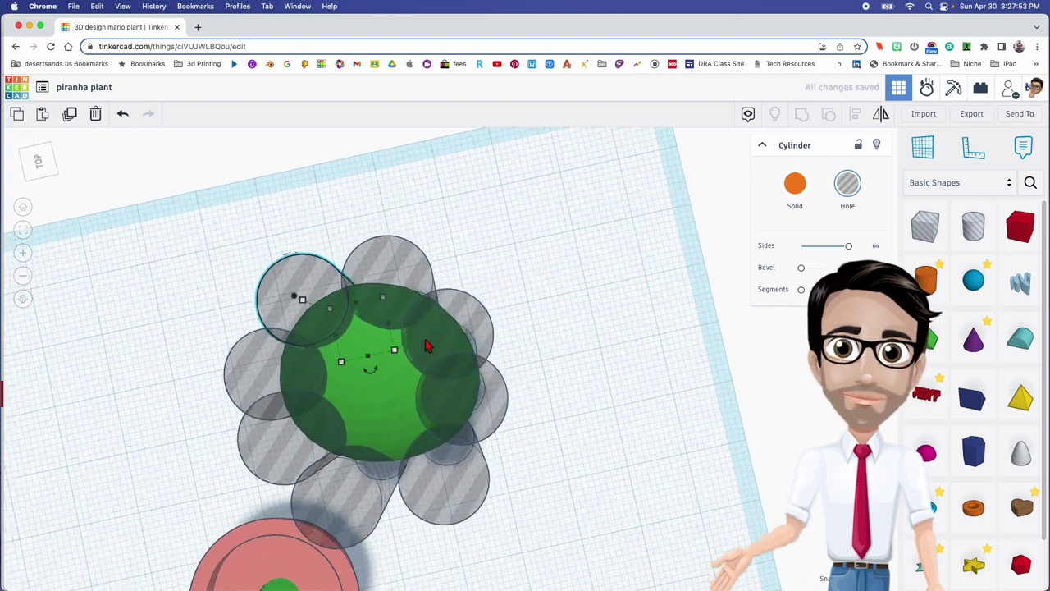
Step: Group the green shell with all the hole cylinders to cut the scalloped leaf
scroll(412, 318, down, 1)
scroll(413, 324, down, 5)
drag(351, 284, 460, 392)
key(super+g)
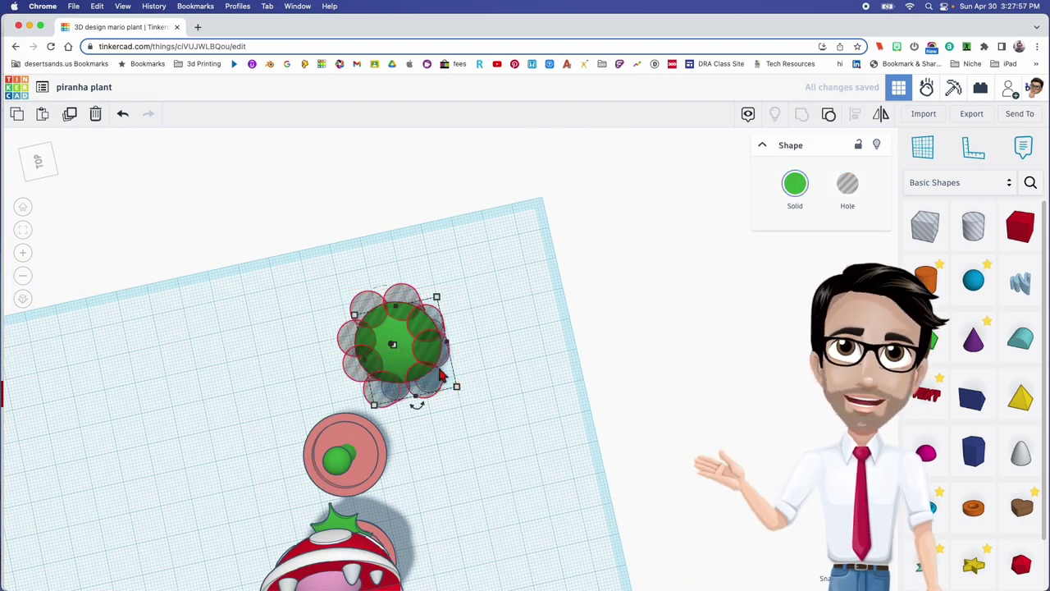
scroll(441, 369, up, 3)
right_drag(440, 370, 391, 353)
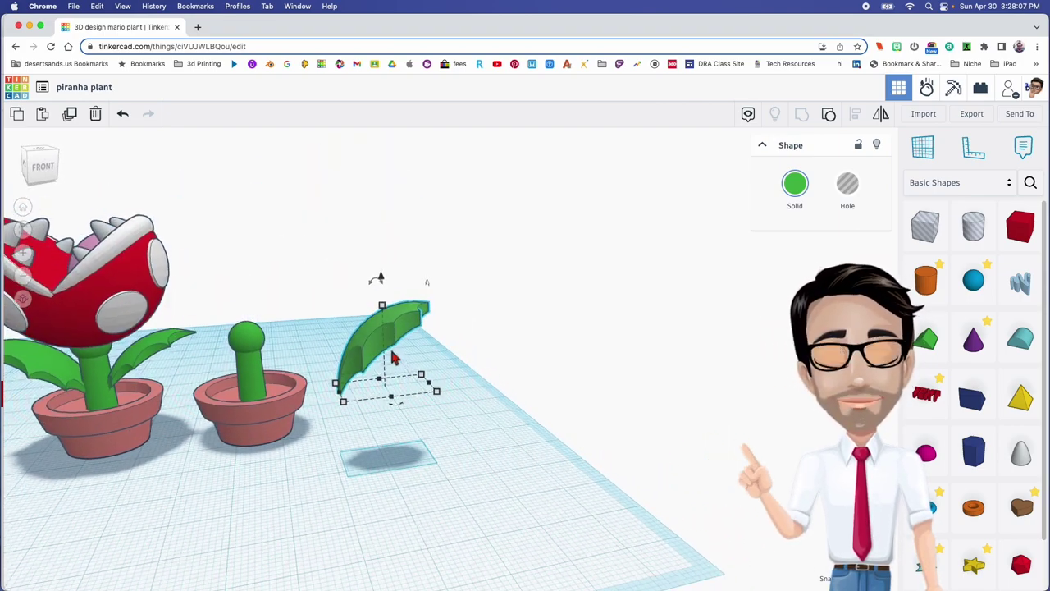
Step: Ungroup the leaf into the green shell and its hole cylinders, then split the shell into its sphere and hole shapes
scroll(394, 344, up, 4)
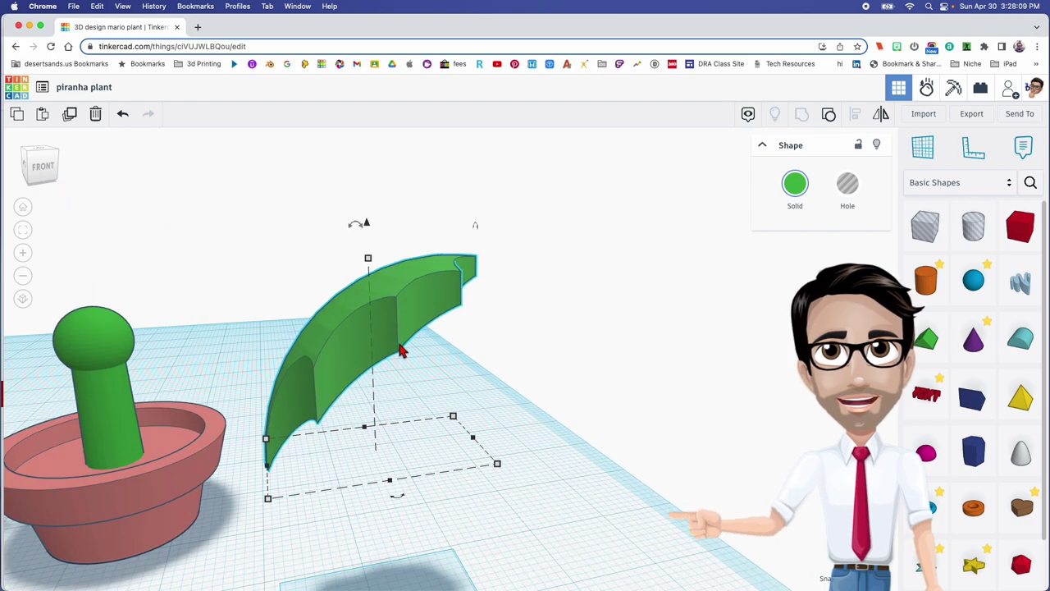
scroll(402, 350, down, 3)
click(829, 114)
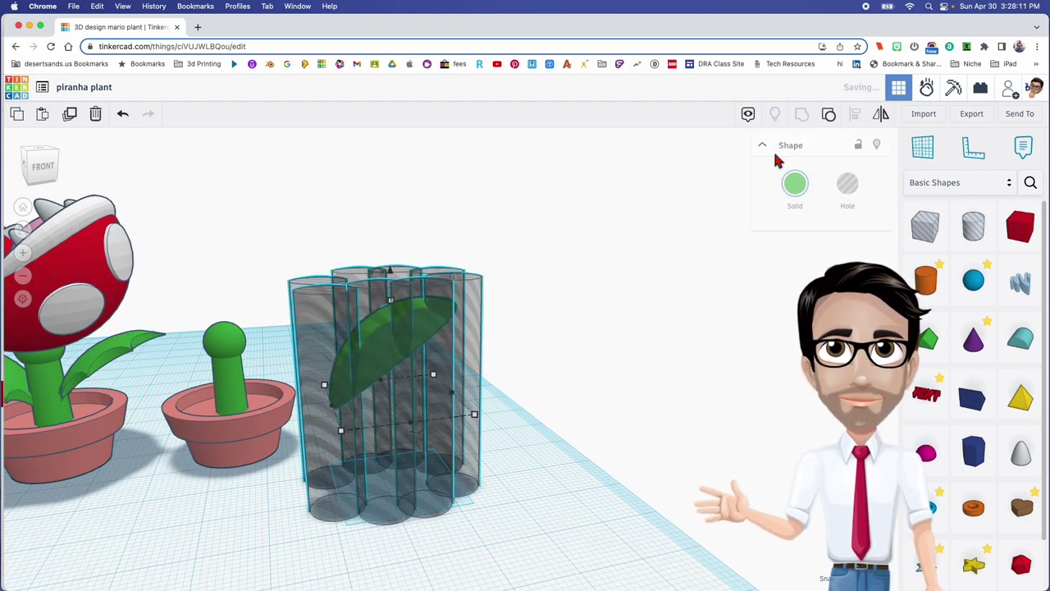
click(554, 290)
click(392, 304)
right_drag(392, 300, 405, 351)
click(376, 241)
right_drag(411, 277, 402, 250)
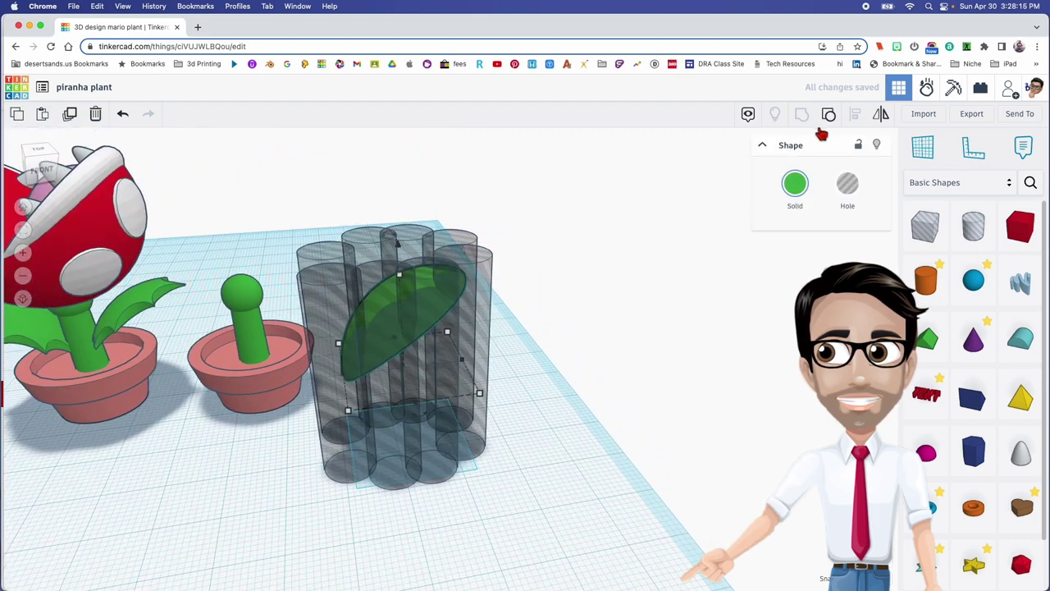
click(829, 114)
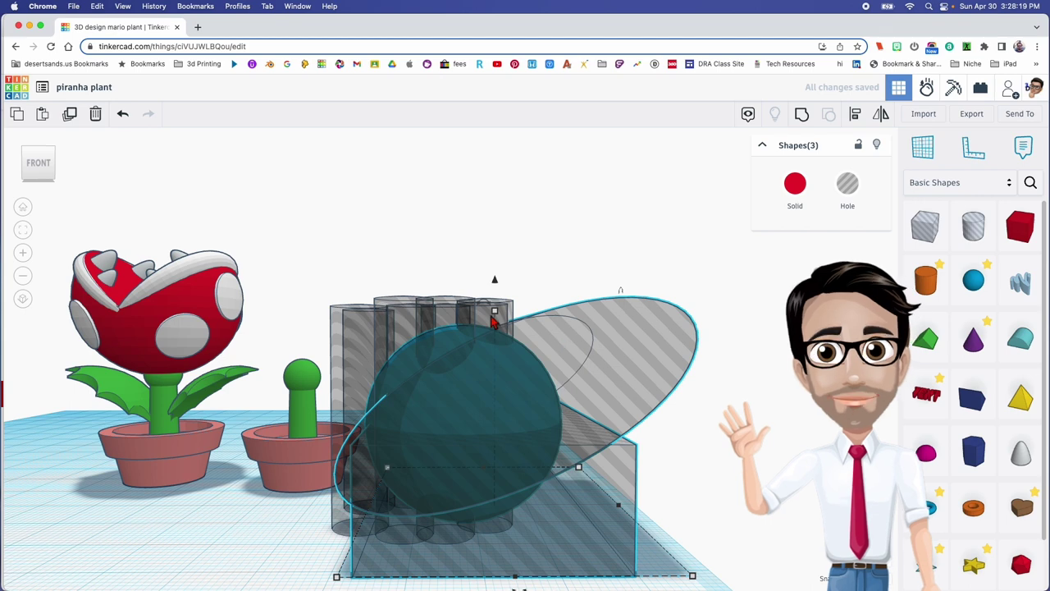
Step: Try raising the shell's three component shapes by 0.50, undo that, and try raising the large slanted hole cylinder
drag(493, 279, 494, 276)
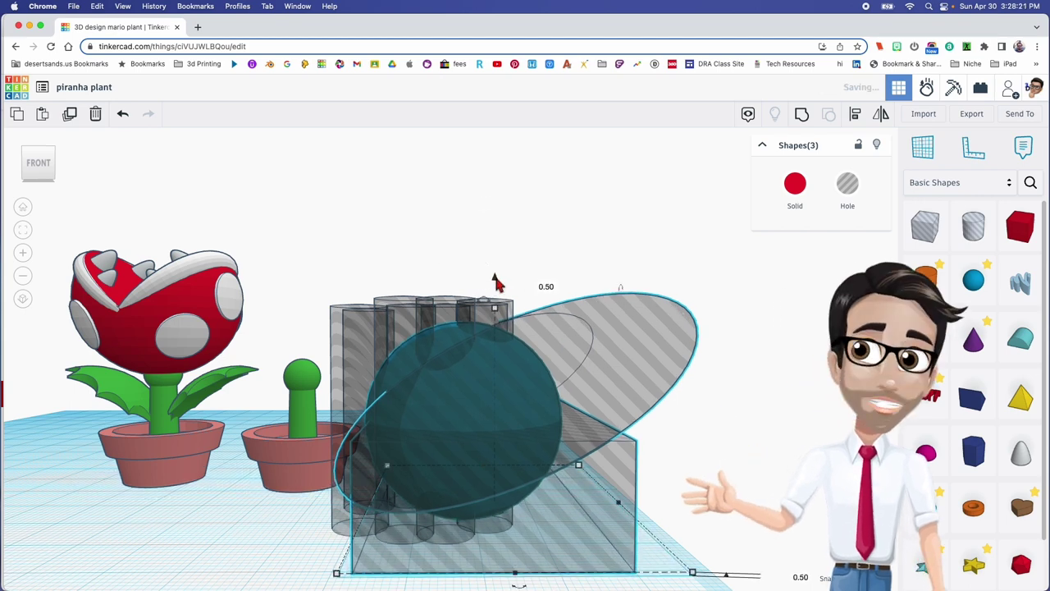
key(super+z)
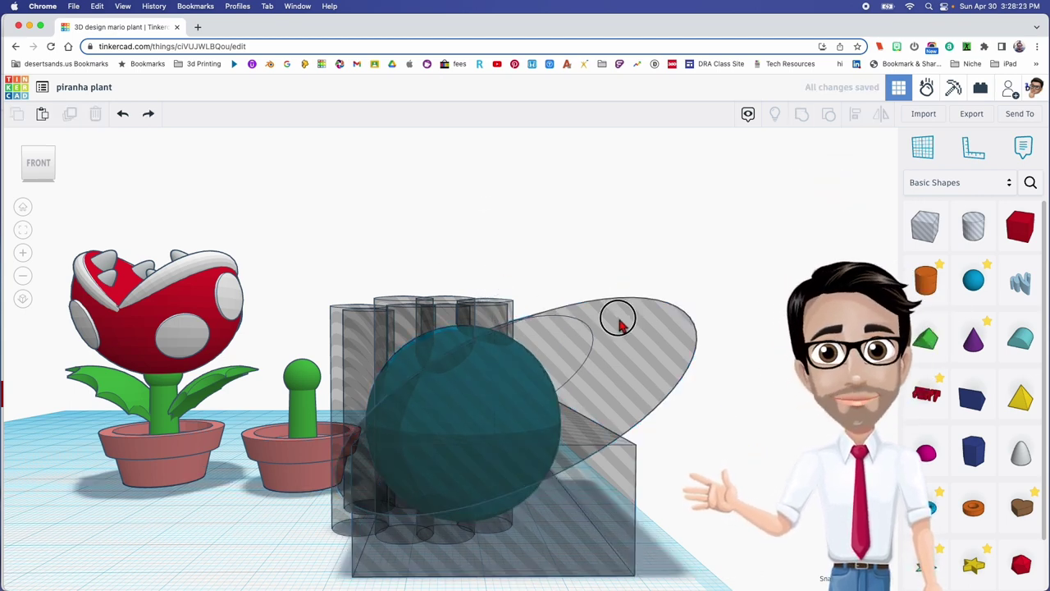
click(620, 326)
drag(498, 277, 497, 268)
right_drag(491, 287, 254, 550)
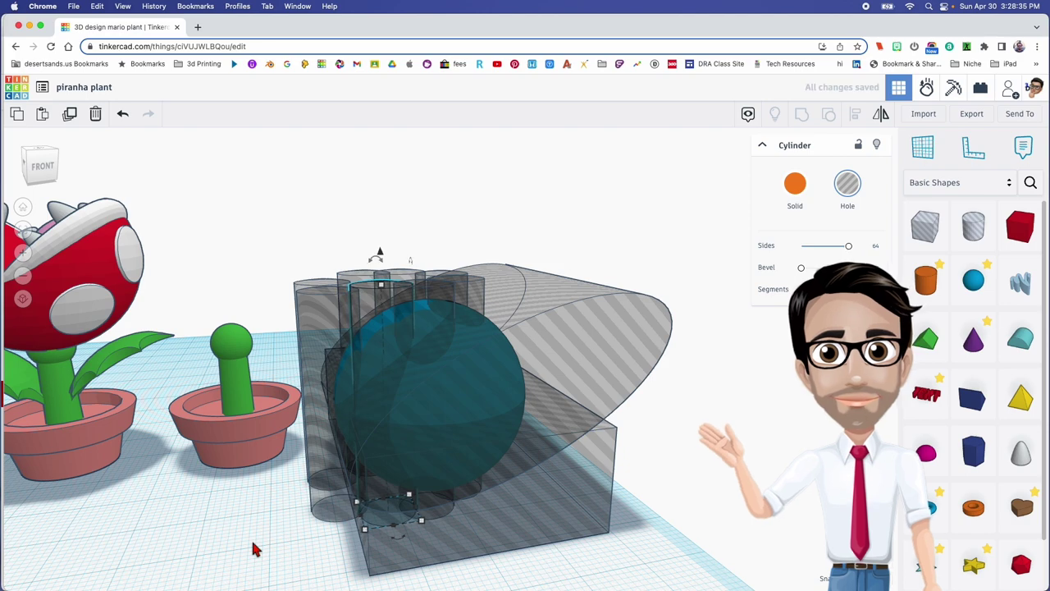
Step: Inspect the hole box around the sphere from several angles and move the potted stem clear of the hole shapes
click(420, 544)
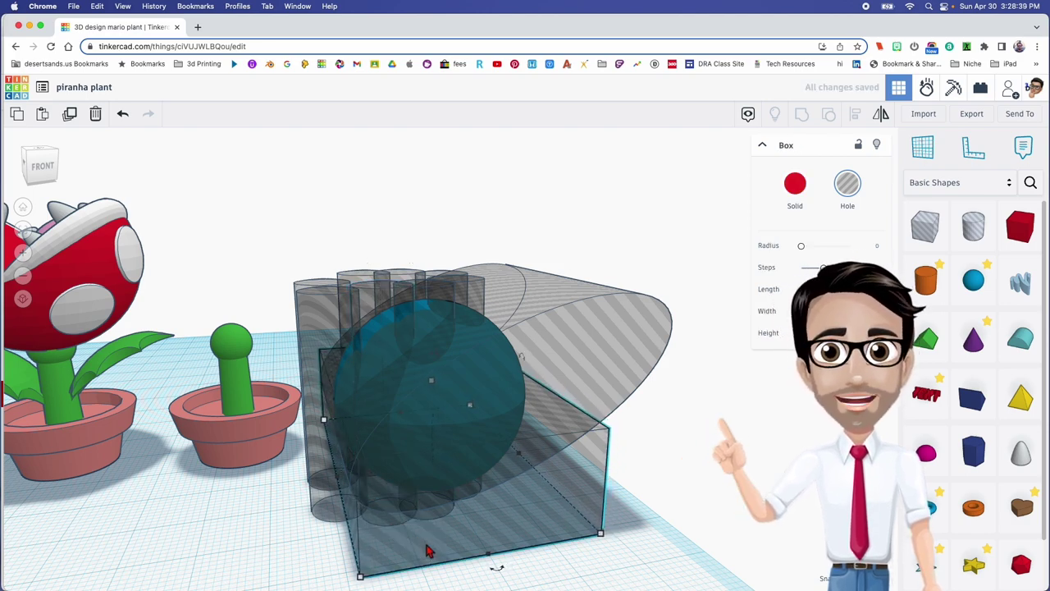
right_drag(422, 548, 420, 520)
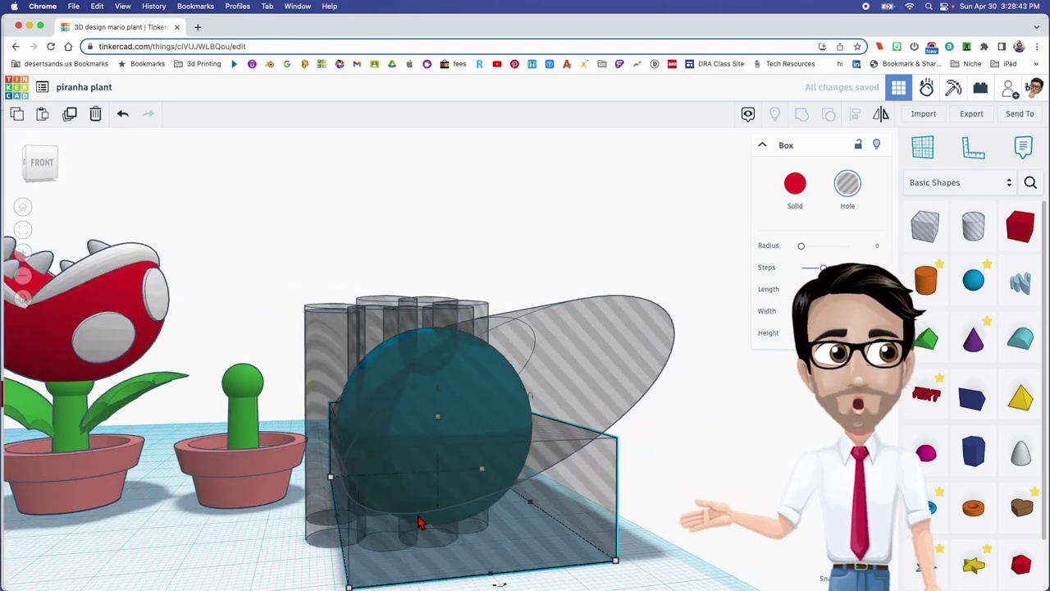
right_drag(404, 523, 439, 538)
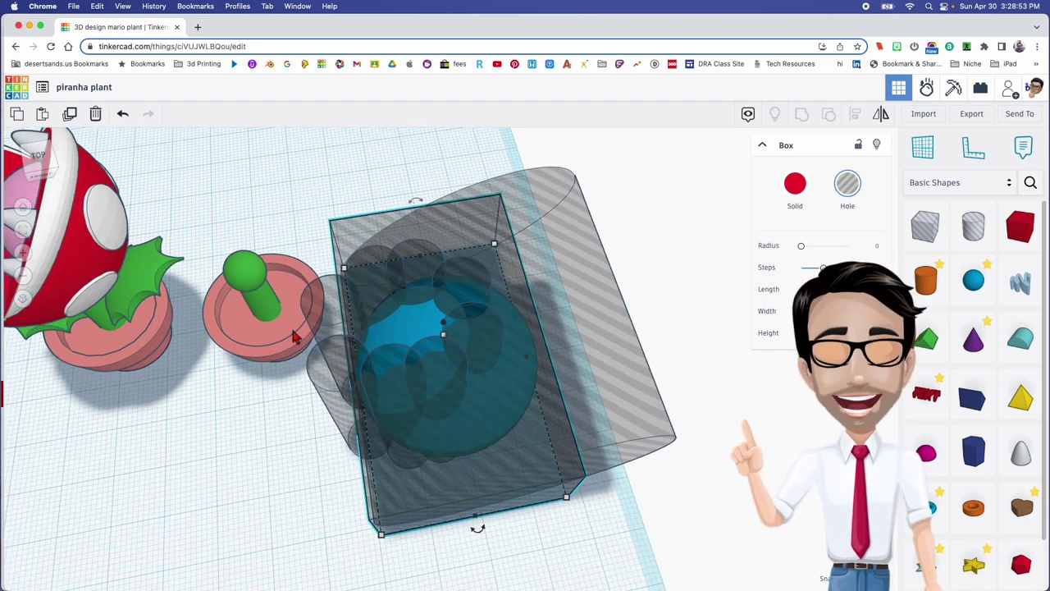
click(277, 351)
drag(277, 351, 213, 251)
Step: Try grouping the sphere with all the hole shapes at once and examine the resulting leaf
click(588, 480)
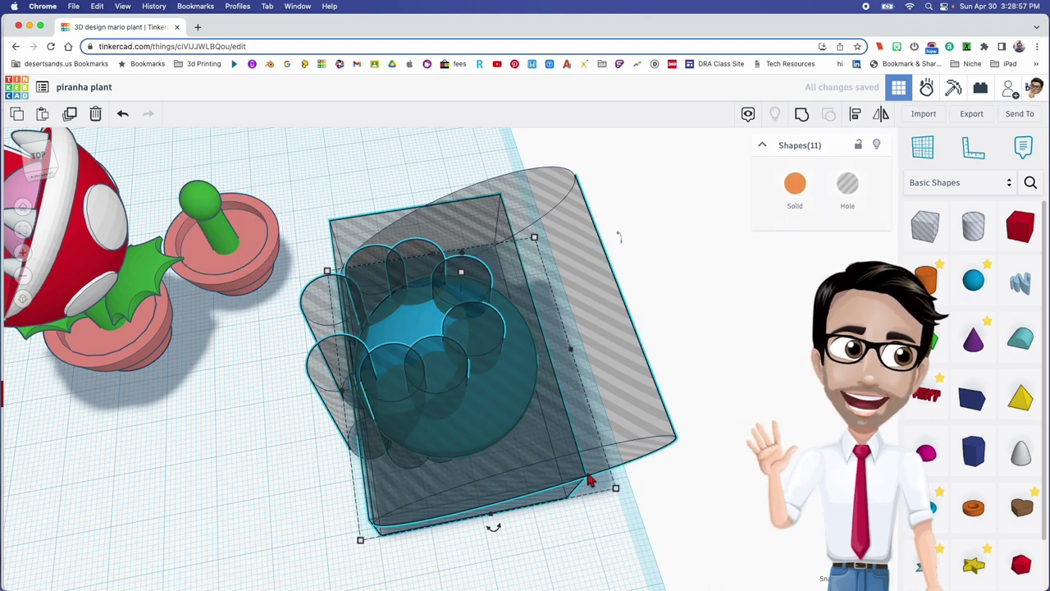
key(ctrl+g)
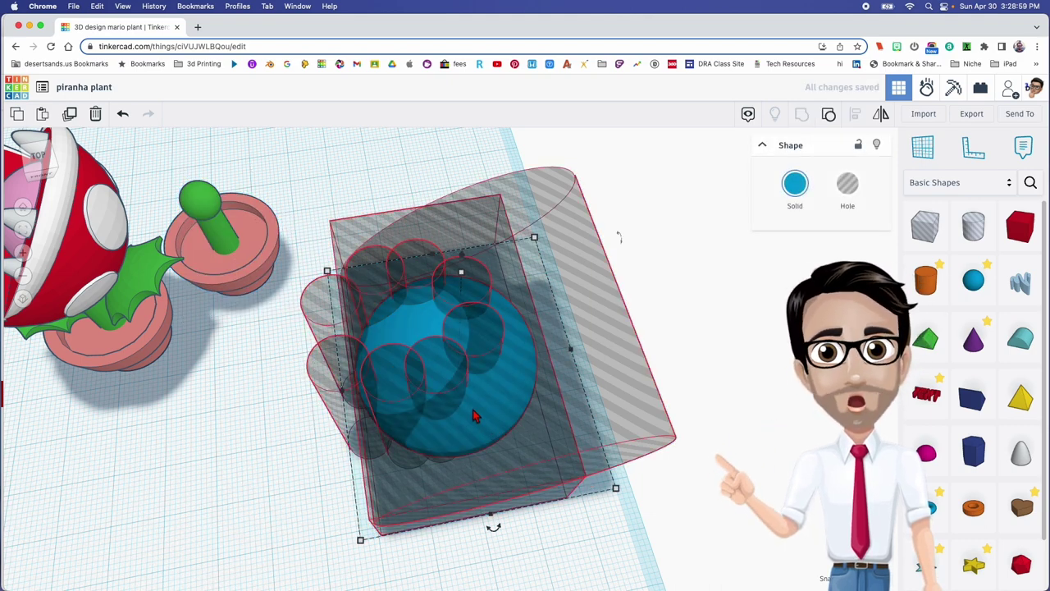
right_drag(465, 403, 530, 429)
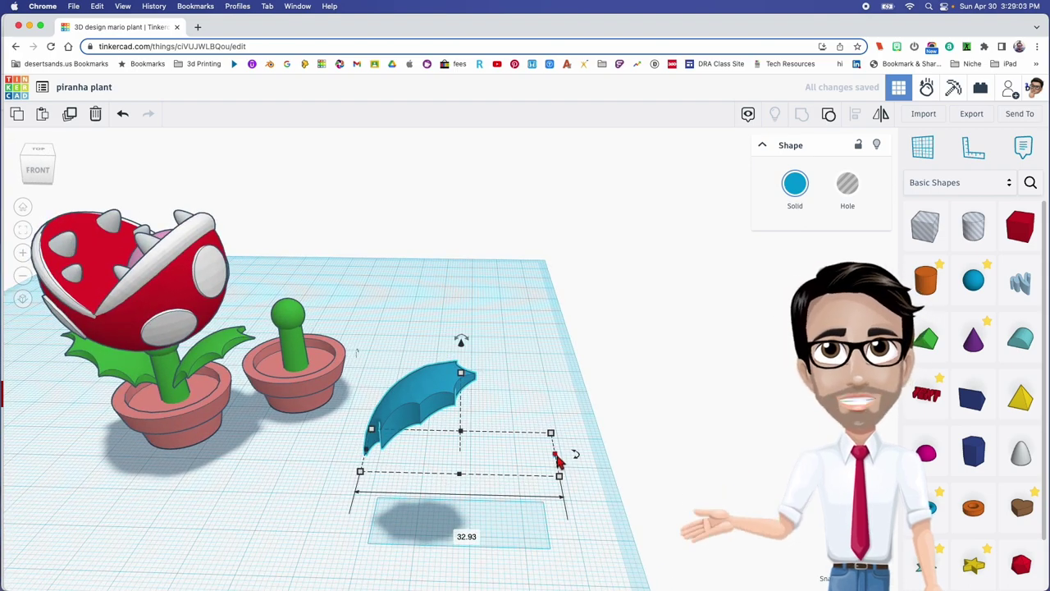
scroll(558, 462, up, 2)
scroll(557, 462, down, 2)
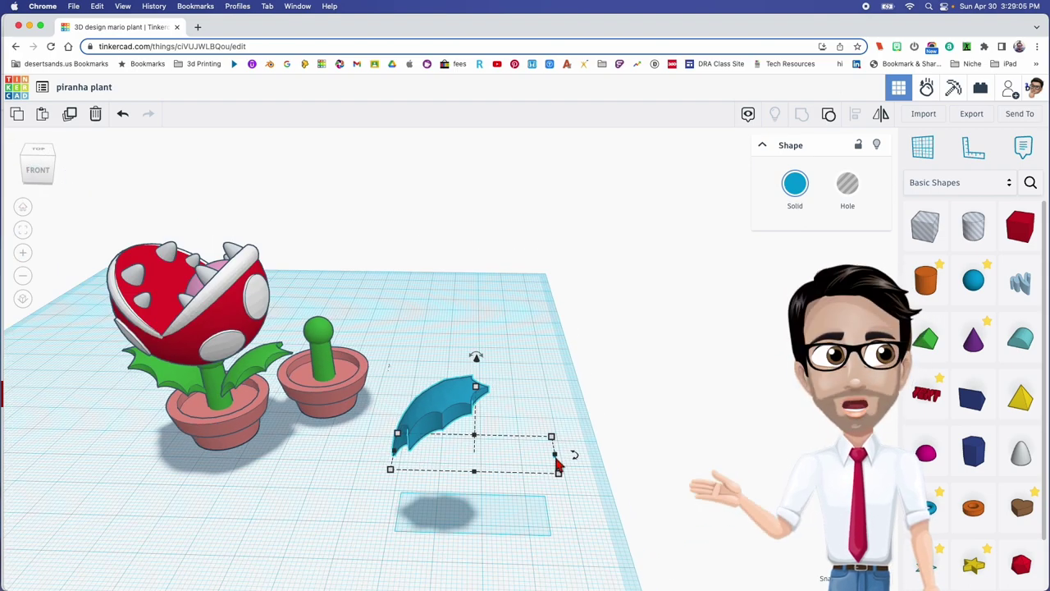
Step: Undo the grouping, the pot move and the shell's ungrouping, back to the green shell with its separate hole cylinders
key(super+z)
key(super+z)
key(super+z)
key(super+z)
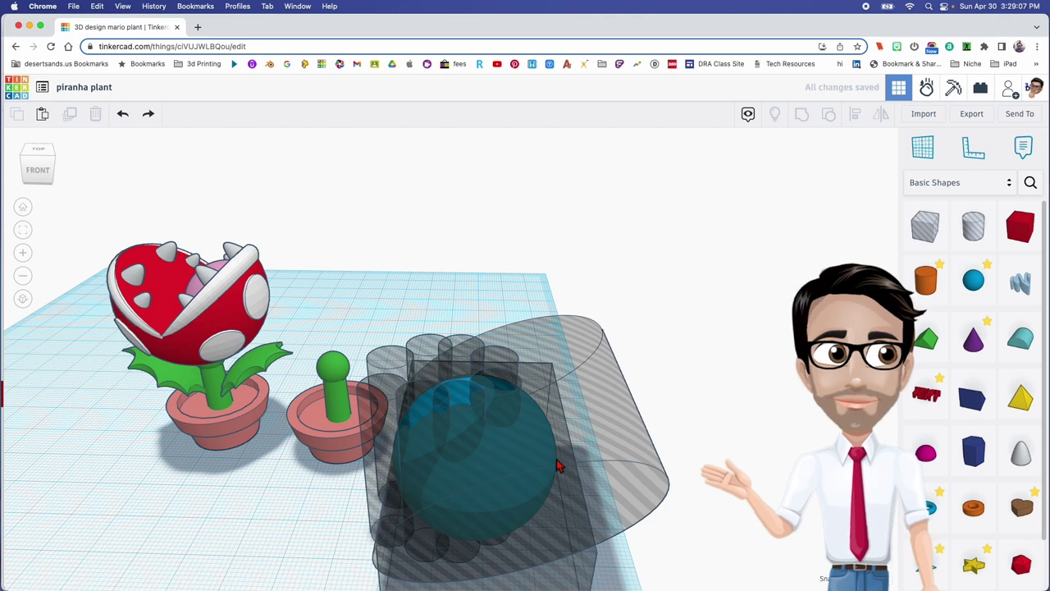
key(super+shift+z)
key(super+shift+z)
key(super+shift+z)
key(super+shift+z)
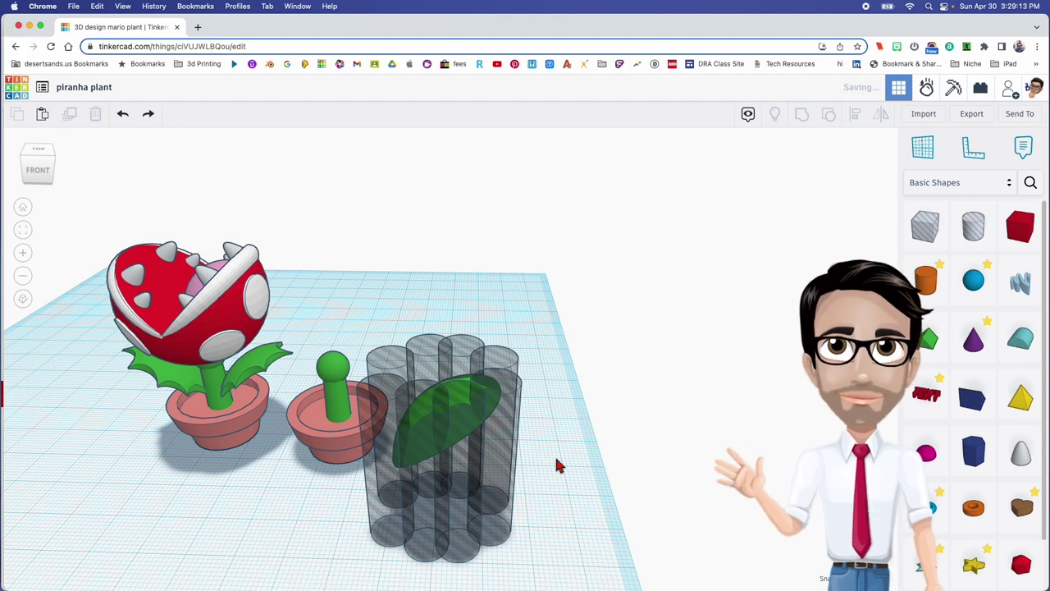
Step: Group the green shell with the surrounding hole cylinders to cut the scalloped leaf again
right_drag(521, 462, 411, 354)
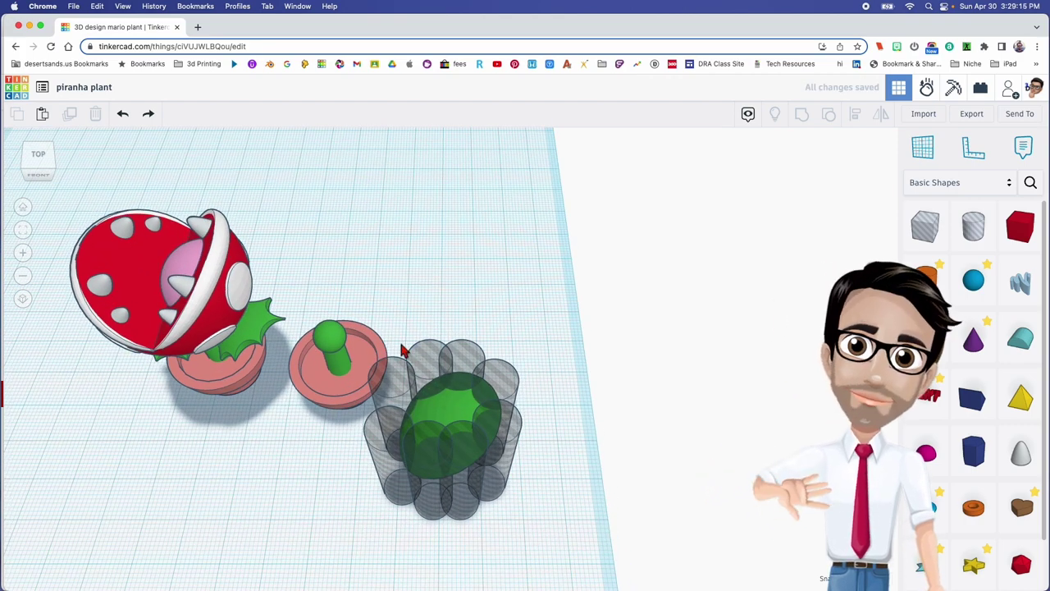
click(510, 479)
key(ctrl+g)
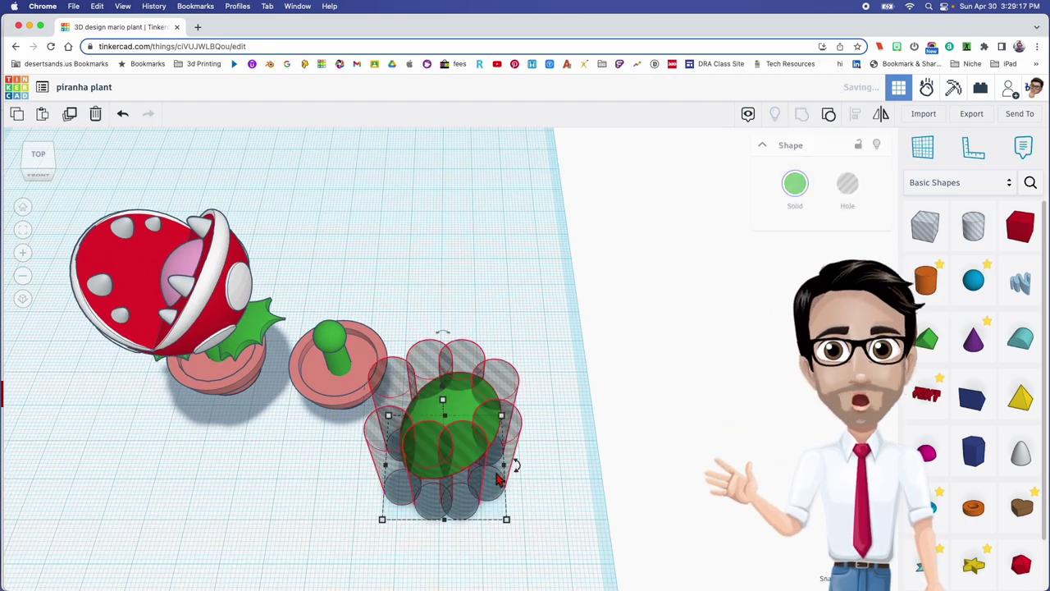
right_drag(493, 469, 519, 457)
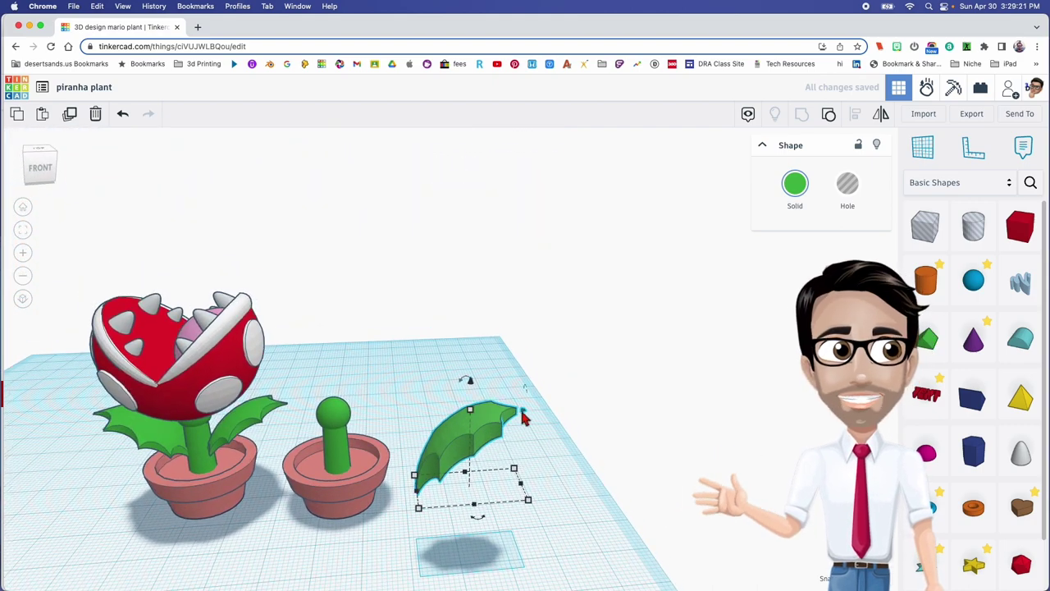
Step: Move the green leaf over to the potted stem so its base meets the stem
drag(488, 444, 408, 385)
middle_drag(502, 425, 389, 331)
click(448, 375)
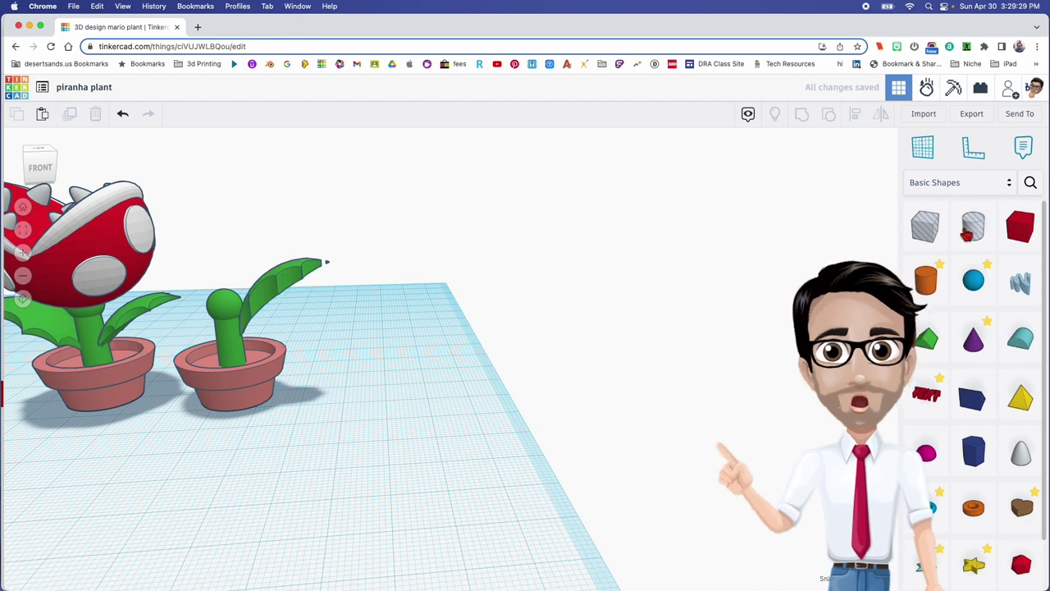
Step: Place an Extrusion from the Shape Generators on the workplane in front of the potted stem
click(1009, 184)
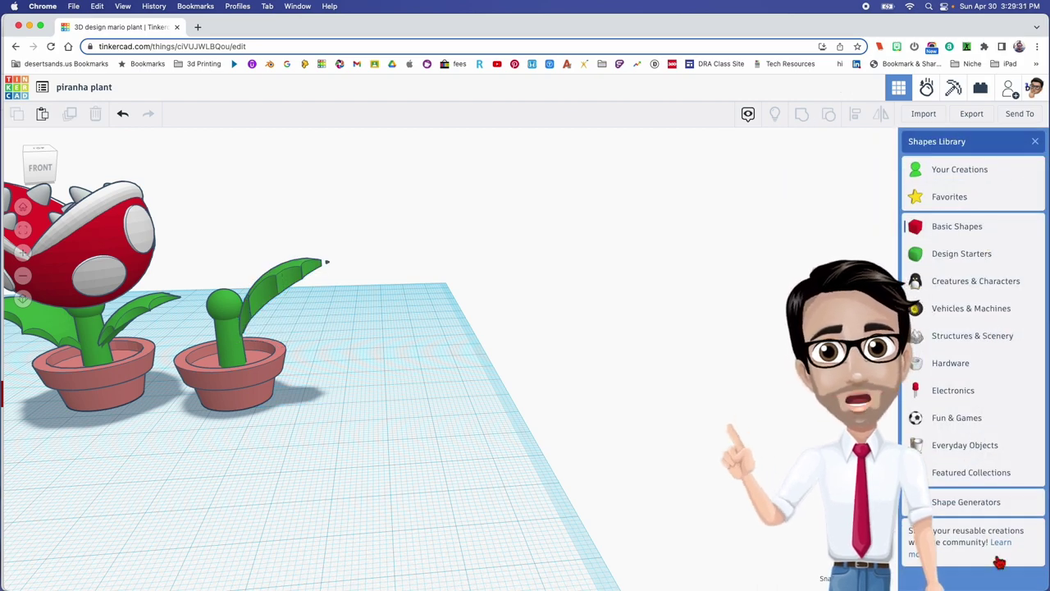
click(973, 503)
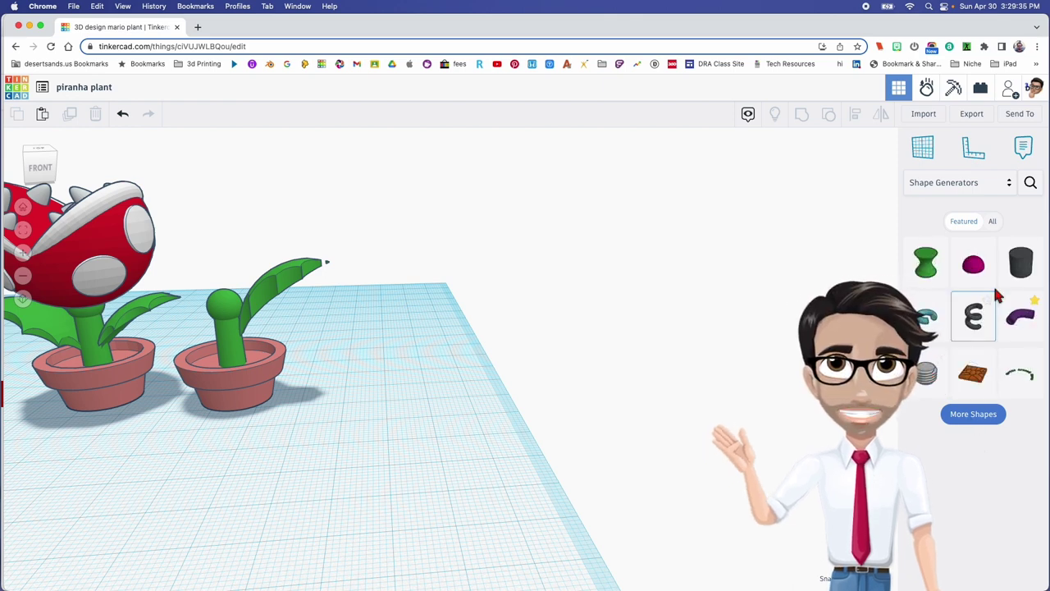
drag(1022, 279, 404, 466)
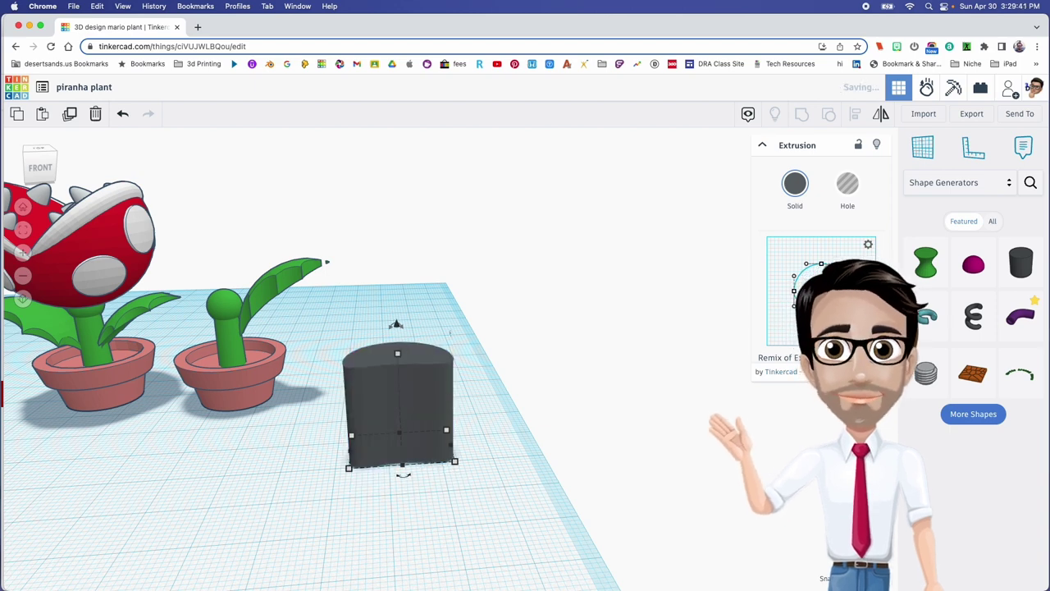
Step: Reshape the extrusion's profile into a thin crescent by bending its straight edge inward
drag(821, 291, 821, 277)
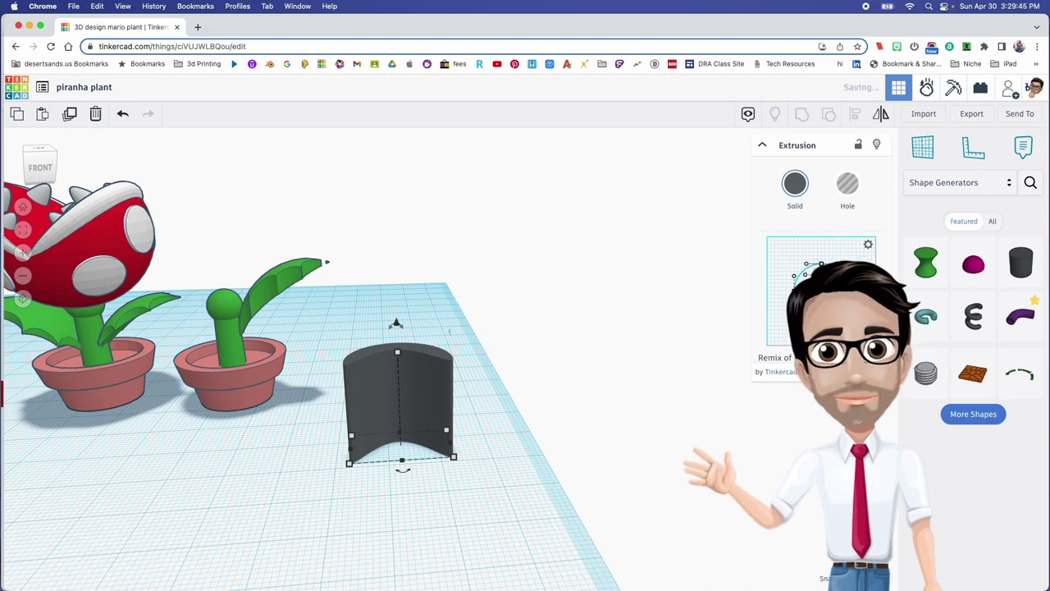
right_drag(505, 357, 501, 370)
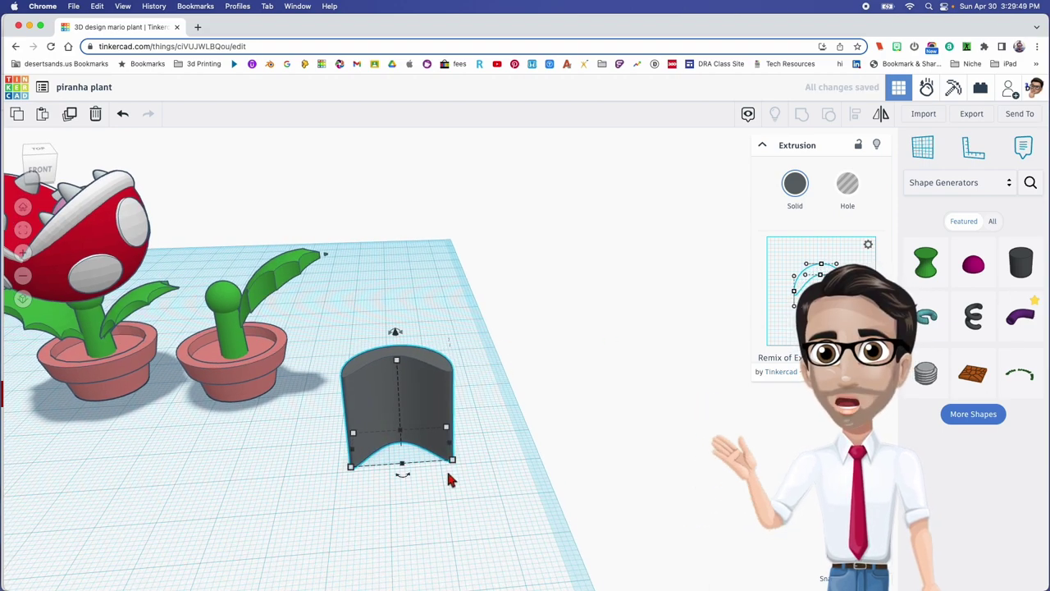
right_drag(432, 426, 416, 469)
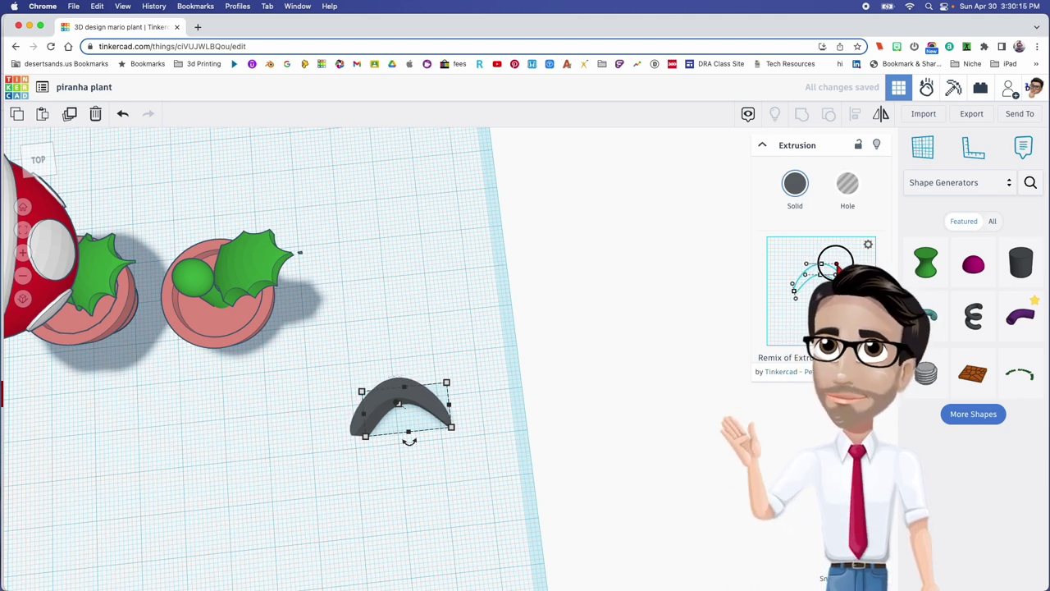
Step: Stretch the crescent extrusion wider and tip it over so it lies as an arch on the workplane
drag(451, 427, 517, 423)
right_drag(485, 431, 510, 406)
right_drag(548, 392, 355, 303)
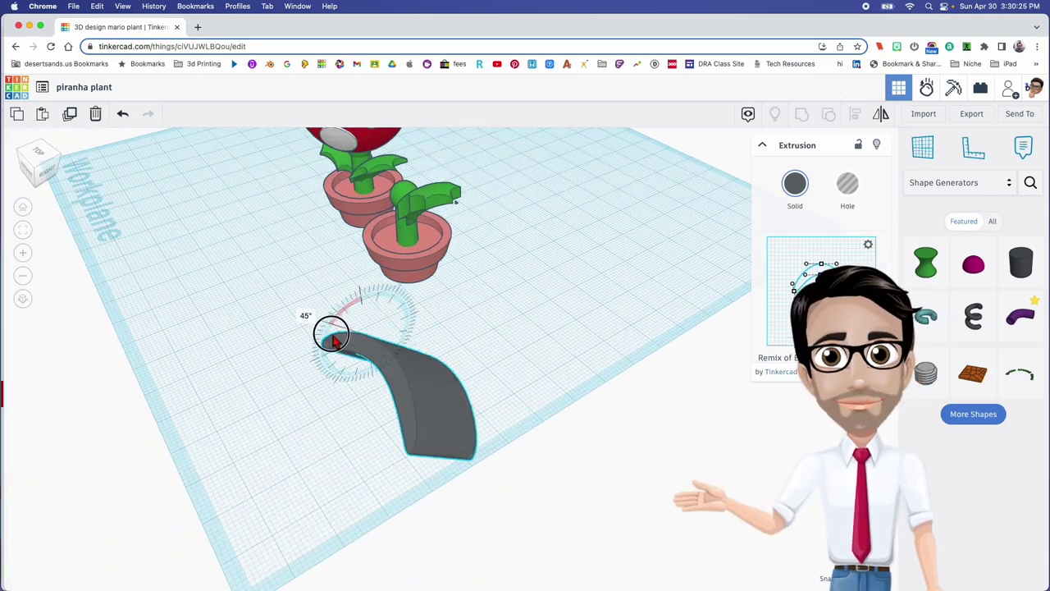
drag(332, 351, 333, 353)
drag(361, 305, 348, 302)
right_drag(347, 302, 506, 429)
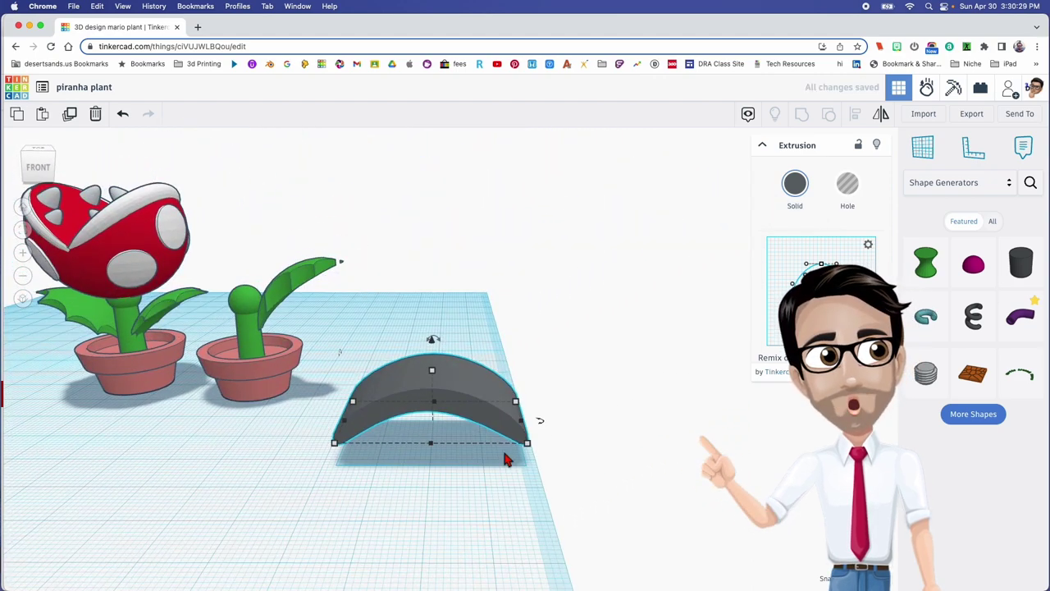
Step: Rotate the grey arch 90° on the workplane and increase its width
drag(544, 430, 441, 402)
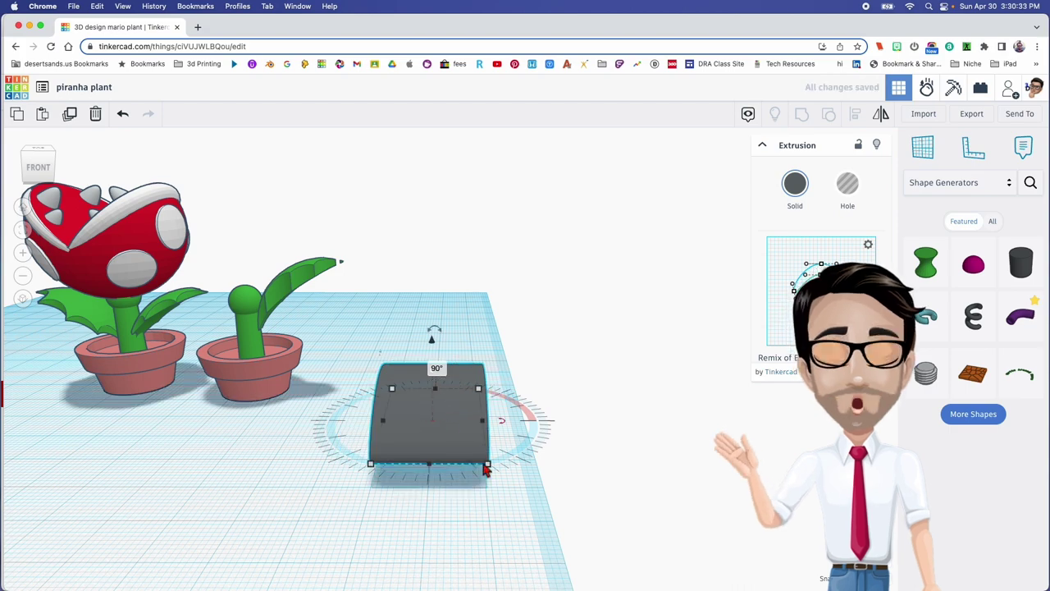
mouse_move(487, 468)
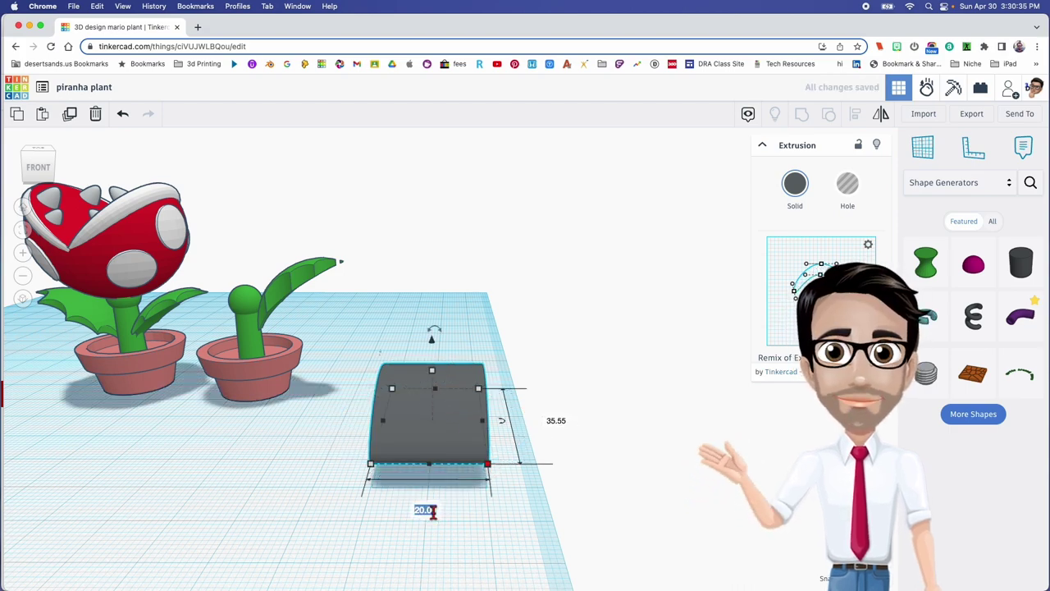
key(Return)
right_drag(451, 466, 491, 495)
scroll(525, 411, up, 1)
right_drag(527, 417, 437, 423)
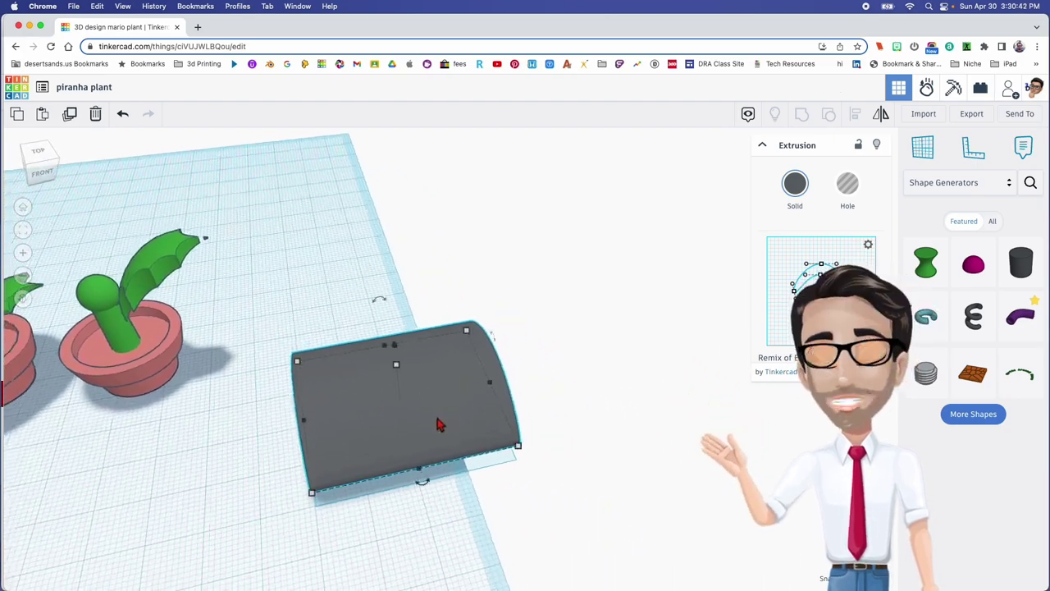
Step: Add a hole cylinder from Basic Shapes at the grey arch's corner and set its sides to 64
click(1010, 190)
click(992, 232)
drag(974, 226, 504, 498)
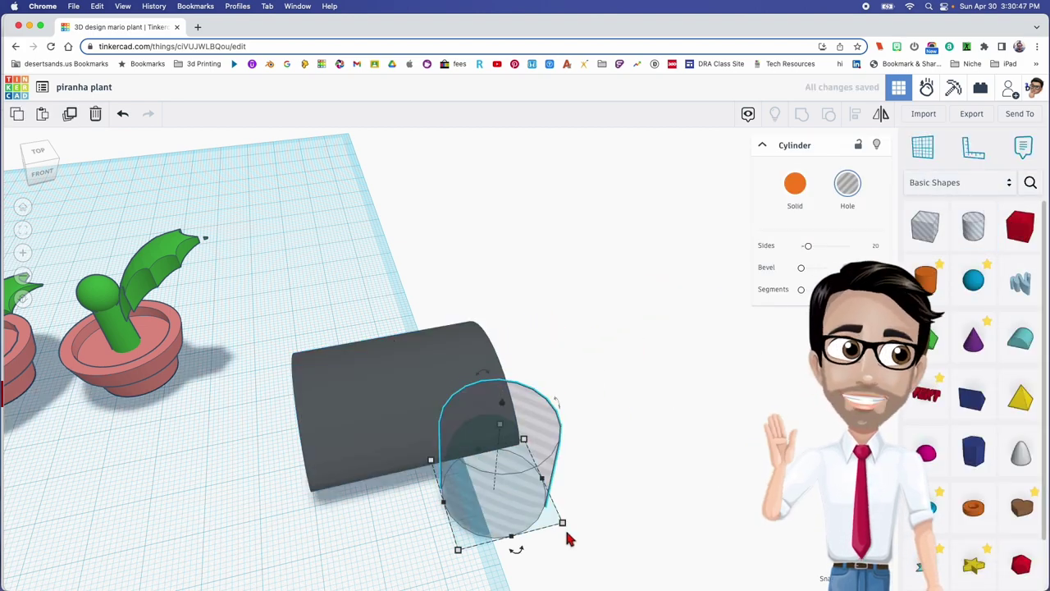
drag(811, 248, 849, 247)
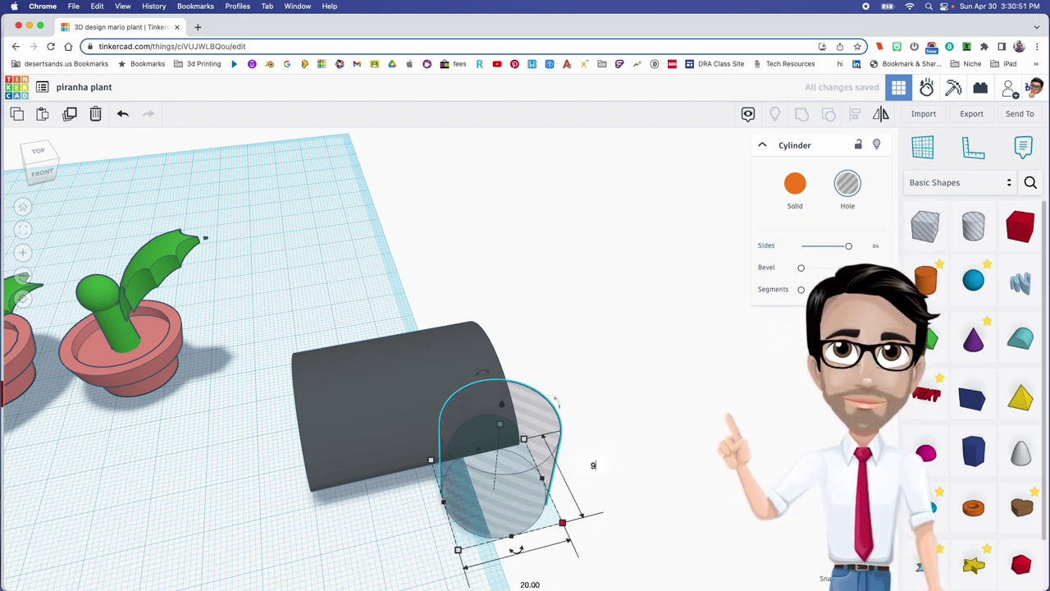
Step: Set the hole cylinder's length and width to 9 and position it at the grey arch's outer edge
text(9)
key(Return)
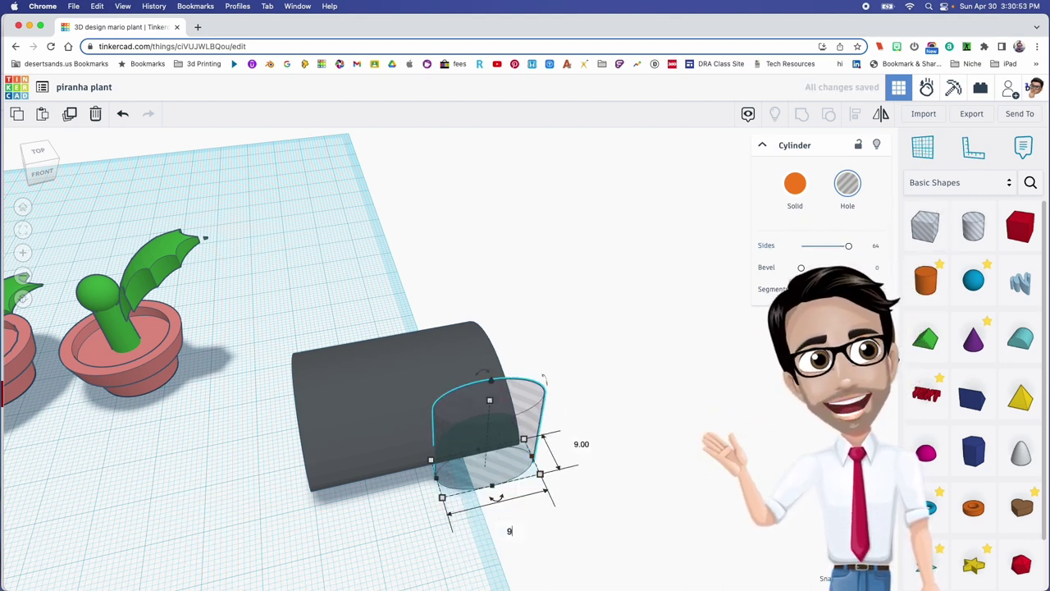
text(9)
key(Return)
drag(461, 410, 460, 358)
right_drag(422, 393, 537, 413)
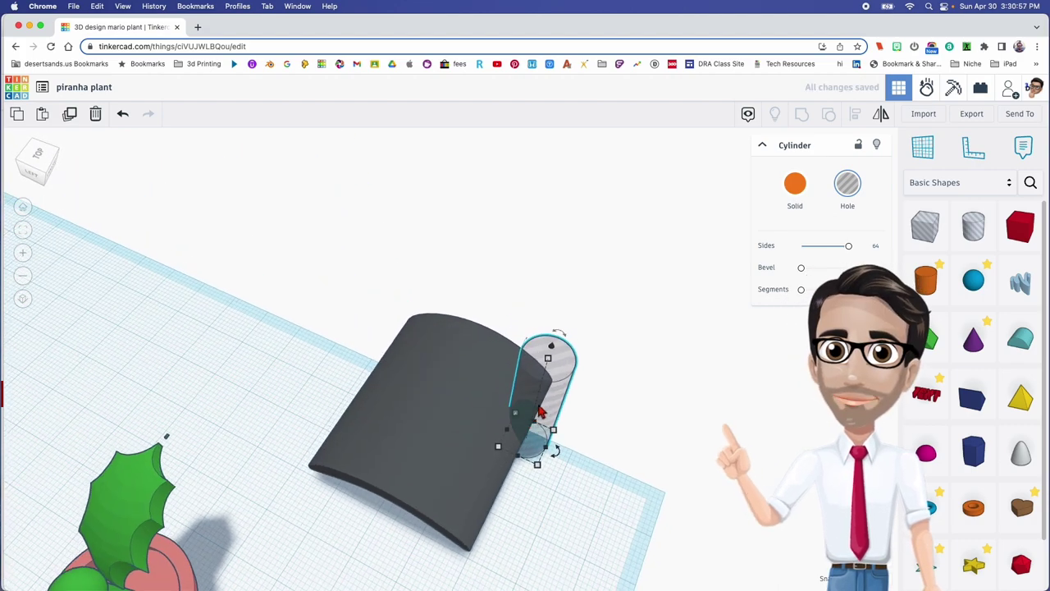
Step: Reduce the grey arch's length and width from its corner beside the hole cylinder
right_drag(555, 464, 446, 375)
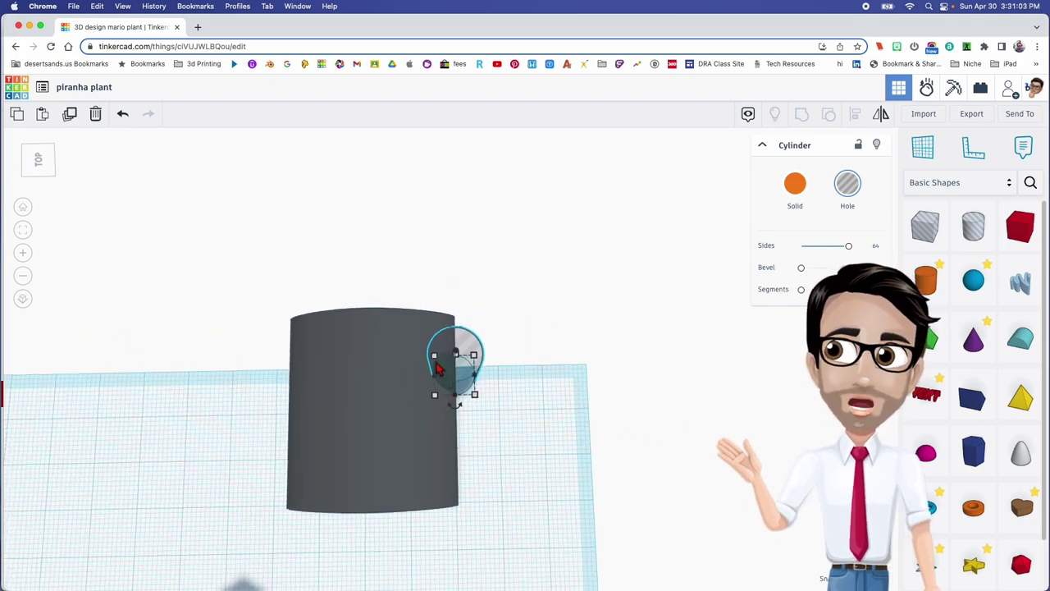
click(415, 400)
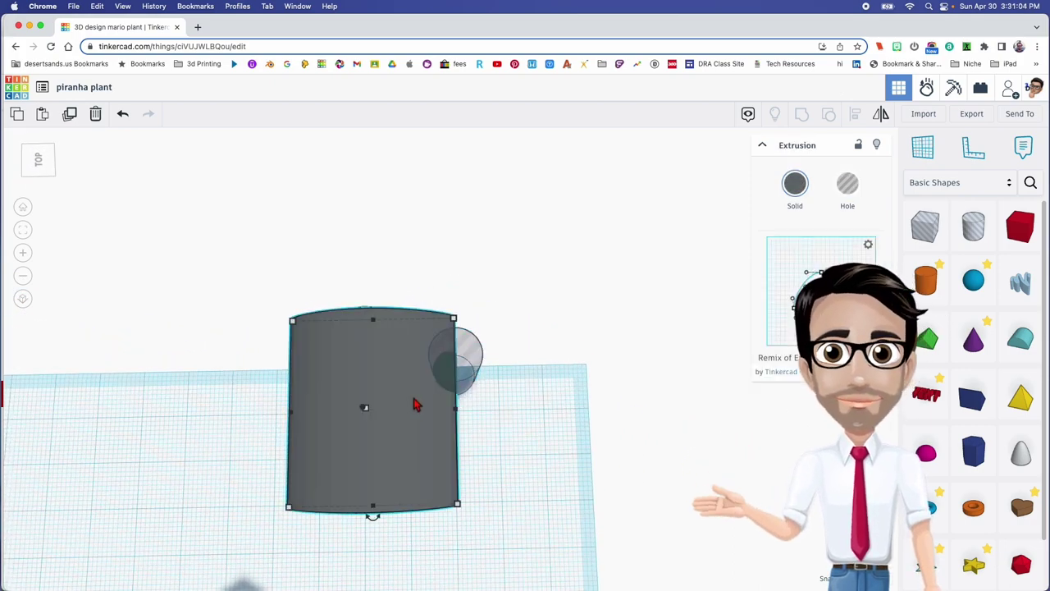
click(458, 505)
drag(458, 506, 419, 464)
Step: Duplicate the hole cylinder and space the copies along the grey arch's side edge down to its front corner
click(448, 345)
drag(448, 344, 417, 387)
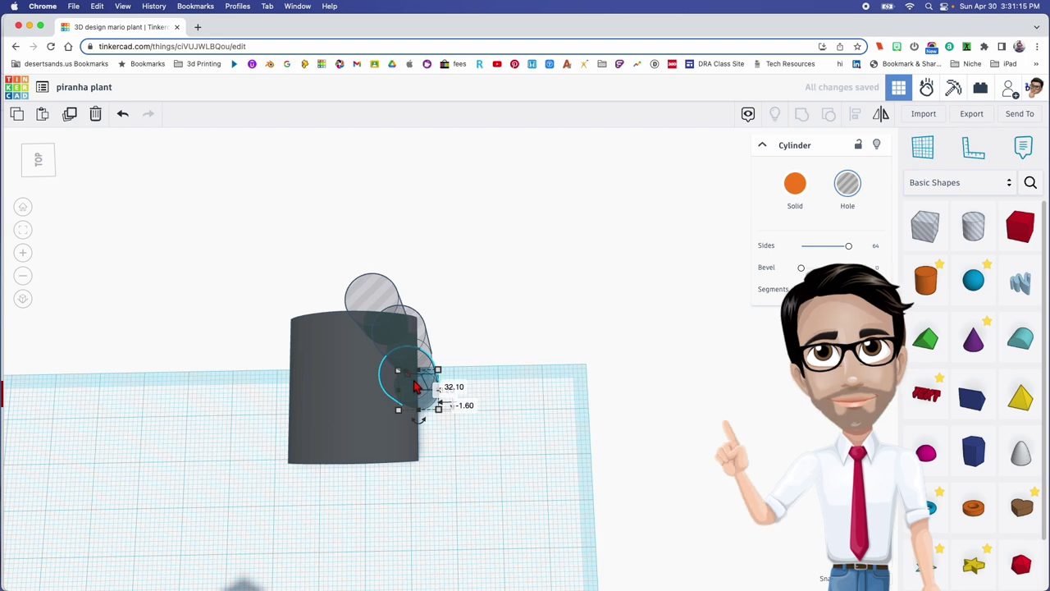
key(super+d)
drag(440, 422, 402, 443)
right_drag(425, 437, 422, 404)
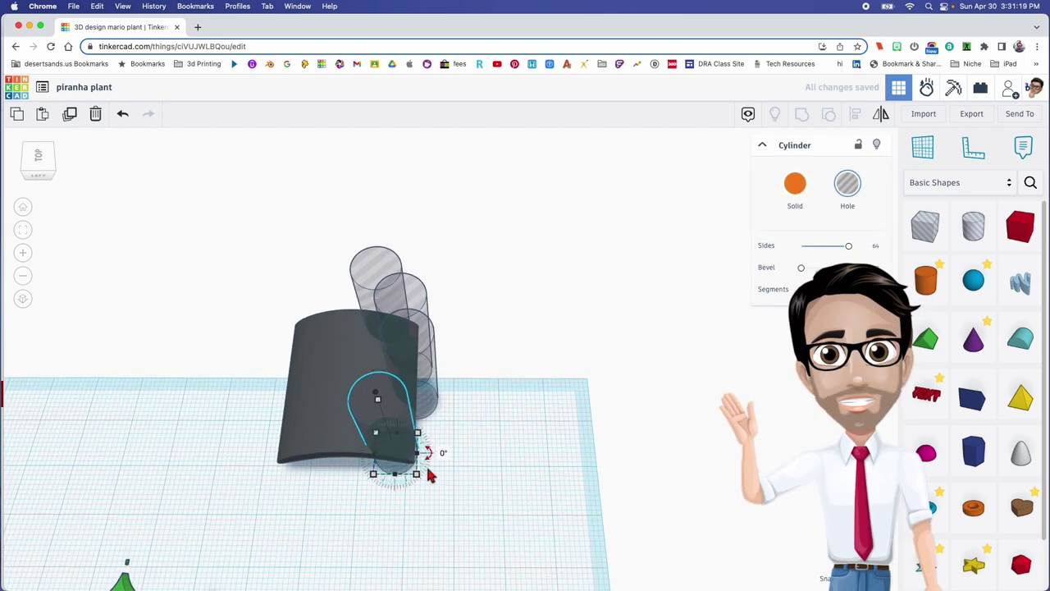
click(418, 476)
drag(428, 483, 436, 413)
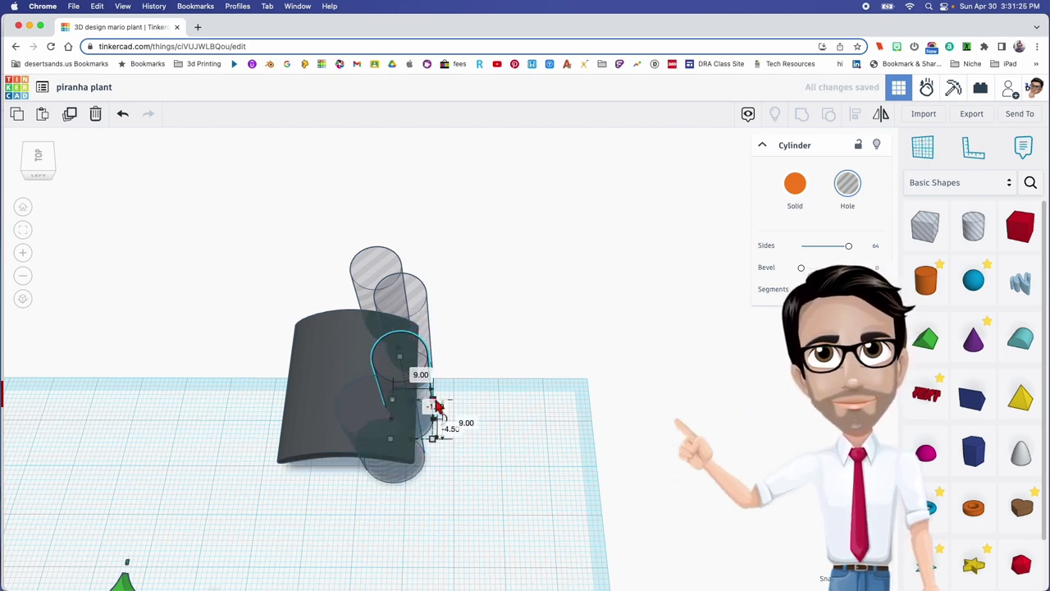
Step: Adjust the positions of the hole cylinders so they overlap the arch's side edge and back corner
scroll(448, 390, up, 3)
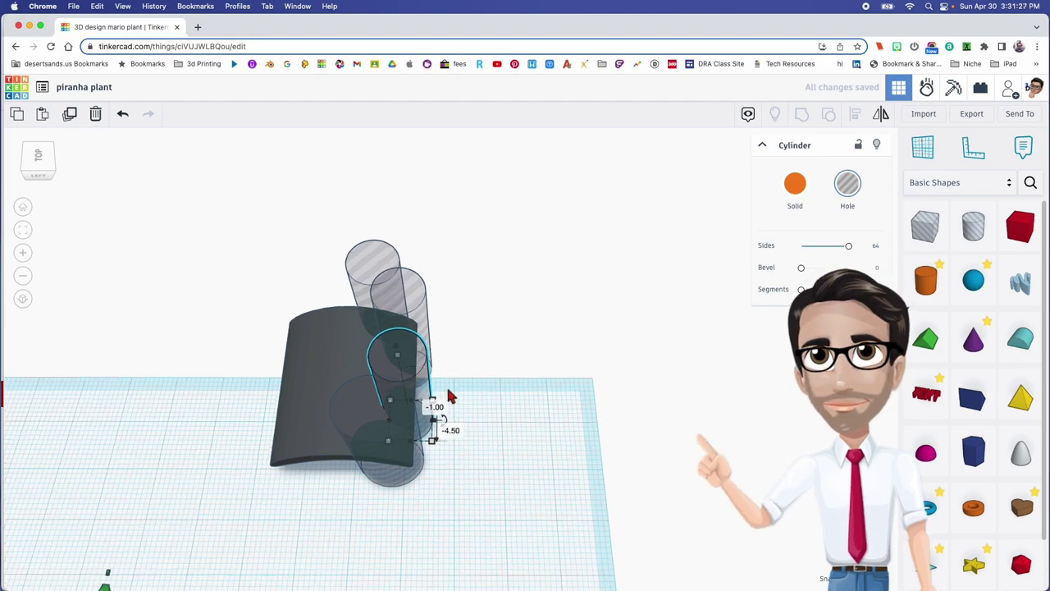
right_drag(470, 416, 502, 396)
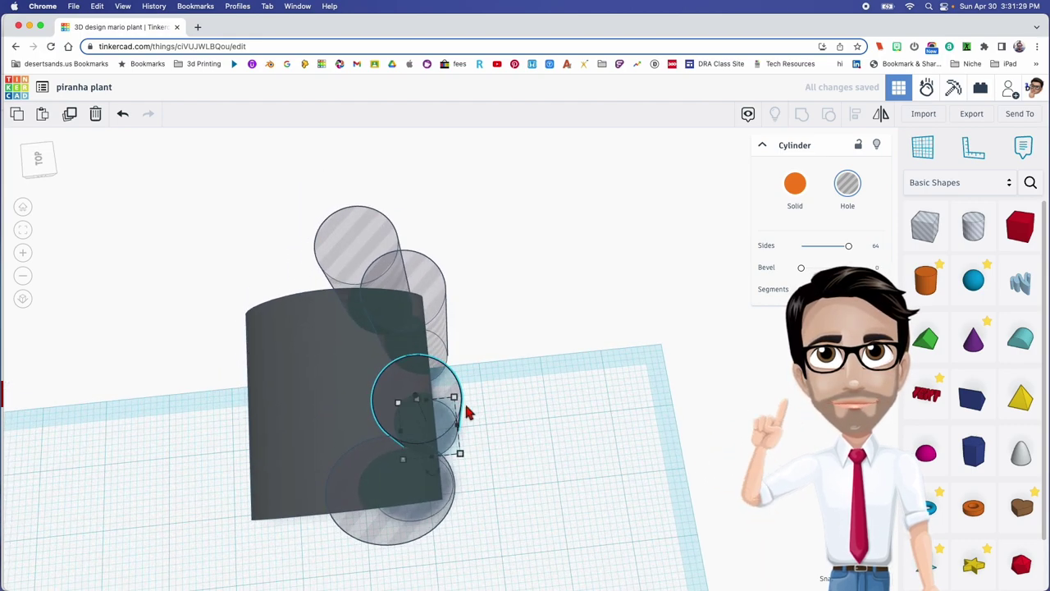
drag(457, 403, 462, 382)
click(422, 314)
right_drag(436, 323, 367, 310)
click(376, 311)
drag(394, 320, 368, 277)
right_drag(384, 333, 387, 319)
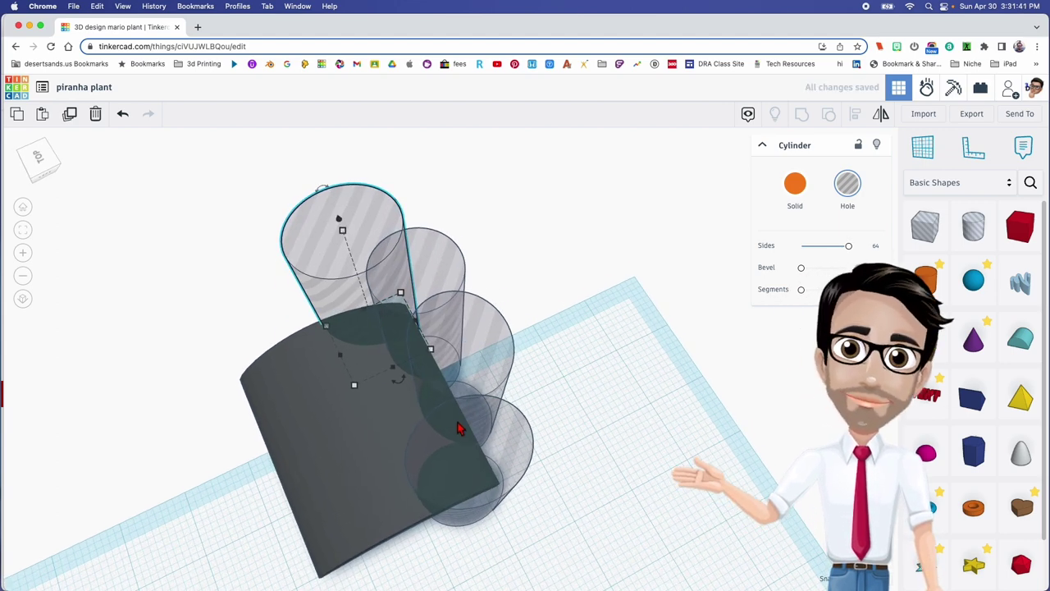
Step: Duplicate the four hole cylinders, mirror the copies and move them to the arch's opposite side edge
shift+click(476, 446)
shift+click(485, 359)
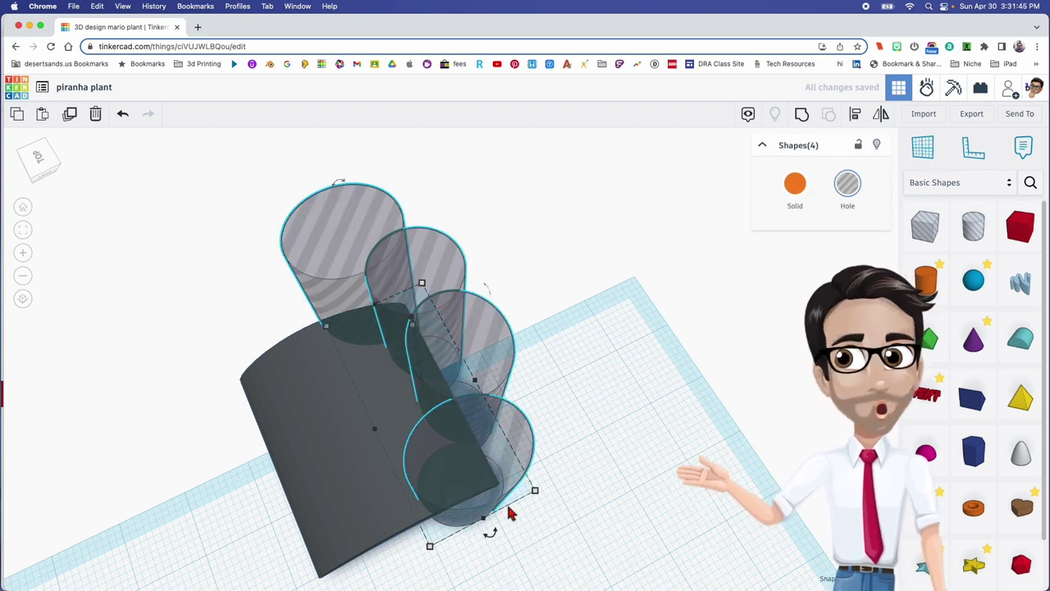
drag(495, 520, 496, 521)
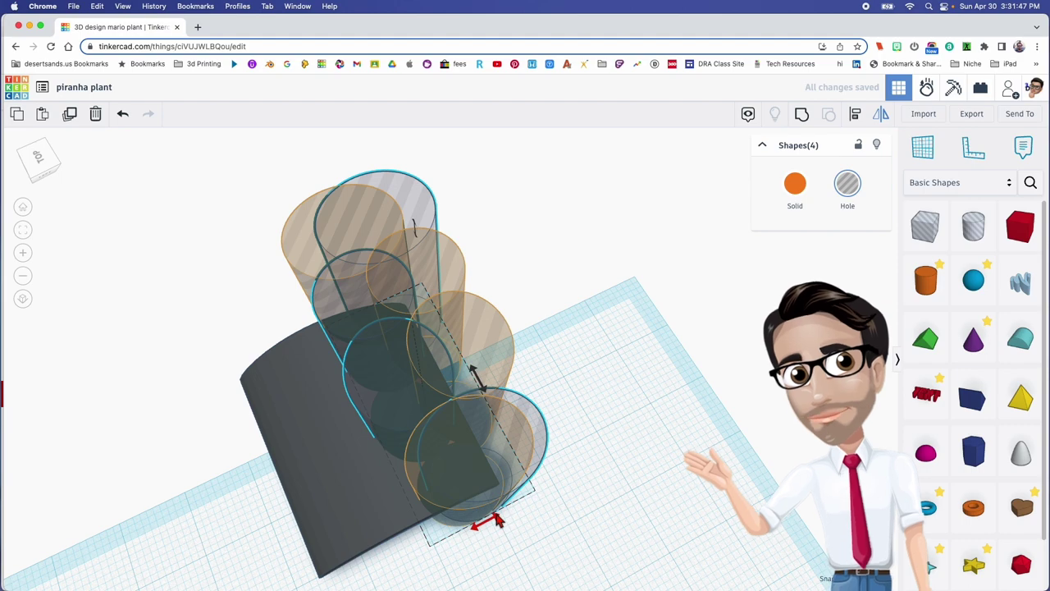
key(Left)
key(Left)
key(Left)
key(Left)
key(Left)
key(Left)
key(Left)
key(Left)
key(Left)
key(Left)
key(Left)
key(Left)
key(Left)
key(Left)
key(Left)
key(Left)
key(Left)
key(Left)
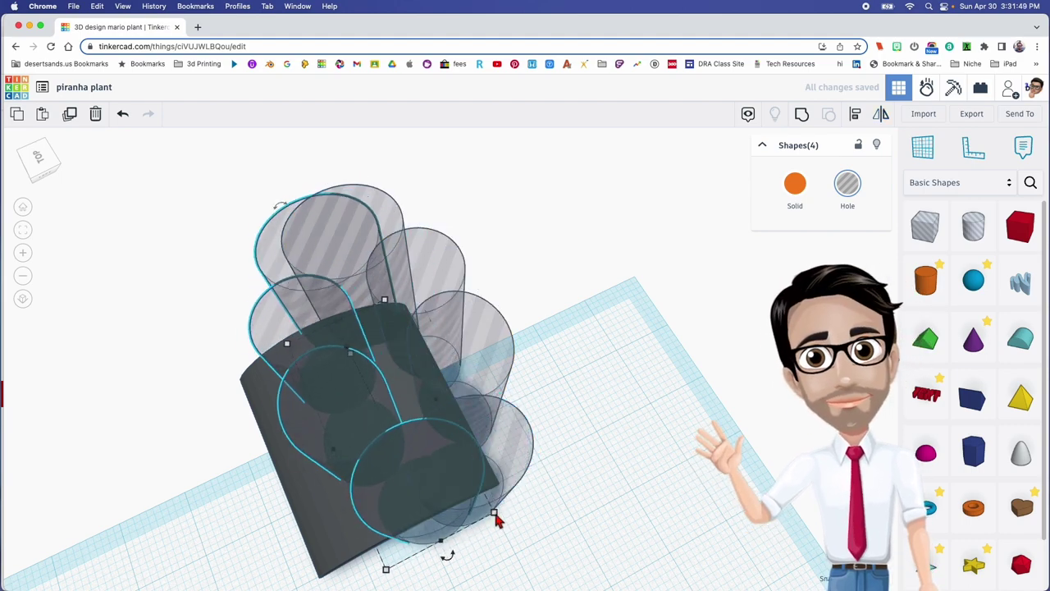
key(ctrl+d)
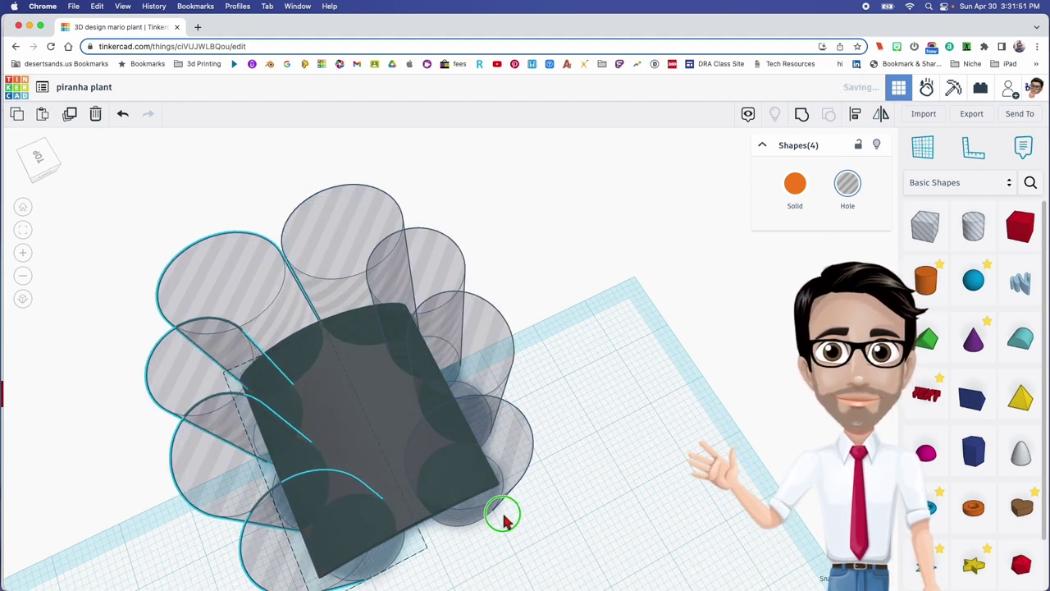
key(ctrl+d)
key(ctrl+d)
Step: Adjust the two front hole cylinders so they cut into the arch's front edge at both corners
right_drag(534, 513, 439, 502)
click(437, 502)
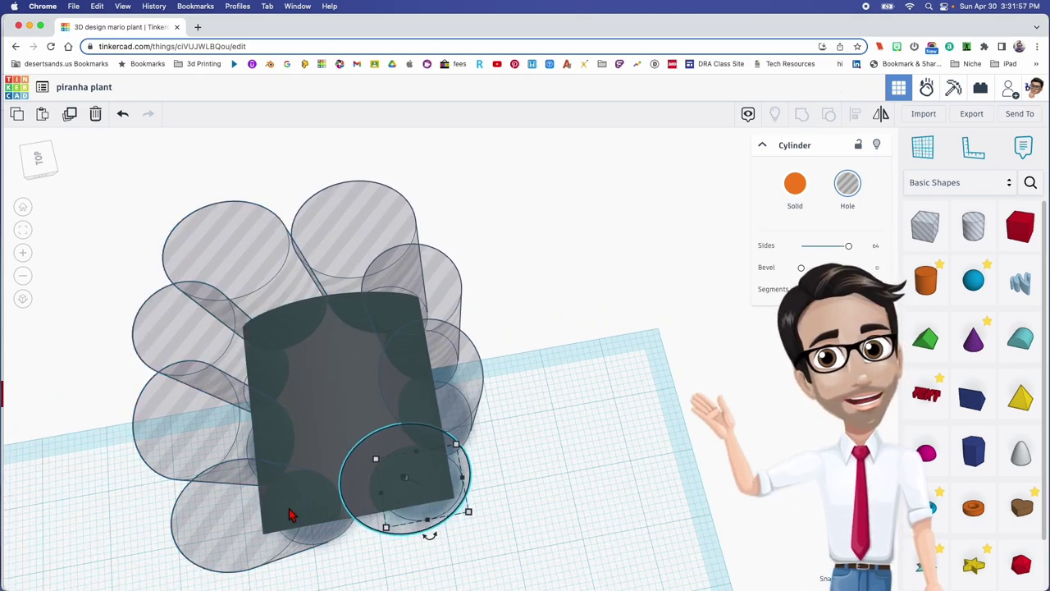
click(259, 513)
middle_drag(333, 504, 378, 426)
drag(310, 426, 264, 365)
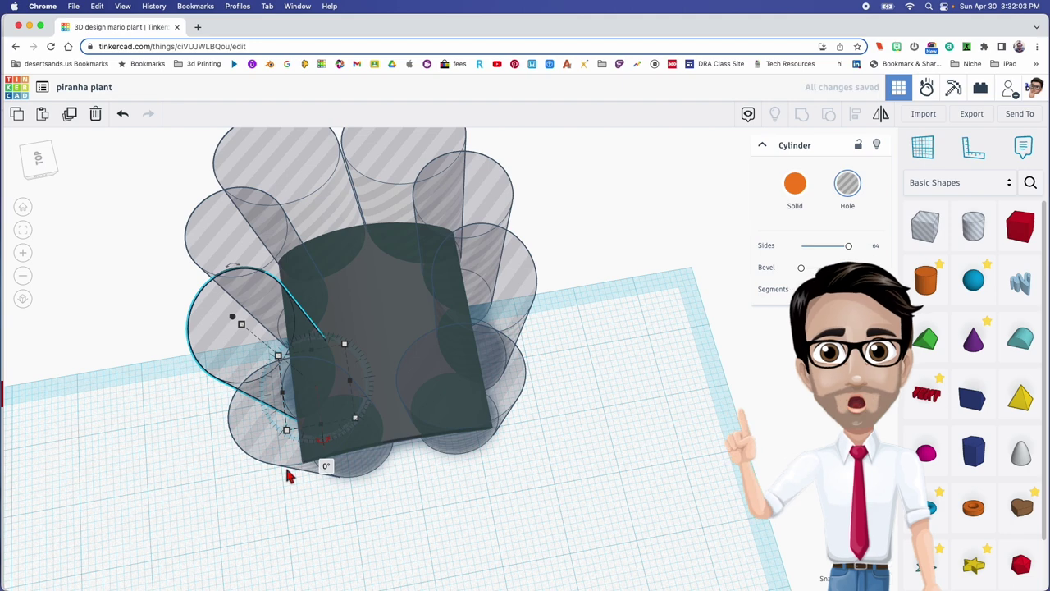
key(super+z)
drag(367, 498, 341, 504)
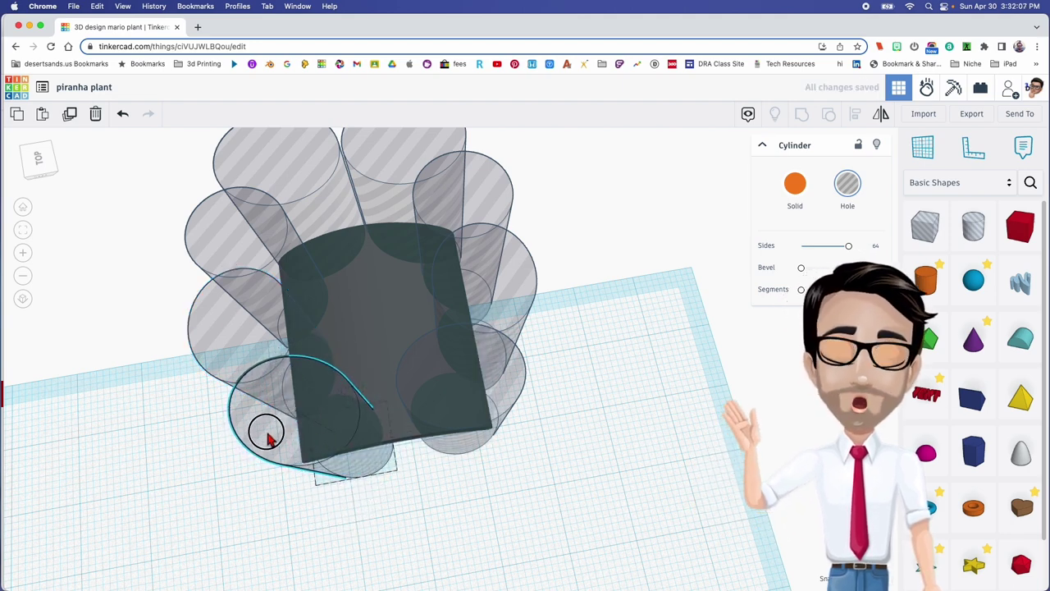
right_drag(257, 436, 383, 405)
click(474, 447)
drag(435, 469, 415, 484)
click(371, 487)
right_drag(457, 415, 410, 287)
Step: Change the grey arch's solid color to green
click(400, 271)
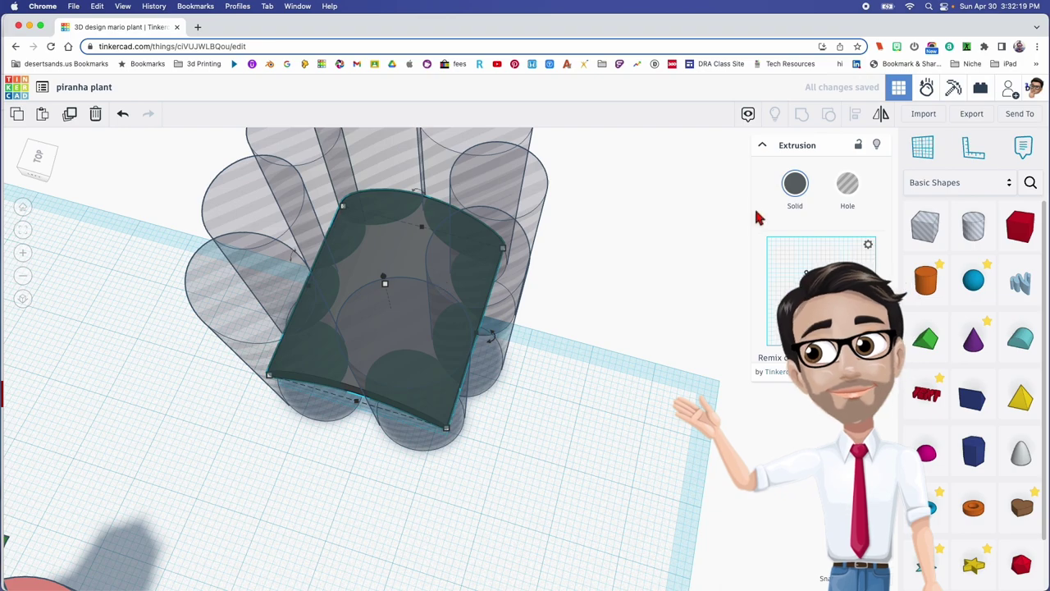
click(793, 187)
click(821, 265)
Step: Try to cut the scalloped leaf by grouping the green arch with the hole cylinders, and undo the grouping
right_drag(689, 293, 605, 244)
click(605, 246)
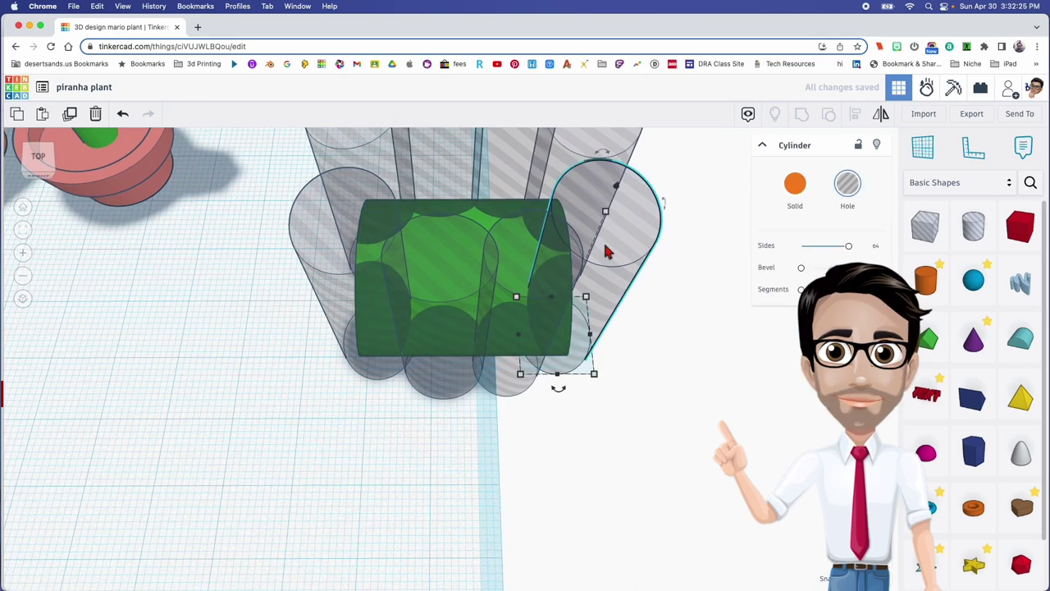
click(592, 151)
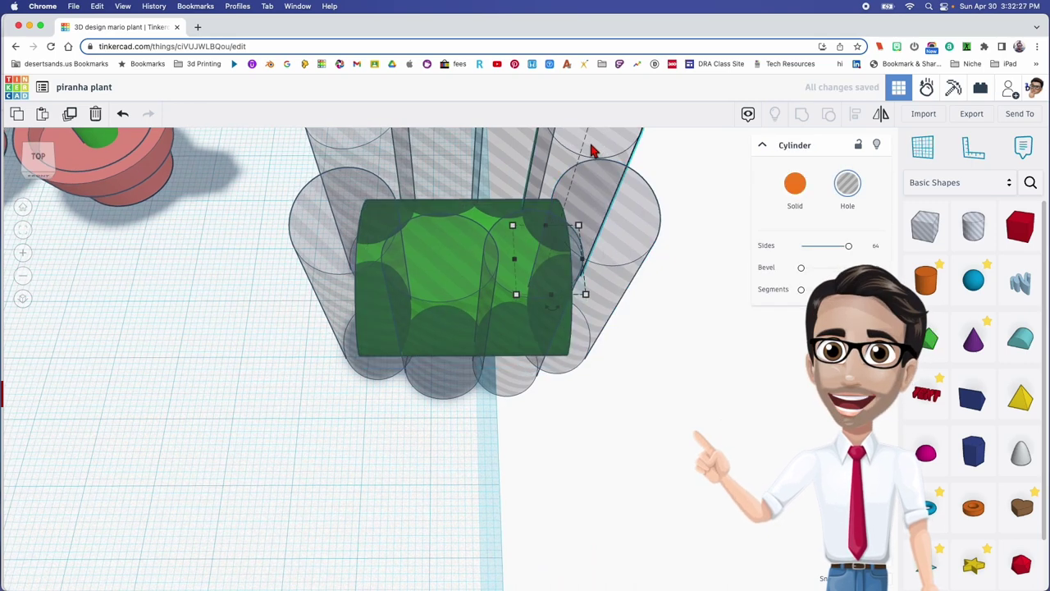
click(627, 246)
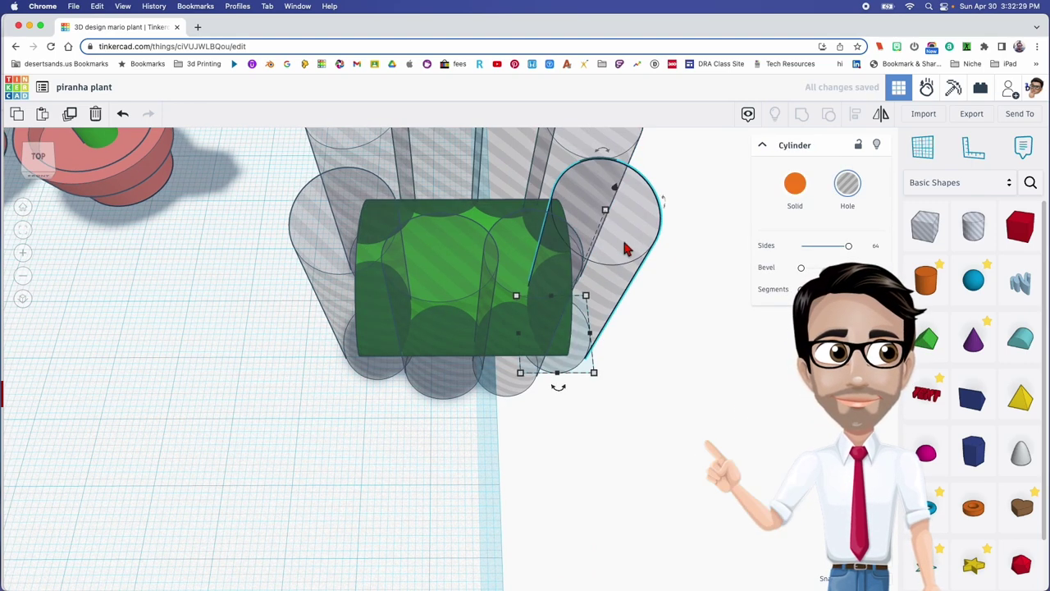
right_drag(575, 283, 583, 281)
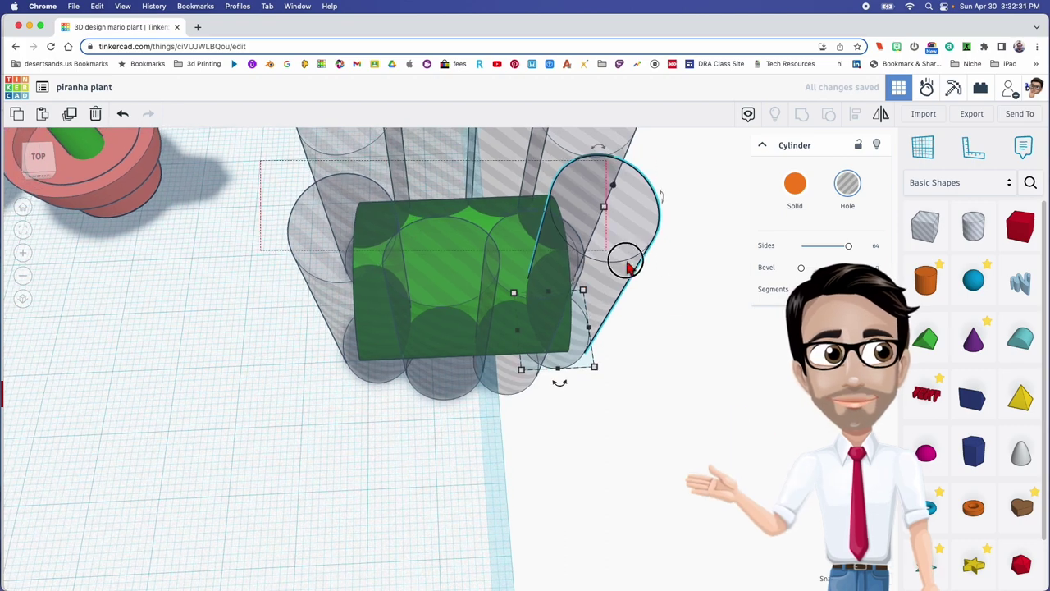
key(super+a)
key(super+g)
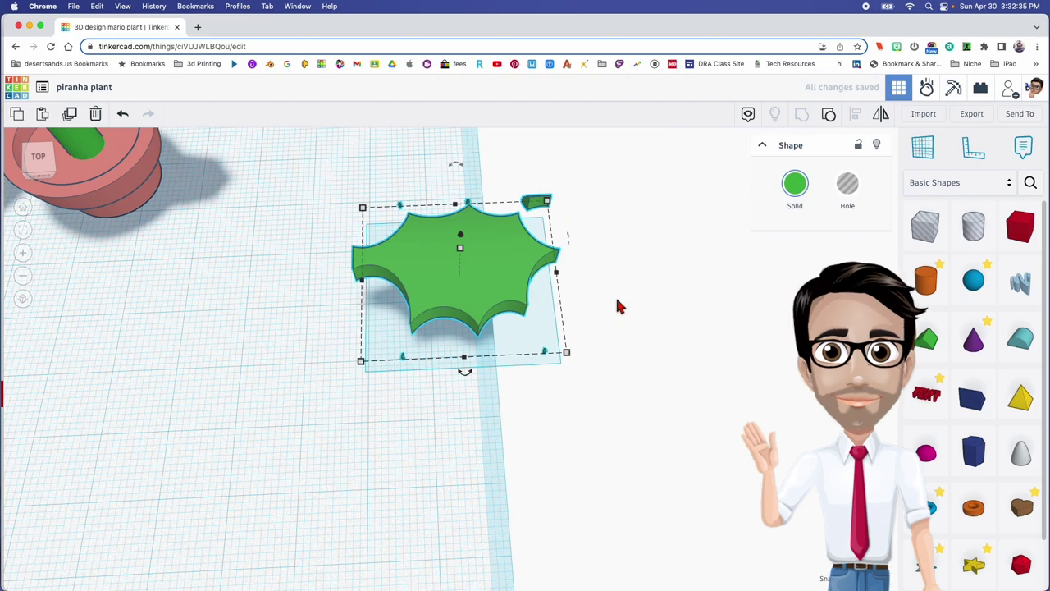
right_drag(615, 307, 566, 168)
right_drag(544, 293, 480, 340)
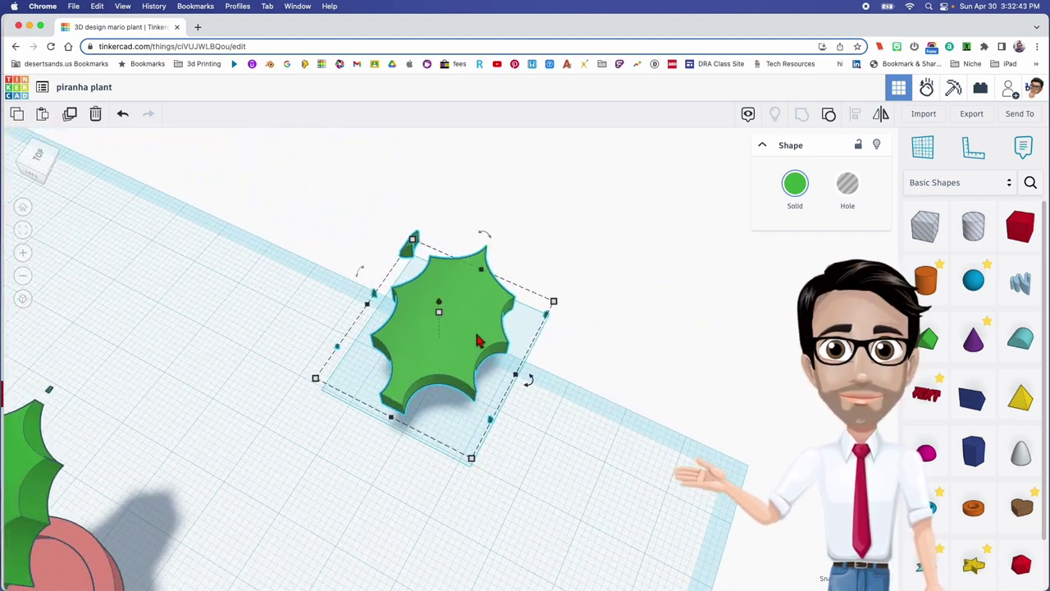
key(ctrl+z)
Step: Add a hole box at one side edge of the green arch and enlarge it to cover the leftover pieces there
right_drag(589, 353, 628, 336)
drag(925, 226, 548, 428)
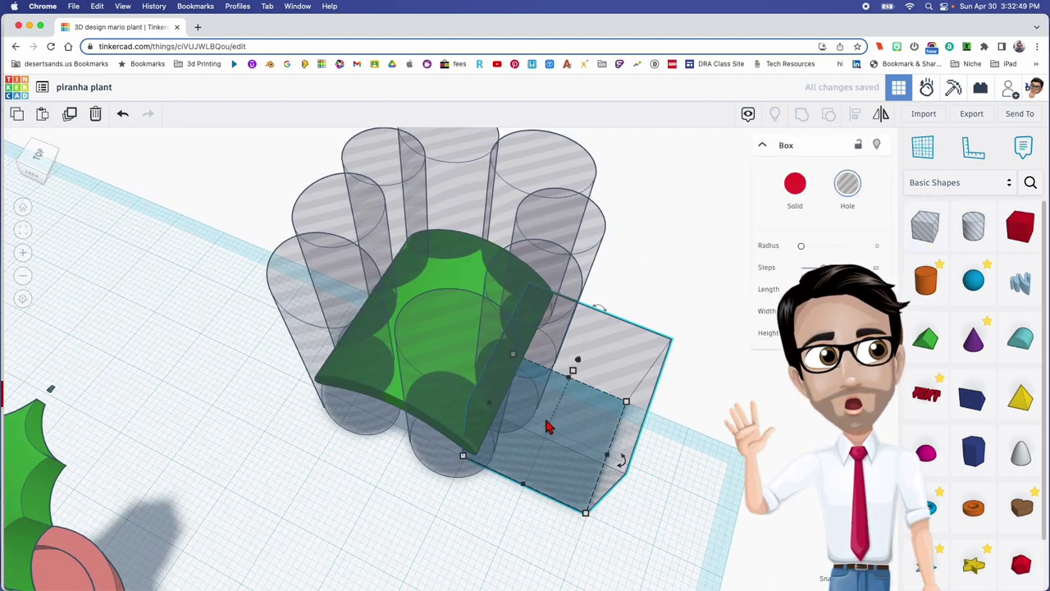
drag(578, 376, 590, 337)
drag(626, 404, 661, 332)
right_drag(661, 333, 482, 454)
drag(486, 464, 458, 466)
Step: Place another large hole box behind the green arch to cover the leftovers along its back edge
drag(513, 490, 530, 134)
right_drag(598, 194, 608, 292)
drag(608, 292, 586, 460)
scroll(582, 451, up, 3)
right_drag(582, 452, 623, 435)
Step: Shift the third hole box over the leftover pieces along the green arch's opposite side edge
click(137, 362)
key(Left)
key(Left)
key(Left)
key(Left)
key(Left)
key(Left)
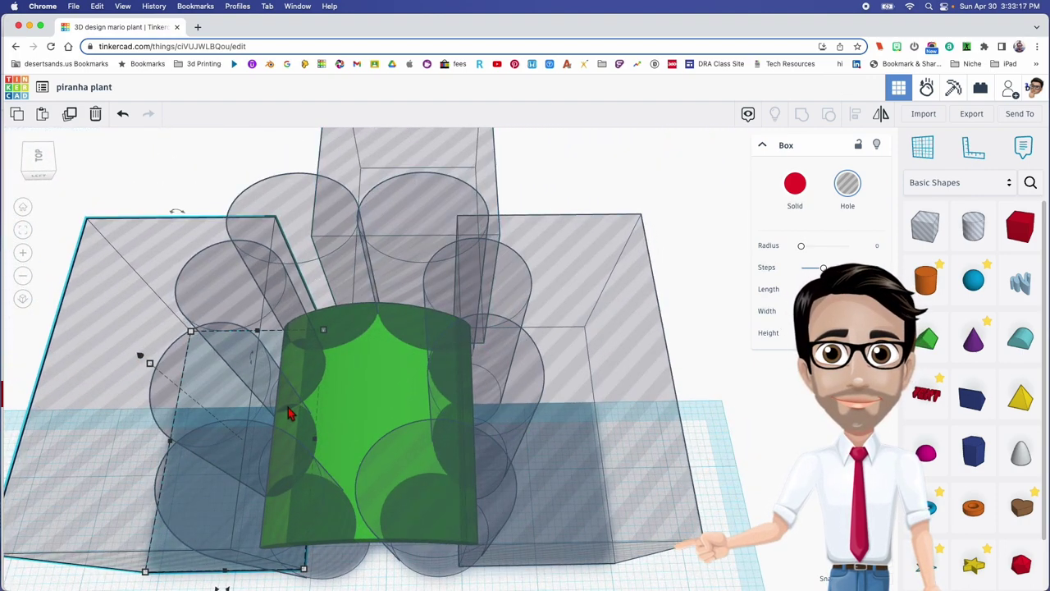
Step: Group the green arch with all hole cylinders and hole boxes to cut out the scalloped leaf
scroll(288, 413, down, 3)
drag(394, 396, 463, 475)
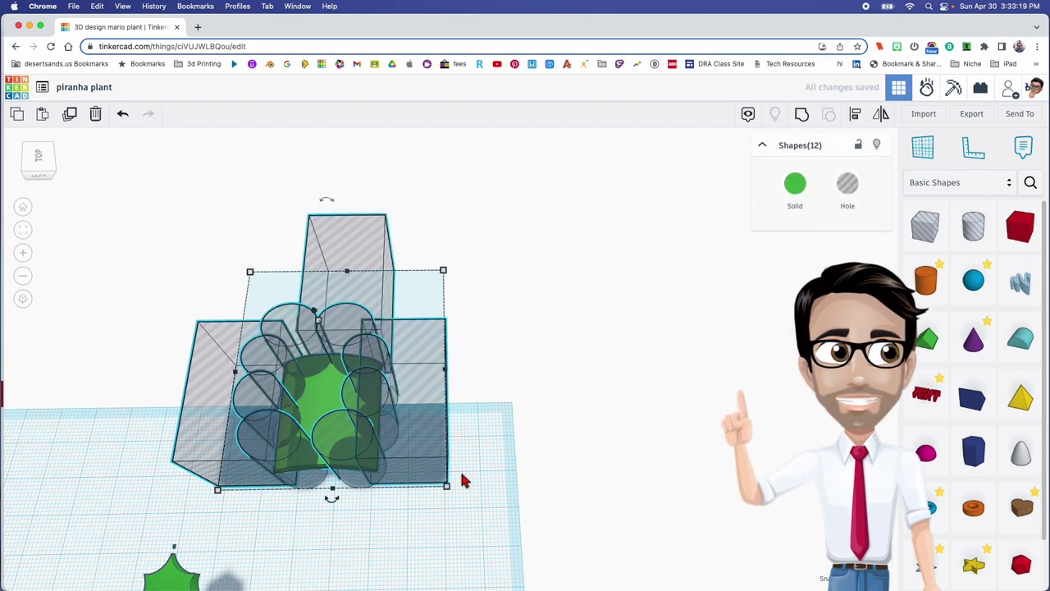
key(super+g)
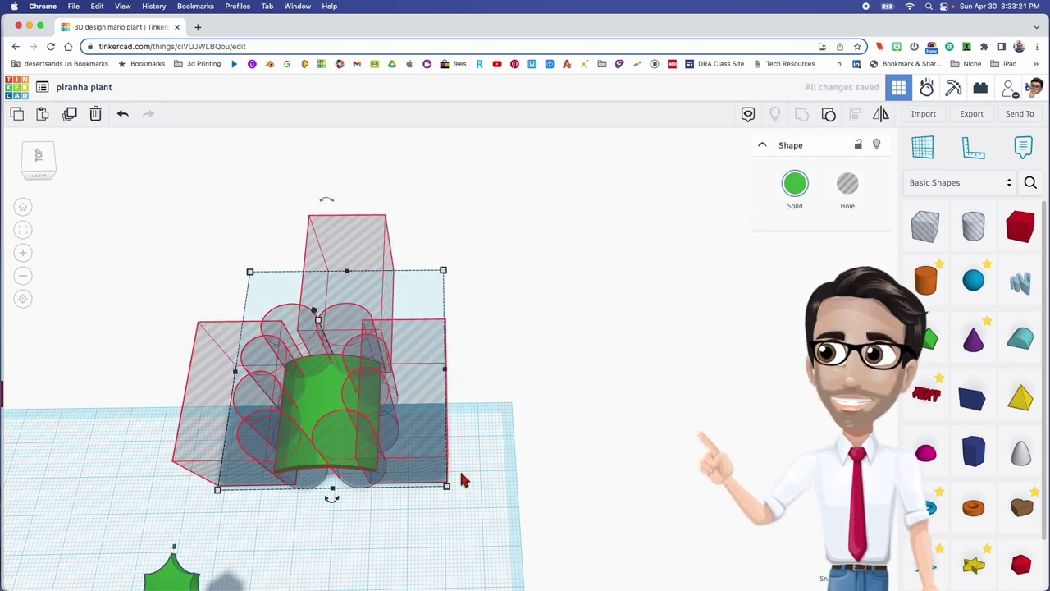
Step: Move the new leaf to the second pot, tilt it 45° and turn it to fit beside the stem
right_drag(379, 450, 447, 466)
drag(448, 467, 333, 439)
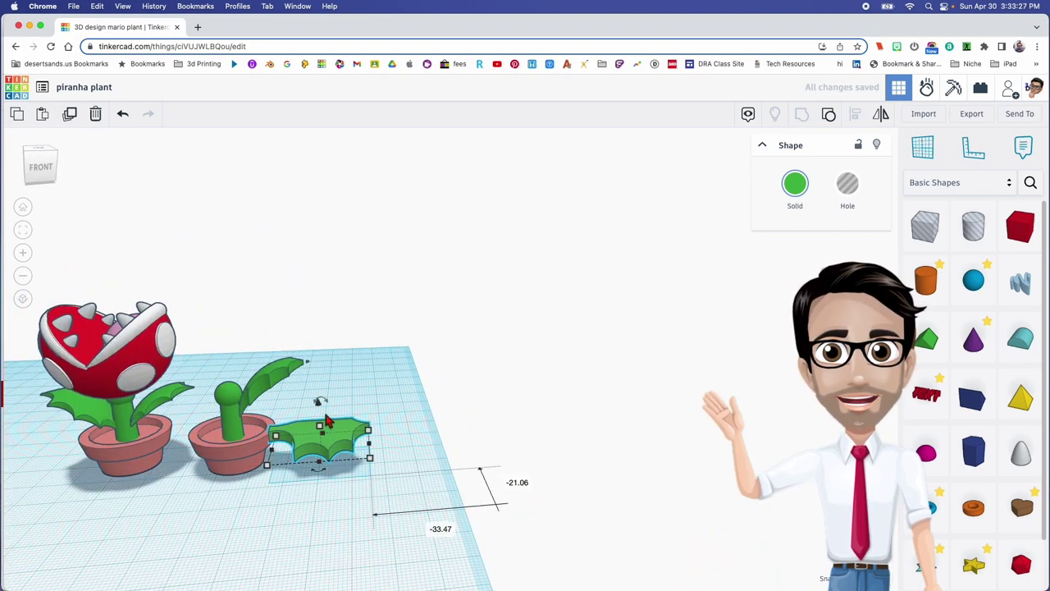
drag(325, 402, 318, 376)
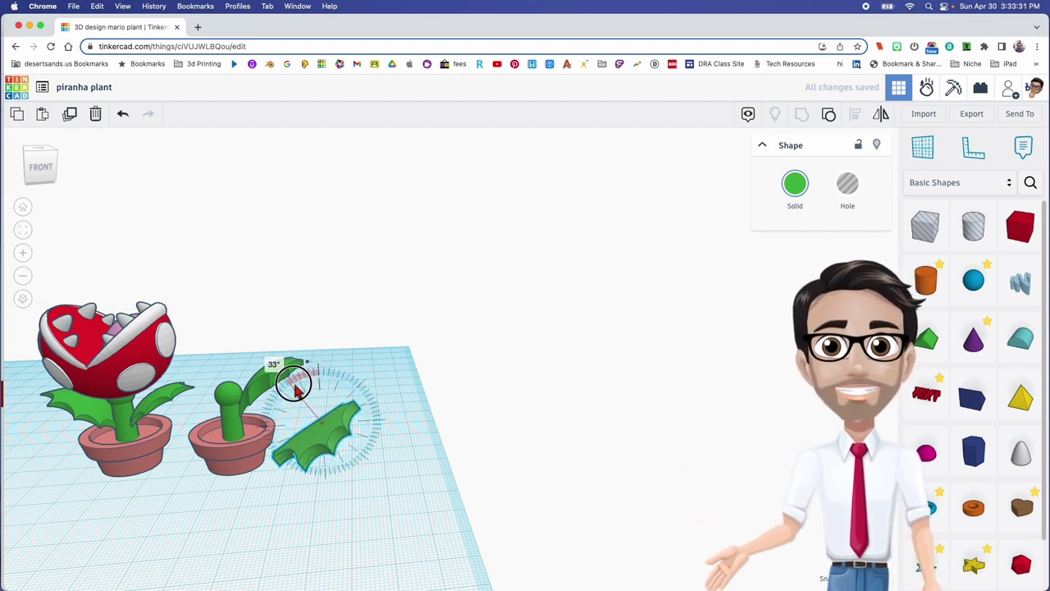
drag(296, 394, 354, 457)
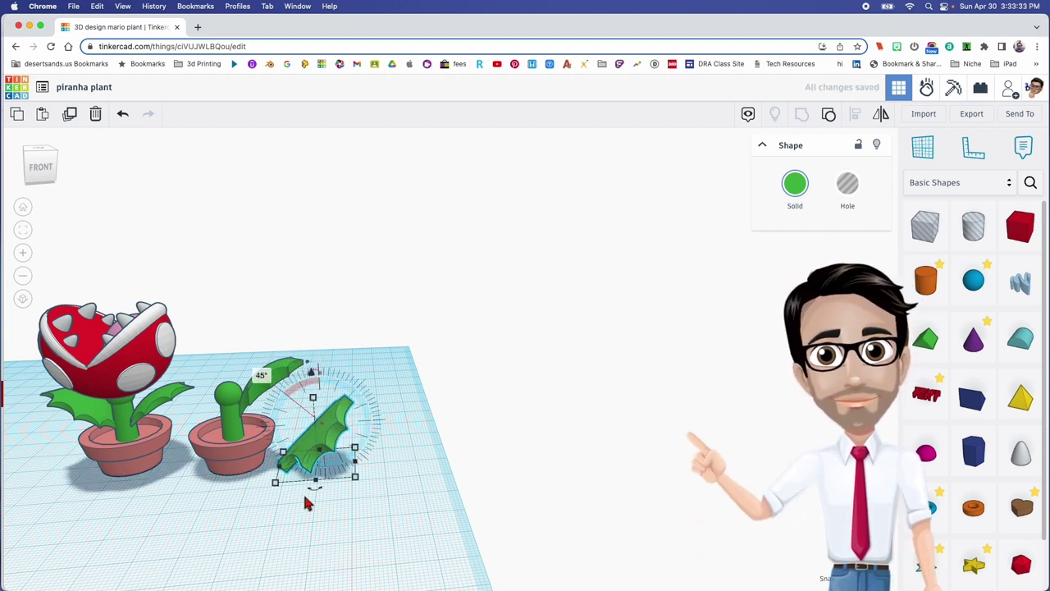
drag(313, 492, 203, 423)
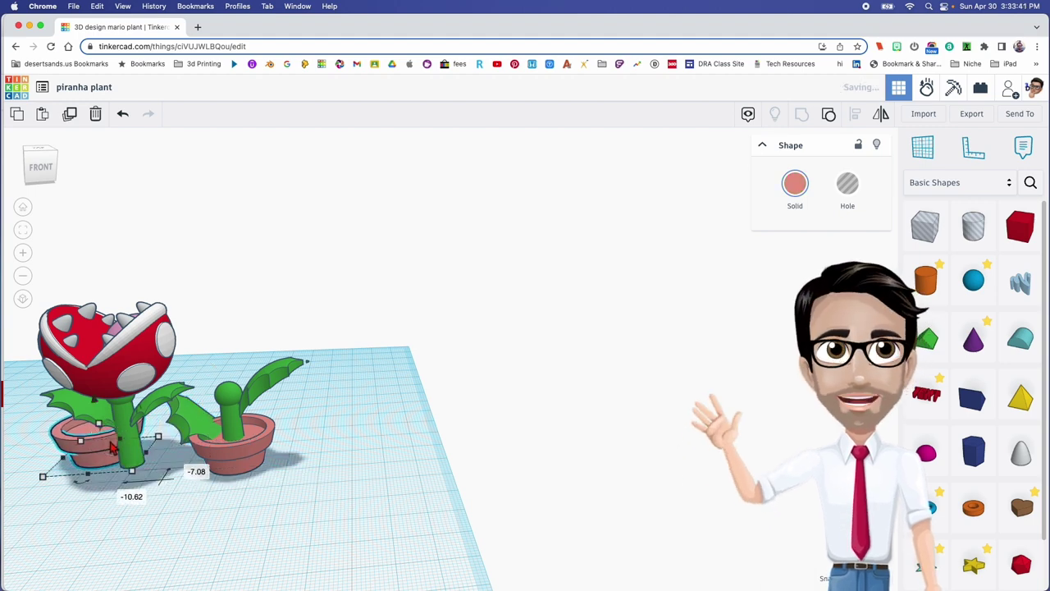
Step: Undo the first pot's separate move and shift the whole finished piranha plant away from the second pot
click(124, 116)
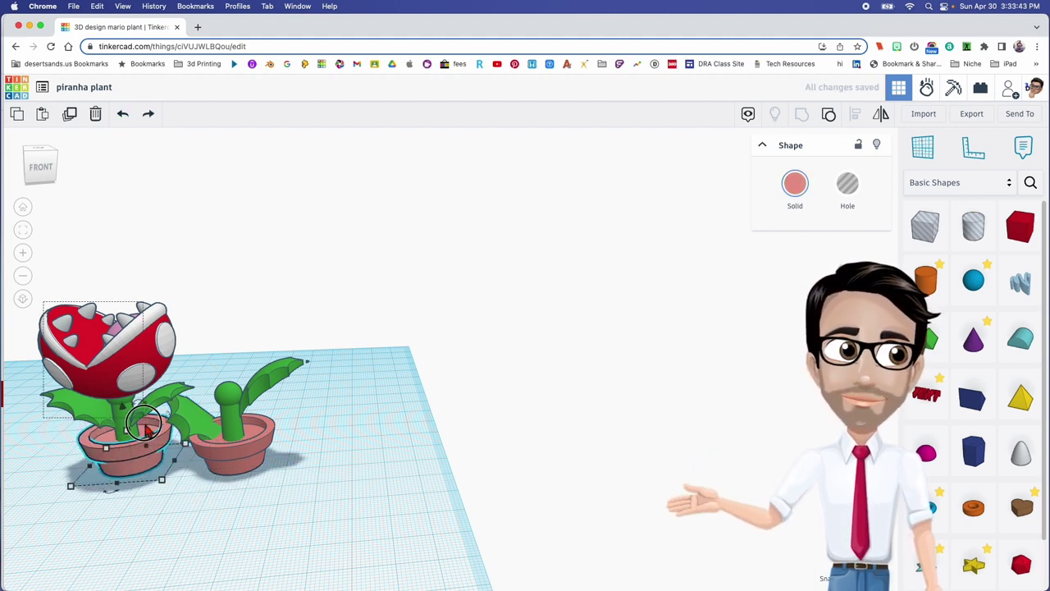
drag(148, 463, 35, 443)
drag(162, 446, 163, 445)
Step: Raise the new leaf and adjust its position against the stem in the second pot
click(205, 384)
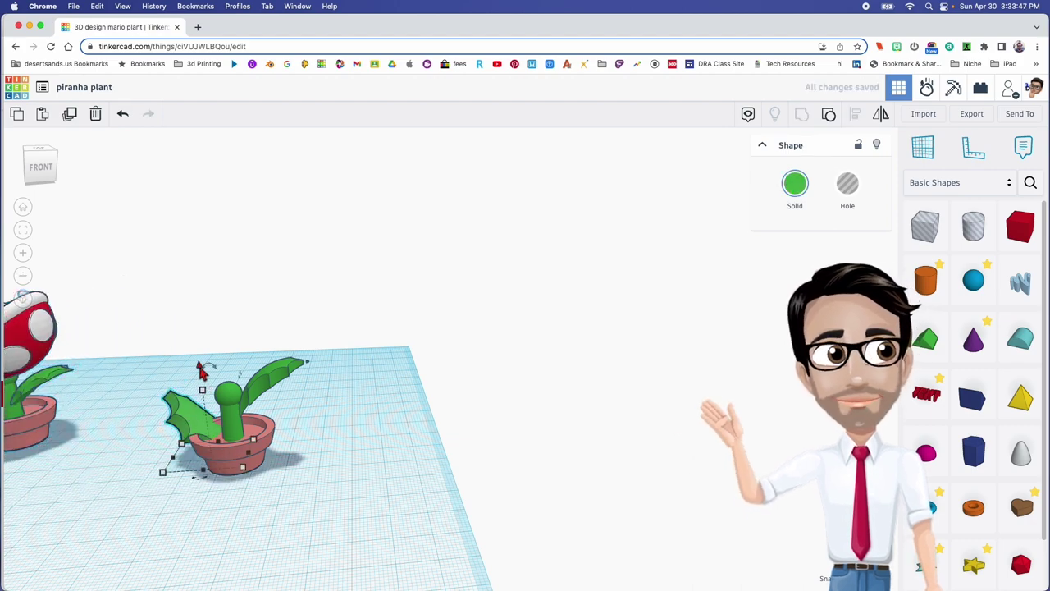
drag(205, 340, 202, 331)
right_drag(272, 378, 331, 362)
middle_drag(331, 362, 238, 463)
drag(370, 328, 351, 335)
right_drag(309, 386, 295, 476)
middle_drag(295, 476, 360, 351)
right_drag(360, 352, 312, 406)
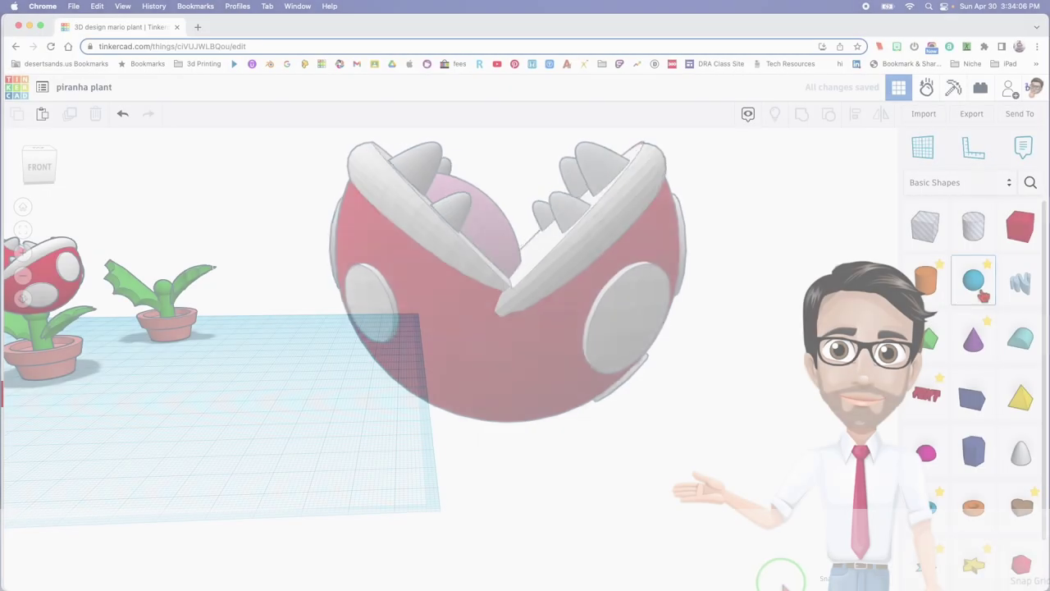
Step: Add a sphere from Basic Shapes to the workplane and set its steps to 24
drag(973, 280, 373, 435)
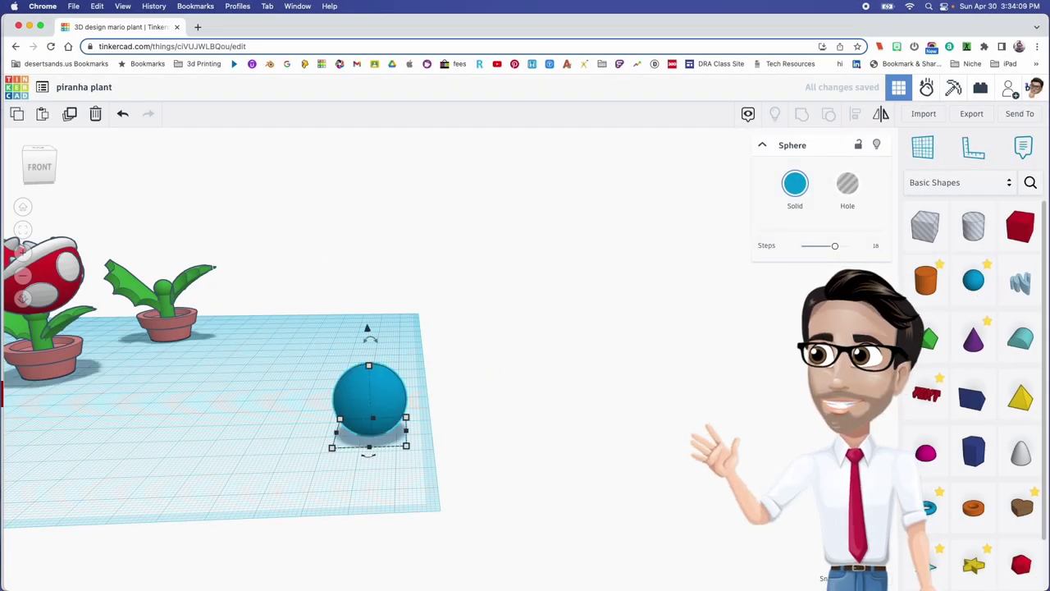
drag(836, 246, 908, 238)
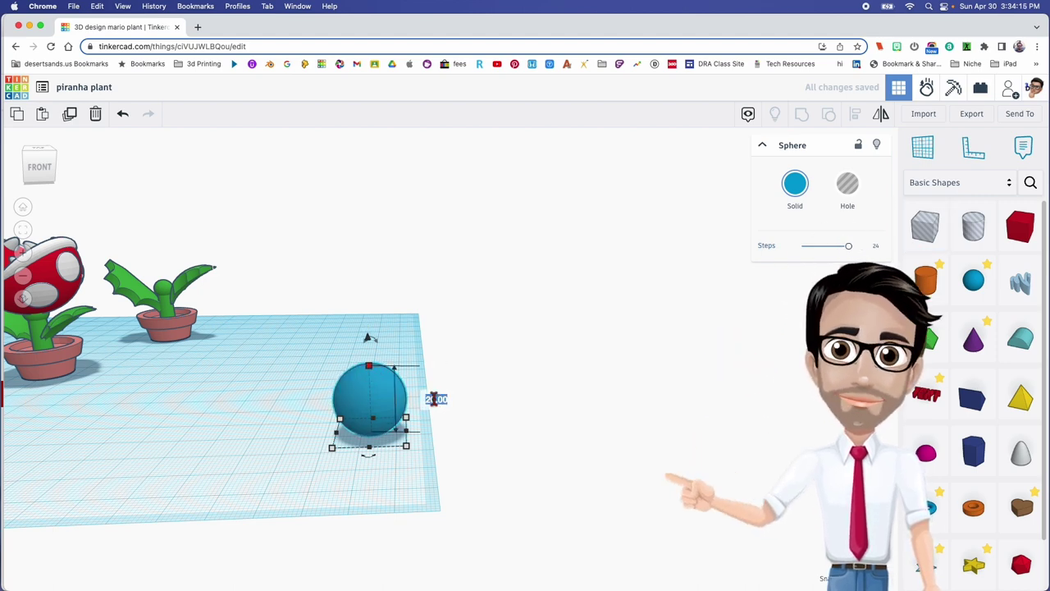
Step: Set the sphere's height, length and width to 33 each and move it further back onto the workplane
key(Return)
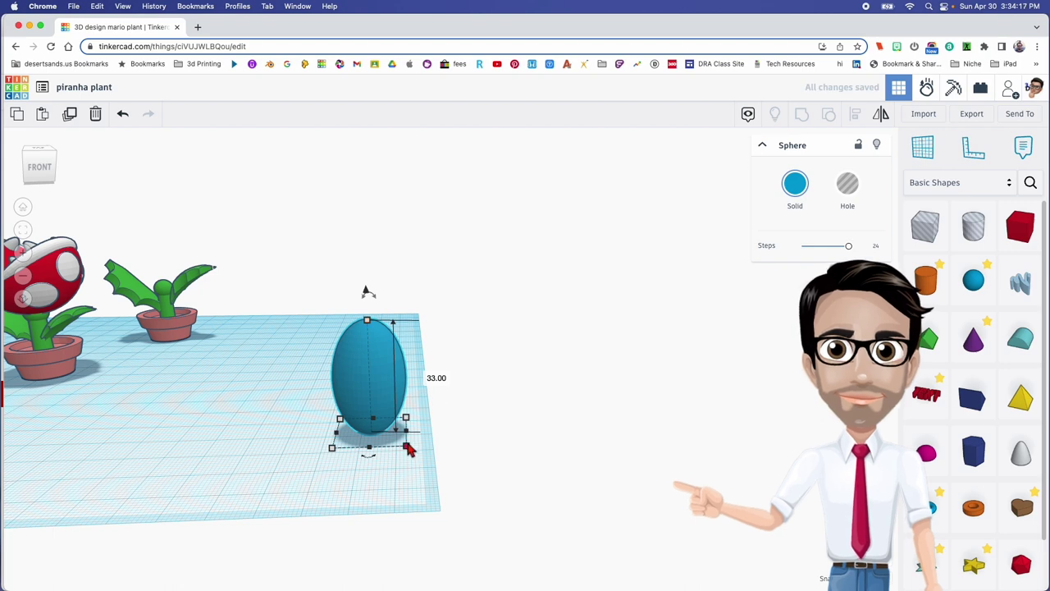
key(Return)
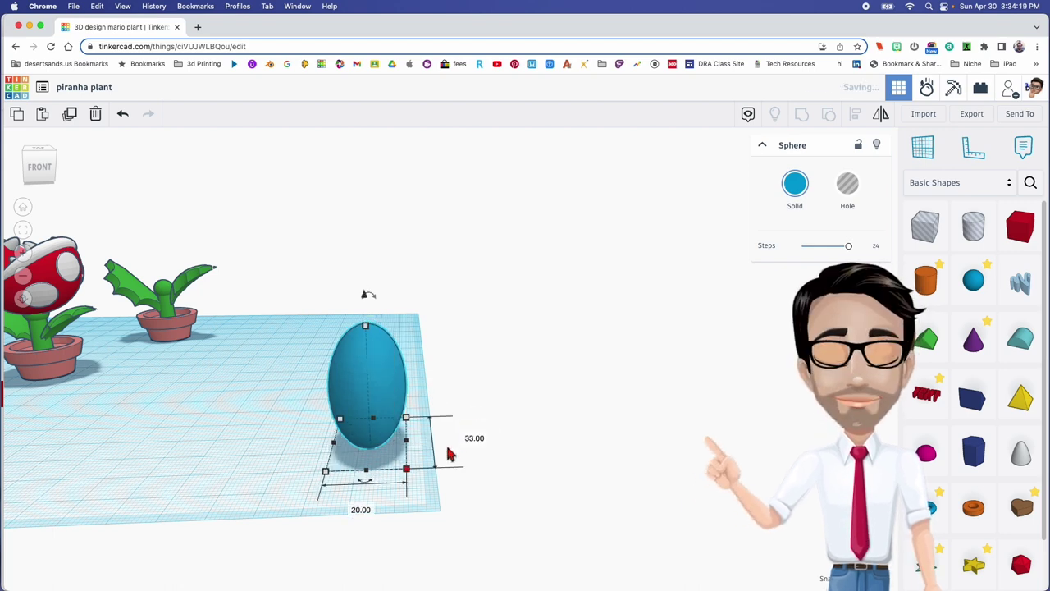
key(Return)
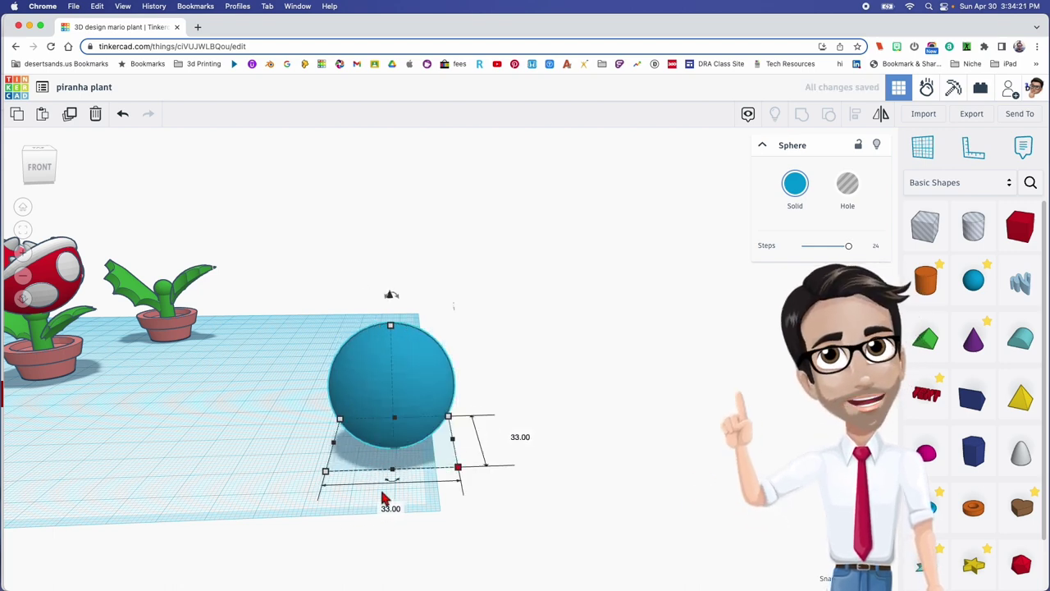
drag(414, 400, 364, 380)
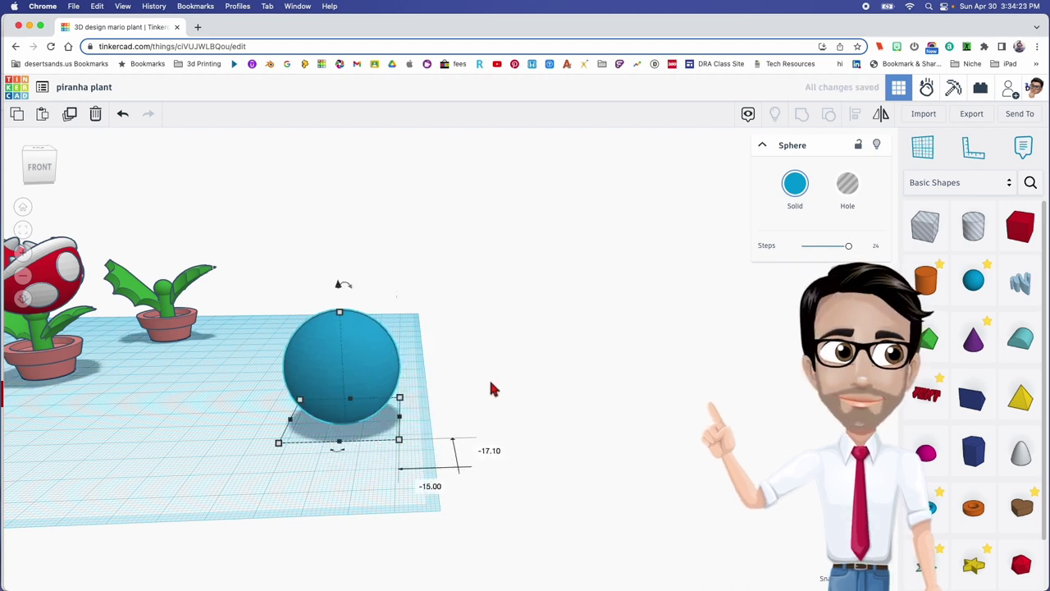
Step: Add a cylinder from Basic Shapes in front of the sphere and color the sphere red
drag(925, 280, 401, 443)
click(327, 371)
click(796, 184)
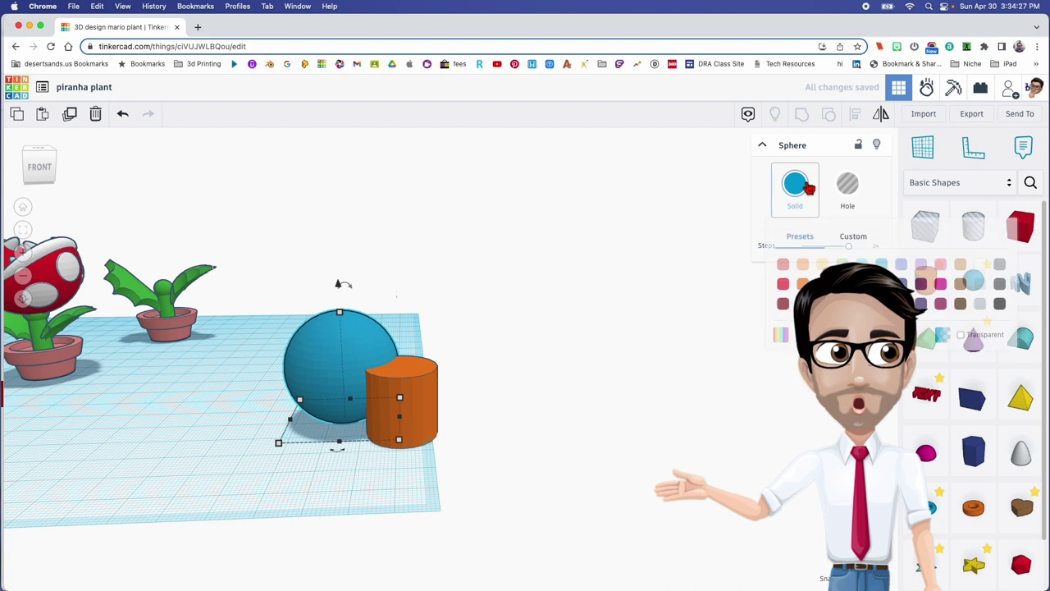
click(781, 264)
Step: Set the cylinder's sides to 64 and color it white
click(433, 395)
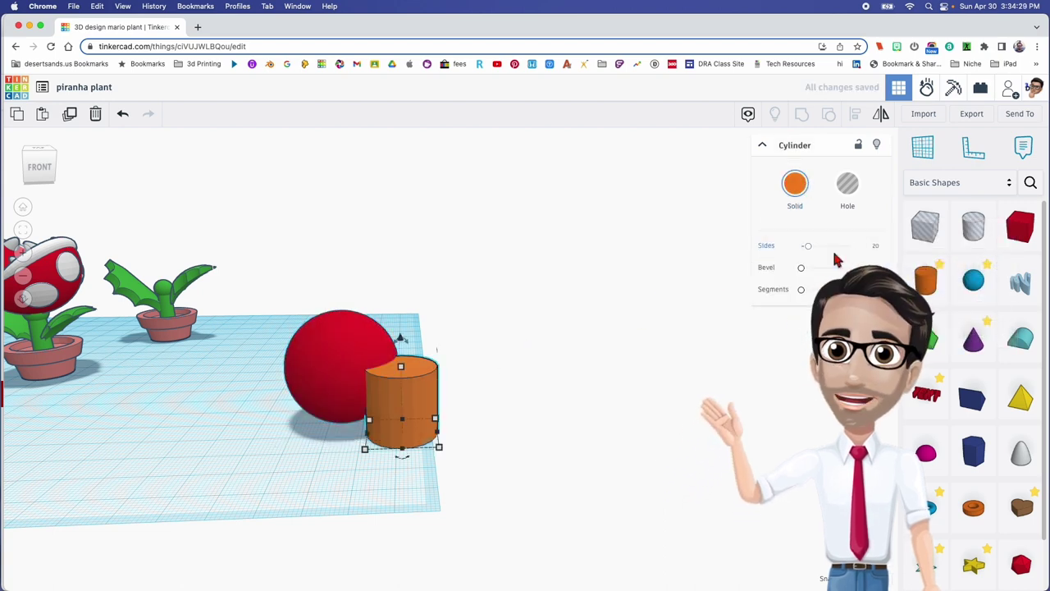
drag(839, 252, 835, 243)
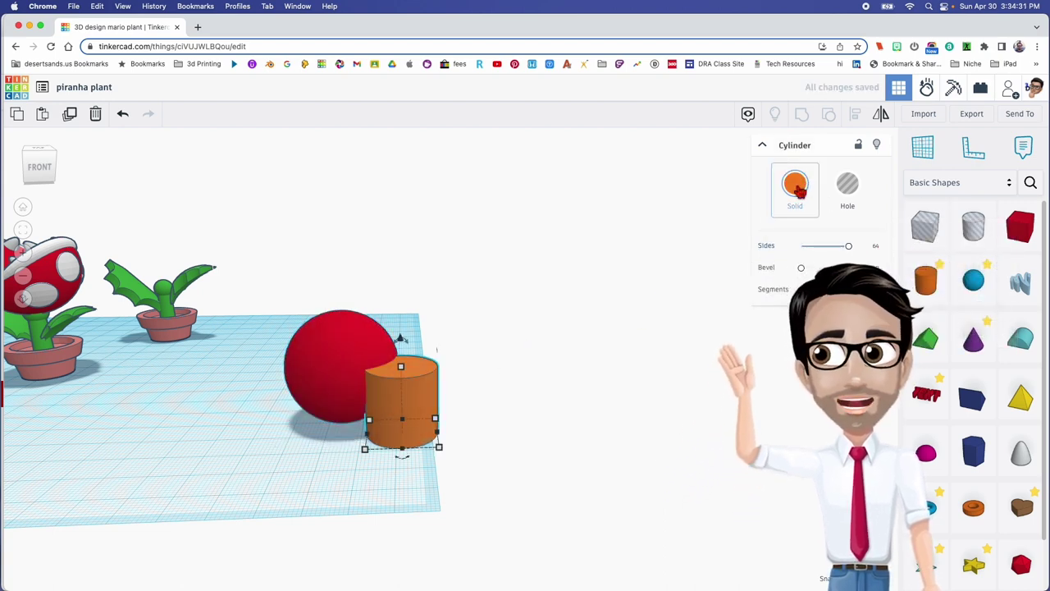
click(796, 185)
click(981, 265)
Step: Rotate the cylinder -90° so it lies on its side next to the red sphere
right_drag(465, 359, 402, 374)
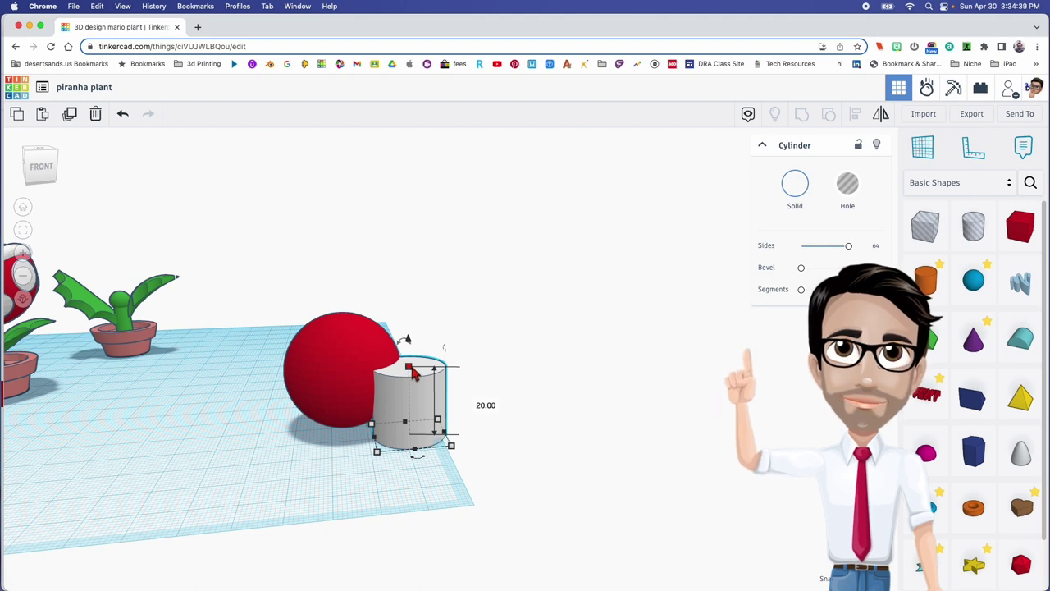
drag(405, 343, 443, 403)
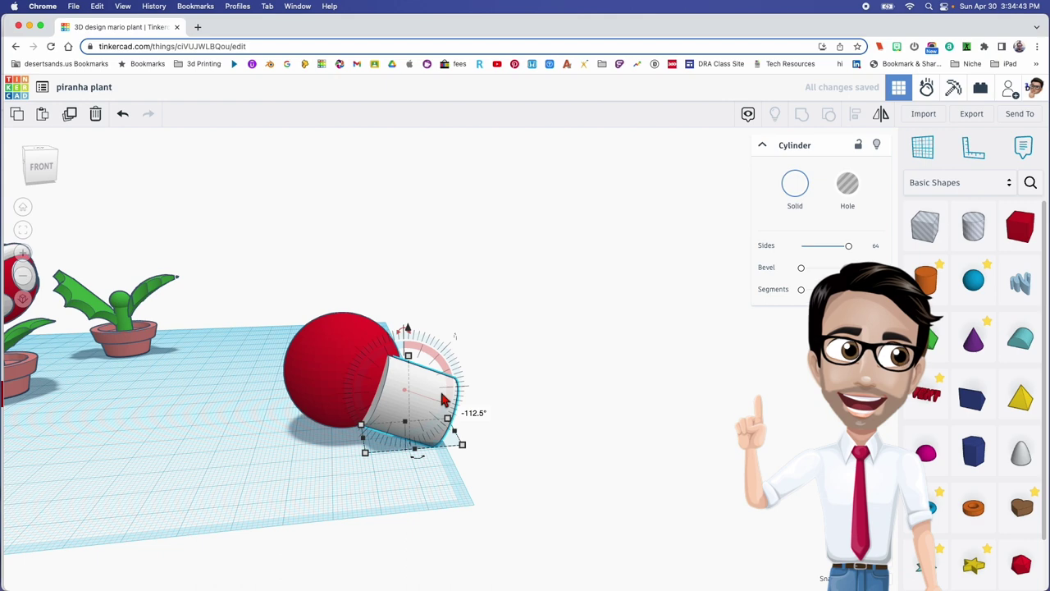
key(super+z)
drag(405, 347, 449, 390)
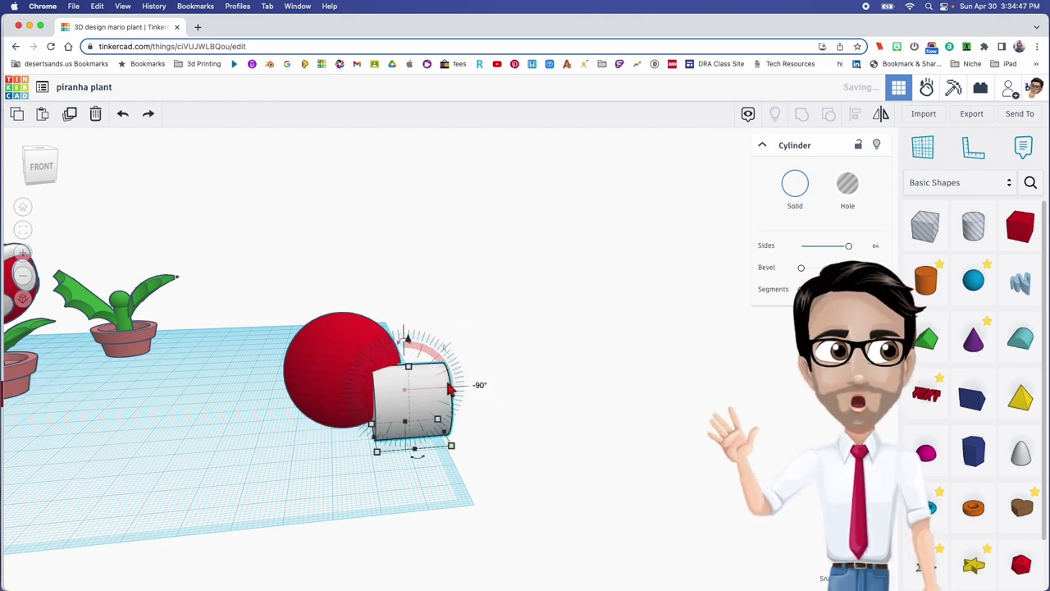
Step: Turn the lying cylinder horizontally so it points diagonally forward and move it partly into the red sphere
right_drag(450, 389, 424, 457)
drag(407, 465, 371, 459)
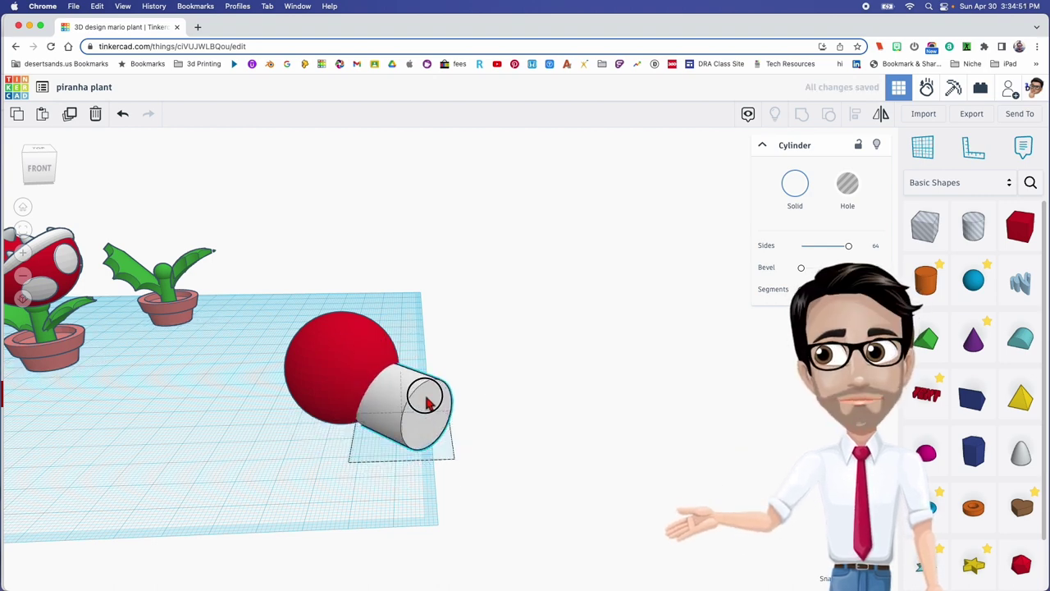
drag(402, 392, 405, 390)
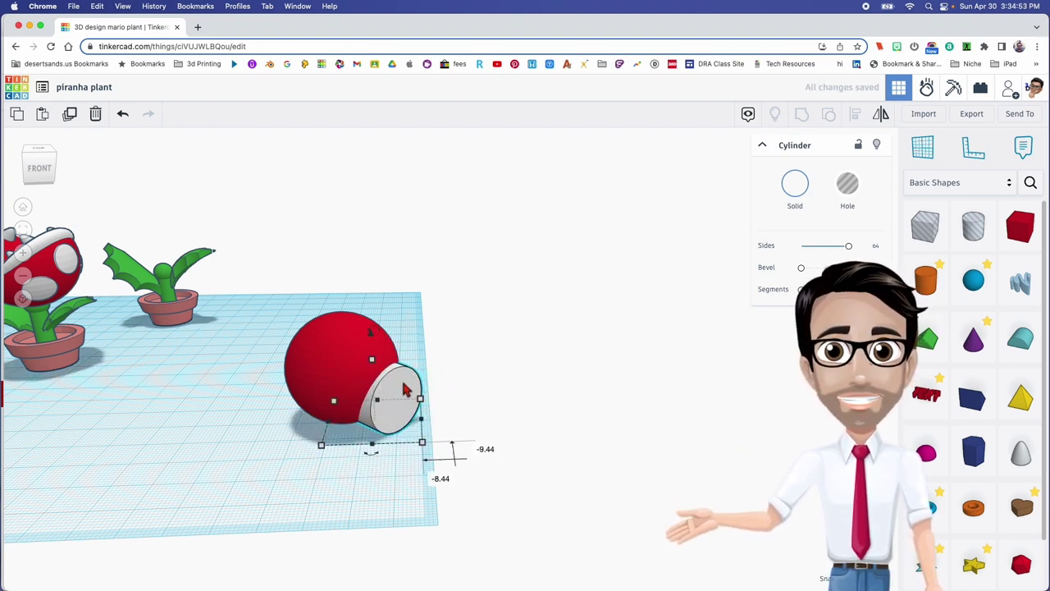
Step: Reposition the white cylinder against the lower side of the red sphere and turn it 22.5° about the vertical axis
scroll(404, 391, up, 4)
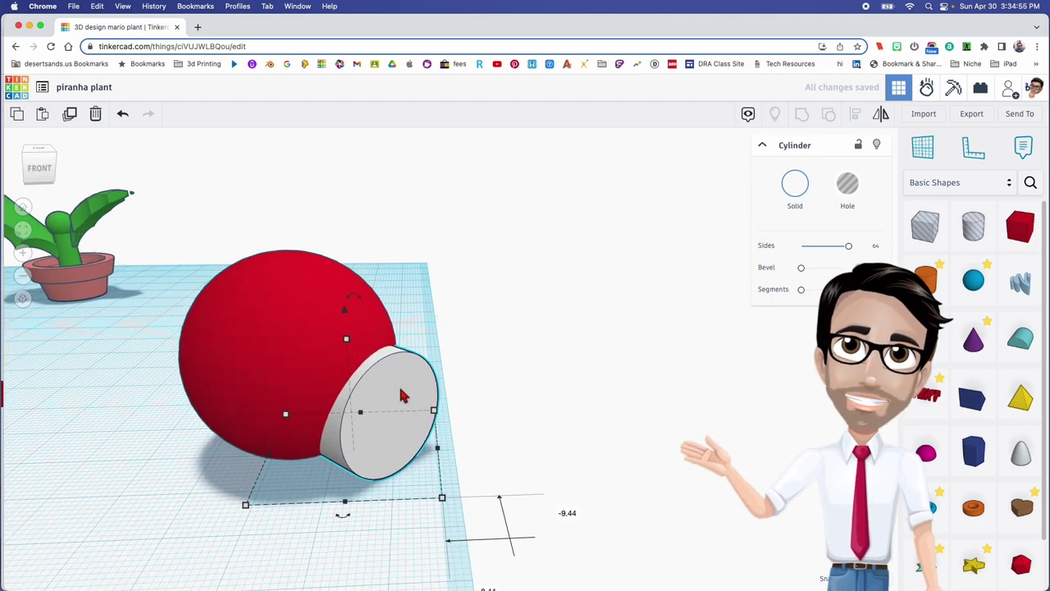
right_drag(413, 396, 442, 385)
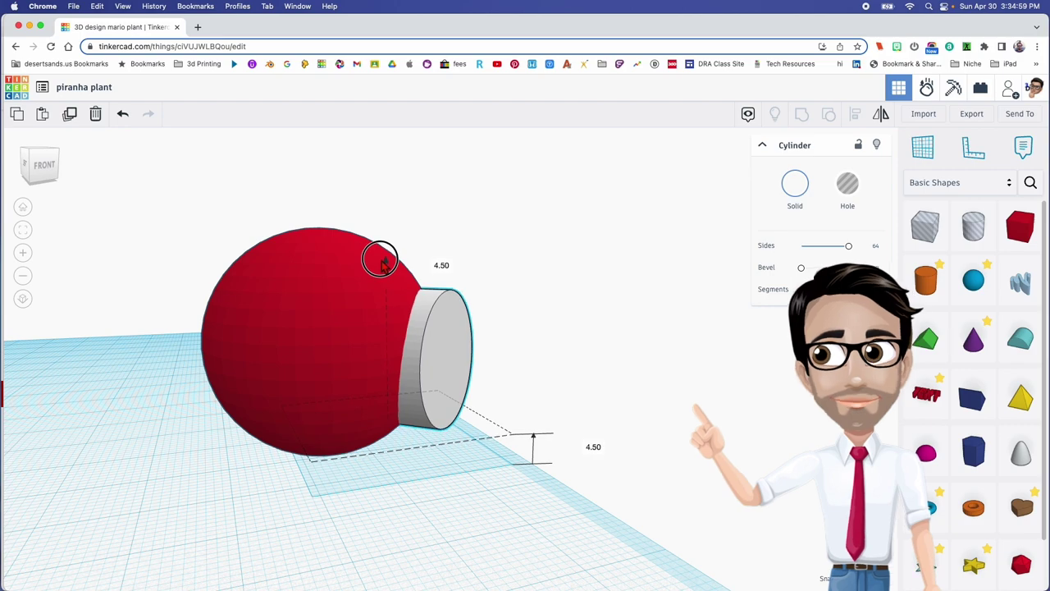
right_drag(436, 321, 345, 354)
mouse_move(345, 355)
mouse_down()
mouse_move(340, 348)
mouse_move(348, 362)
mouse_up()
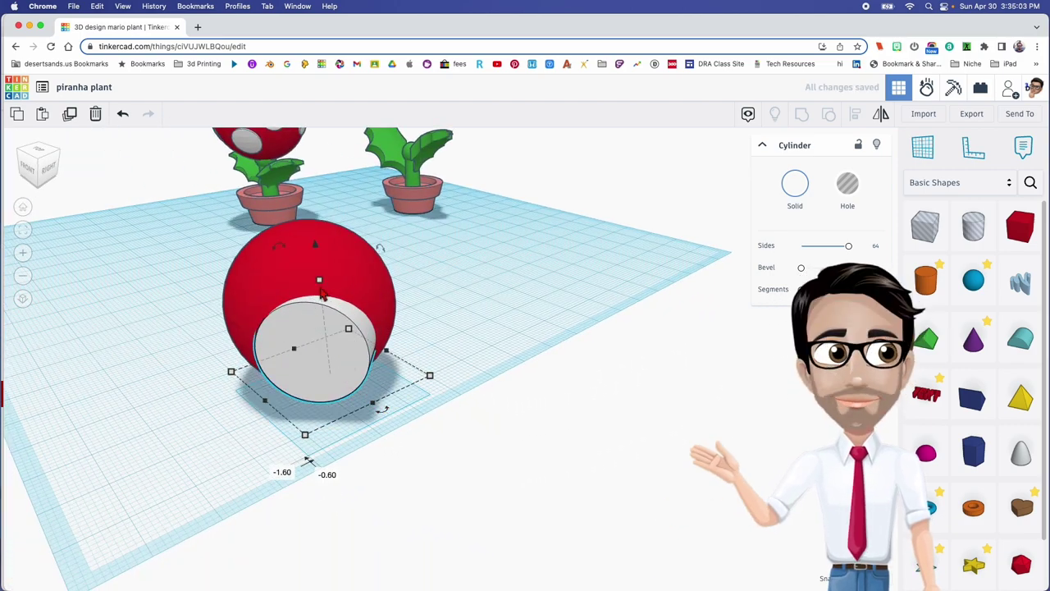
drag(382, 414, 407, 410)
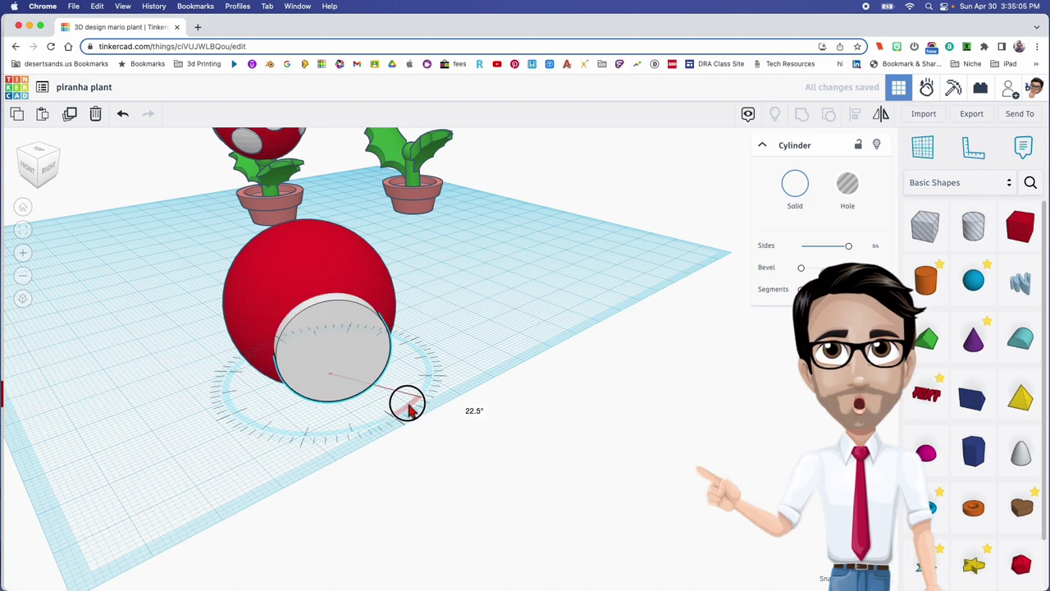
Step: Scale the white cylinder down and nudge it inward so it sinks into the sphere
scroll(304, 410, up, 3)
right_drag(304, 403, 429, 401)
right_drag(512, 356, 396, 364)
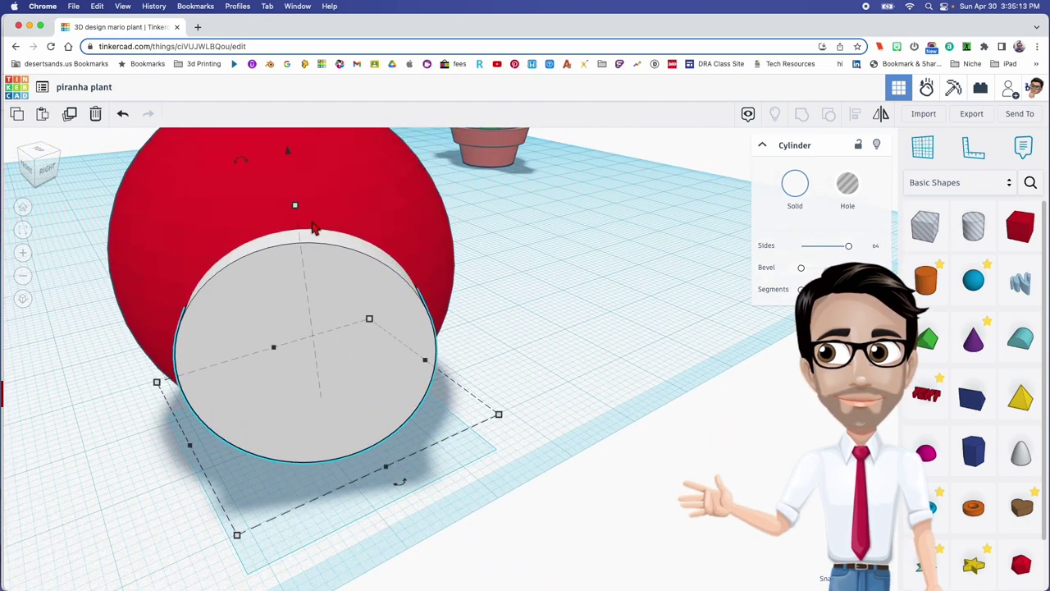
drag(298, 212, 305, 265)
key(Down)
key(Down)
key(Down)
key(Down)
key(Down)
key(Down)
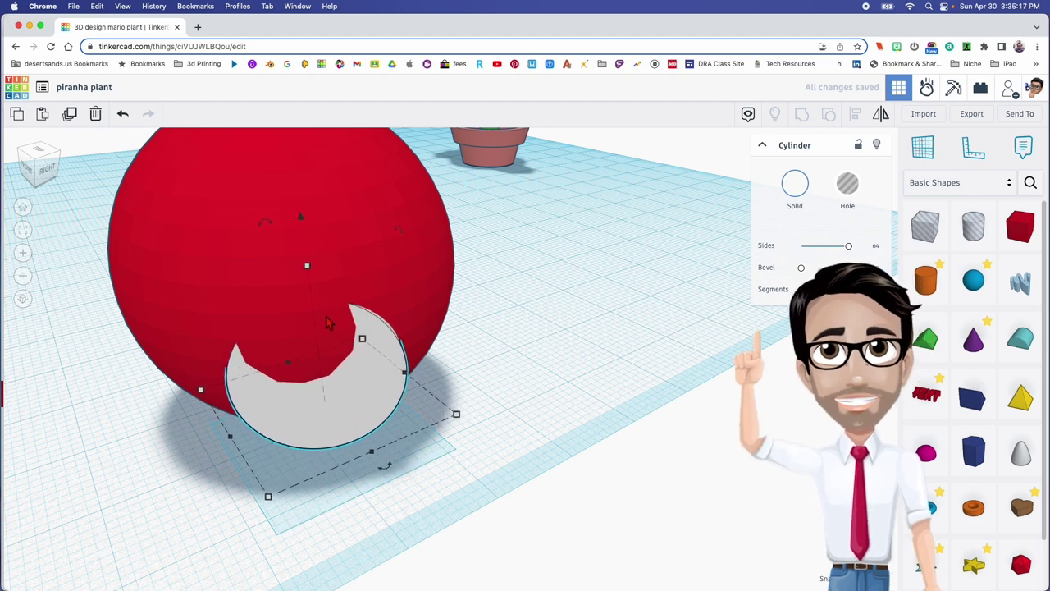
drag(312, 269, 307, 292)
Step: Tilt the cylinder and turn it about the vertical axis so its flat face follows the sphere's lower surface
right_drag(237, 316, 437, 258)
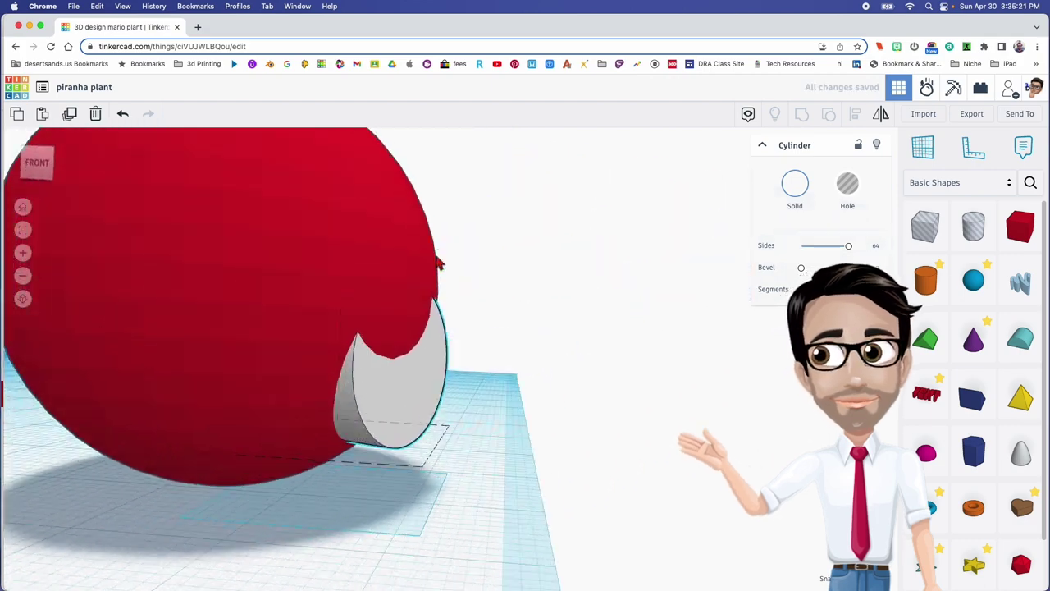
right_drag(421, 300, 446, 335)
scroll(445, 335, down, 2)
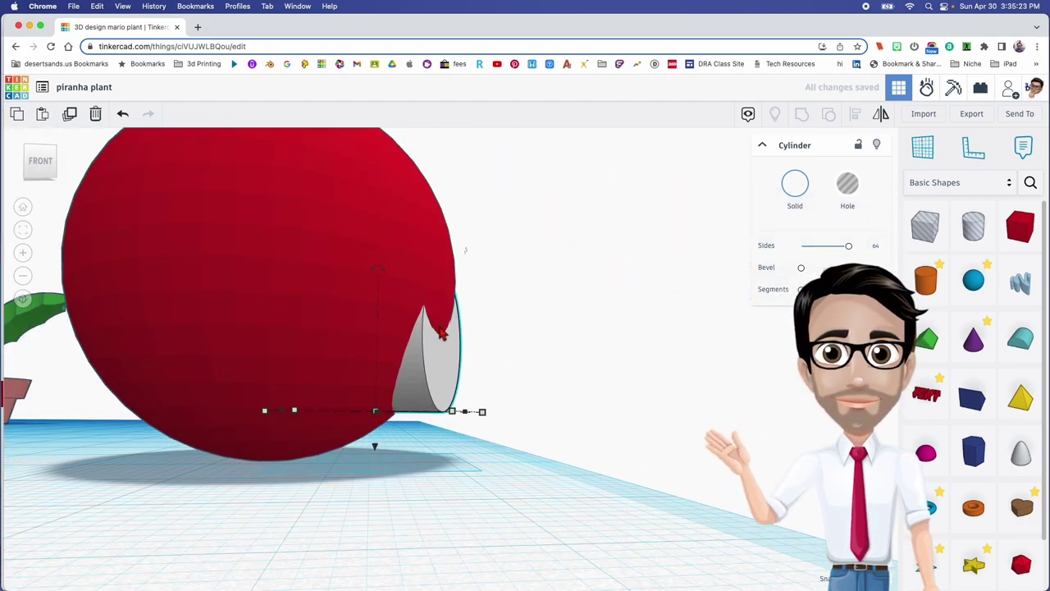
right_drag(461, 386, 372, 324)
drag(371, 328, 392, 286)
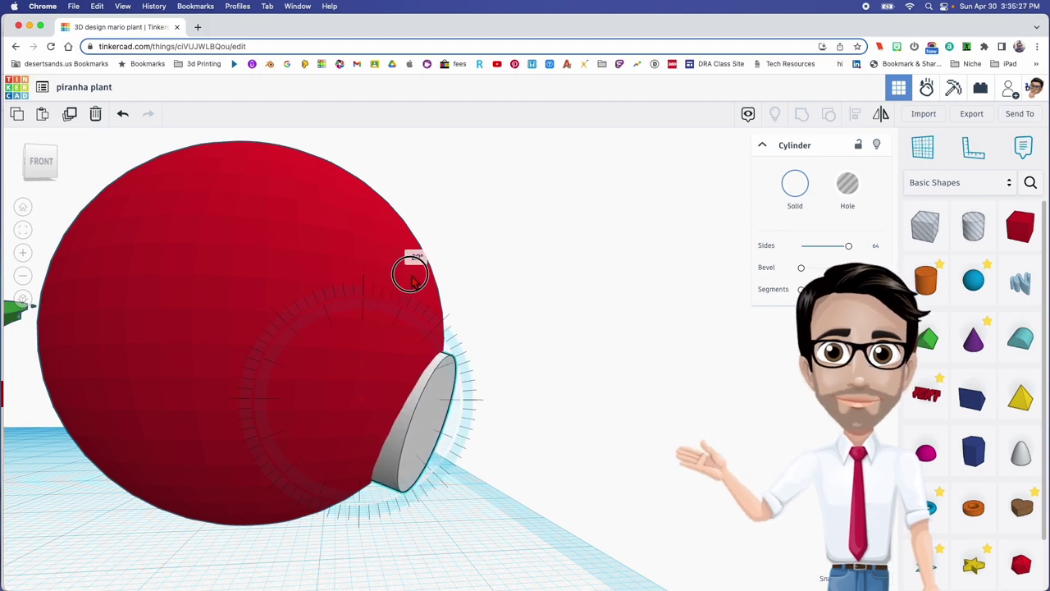
drag(421, 266, 424, 263)
right_drag(424, 263, 429, 387)
drag(372, 490, 405, 492)
Step: Move the cylinder lower along the sphere so it sits as a spot near the underside
middle_drag(363, 462, 409, 465)
right_drag(409, 464, 538, 399)
scroll(459, 435, down, 3)
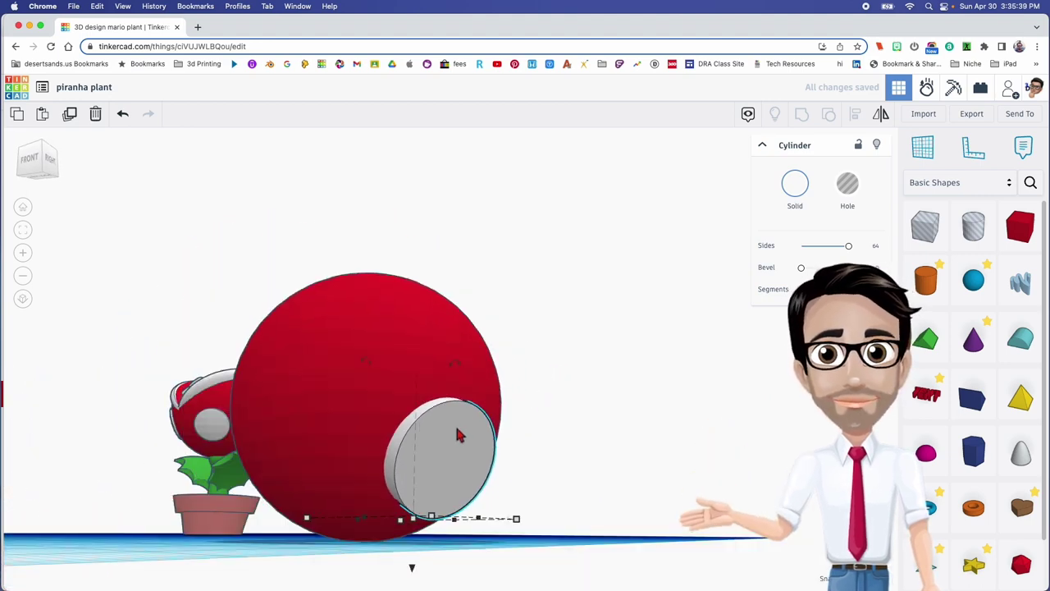
right_drag(421, 517, 440, 379)
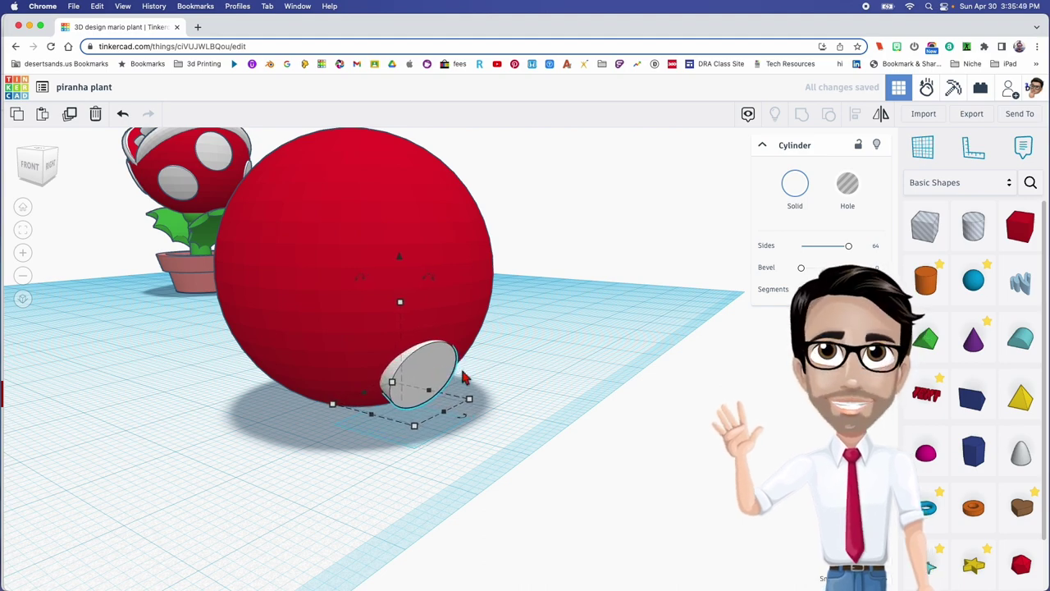
drag(464, 421, 461, 422)
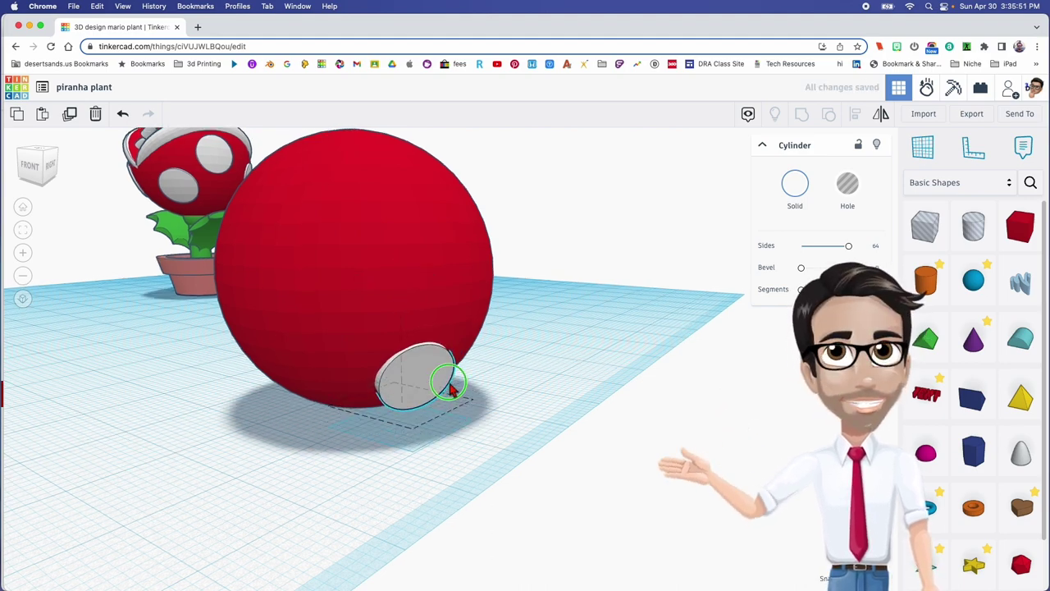
Step: Tilt the cylinder -12° and adjust its turn about the vertical axis to match the sphere's curvature
right_drag(457, 389, 556, 364)
right_drag(318, 425, 315, 375)
drag(257, 247, 276, 233)
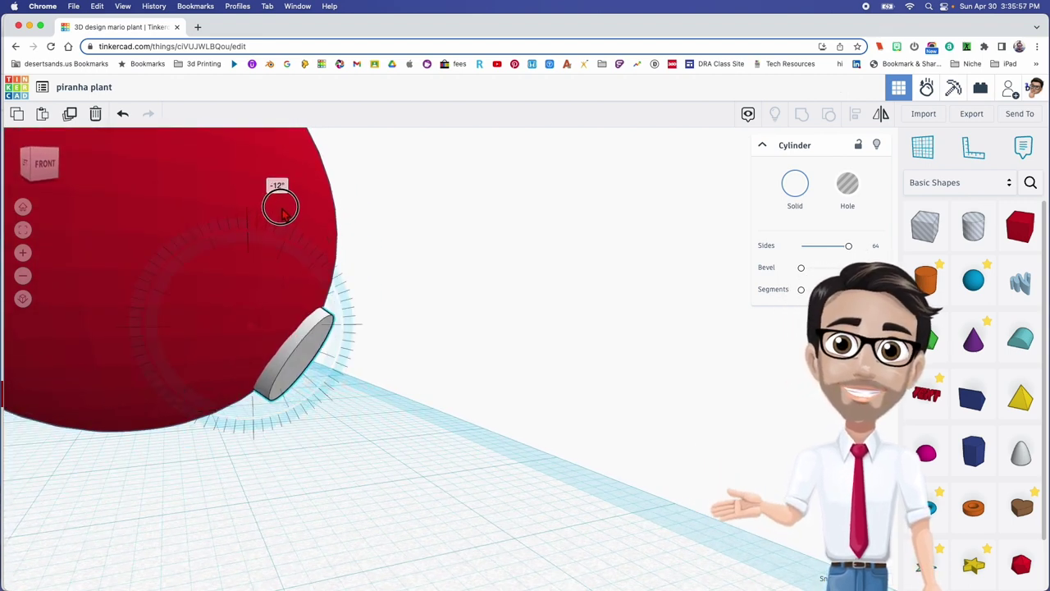
drag(281, 211, 283, 215)
mouse_move(342, 335)
right_down()
mouse_move(478, 356)
mouse_move(298, 366)
mouse_move(337, 343)
right_up()
drag(327, 400, 346, 400)
right_drag(369, 365, 419, 368)
right_drag(292, 376, 280, 410)
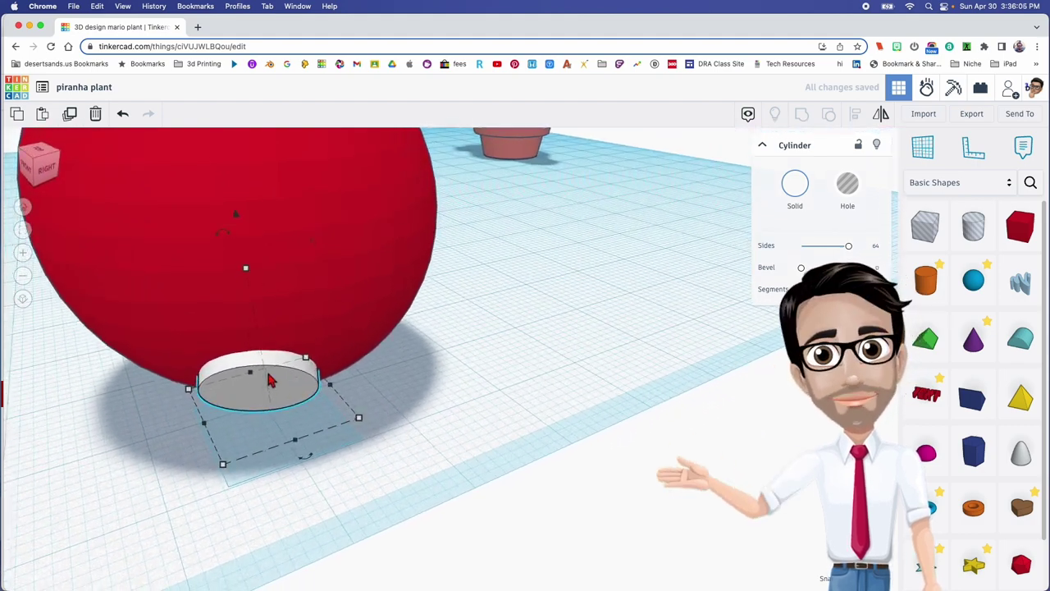
Step: Duplicate the white cylinder, place the copy on the sphere's adjacent lower side and turn it to face outward
alt+drag(281, 382, 443, 319)
right_drag(474, 277, 271, 285)
middle_drag(540, 271, 465, 369)
scroll(465, 369, down, 3)
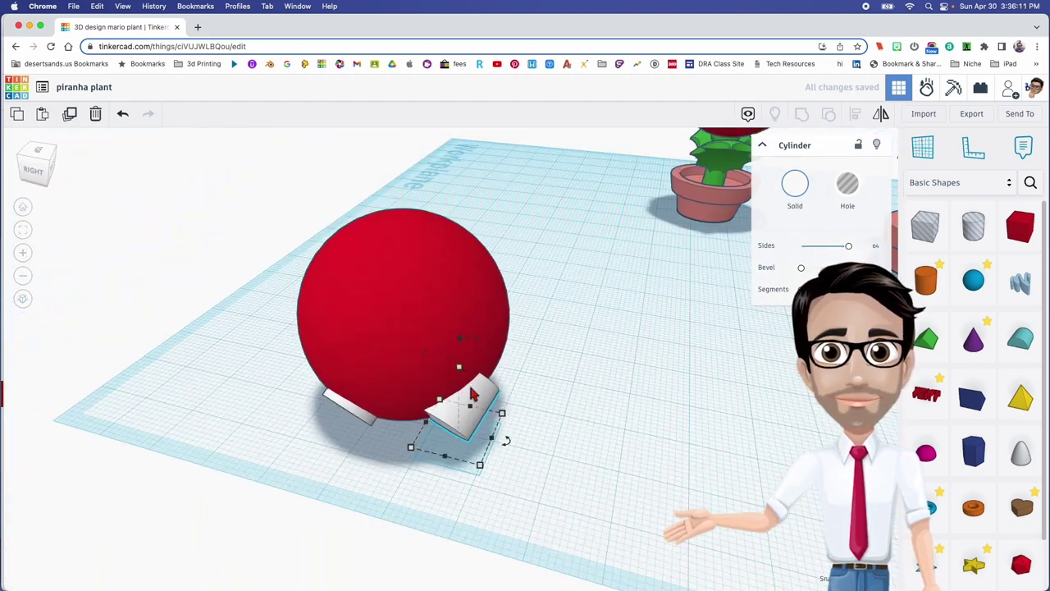
drag(504, 451, 542, 358)
right_drag(513, 443, 553, 366)
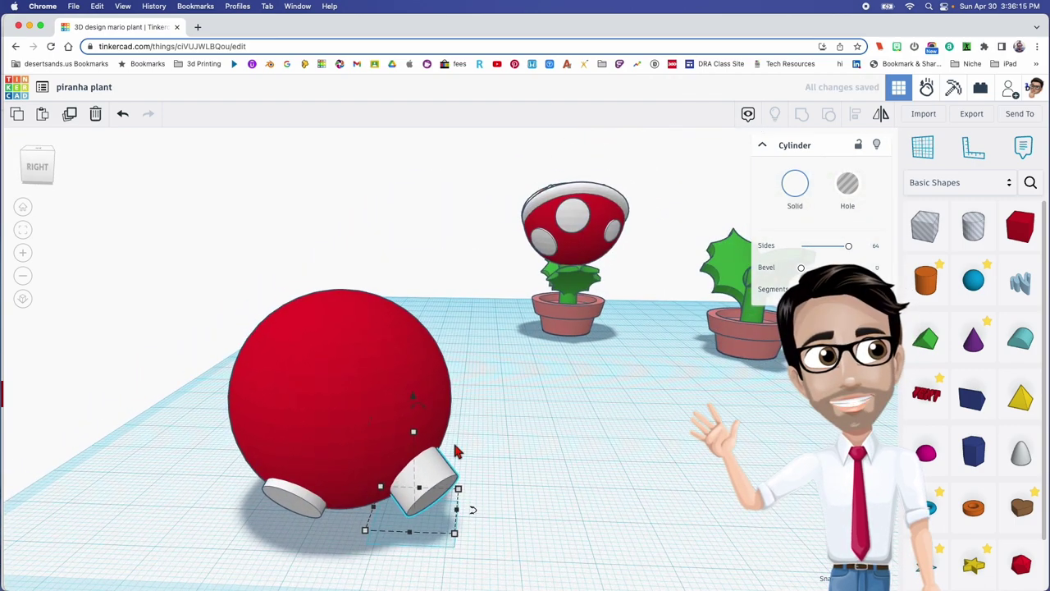
Step: Adjust the copied cylinder's placement, tilt and turn so it sits against the sphere's surface
mouse_move(417, 437)
right_down()
mouse_move(438, 424)
mouse_move(415, 435)
mouse_move(408, 423)
right_up()
drag(408, 424, 399, 368)
right_drag(441, 423, 534, 522)
drag(560, 511, 559, 509)
right_drag(558, 514, 439, 402)
drag(627, 441, 652, 413)
right_drag(574, 512, 645, 507)
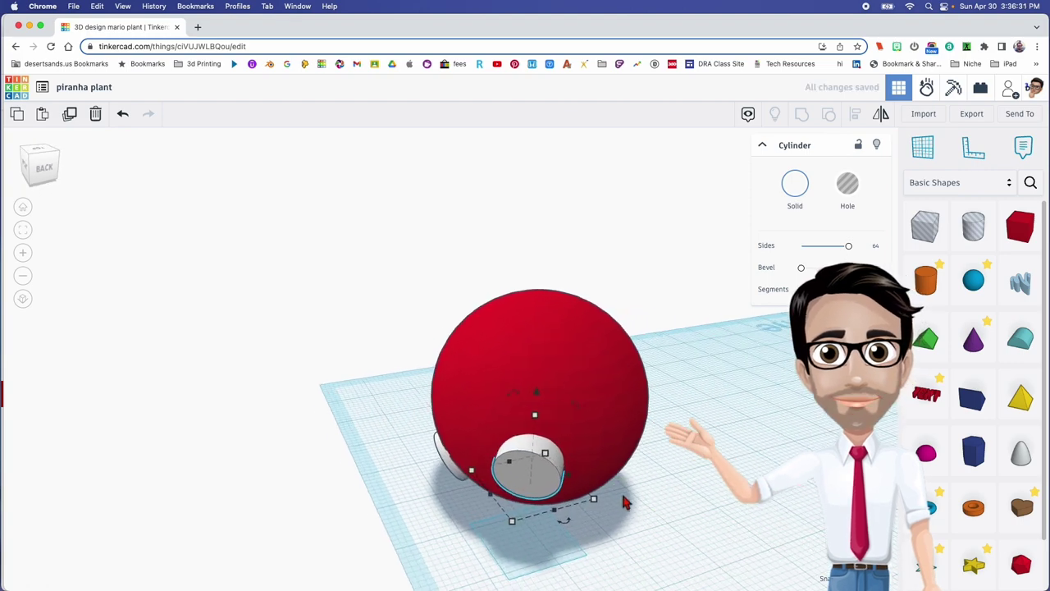
Step: Raise the copied cylinder higher on the sphere and tilt it 10° to follow the surface
right_drag(548, 478, 348, 470)
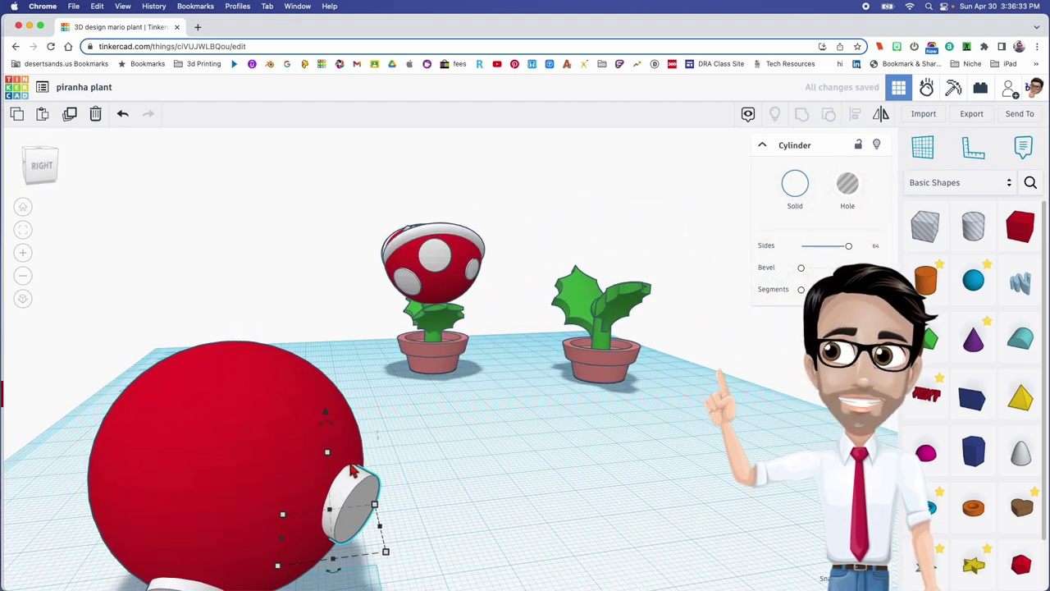
drag(325, 426, 315, 392)
right_drag(403, 468, 394, 509)
mouse_move(398, 503)
mouse_down()
mouse_move(414, 495)
mouse_move(394, 492)
mouse_up()
right_drag(394, 493, 306, 414)
drag(213, 316, 195, 309)
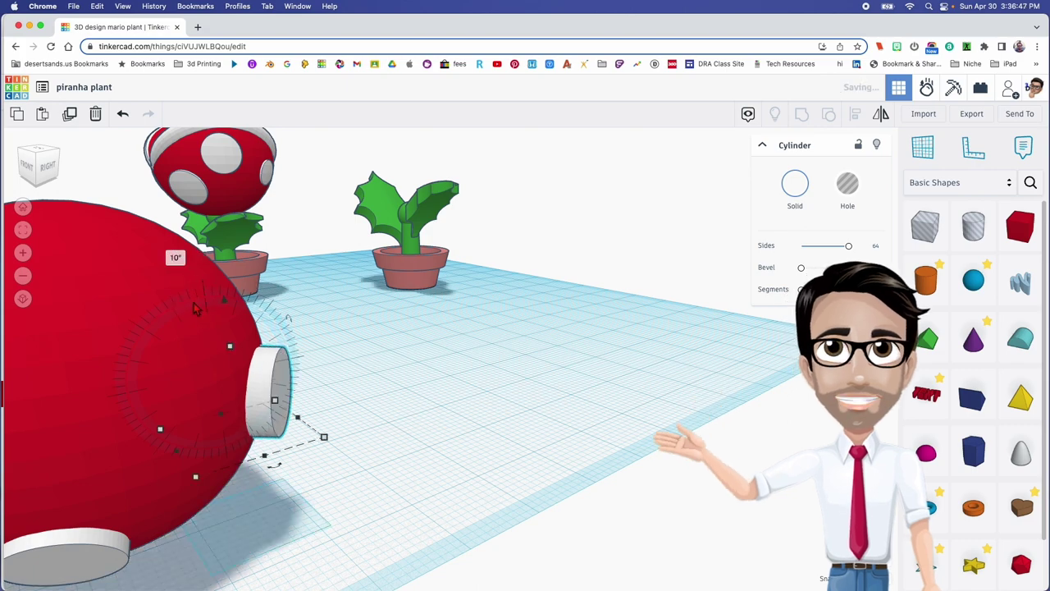
right_drag(288, 392, 176, 397)
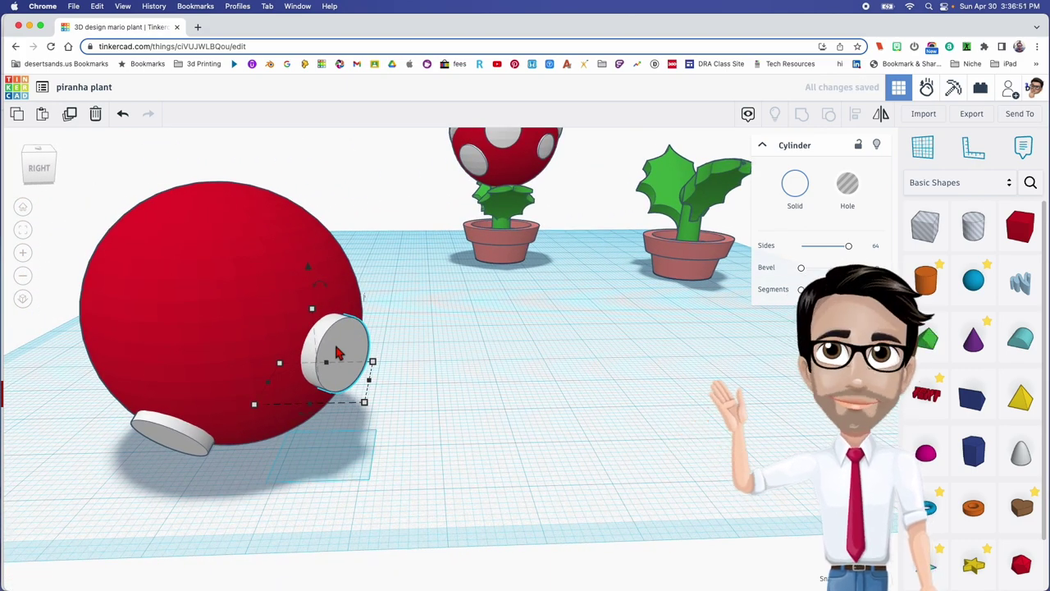
Step: Duplicate the raised cylinder, mirror the copy and move it across to the opposite side of the sphere
key(super+d)
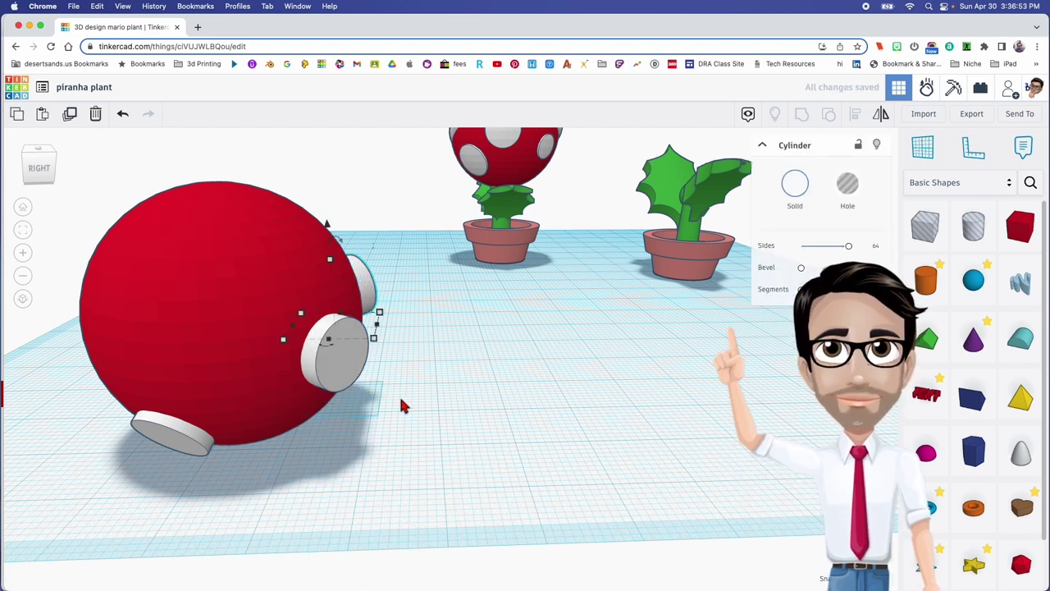
key(m)
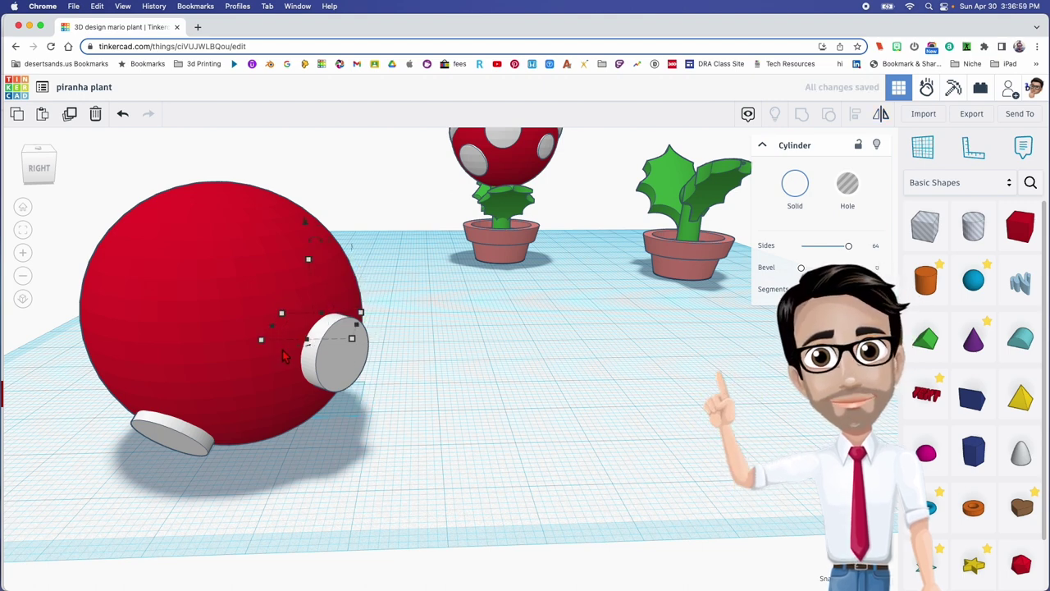
key(Left)
key(Left)
key(Left)
key(Left)
key(Left)
key(Left)
key(Left)
key(Left)
key(Left)
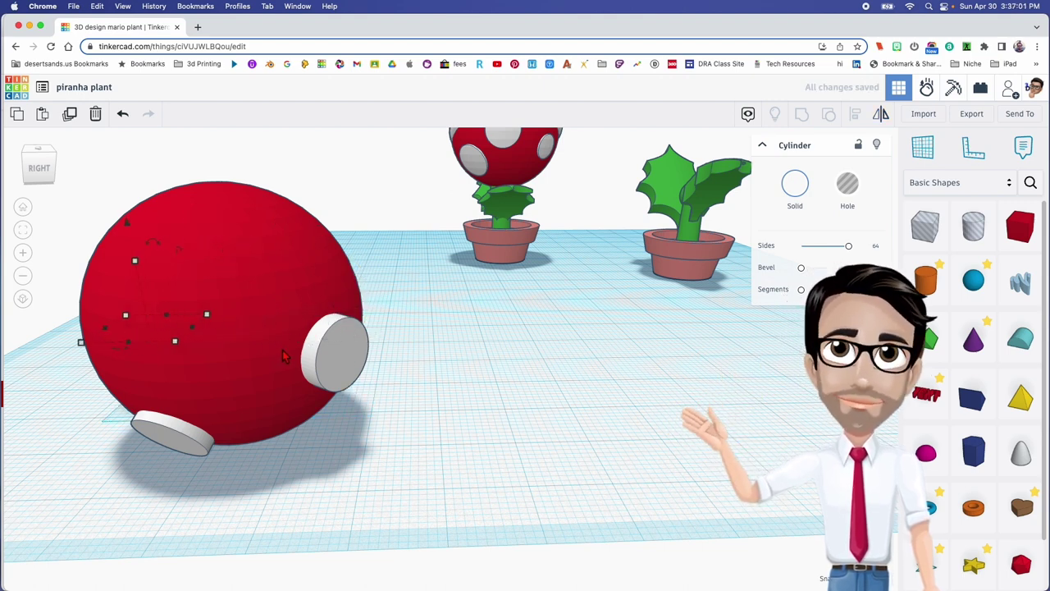
Step: Move the mirrored cylinder into the sphere's surface and turn it -11° about the vertical axis
key(f)
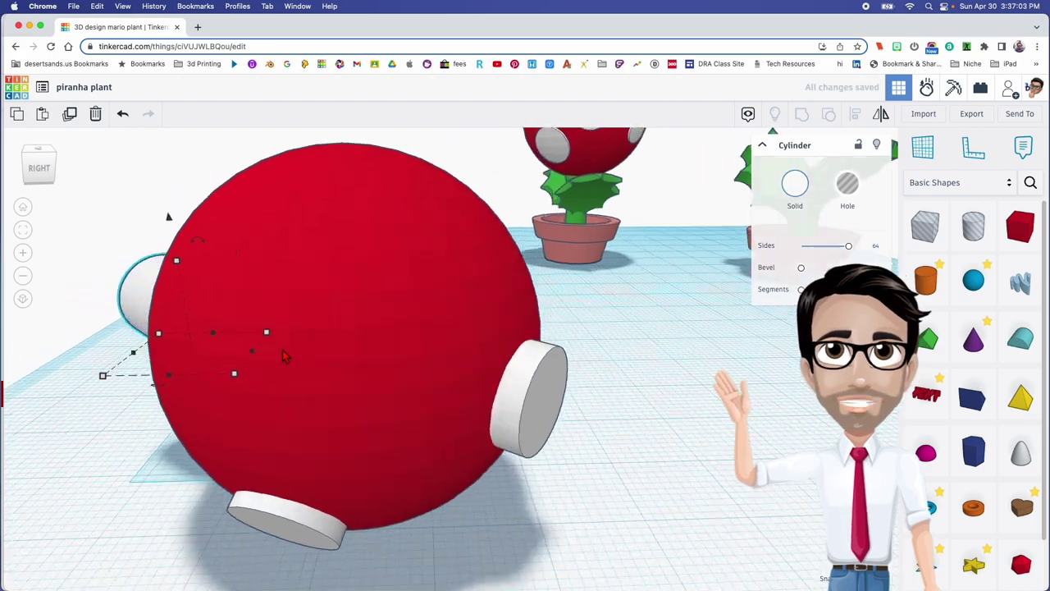
right_drag(277, 353, 508, 377)
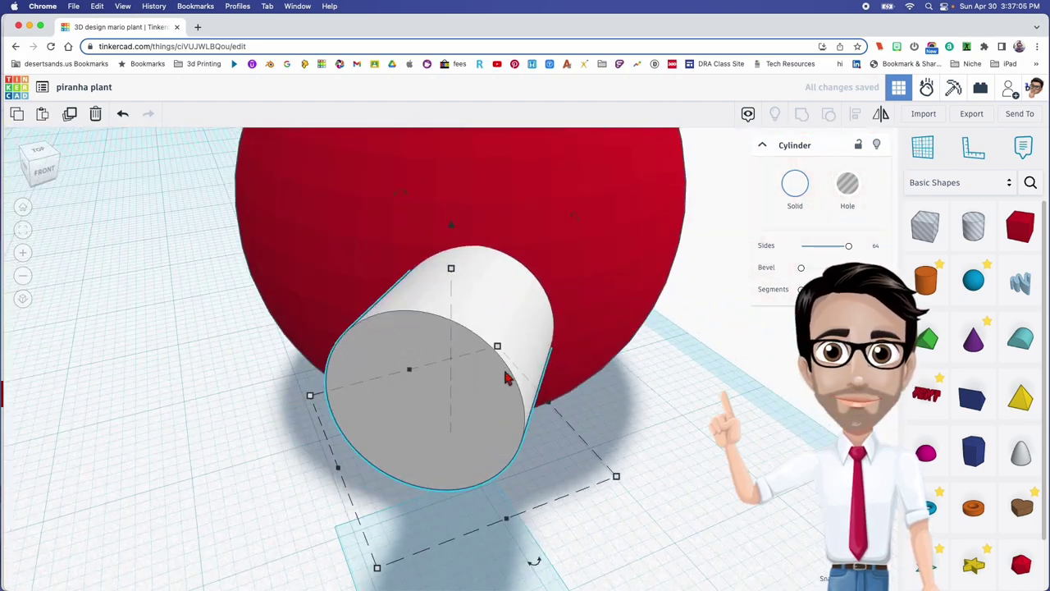
drag(459, 402, 457, 316)
right_drag(455, 310, 469, 337)
drag(526, 433, 559, 422)
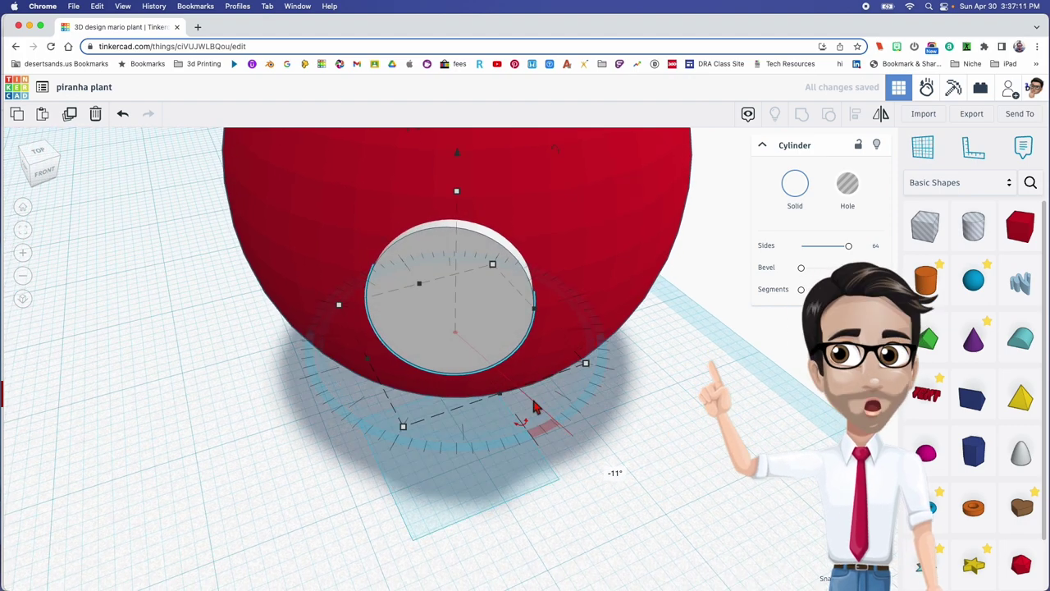
scroll(538, 412, down, 4)
right_drag(538, 407, 492, 377)
click(507, 384)
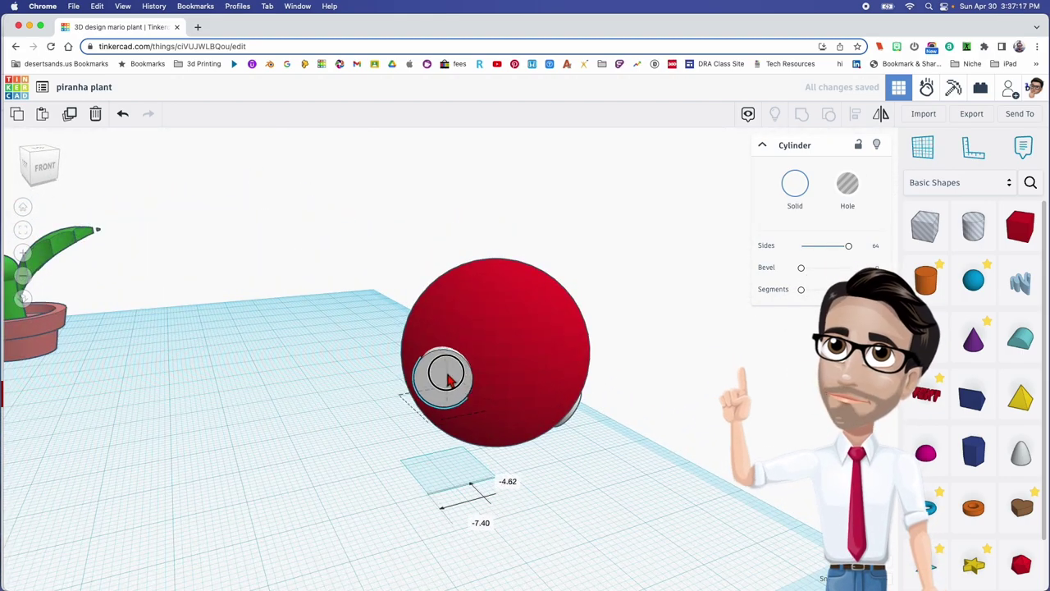
drag(574, 407, 430, 416)
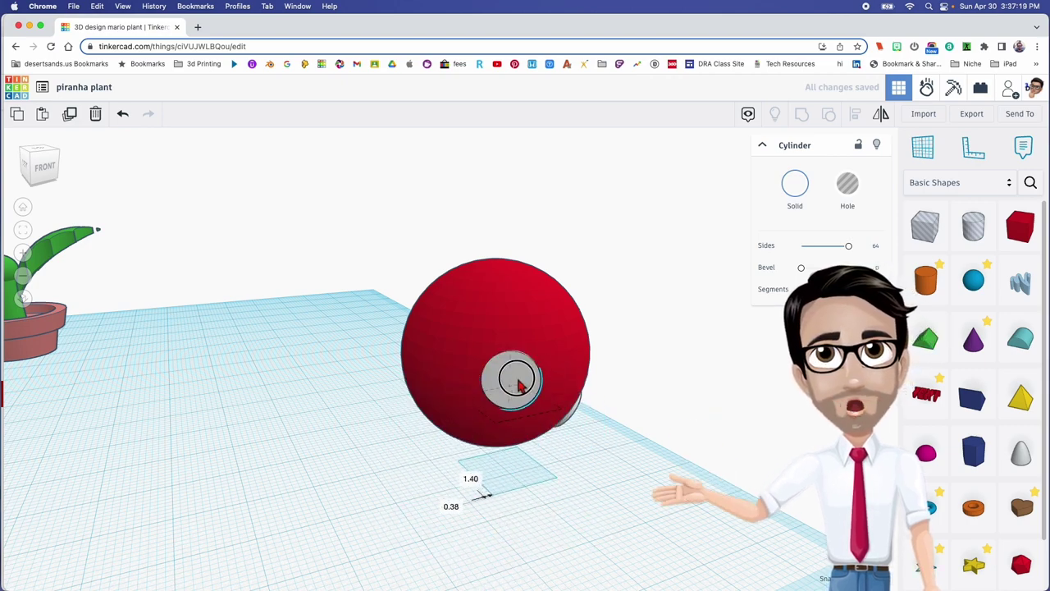
key(super+z)
Step: Place another copy of the white cylinder farther around the back of the sphere
scroll(551, 403, down, 5)
right_drag(563, 410, 404, 435)
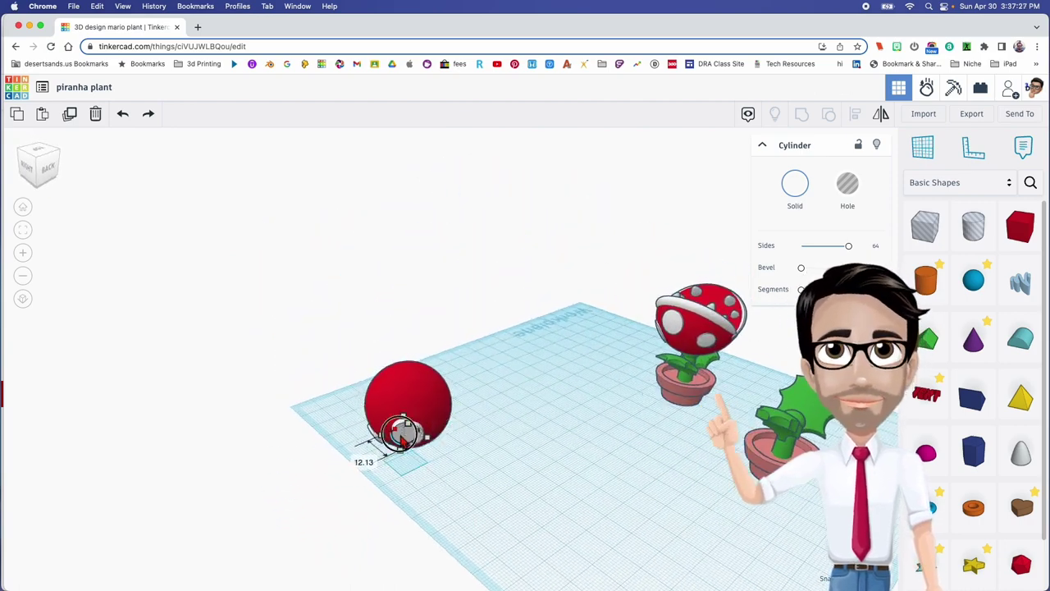
scroll(456, 420, up, 10)
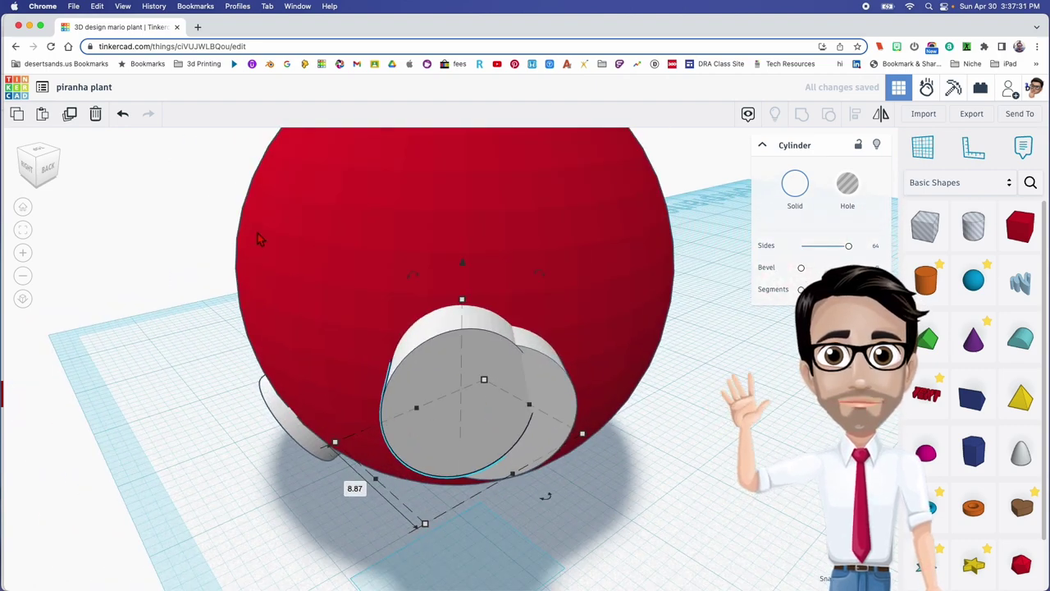
click(124, 126)
drag(435, 378, 665, 351)
right_drag(664, 352, 711, 444)
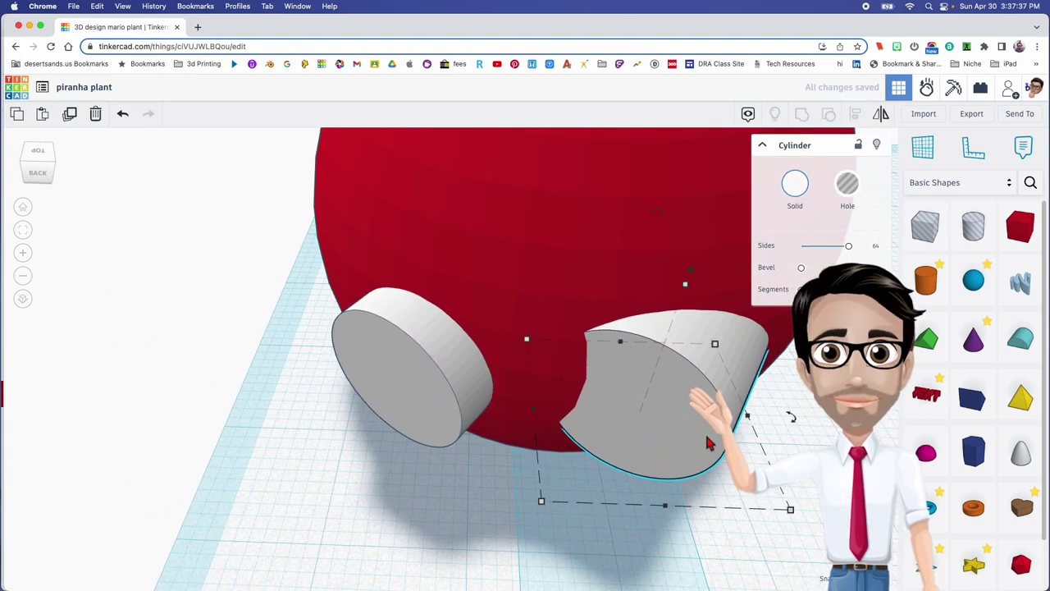
Step: Turn the new back cylinder about the vertical axis so its face points outward from the sphere
drag(795, 419, 755, 322)
right_drag(753, 398, 699, 515)
drag(761, 564, 801, 550)
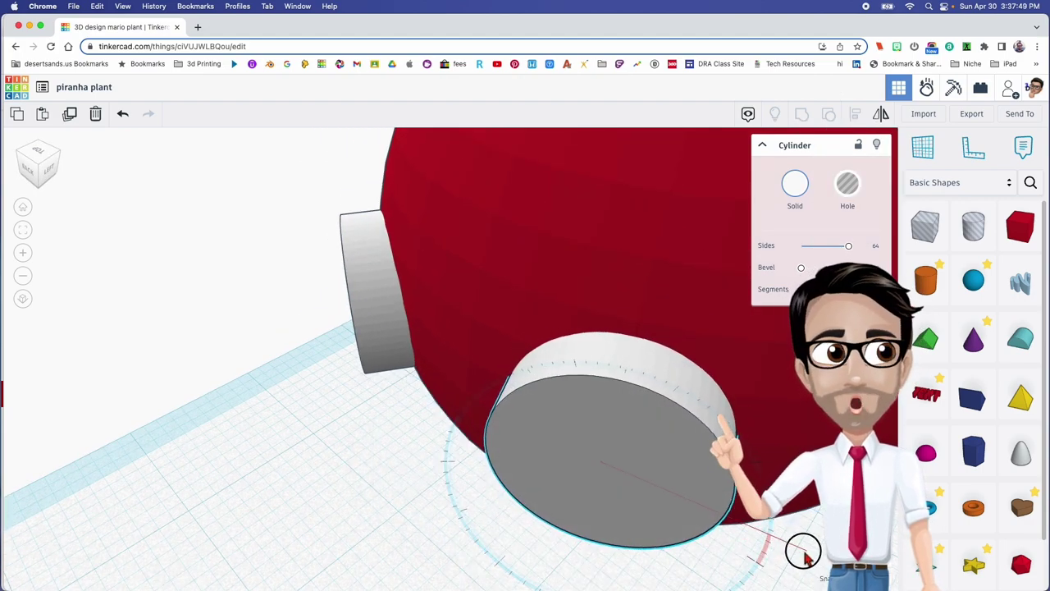
Step: Place one more copy of the cylinder on the sphere's left side, between the existing spots, and tilt it to follow the surface
key(f)
scroll(639, 439, down, 5)
middle_drag(678, 438, 464, 487)
right_drag(465, 487, 578, 504)
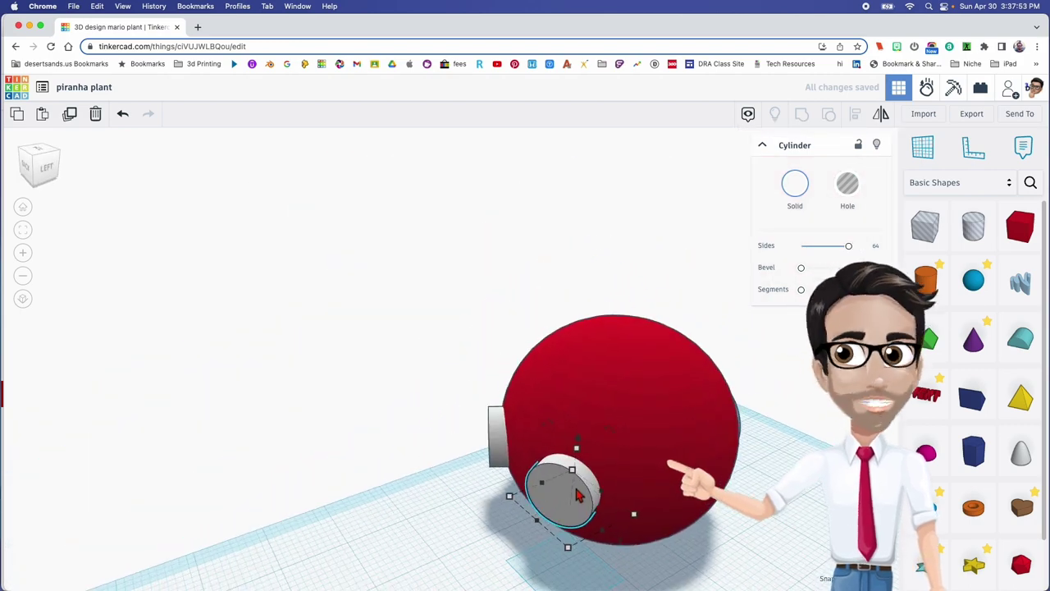
drag(578, 504, 735, 532)
right_drag(735, 532, 701, 438)
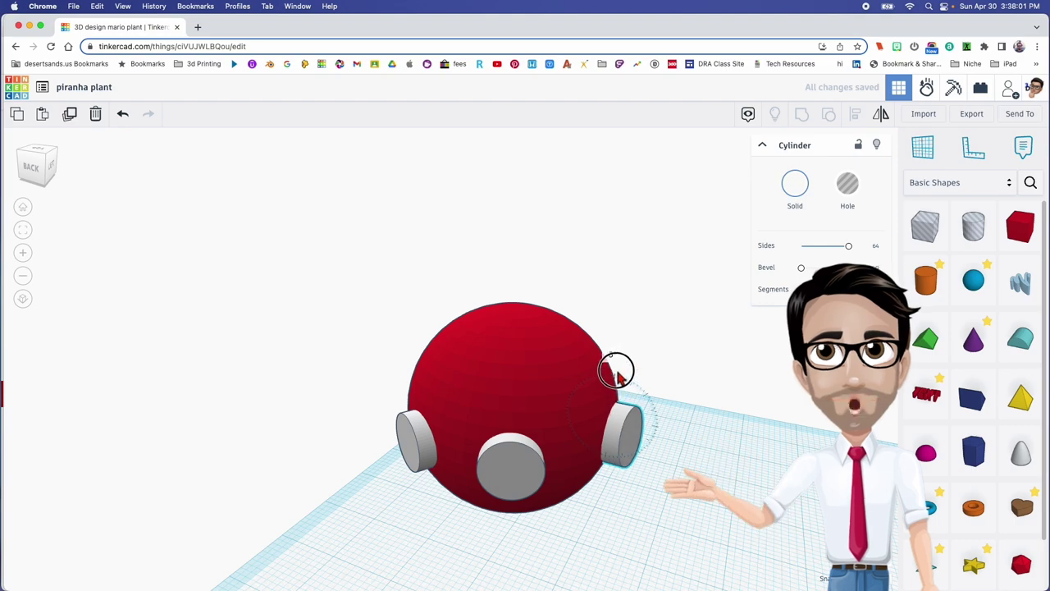
right_drag(698, 418, 576, 369)
right_drag(698, 476, 532, 340)
scroll(687, 461, down, 3)
middle_drag(687, 461, 387, 406)
middle_drag(533, 423, 239, 397)
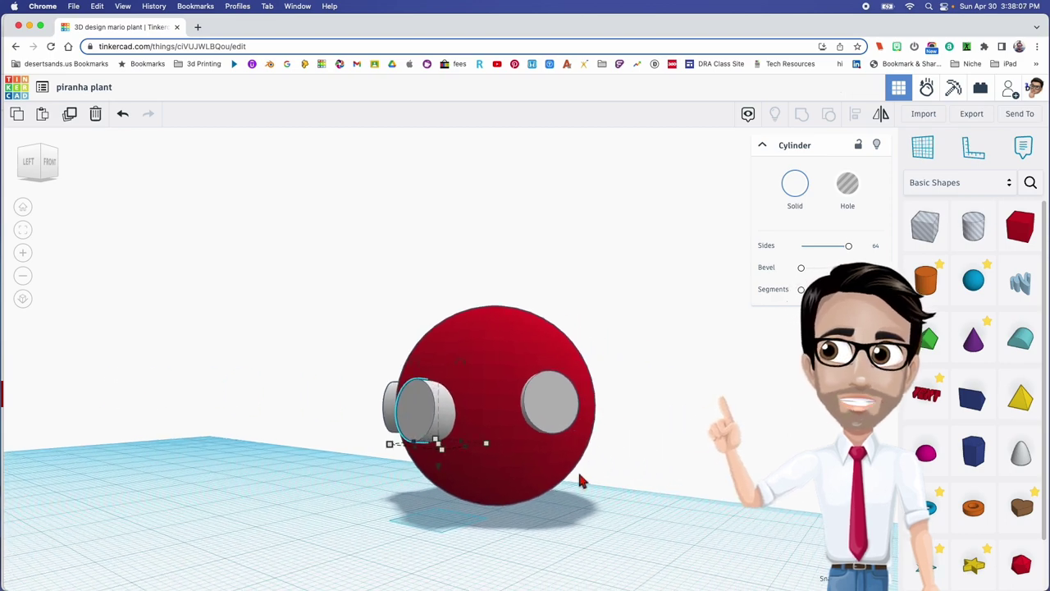
Step: Duplicate the white cylinder and move the copy around and down to a free area on the sphere's lower half
middle_drag(580, 481, 340, 454)
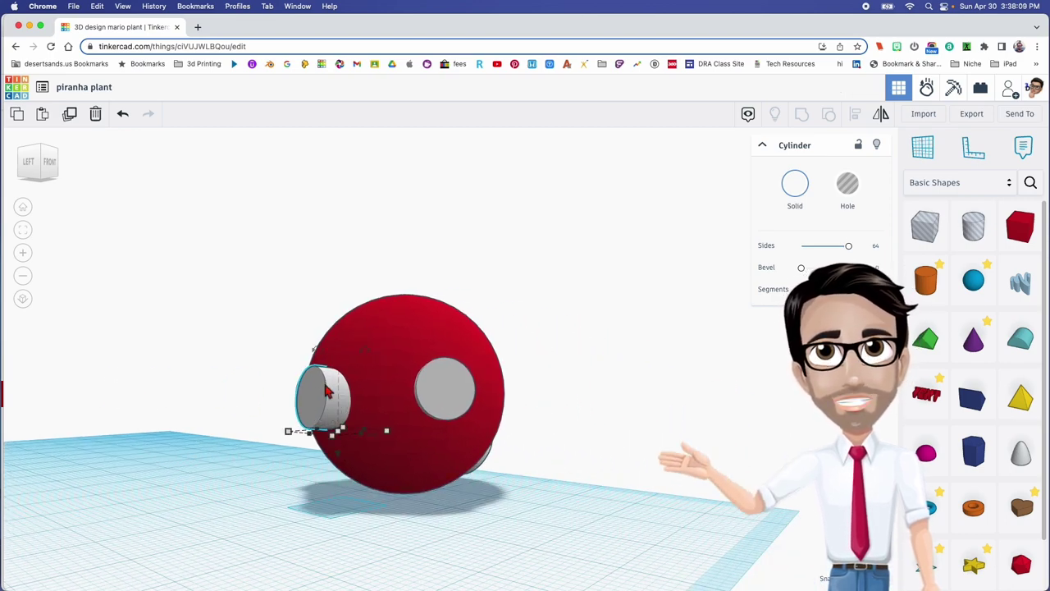
key(super+d)
drag(451, 378, 393, 408)
drag(392, 467, 392, 509)
right_drag(402, 448, 481, 375)
drag(486, 372, 448, 376)
Step: Tilt the lower cylinder copy to follow the sphere's curve and seat it against the surface
right_drag(468, 394, 518, 401)
drag(448, 478, 460, 502)
drag(400, 433, 411, 425)
middle_drag(410, 425, 317, 449)
right_drag(345, 424, 164, 414)
middle_drag(442, 402, 254, 450)
right_drag(342, 419, 389, 422)
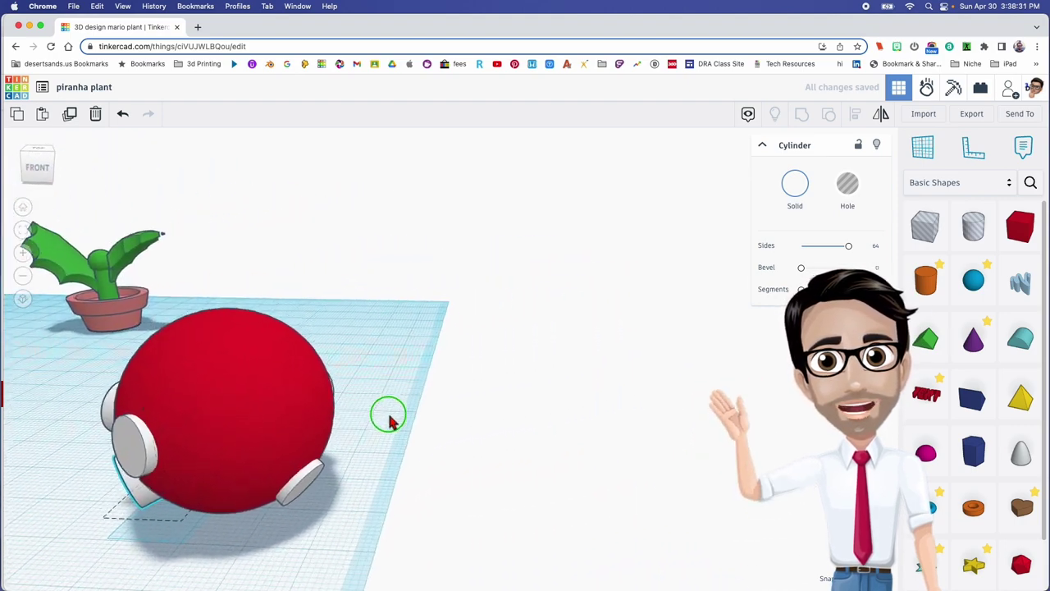
Step: Raise the low cylinder on the sphere's opposite side to about 13.5 mm above the workplane and reposition it in the surface
middle_drag(222, 436, 258, 416)
click(350, 449)
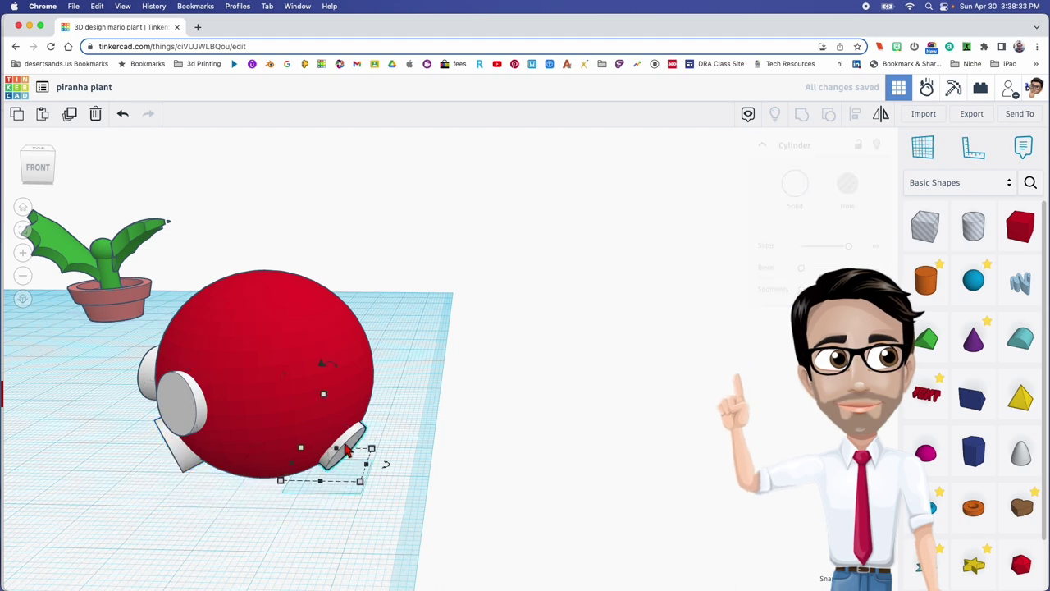
drag(323, 368, 324, 295)
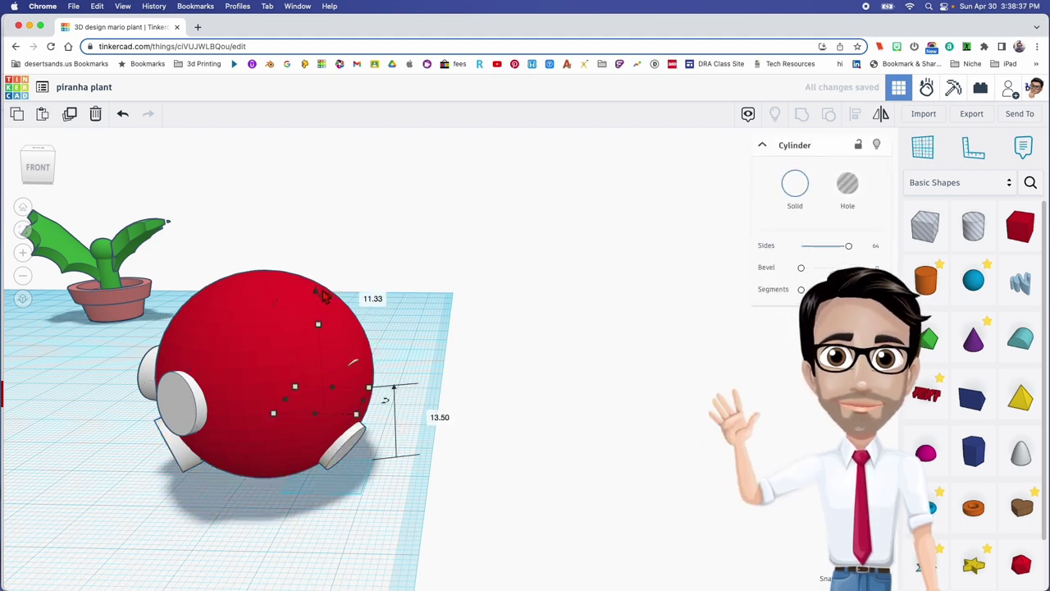
right_drag(351, 369, 447, 355)
drag(435, 353, 446, 328)
right_drag(446, 328, 417, 363)
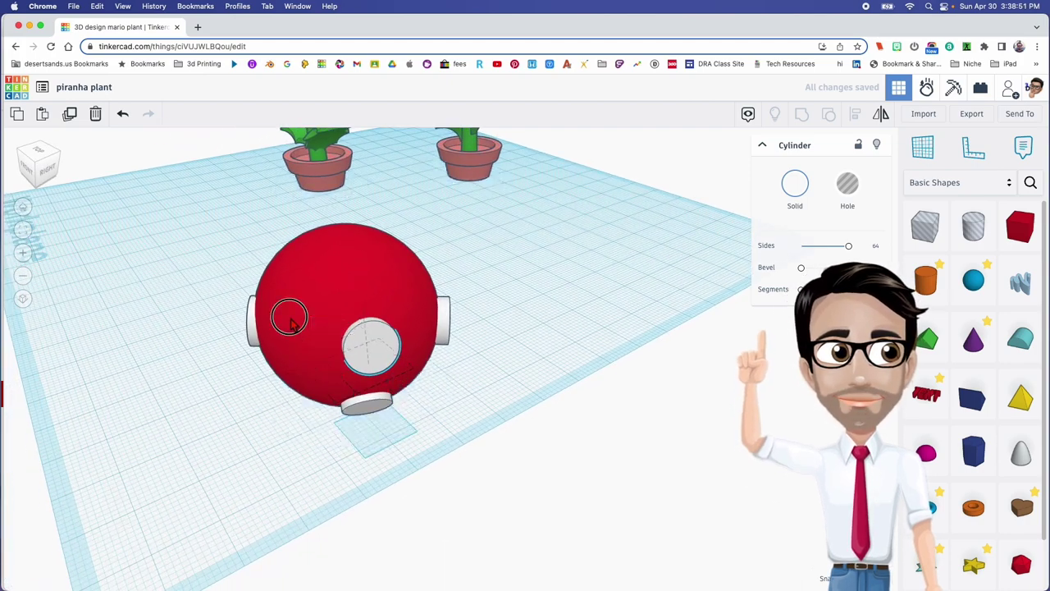
Step: Place a copy of the red sphere beside the original, without the white spots
click(294, 325)
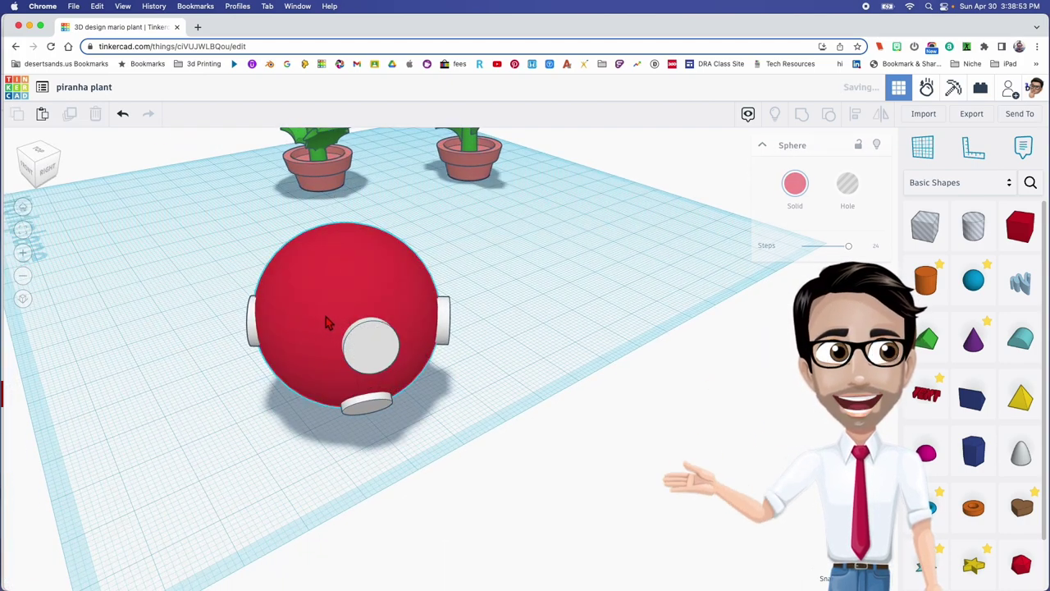
click(298, 320)
alt+drag(297, 320, 562, 297)
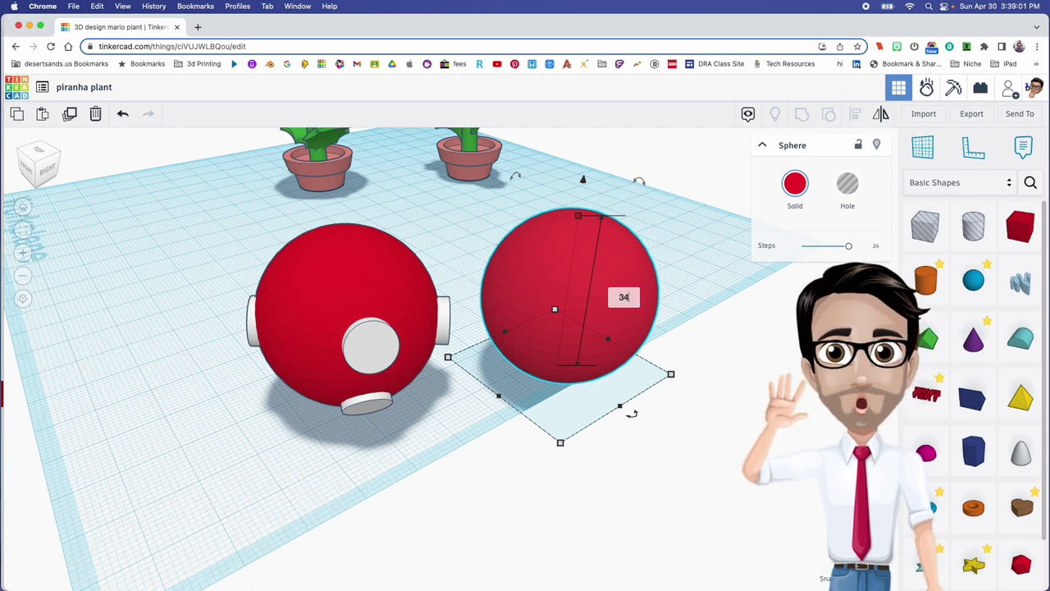
Step: Set the copied sphere's height, width and length to 34 mm and turn it into a hole
key(Return)
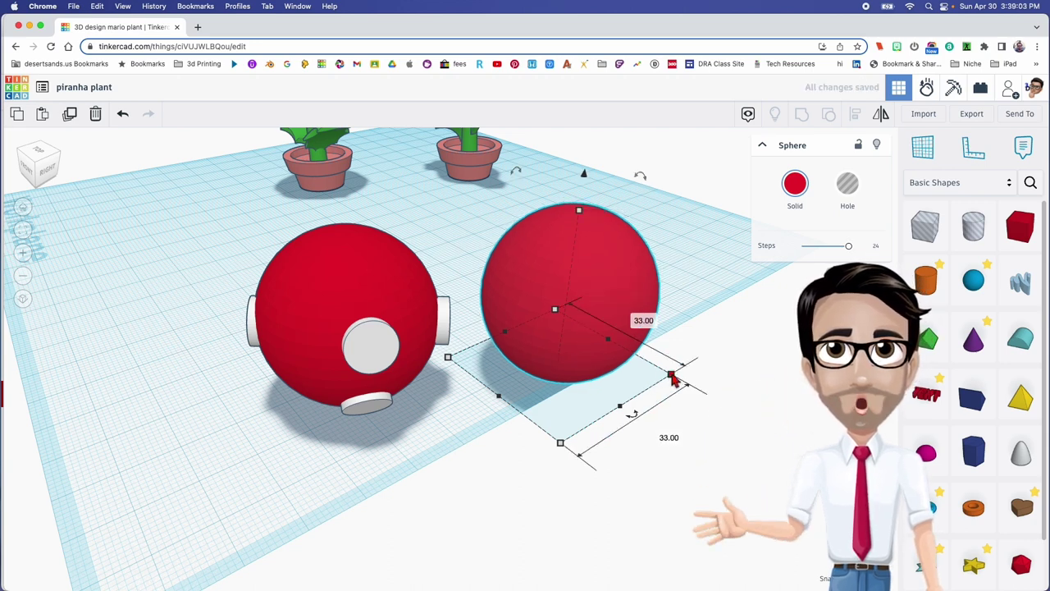
click(644, 320)
text(34)
key(Return)
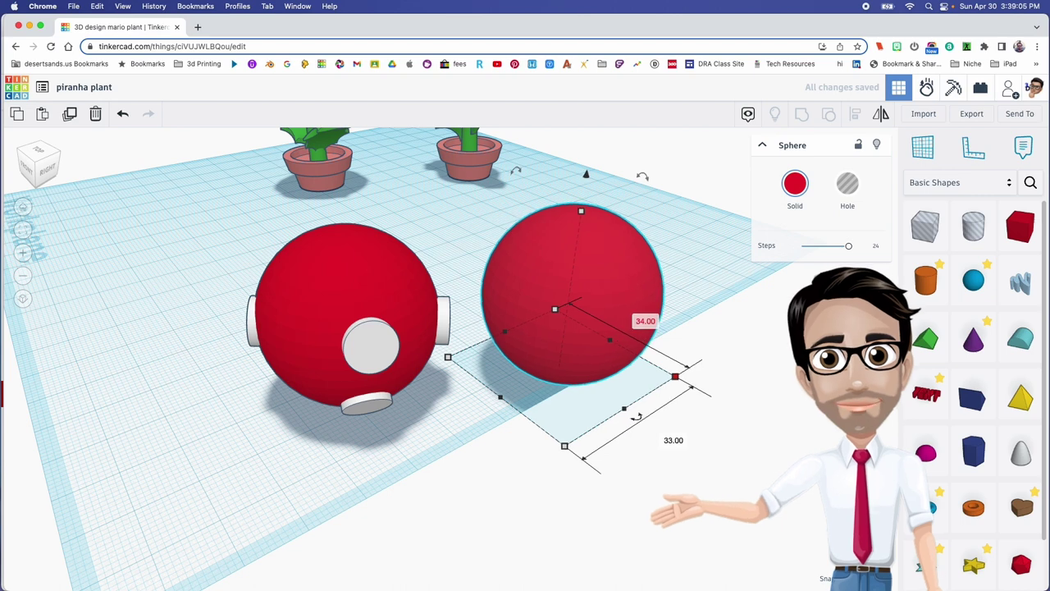
click(680, 440)
text(34)
key(Return)
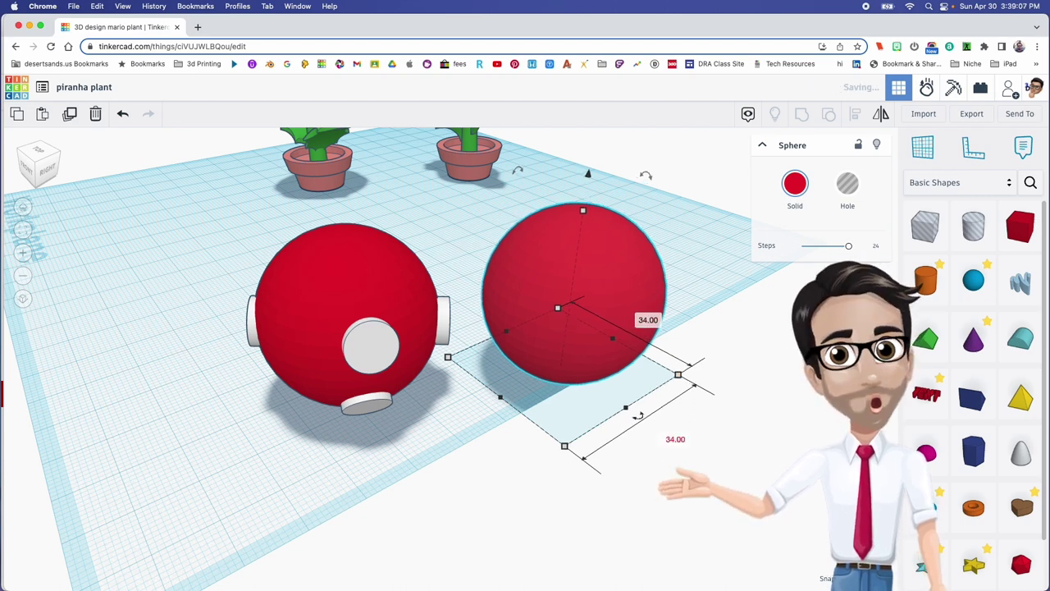
click(847, 184)
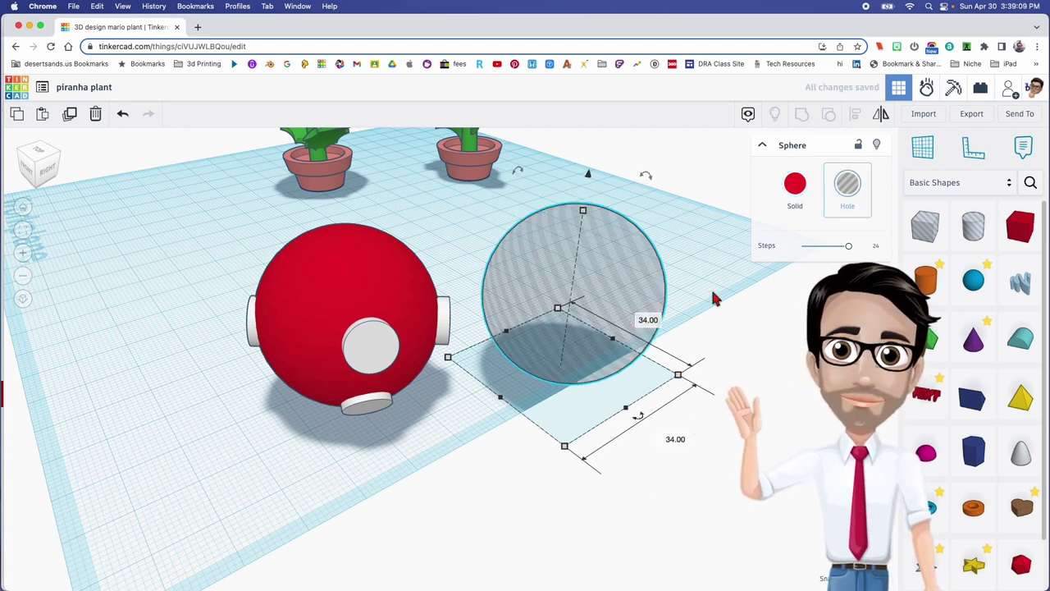
Step: Move the red sphere with all its white spots farther away from the hole sphere
drag(242, 254, 446, 403)
drag(392, 313, 255, 310)
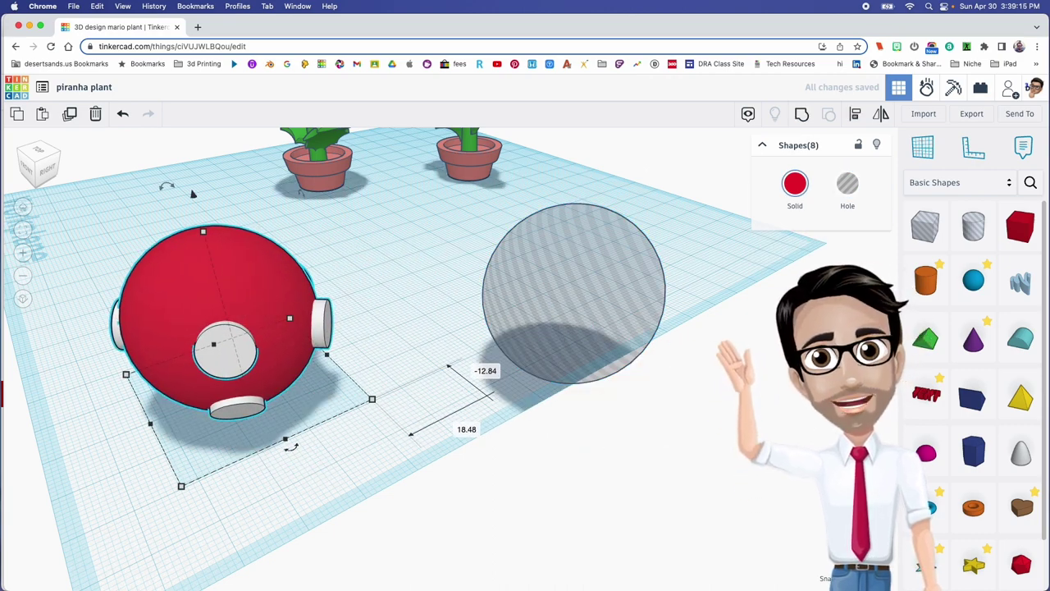
Step: Add a solid box around the hole sphere, scale it up uniformly until it encloses the sphere, and make it transparent
drag(1024, 238, 544, 435)
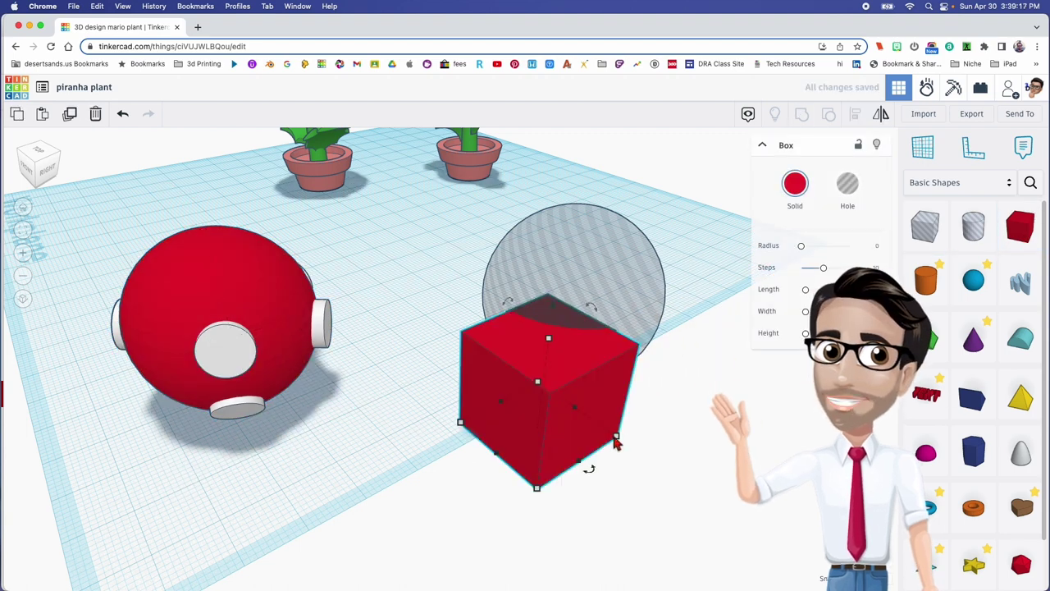
shift+drag(550, 338, 566, 186)
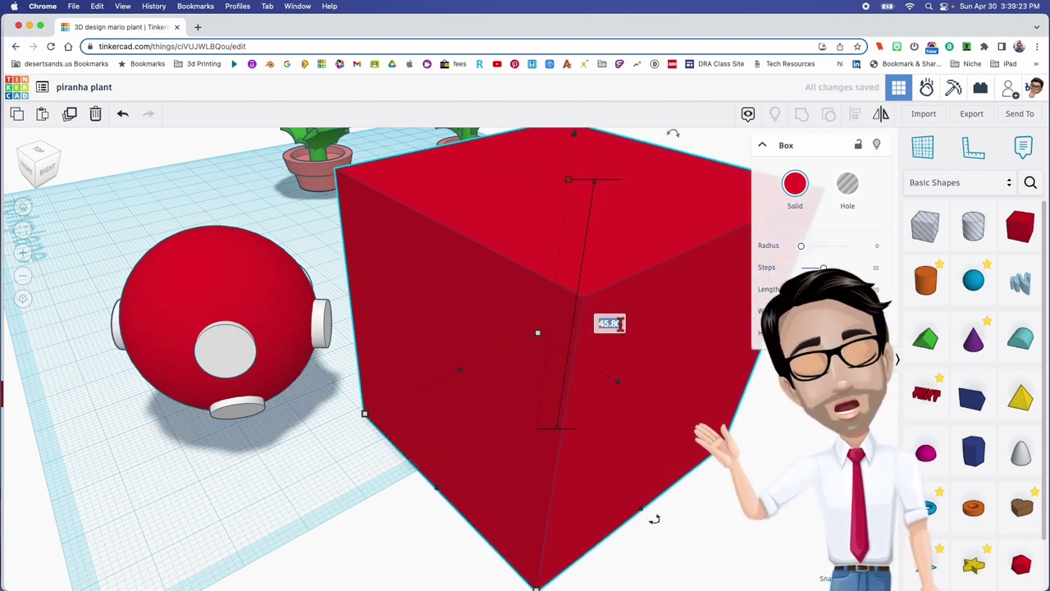
key(Return)
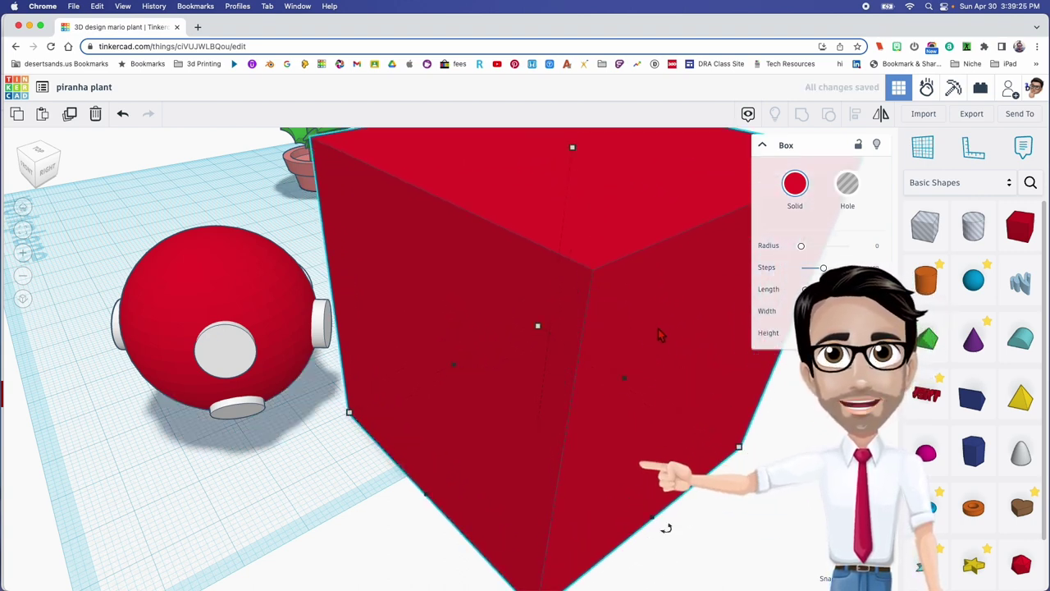
key(t)
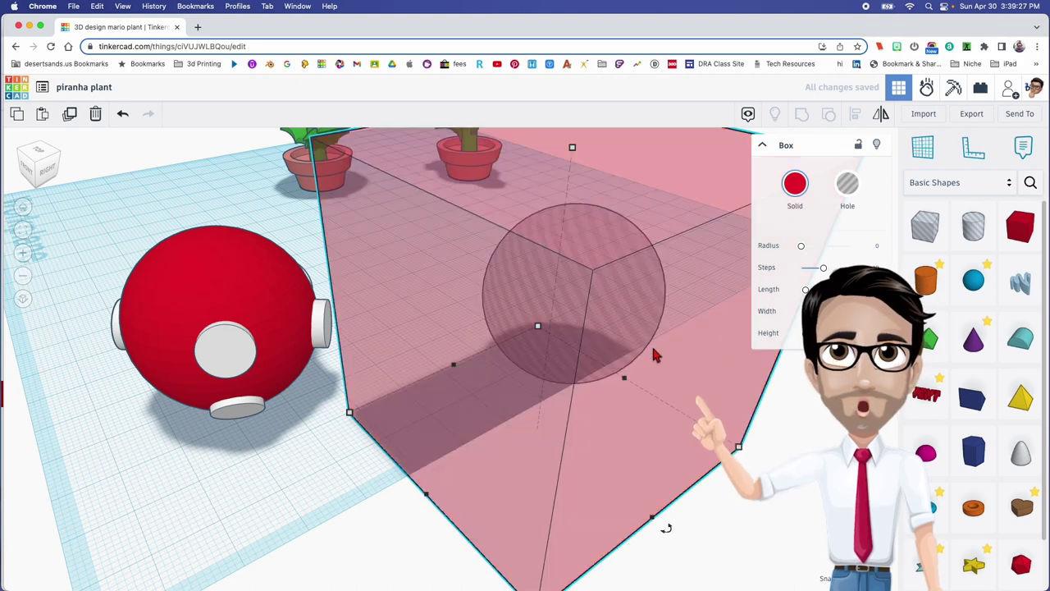
key(f)
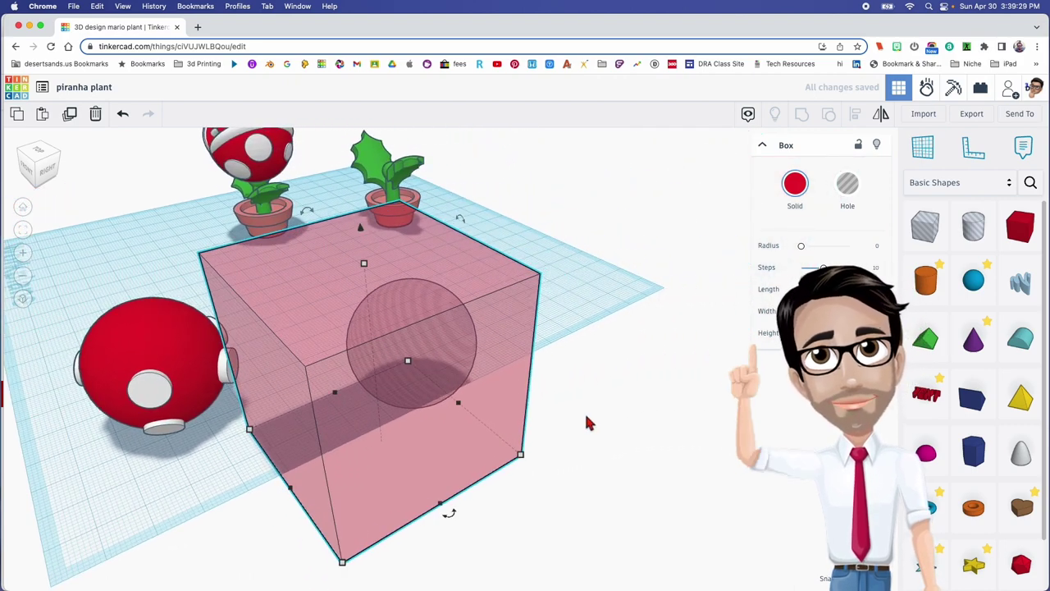
Step: Align the box and the hole sphere so the sphere sits centered inside the box
right_drag(587, 417, 469, 417)
drag(645, 339, 454, 418)
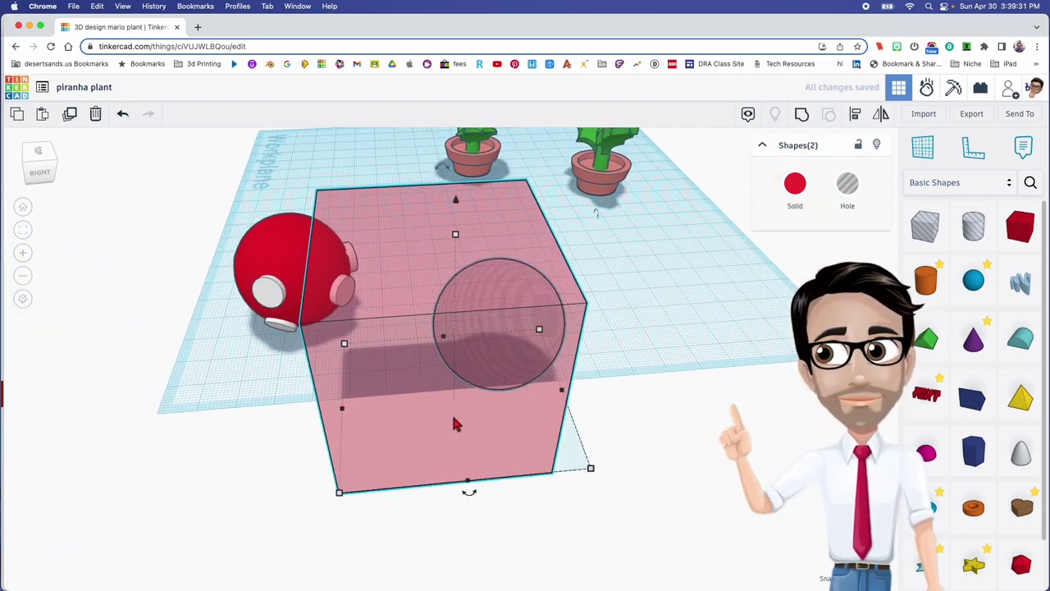
key(l)
click(469, 493)
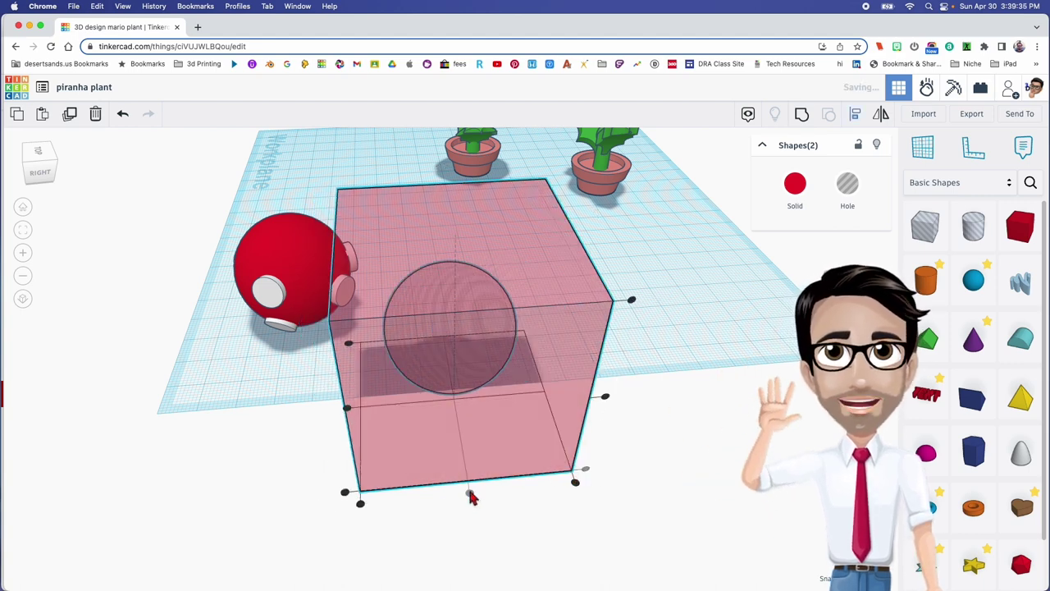
click(348, 409)
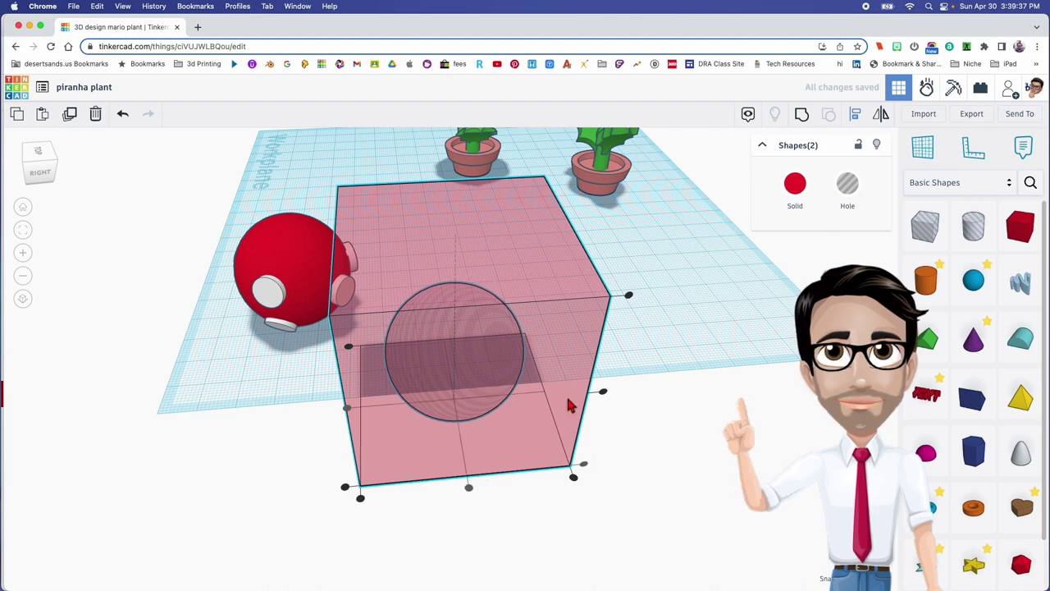
right_drag(606, 400, 714, 394)
middle_drag(454, 423, 620, 417)
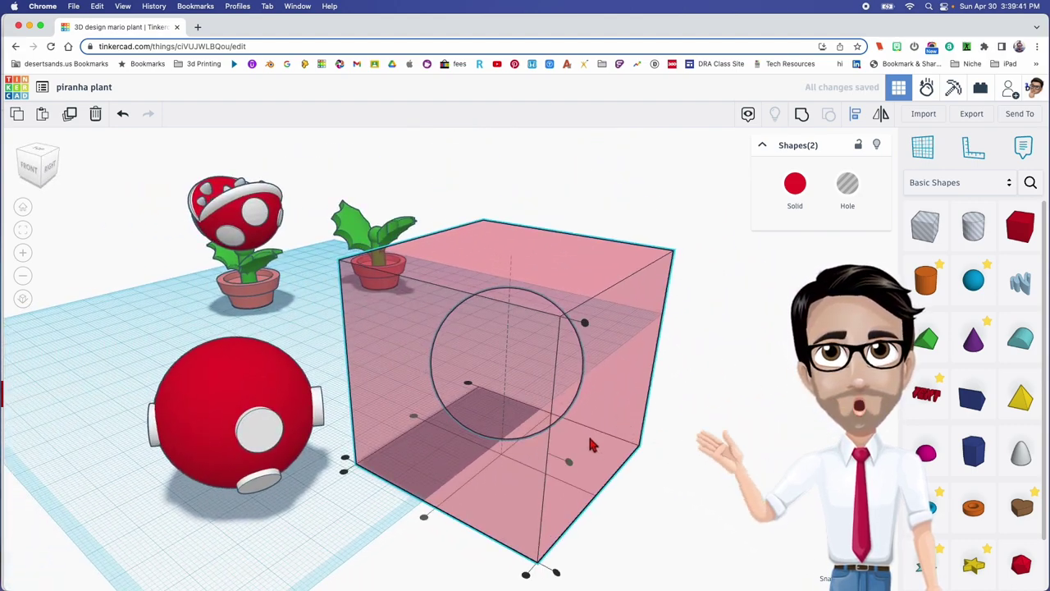
right_drag(589, 438, 642, 441)
Step: Group the box with the hole sphere and turn the grouped shape into a hole
click(494, 355)
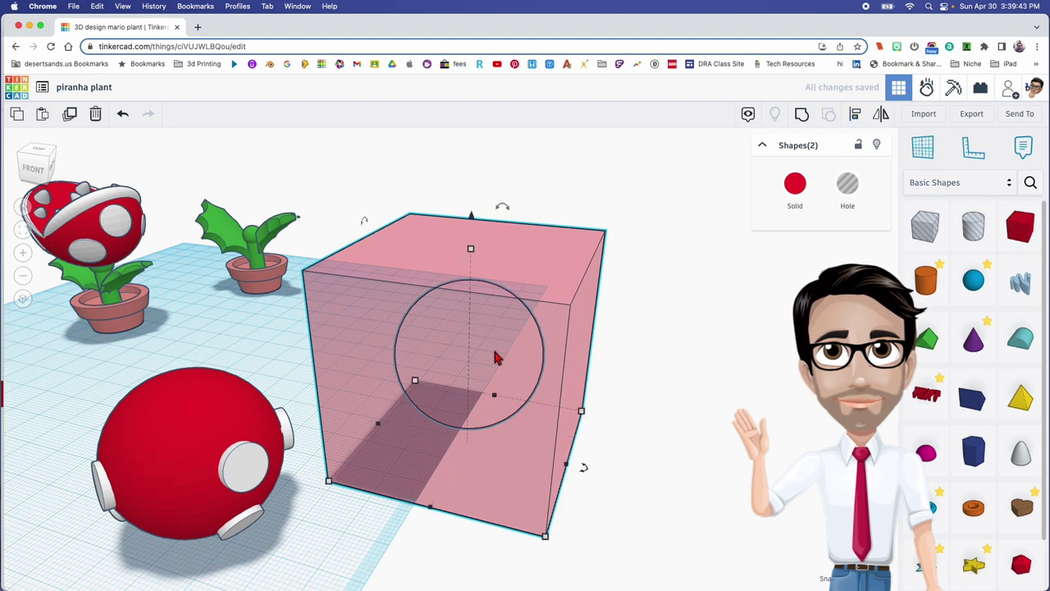
click(494, 356)
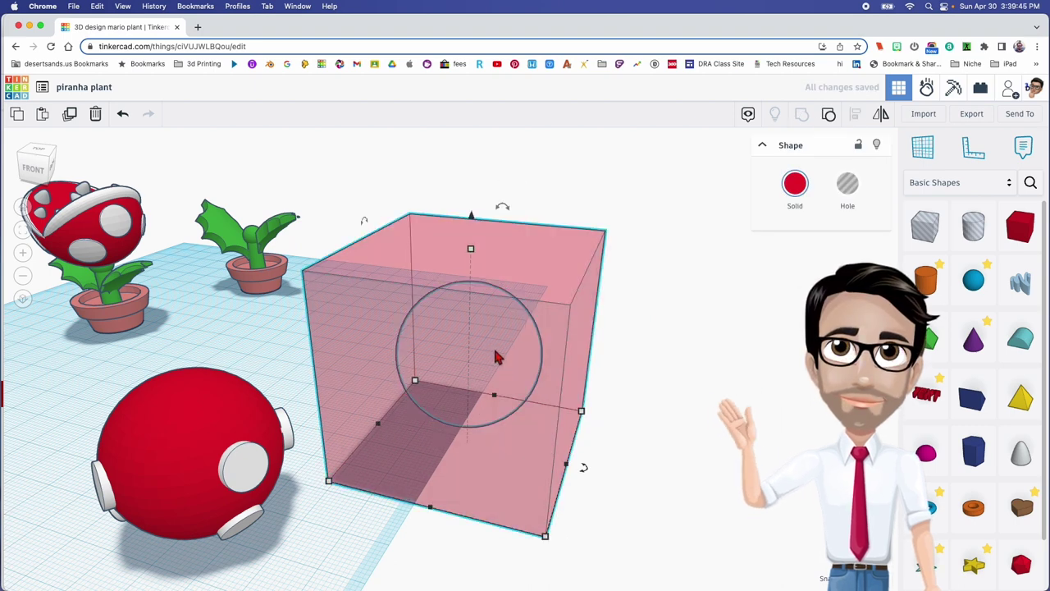
click(843, 205)
Step: Move the grouped hole shape onto the workplane beside the spotted red sphere
right_drag(591, 345, 669, 321)
drag(669, 320, 538, 229)
right_drag(539, 254, 510, 309)
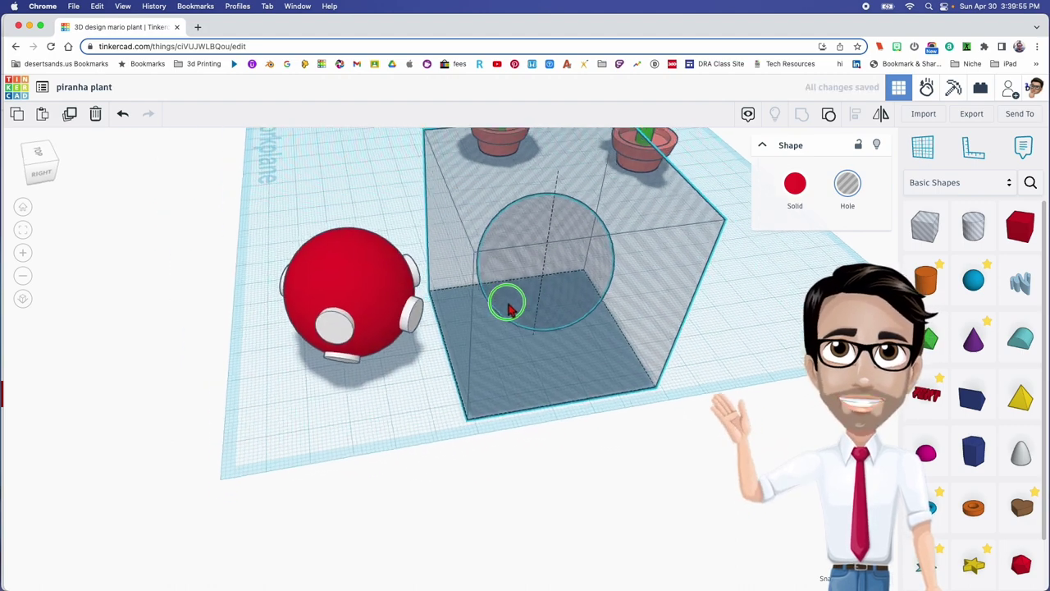
Step: Try to center-align the red sphere alone with the box-shaped hole, and undo the alignment
click(397, 292)
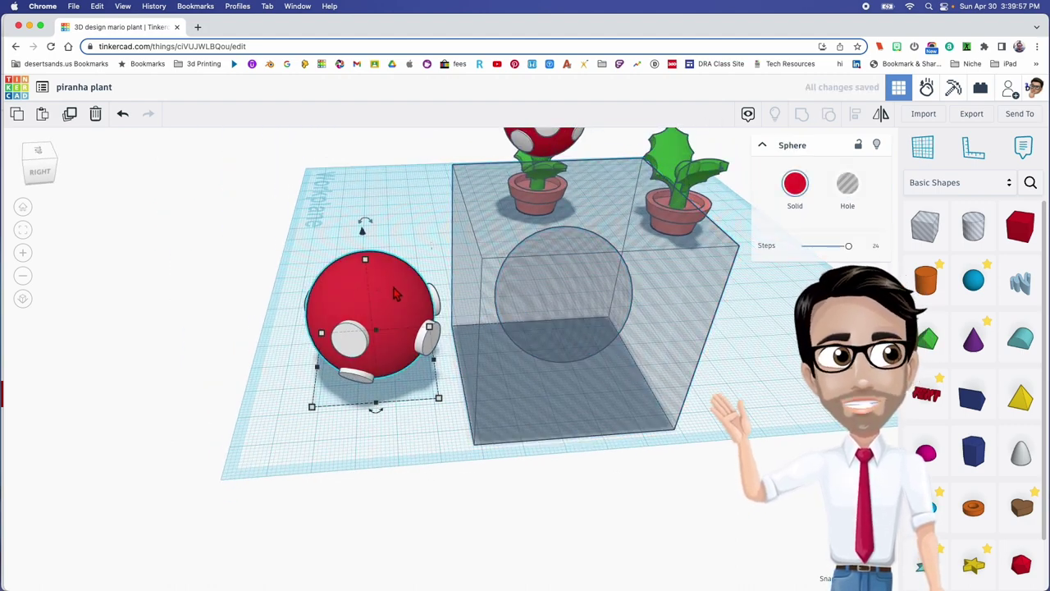
click(541, 279)
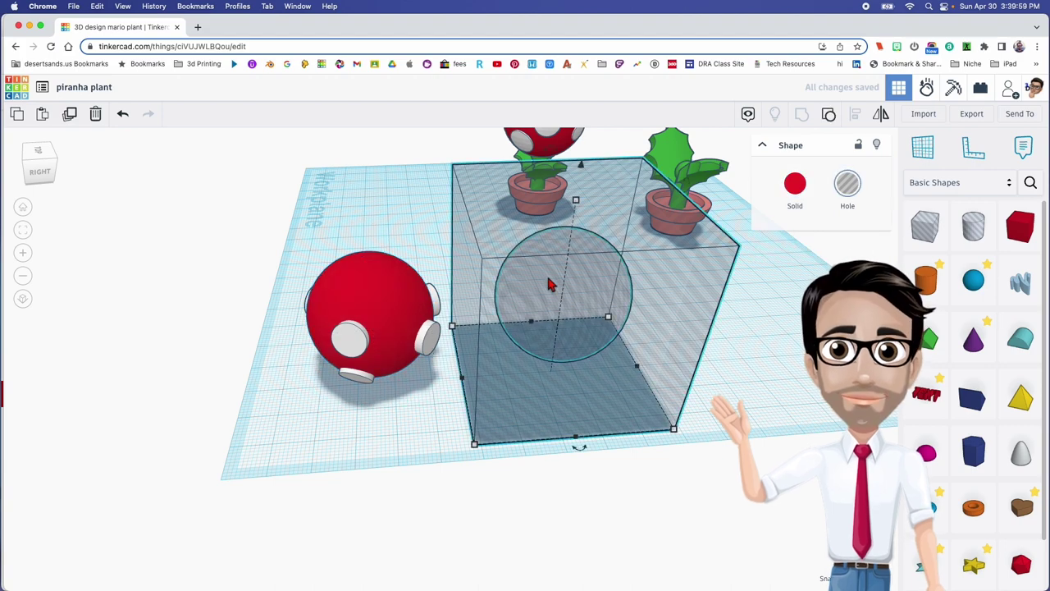
click(539, 300)
click(532, 306)
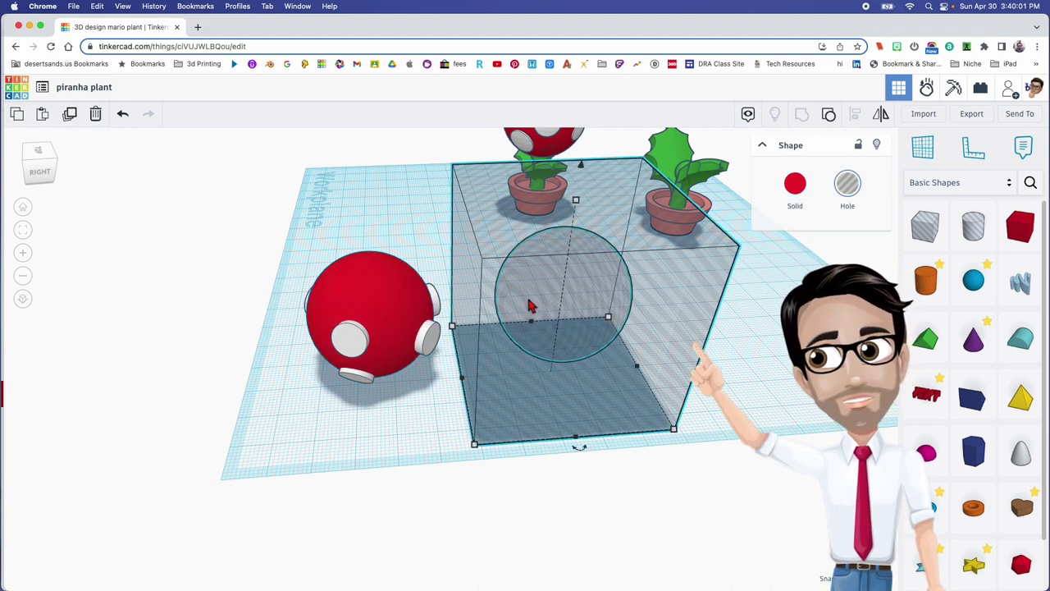
click(383, 290)
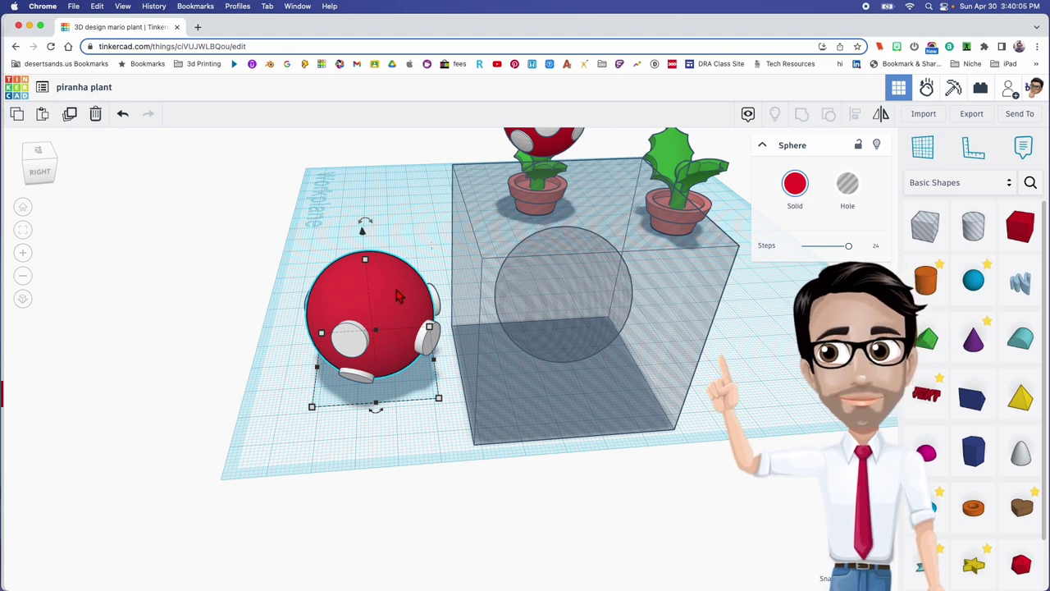
shift+click(507, 246)
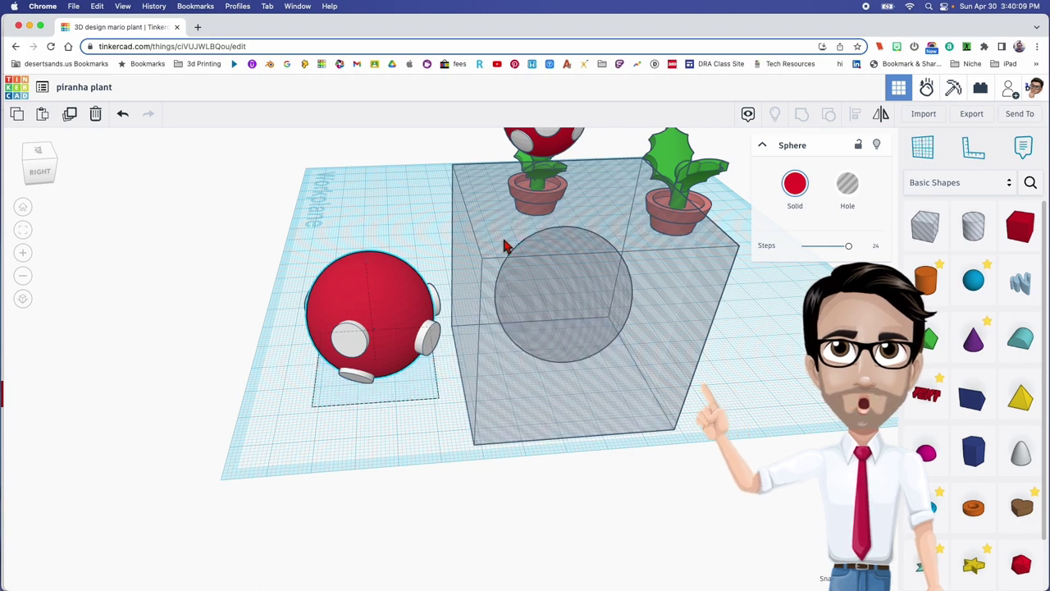
scroll(517, 267, up, 5)
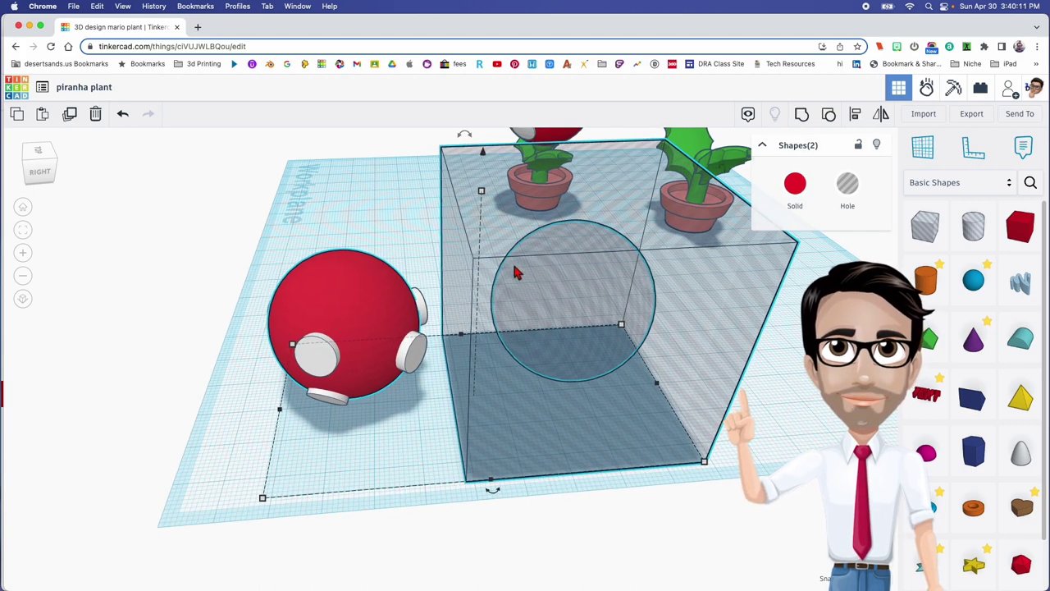
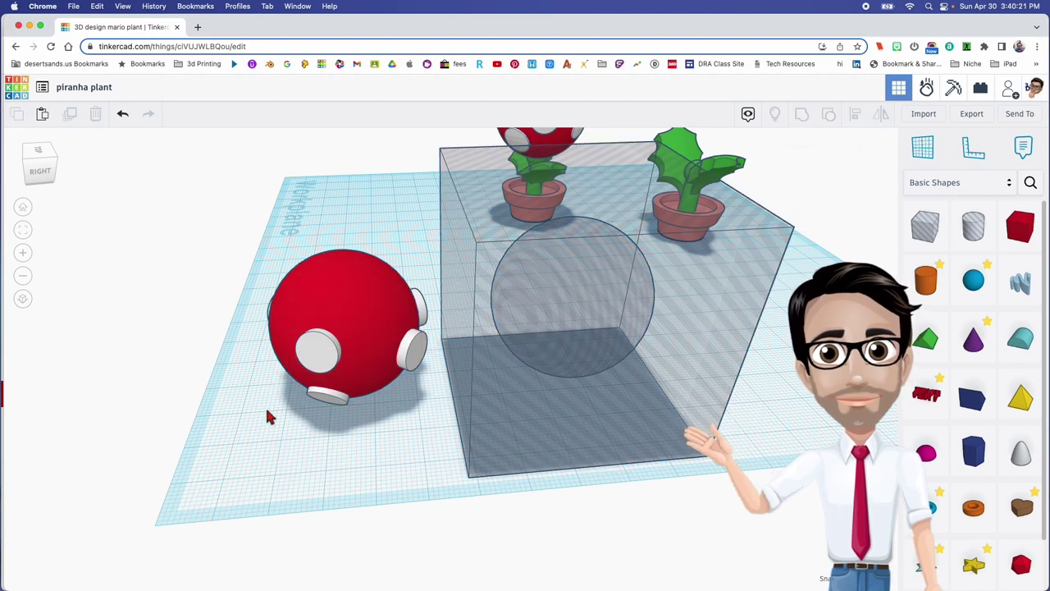
click(351, 281)
shift+click(492, 300)
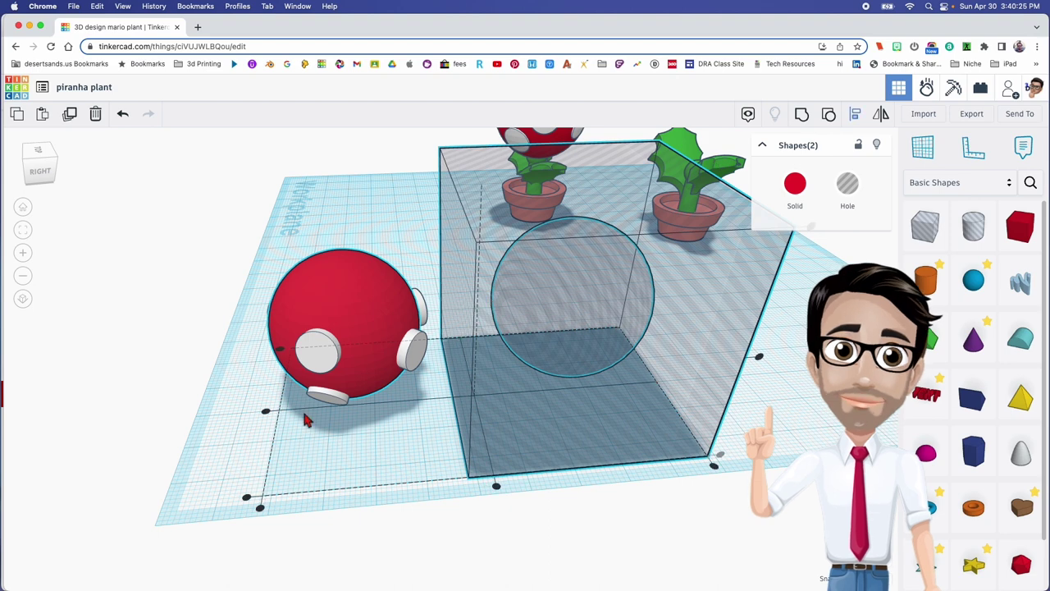
key(d)
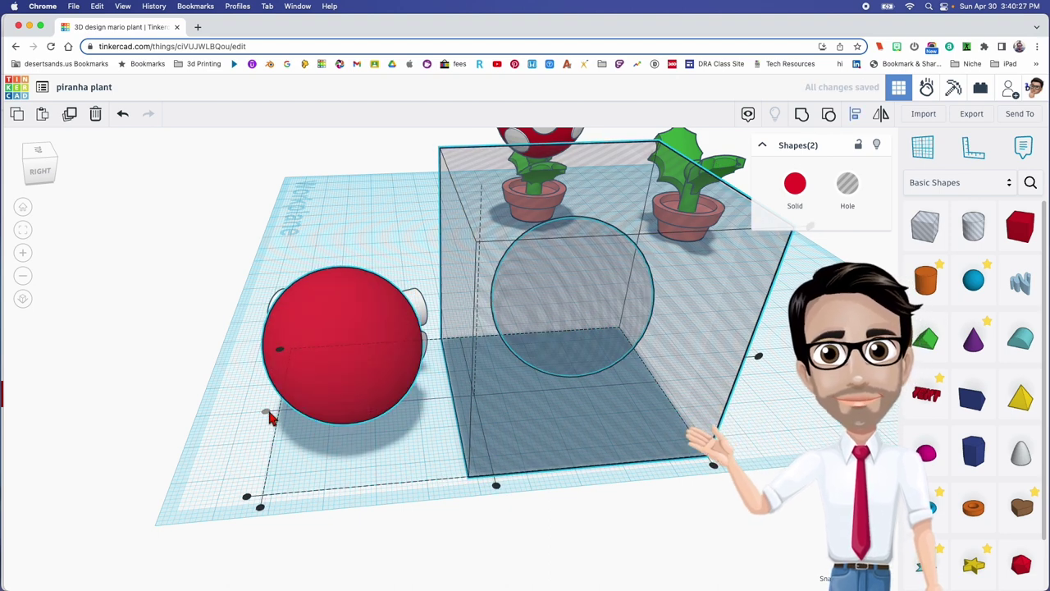
key(super+z)
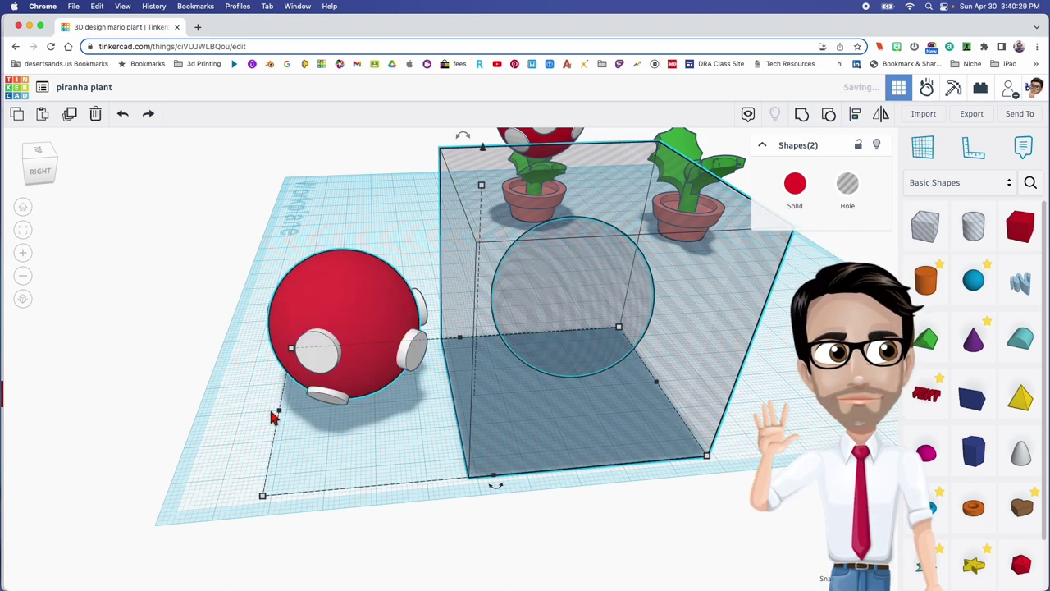
Step: Center the box-shaped hole on the stationary red sphere in all three directions
click(257, 419)
click(349, 328)
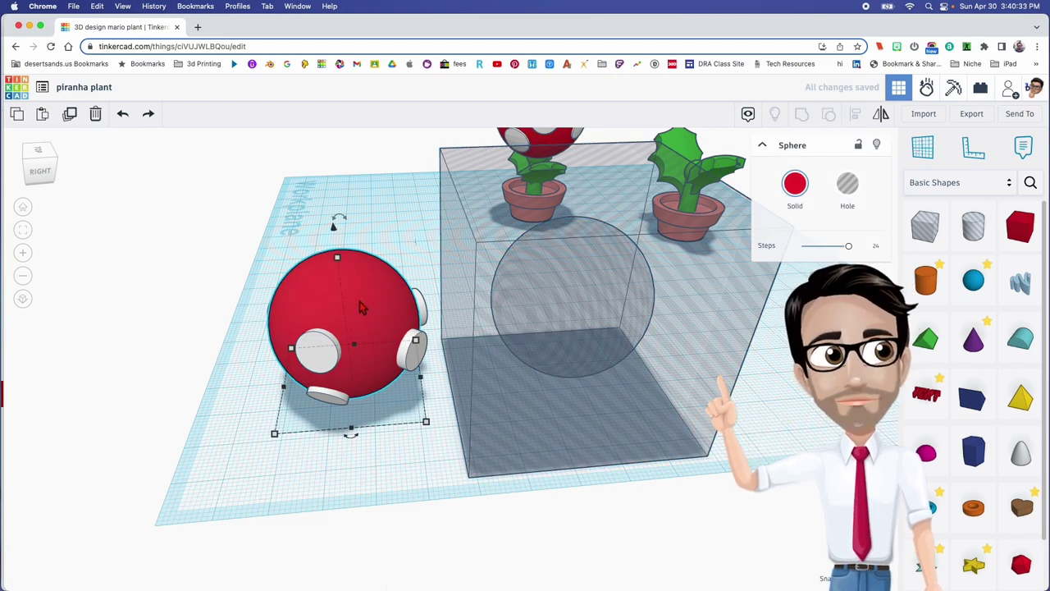
shift+click(484, 271)
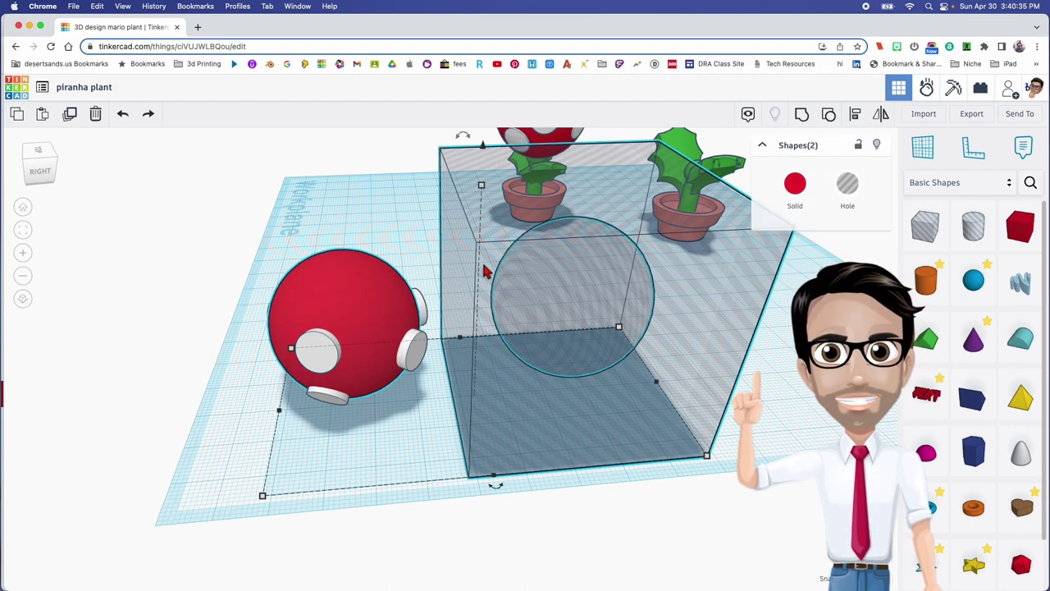
key(l)
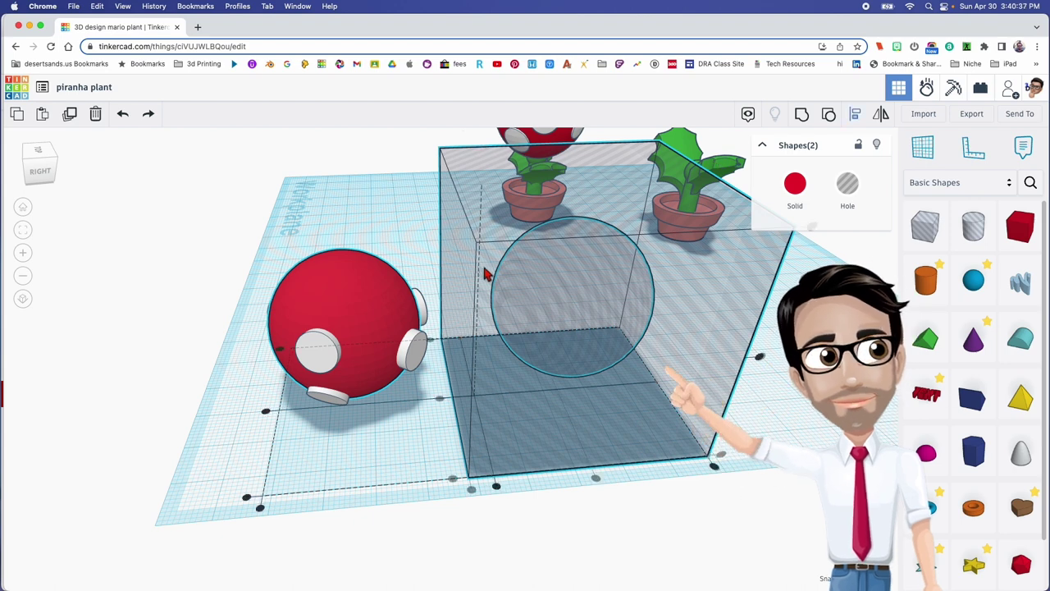
click(362, 304)
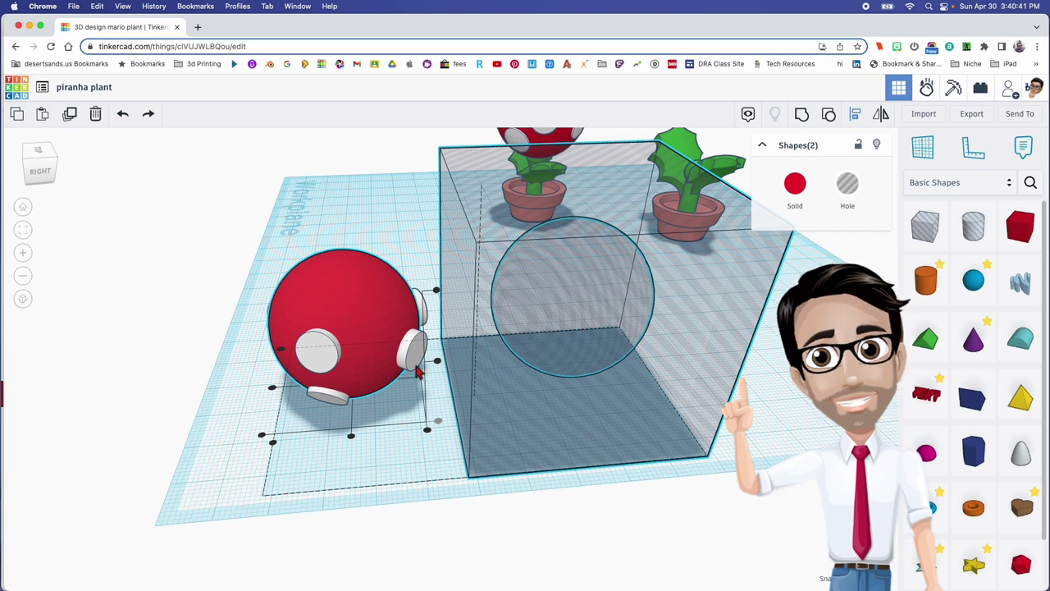
click(273, 389)
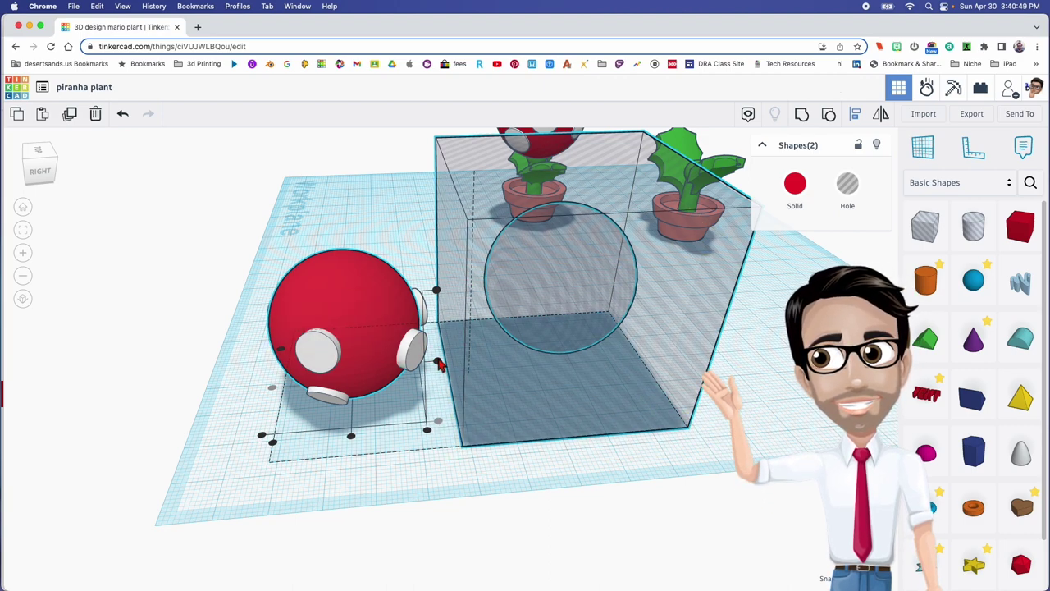
click(438, 363)
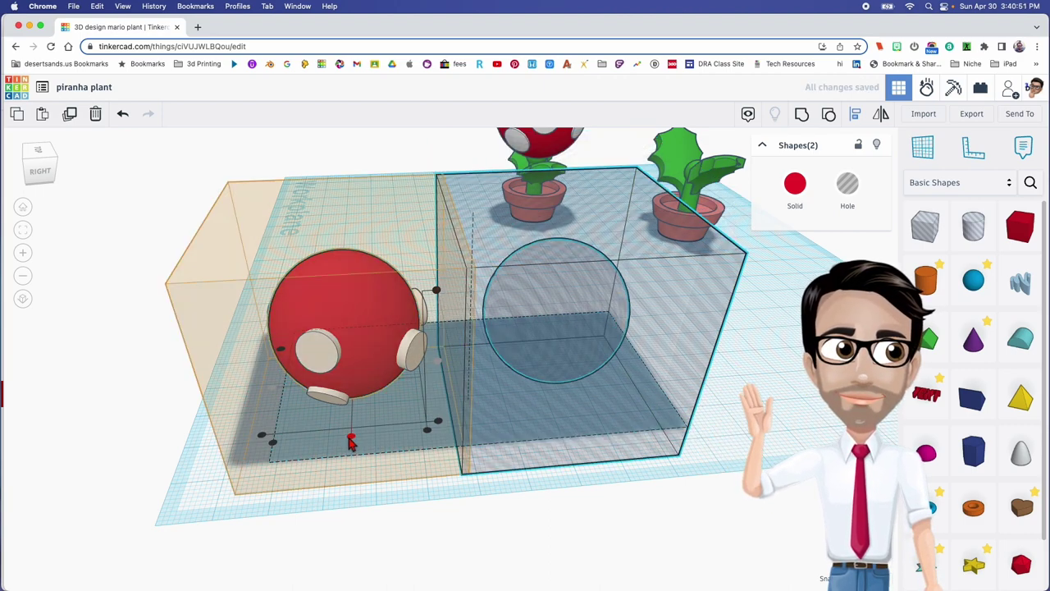
click(352, 441)
Step: Group the red sphere, its white spots and the box-shaped hole to trim the spots to the sphere's curvature
right_drag(352, 441, 275, 310)
drag(141, 230, 503, 444)
key(ctrl+g)
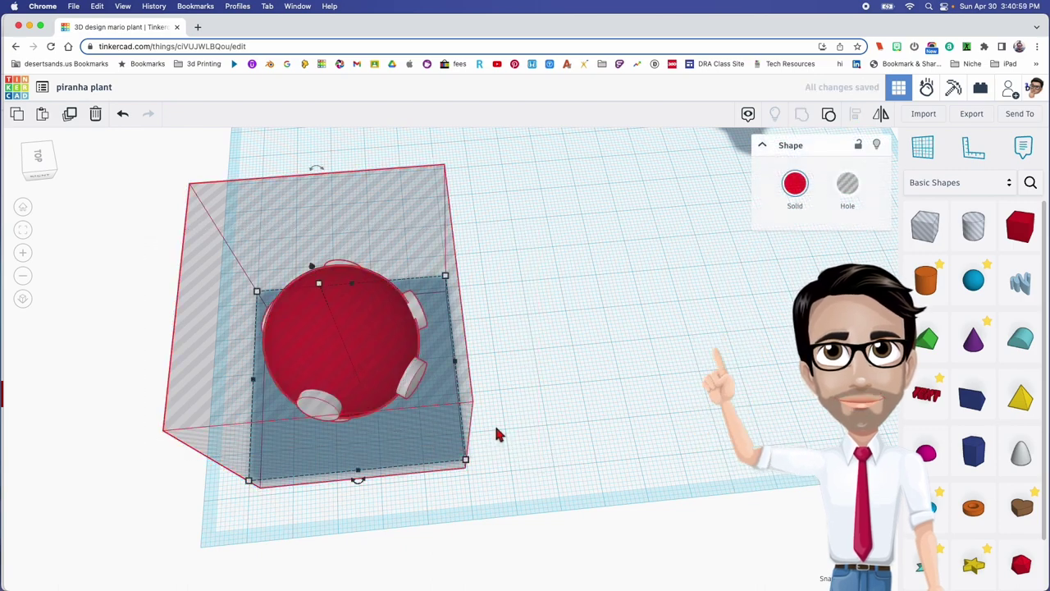
click(411, 408)
right_drag(413, 413, 386, 365)
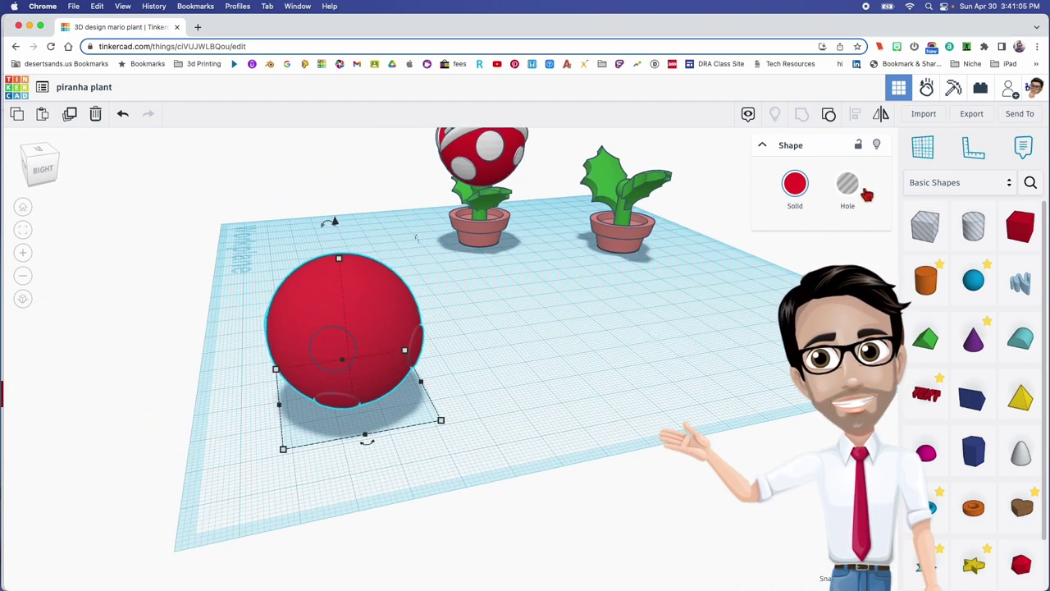
Step: Turn on multicolor for the grouped head so the spots and sphere keep their original colors
click(794, 183)
click(781, 334)
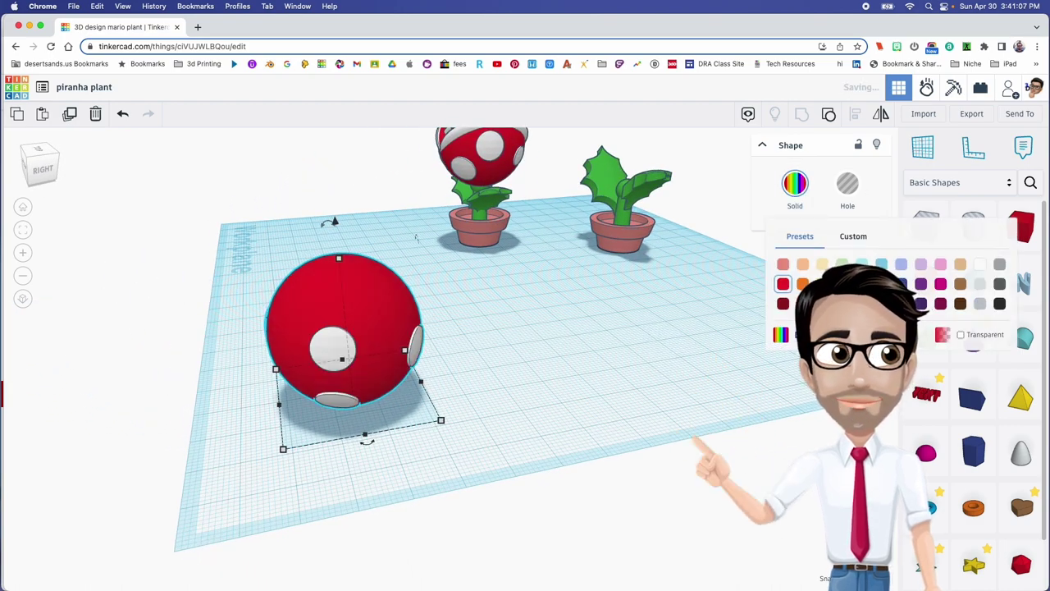
click(551, 377)
Step: Add a roof shape in front of the spotted sphere and rotate it 180° so its ridge points down
right_drag(551, 377, 678, 343)
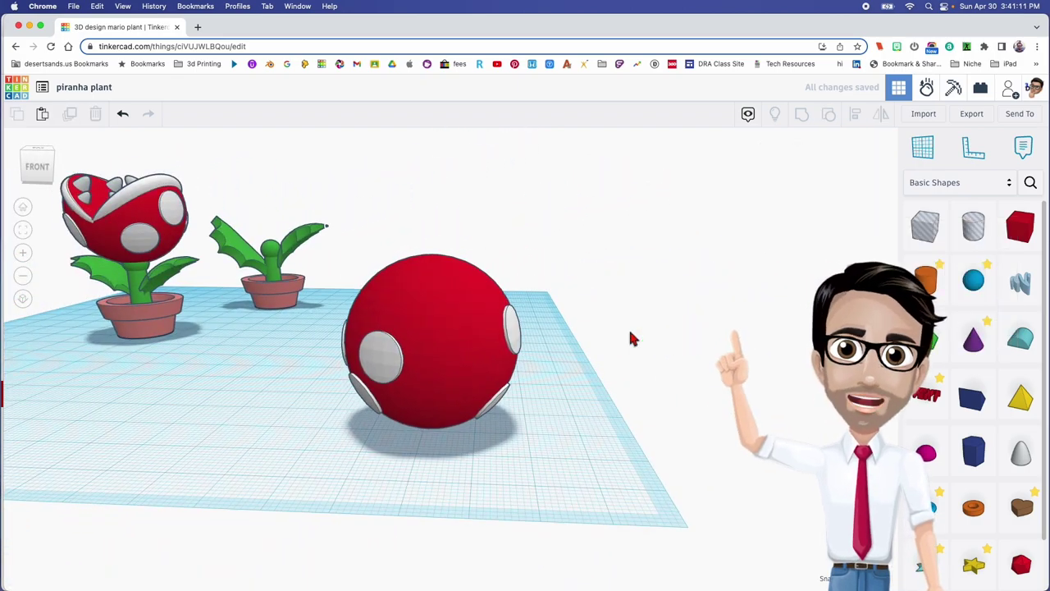
scroll(536, 333, up, 10)
right_drag(480, 347, 541, 351)
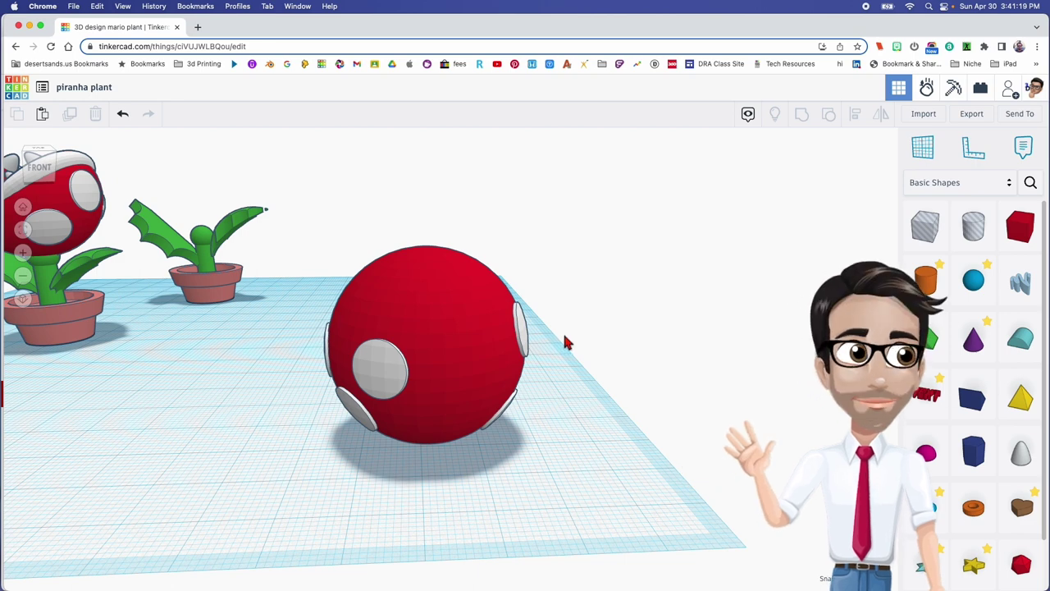
drag(938, 351, 300, 450)
drag(289, 376, 306, 466)
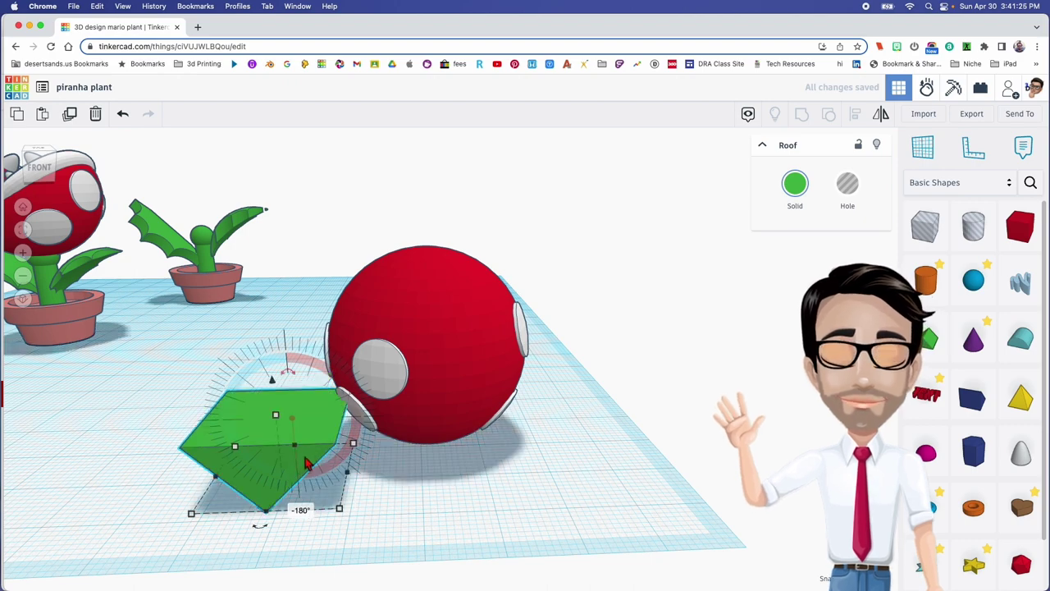
Step: Resize the inverted roof to 49 mm long, widen it beyond the sphere, and set its height to 24.64 mm
middle_drag(325, 433, 323, 417)
right_drag(325, 416, 331, 417)
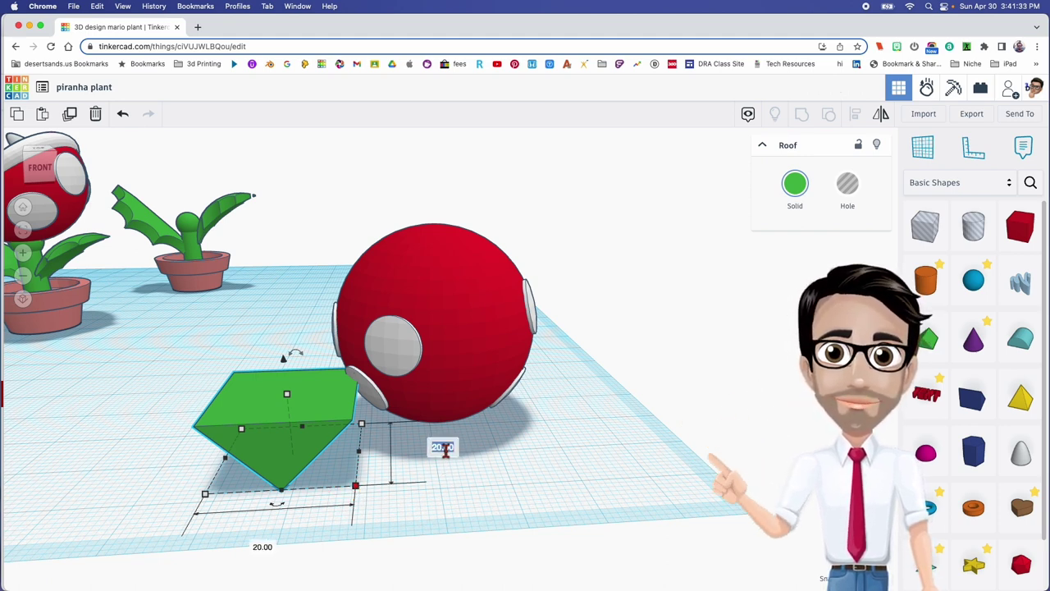
key(Return)
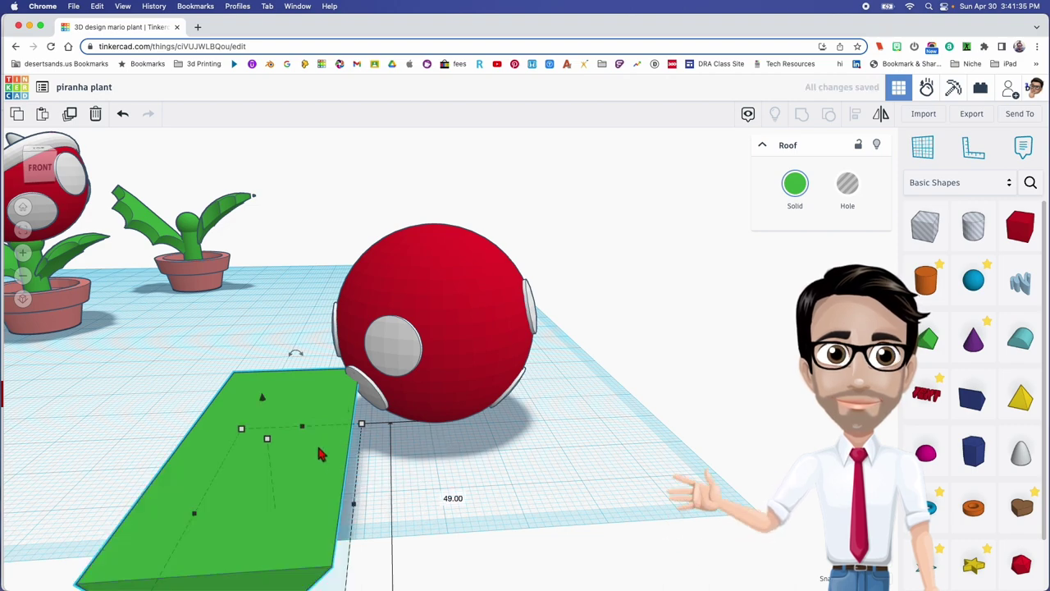
scroll(318, 451, down, 3)
middle_drag(319, 451, 352, 385)
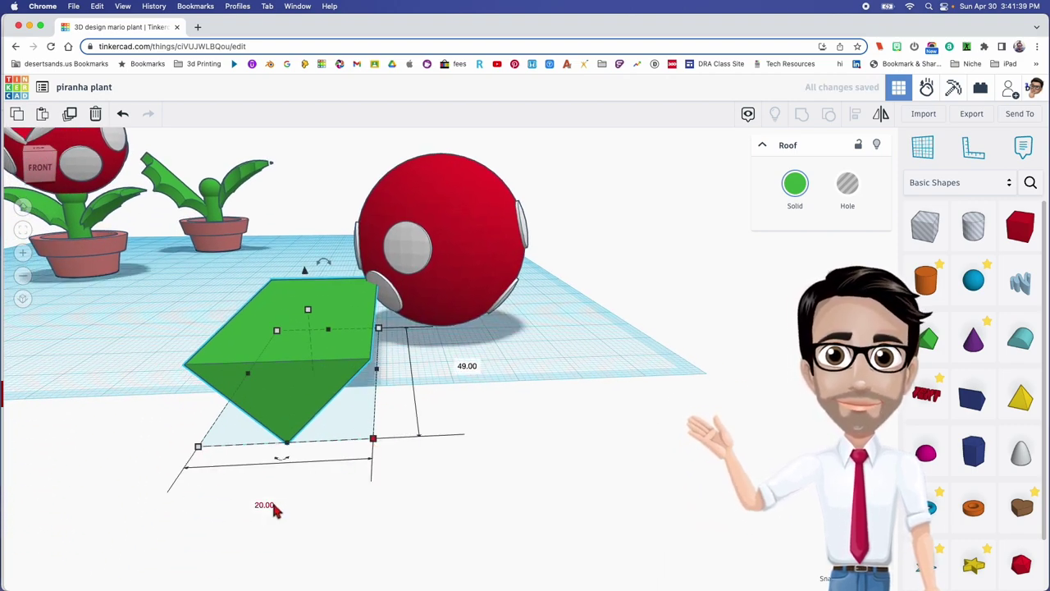
key(Return)
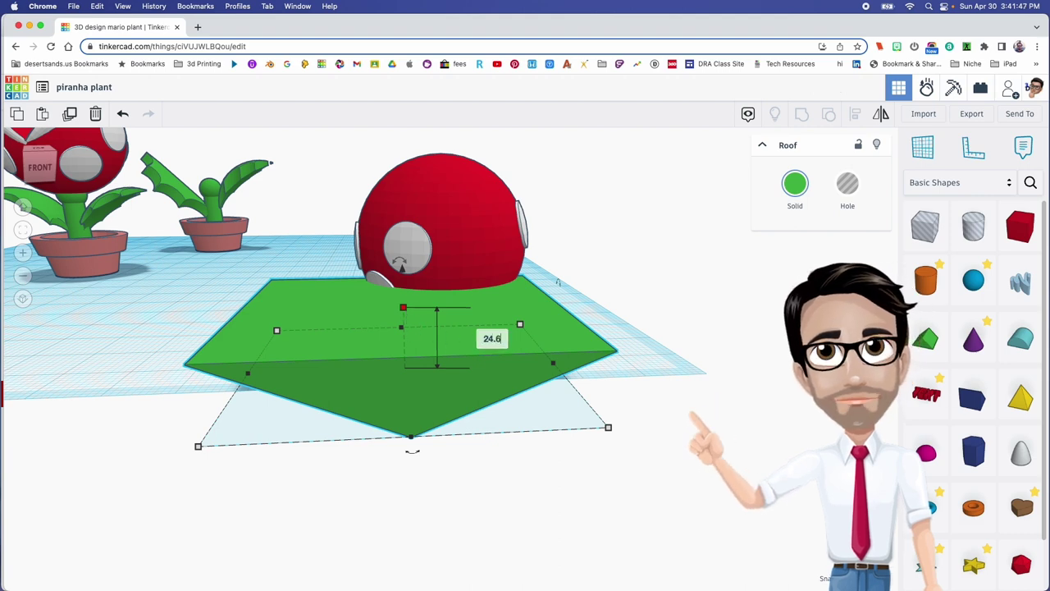
key(Return)
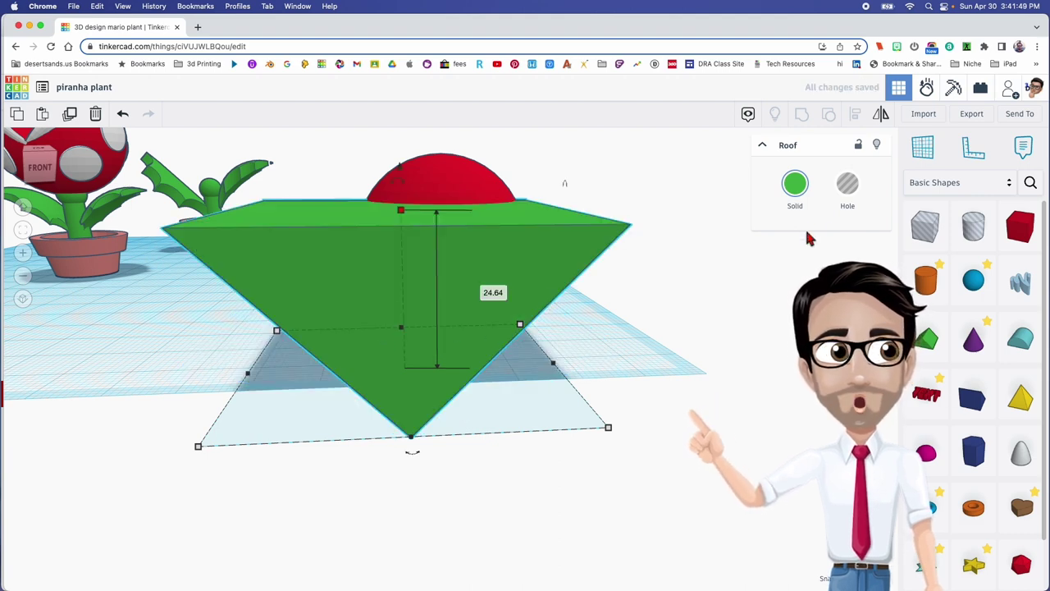
Step: Turn the roof into a hole, move it over the spotted sphere and raise it until its ridge sits near the sphere's center
click(848, 183)
drag(471, 326, 496, 283)
right_drag(496, 283, 494, 335)
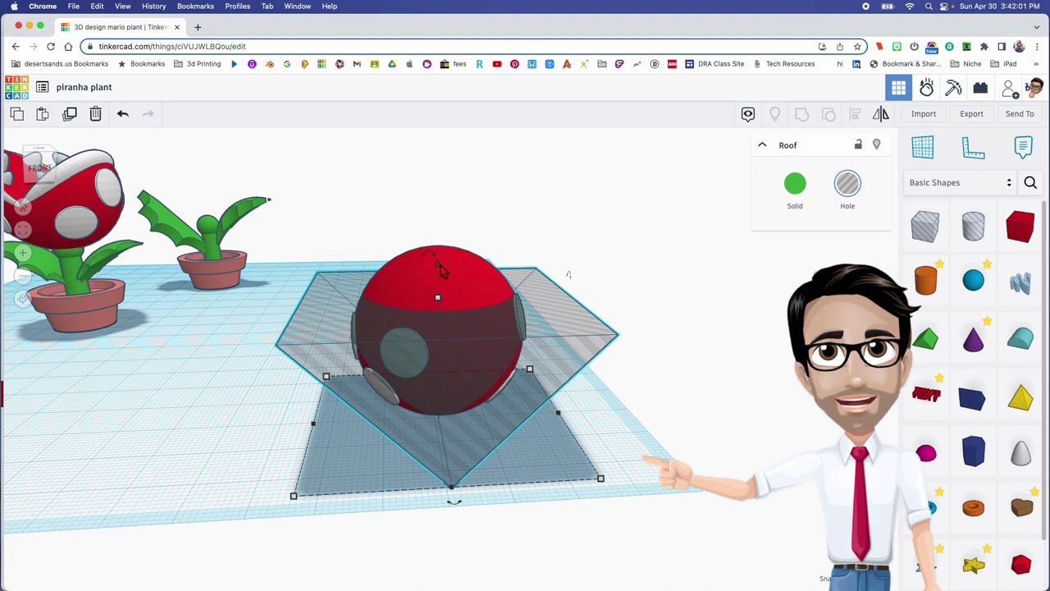
right_drag(440, 267, 469, 352)
drag(440, 302, 441, 215)
right_drag(483, 261, 484, 335)
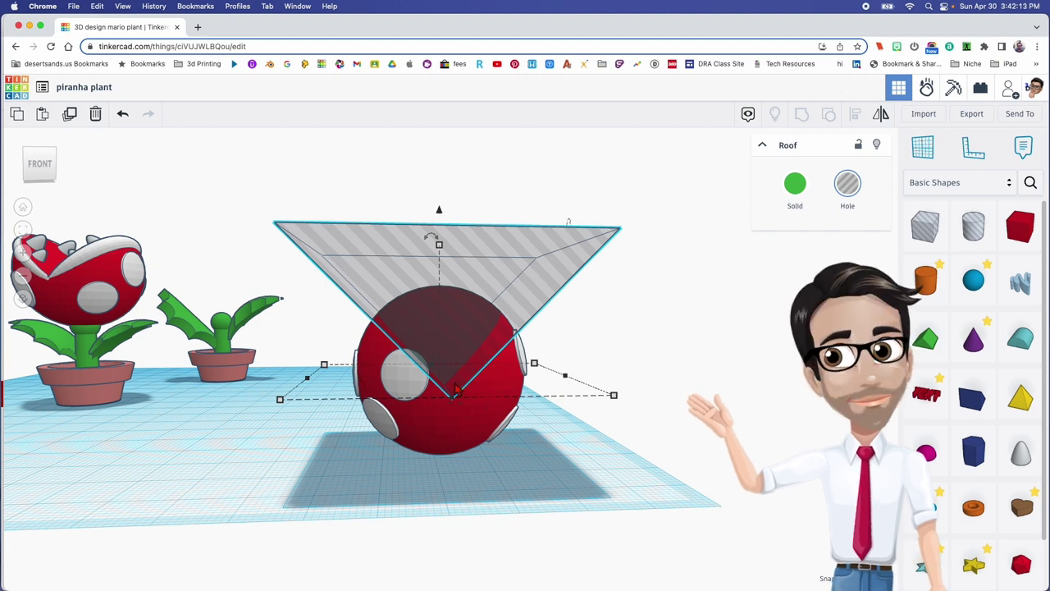
Step: Center-align the roof-shaped hole horizontally with the spotted sphere
click(456, 430)
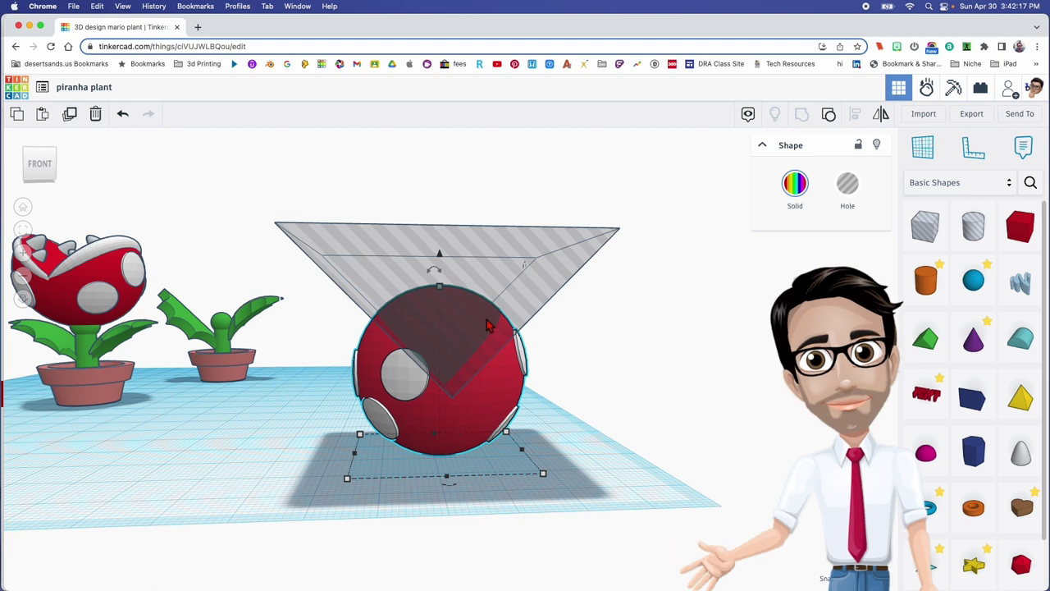
shift+click(494, 272)
key(l)
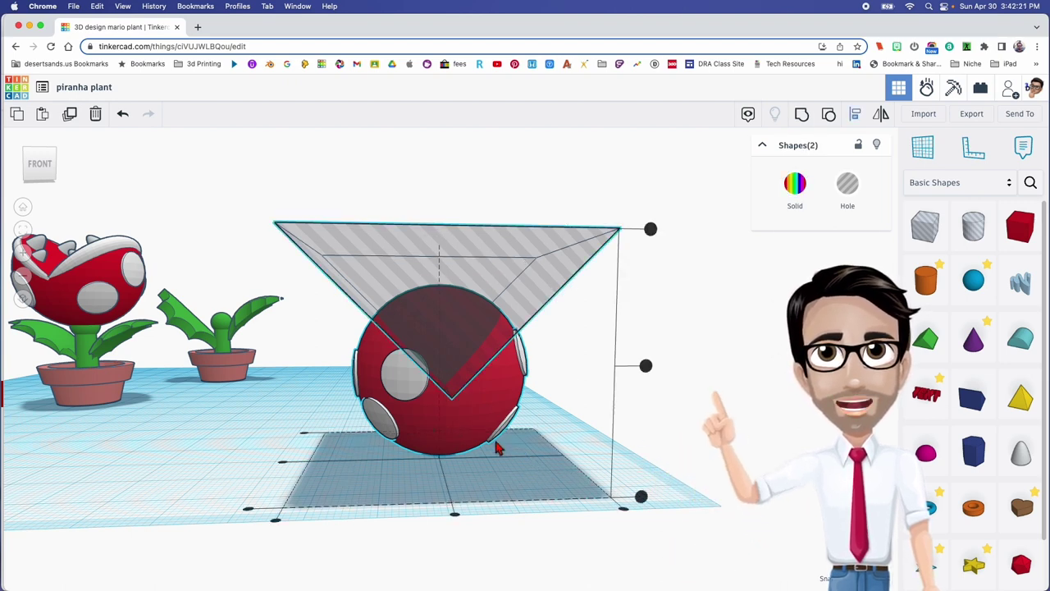
click(456, 515)
right_drag(458, 518, 469, 434)
scroll(164, 357, up, 3)
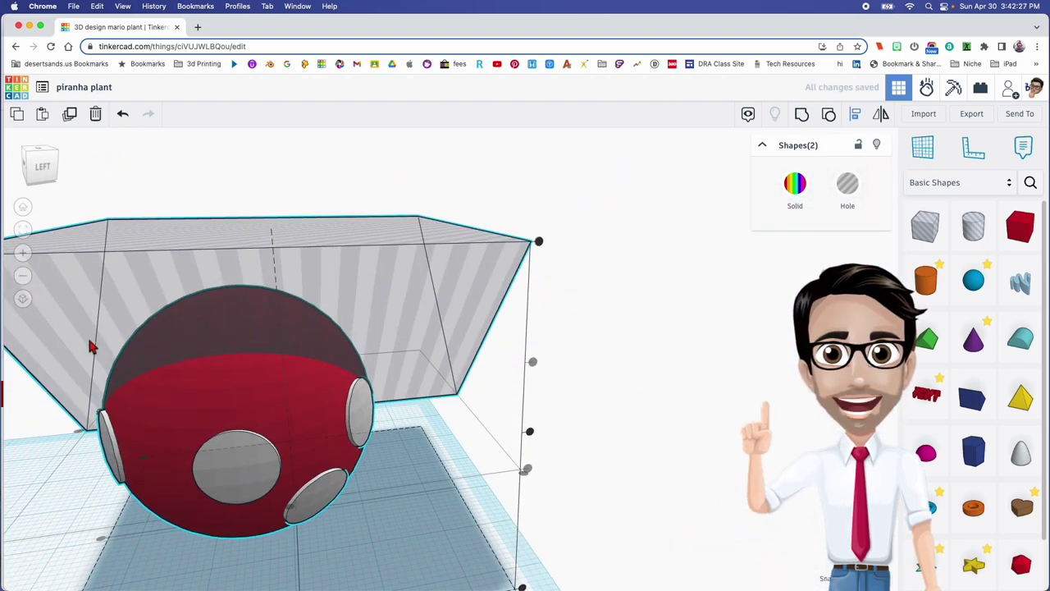
scroll(305, 416, down, 3)
right_drag(307, 418, 465, 458)
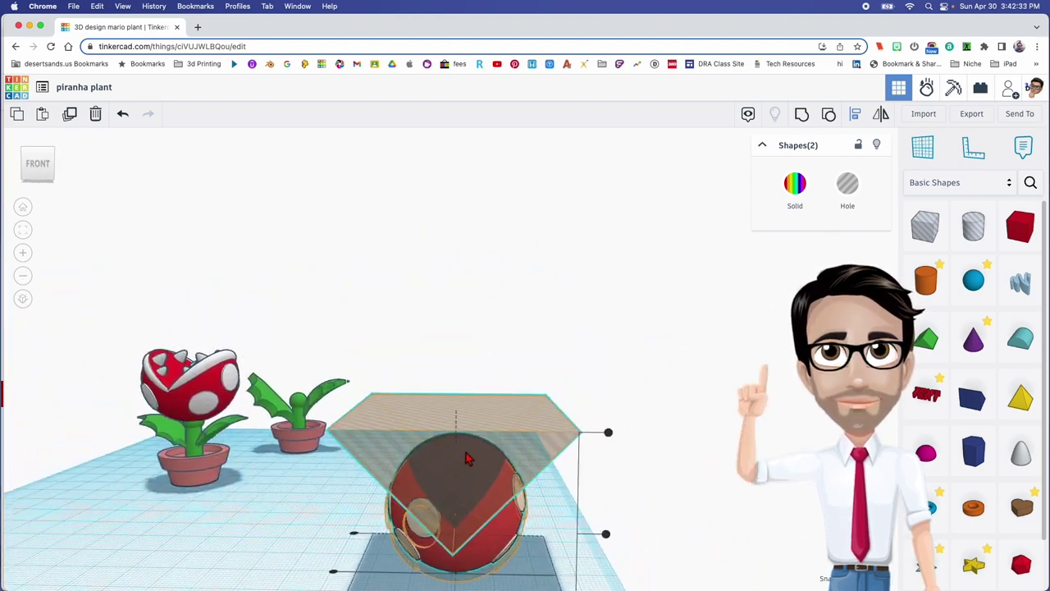
click(604, 493)
right_drag(528, 497, 482, 403)
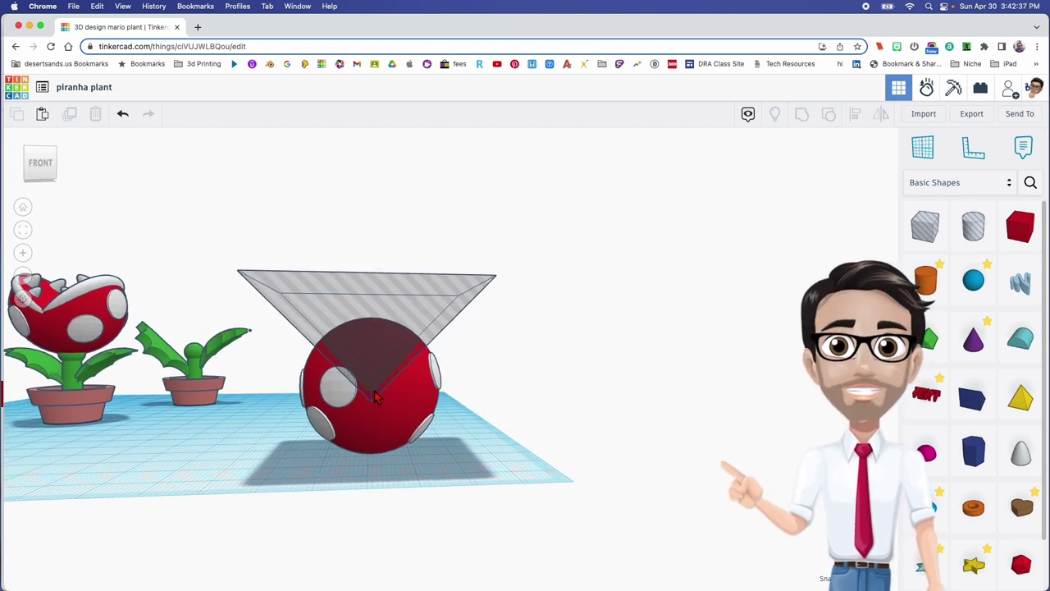
Step: Raise the roof-shaped hole slightly and group it with the spotted sphere to cut a V-shaped mouth
click(375, 285)
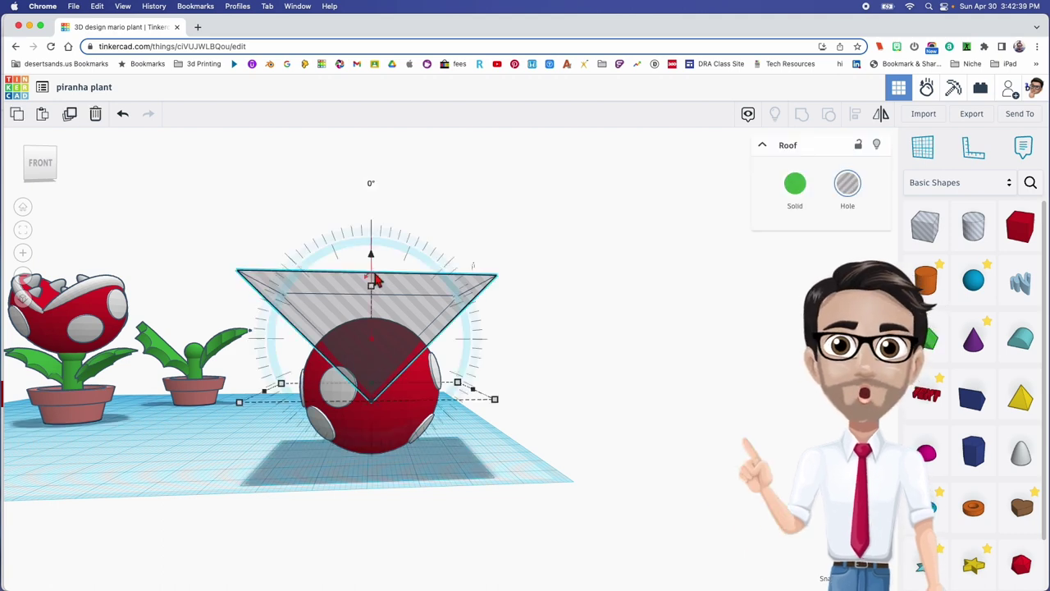
drag(372, 263, 372, 254)
right_drag(388, 322, 385, 325)
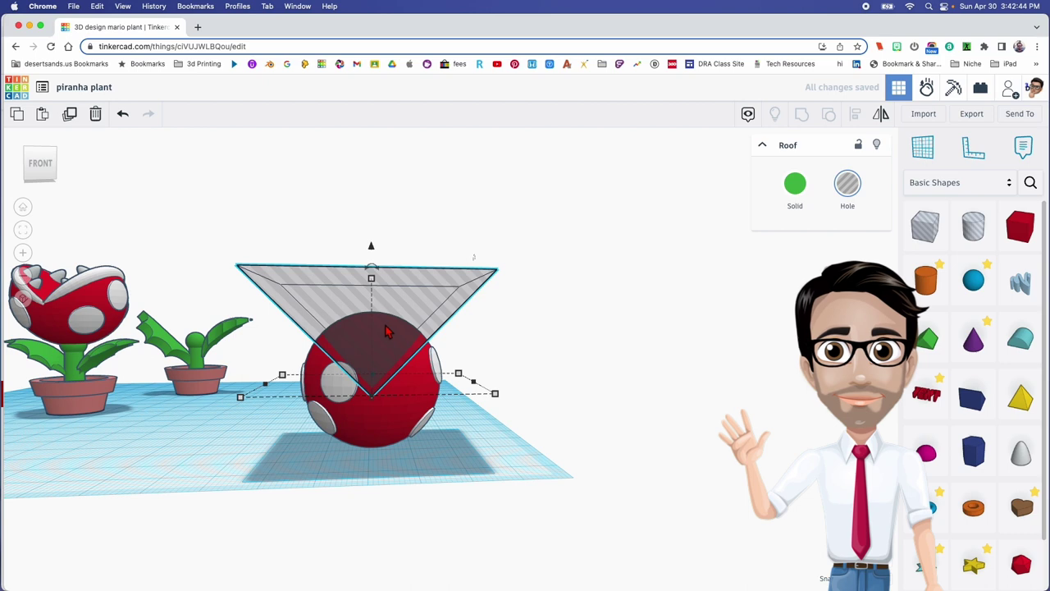
shift+click(428, 400)
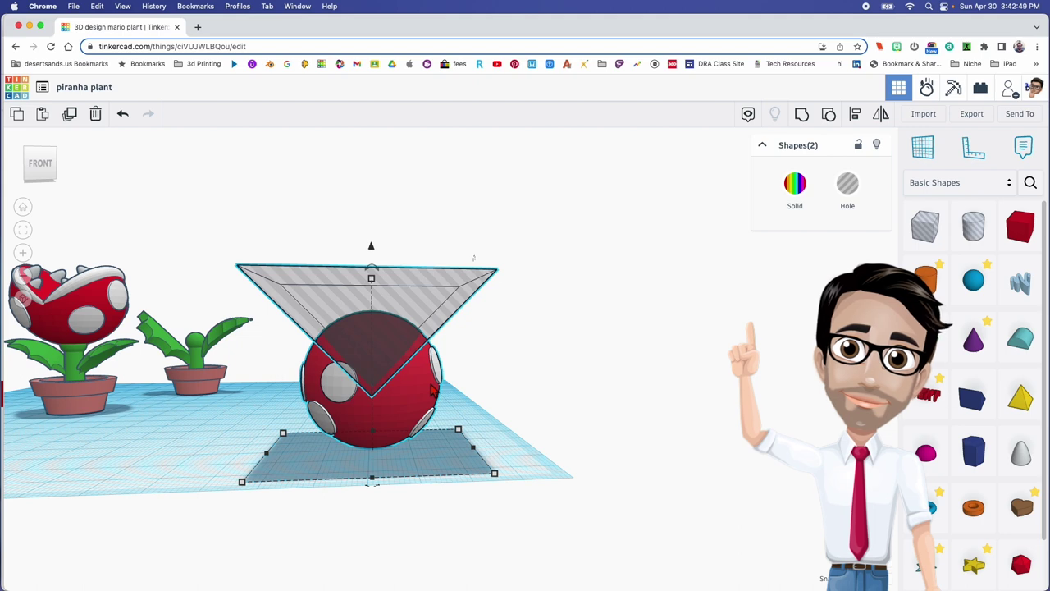
key(super+g)
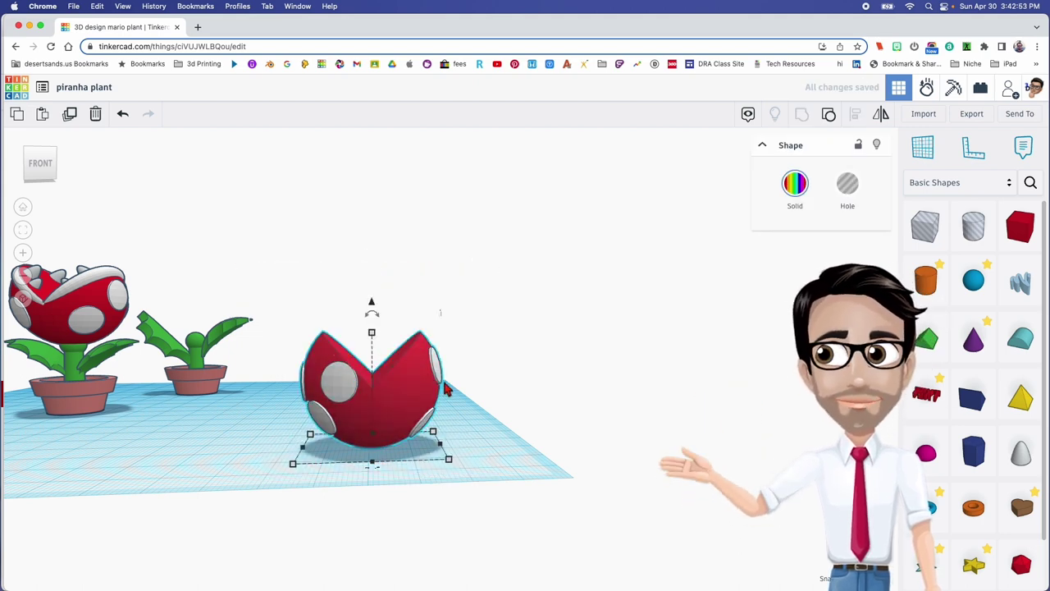
Step: Add a new sphere beside the cut head, set its steps to 24 and color it white
right_drag(445, 389, 375, 344)
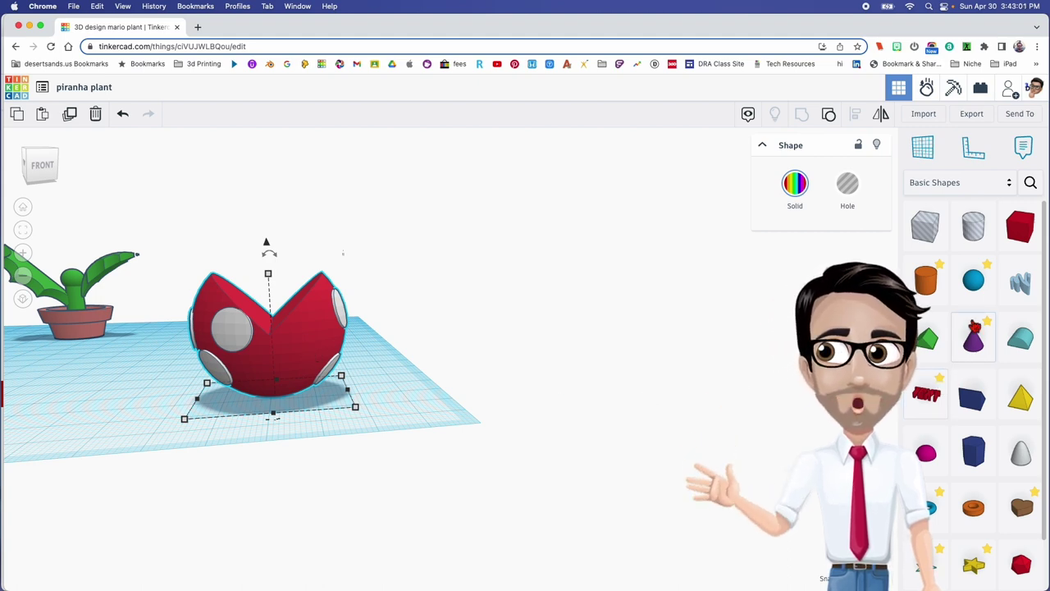
drag(973, 280, 423, 400)
drag(835, 246, 898, 238)
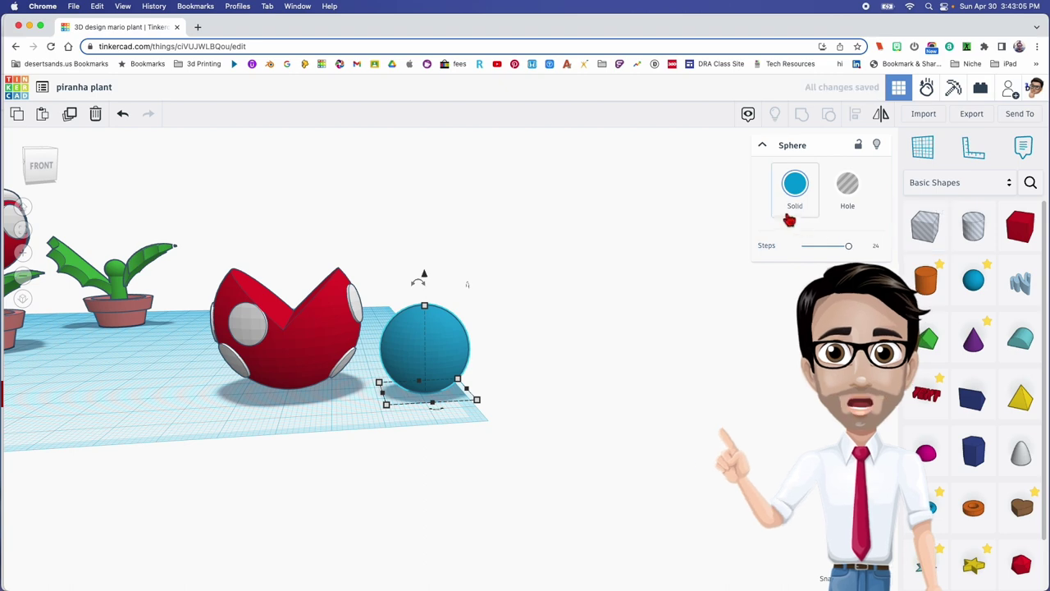
click(795, 184)
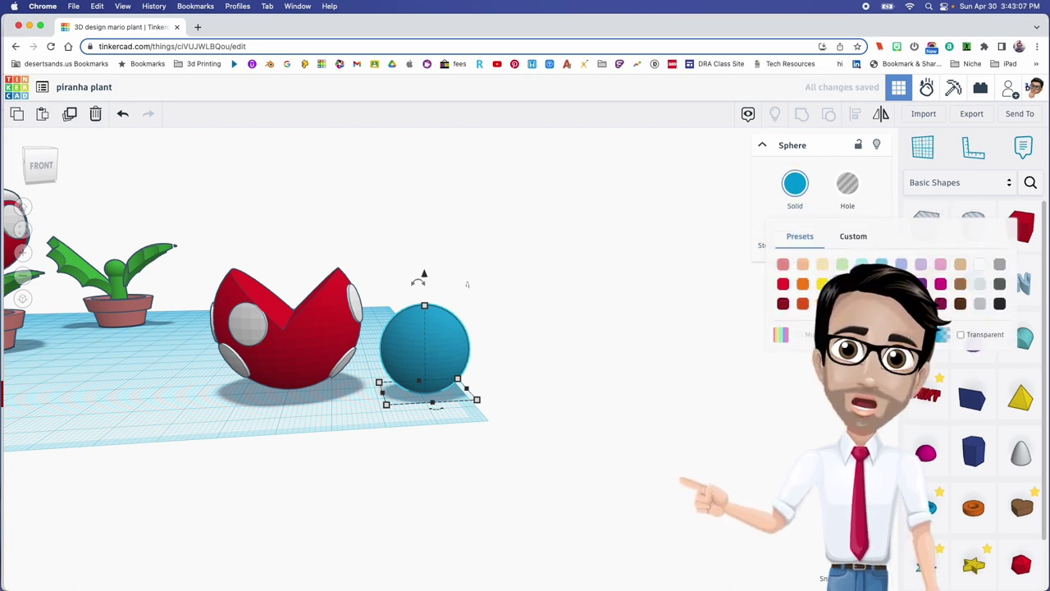
click(980, 264)
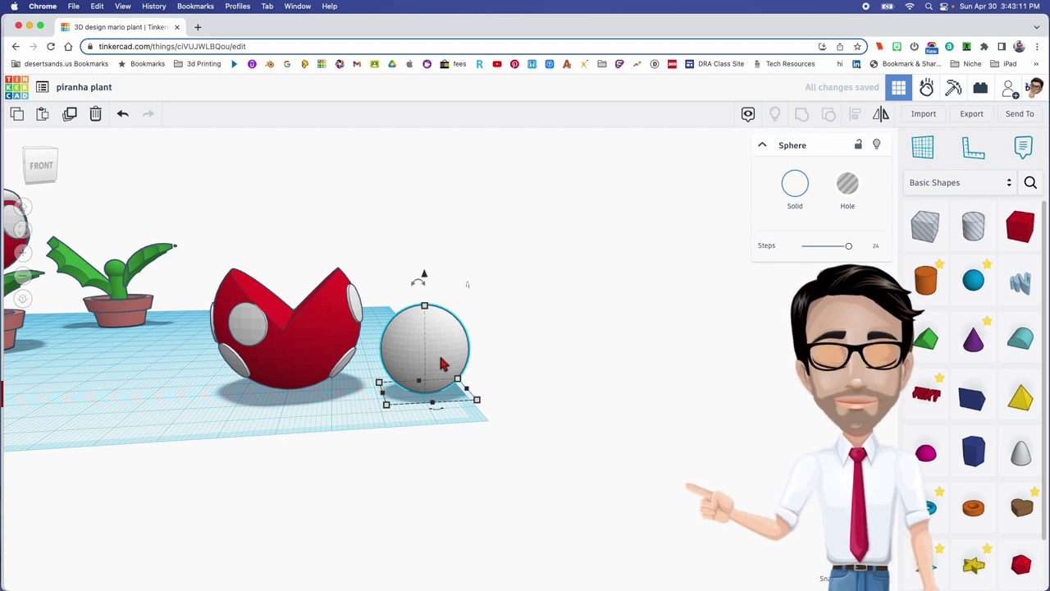
Step: Resize the white sphere's base to 30 mm wide and 38 mm long
mouse_move(471, 408)
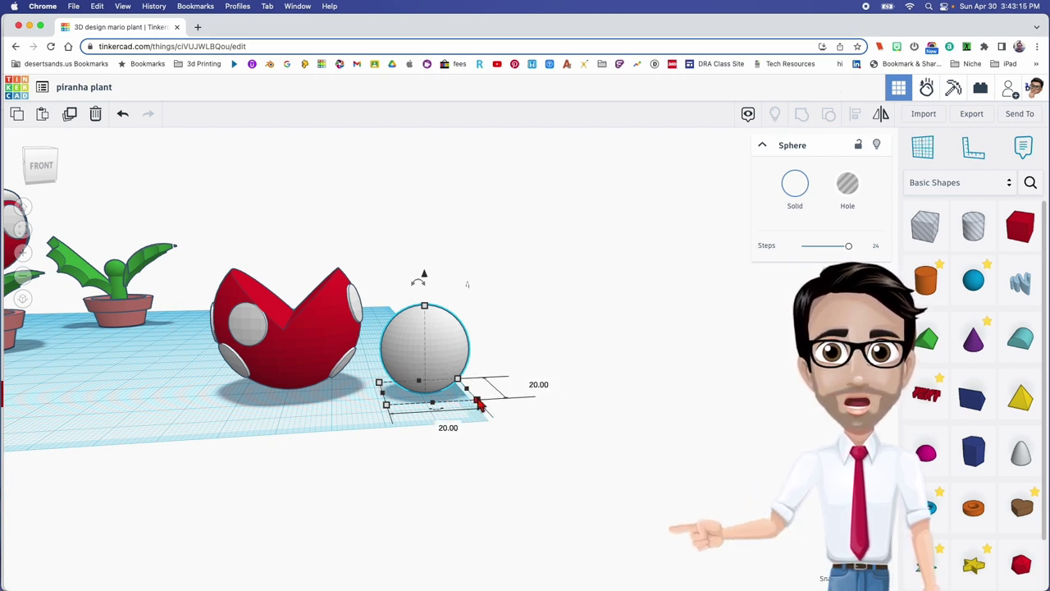
click(448, 427)
text(30)
key(Return)
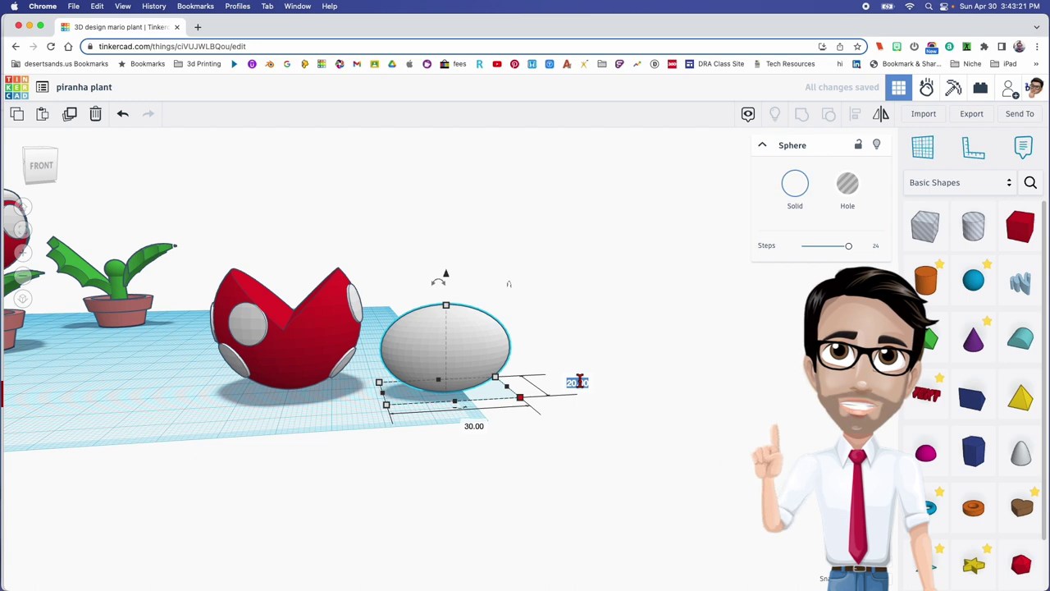
key(Return)
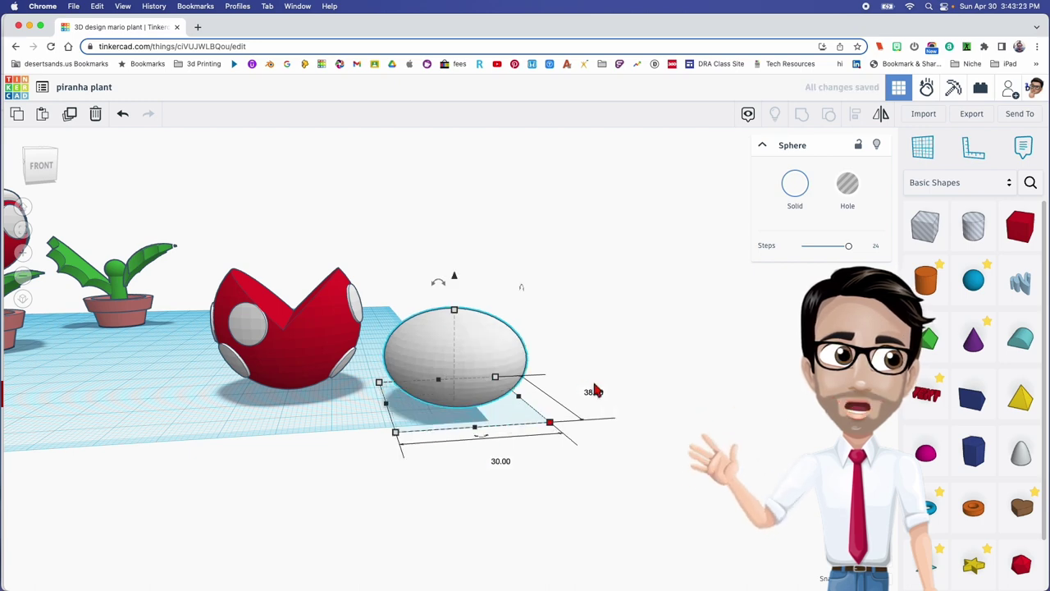
Step: Flatten the white sphere by reducing its height, and move it up beside the cut head
mouse_move(454, 311)
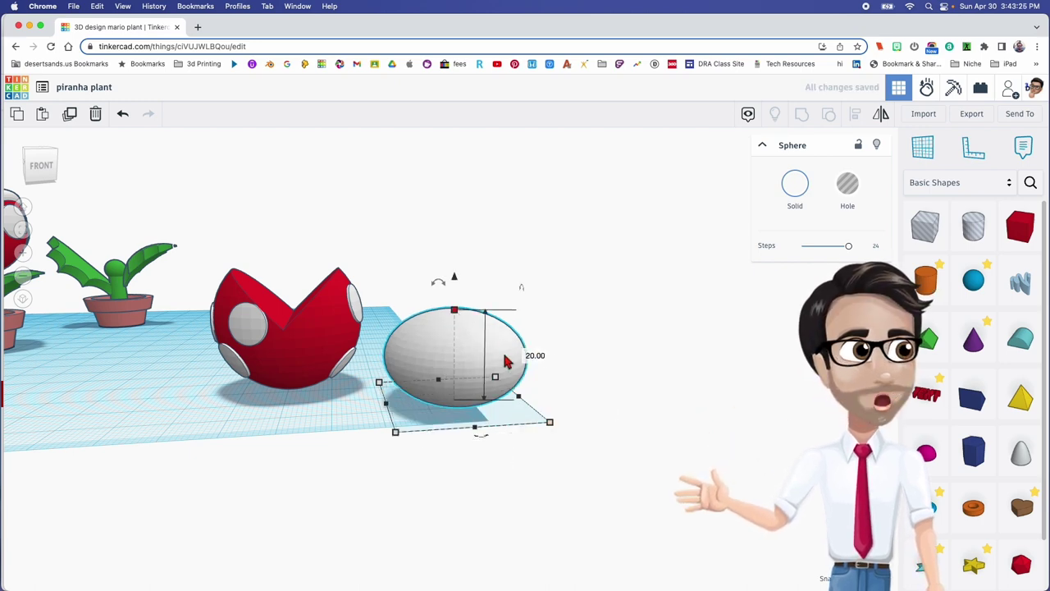
key(Return)
right_drag(525, 368, 500, 389)
drag(645, 459, 738, 410)
right_drag(739, 410, 471, 400)
drag(516, 422, 520, 399)
Step: Center-align the flattened white sphere with the cut red head across the mouth's width
shift+click(477, 271)
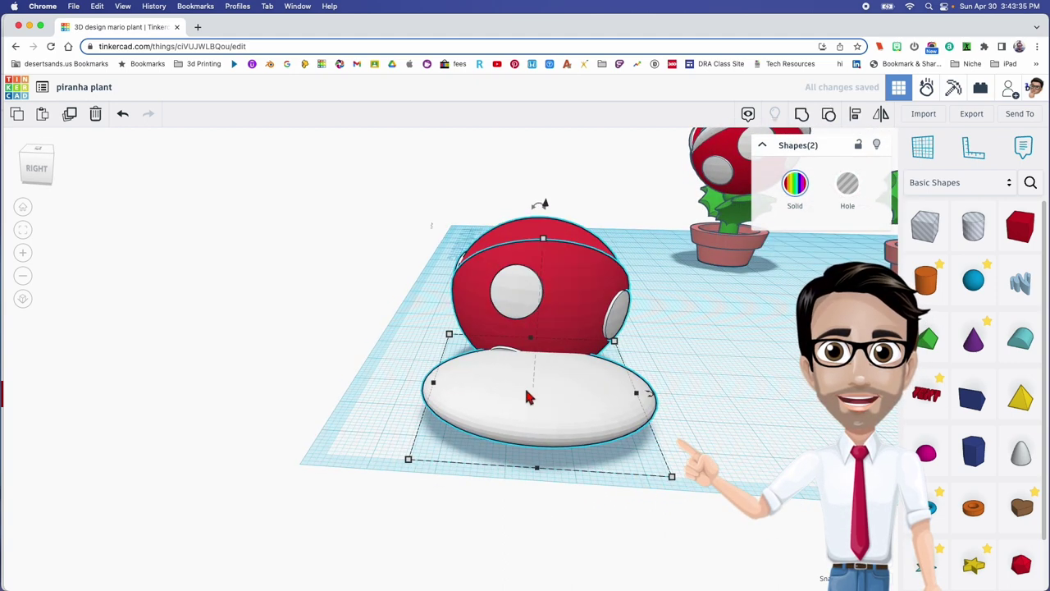
key(l)
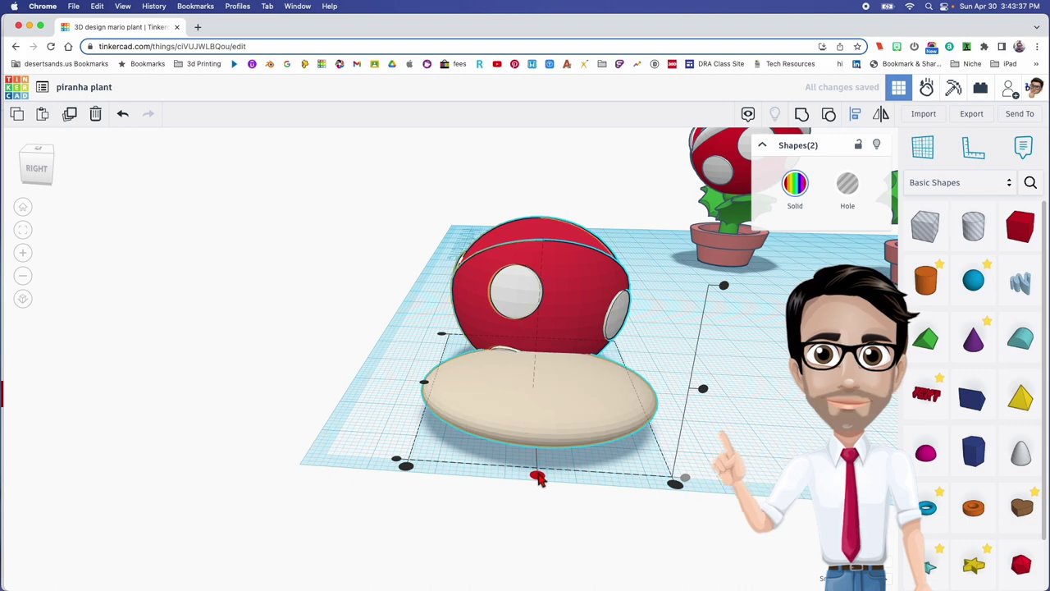
click(538, 477)
click(422, 417)
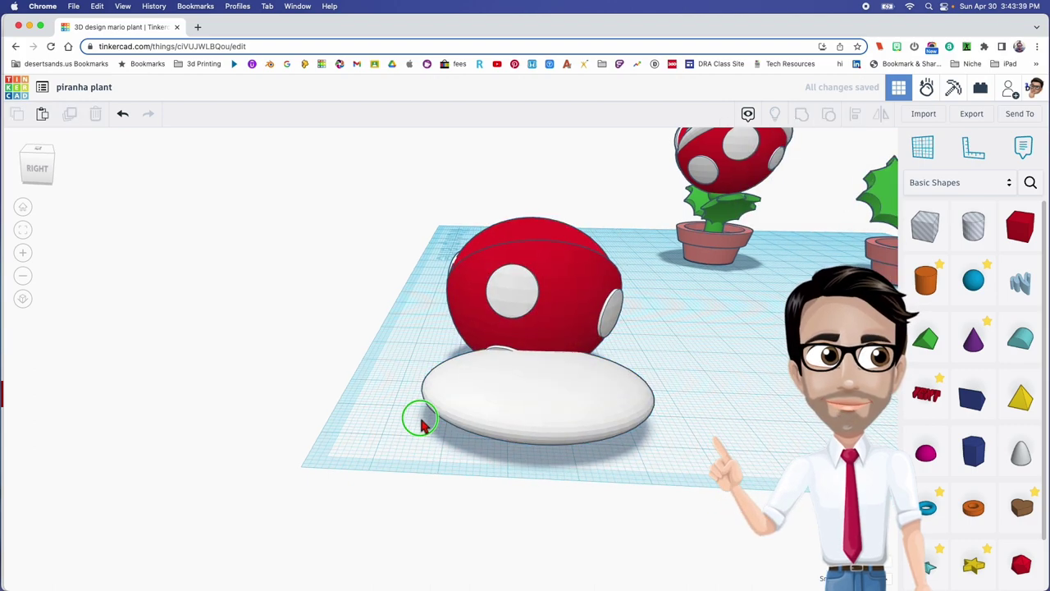
right_drag(422, 417, 624, 397)
Step: Tilt the flattened white sphere to match the mouth's slope and lift it up to the V-shaped cut
scroll(443, 392, up, 2)
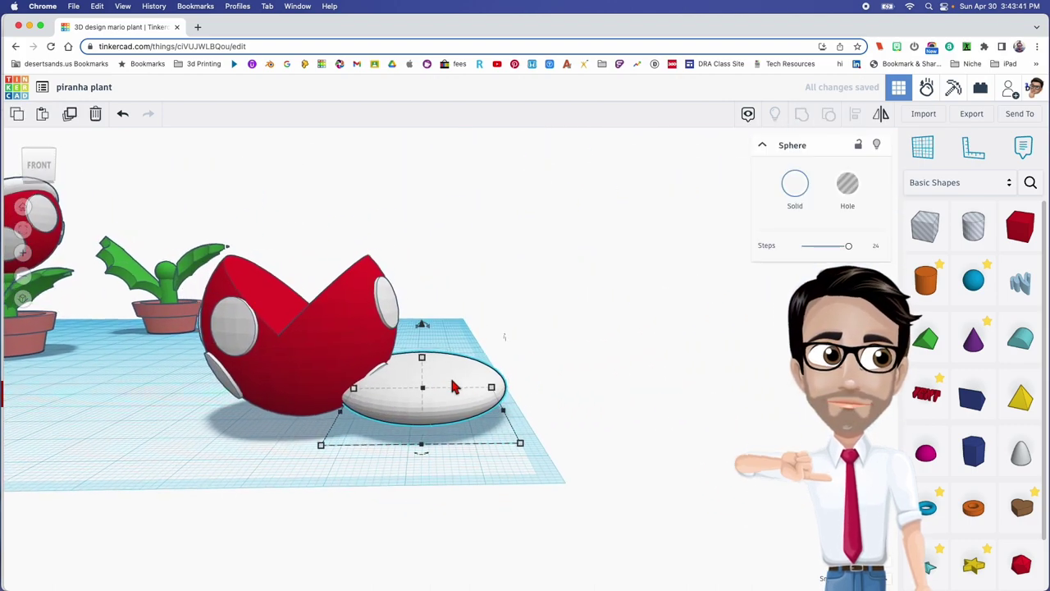
drag(429, 326, 385, 327)
right_drag(447, 343, 459, 351)
drag(459, 351, 399, 352)
right_drag(400, 353, 316, 408)
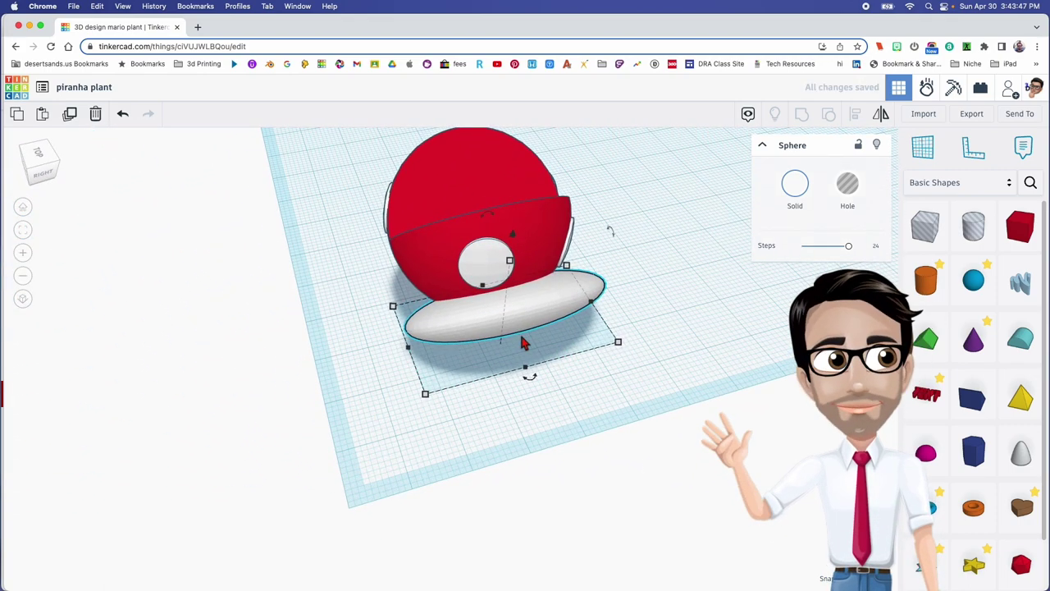
drag(524, 343, 452, 277)
right_drag(452, 276, 371, 272)
drag(277, 282, 279, 173)
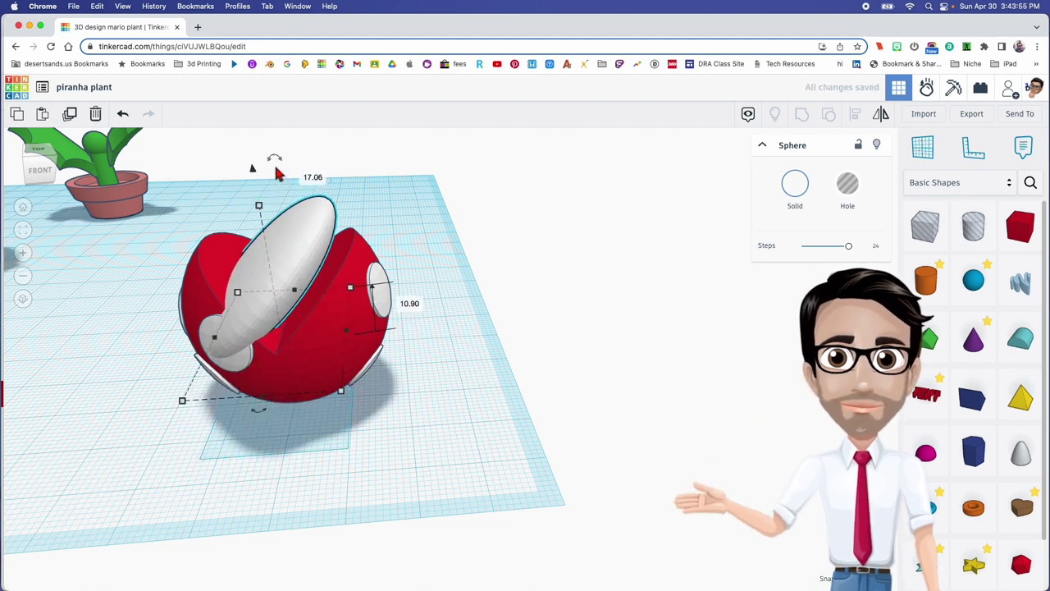
Step: Nudge the tilted white sphere sideways until it lies along one sloped edge of the mouth as a lip
key(Right)
key(Right)
key(Right)
key(Right)
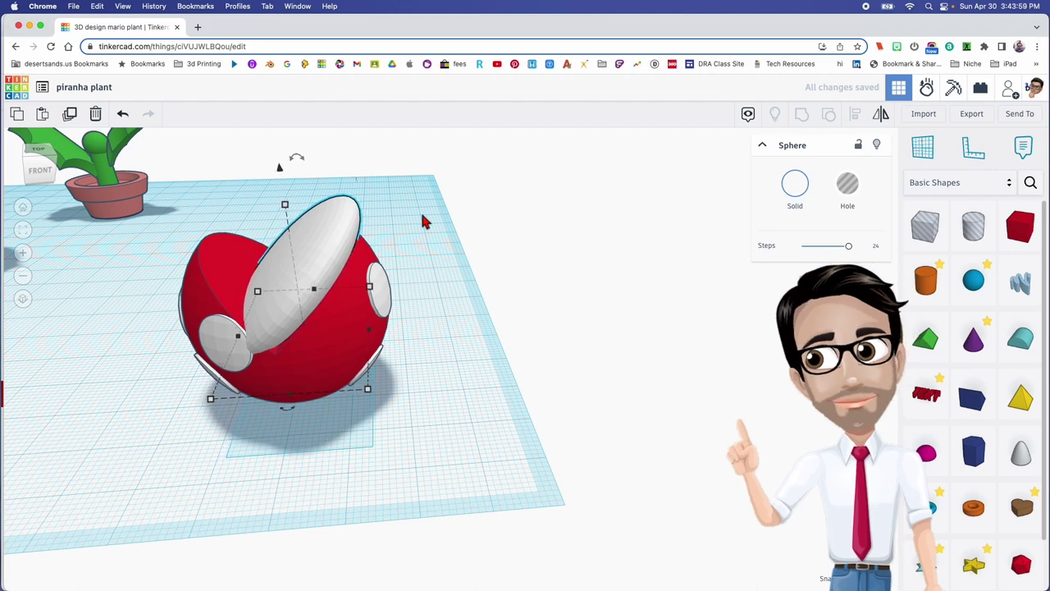
key(Right)
key(Right)
key(Right)
key(Right)
key(Right)
key(Right)
key(Right)
key(Right)
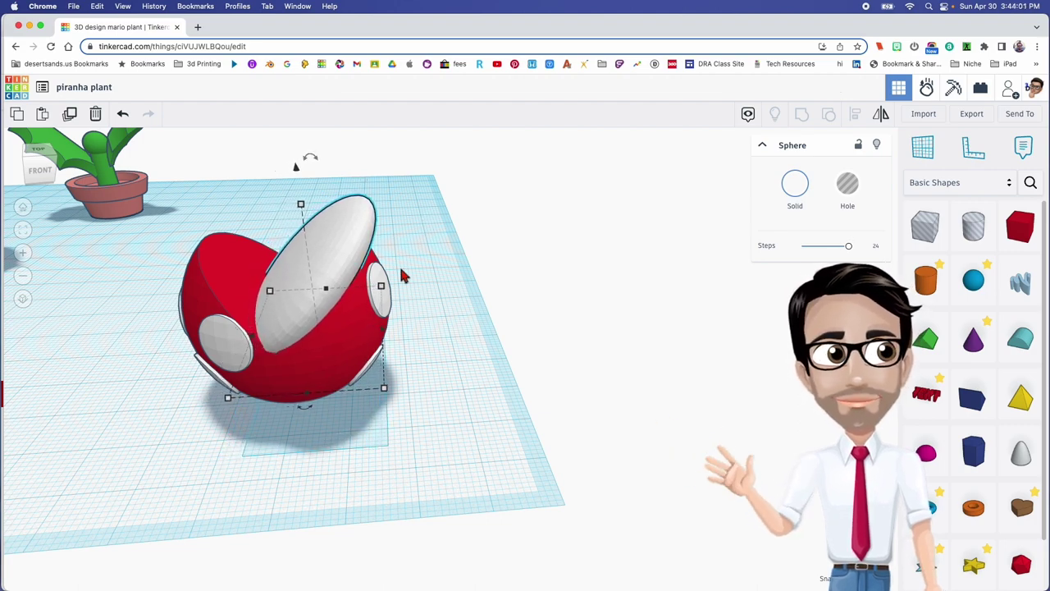
key(Right)
key(Right)
key(Right)
key(Right)
Step: Lower the white lip and fine-tune its position so it rests along the edge of the mouth cut
right_drag(410, 270, 396, 240)
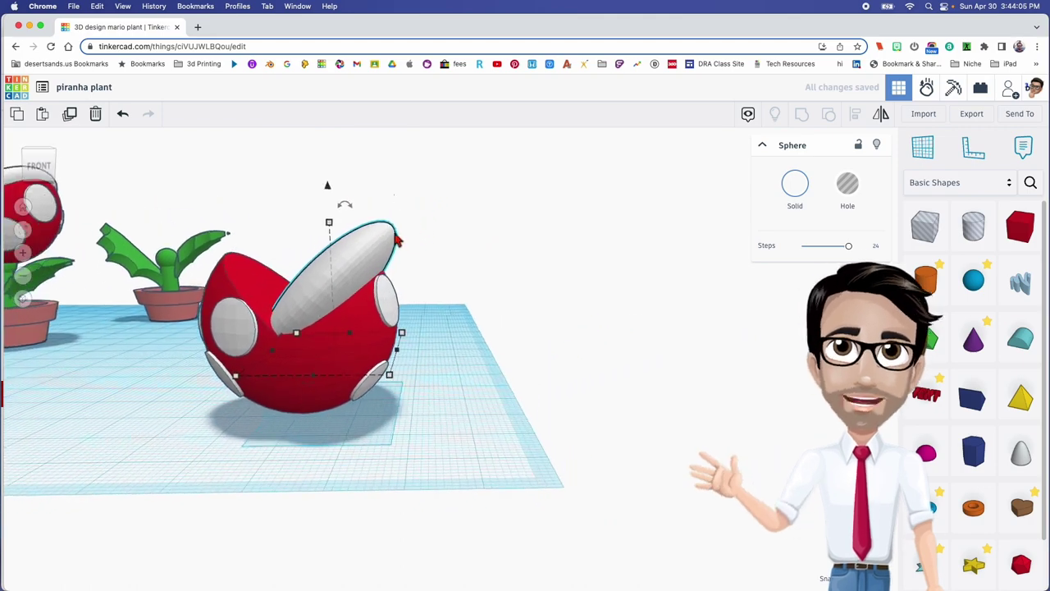
drag(328, 189, 363, 235)
right_drag(363, 235, 617, 242)
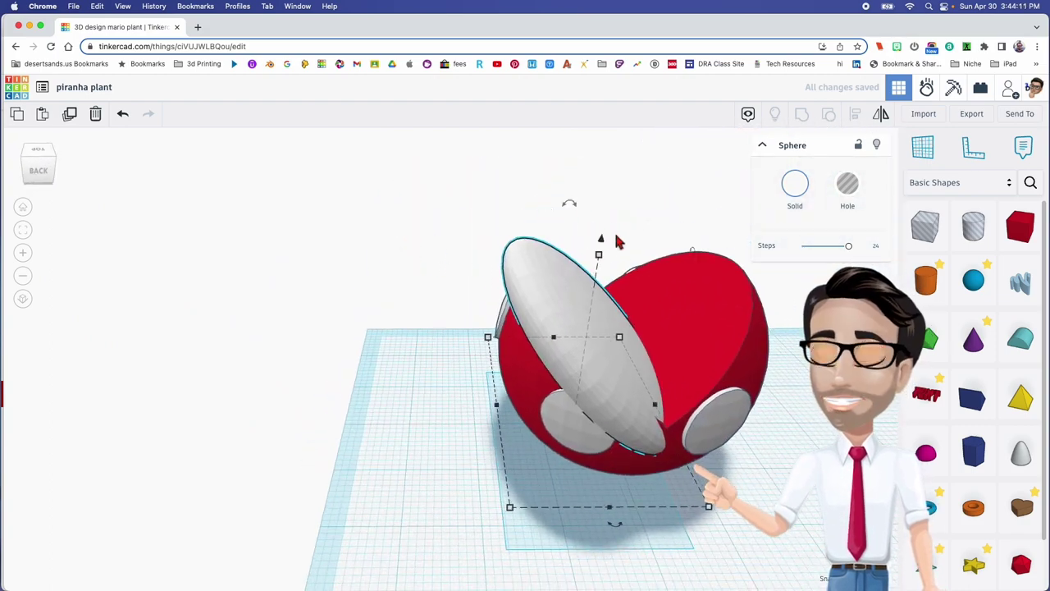
drag(604, 242, 606, 249)
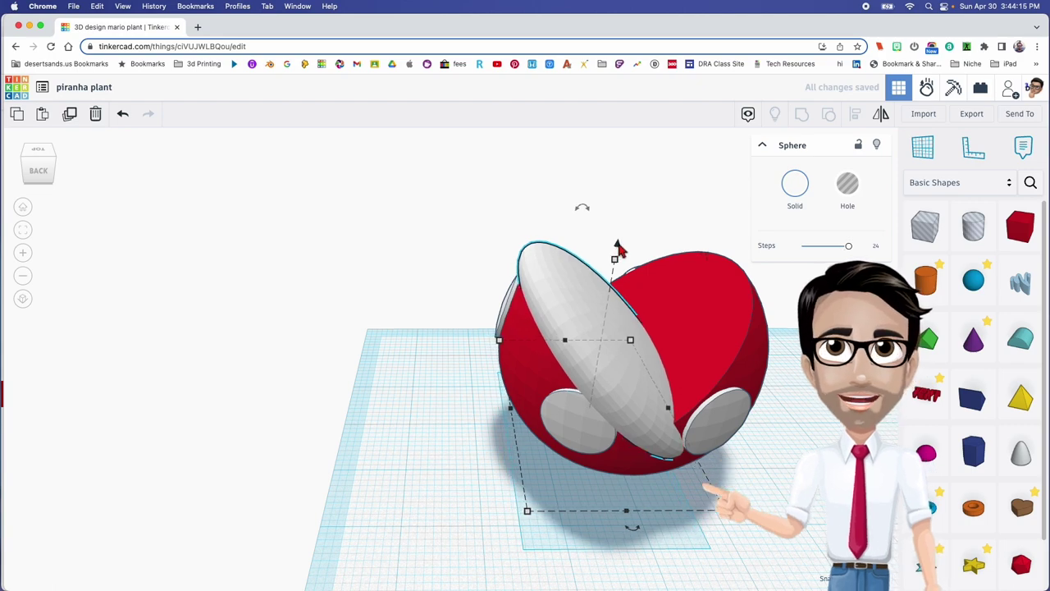
mouse_move(619, 249)
right_down()
mouse_move(509, 253)
mouse_move(558, 277)
mouse_move(563, 256)
mouse_move(586, 254)
mouse_move(550, 257)
mouse_move(575, 246)
mouse_move(636, 253)
right_up()
Step: Examine from behind how the white lip sits along the mouth's sloped edge
right_drag(501, 278, 577, 300)
mouse_move(476, 298)
right_down()
mouse_move(527, 302)
mouse_move(321, 300)
mouse_move(530, 258)
mouse_move(487, 270)
mouse_move(450, 153)
mouse_move(408, 279)
mouse_move(538, 292)
mouse_move(468, 293)
right_up()
scroll(531, 258, down, 4)
middle_drag(539, 341, 497, 317)
right_drag(520, 328, 500, 315)
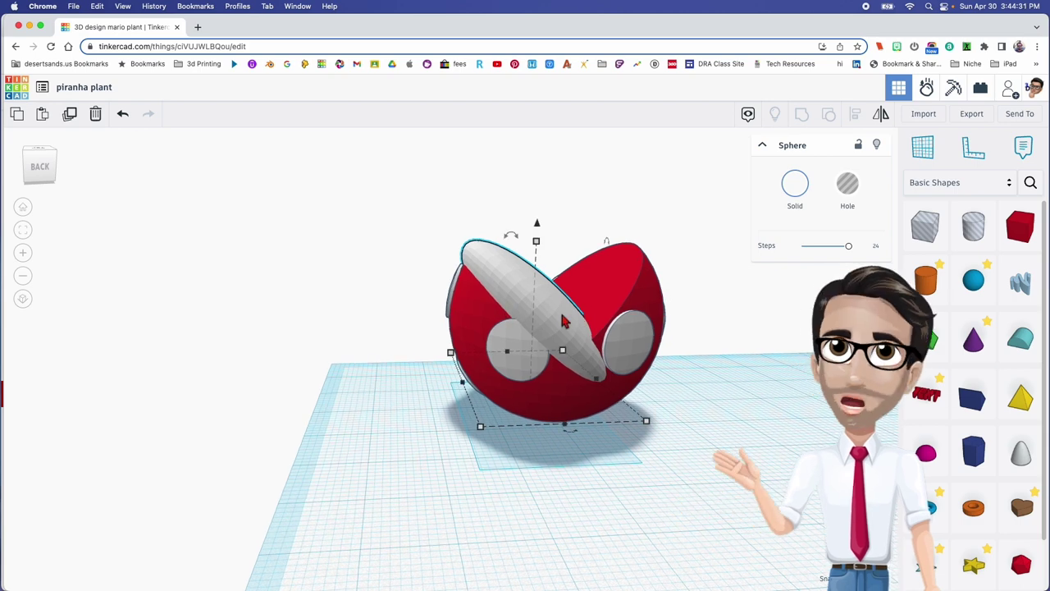
mouse_move(506, 252)
middle_down()
mouse_move(472, 257)
mouse_move(488, 264)
middle_up()
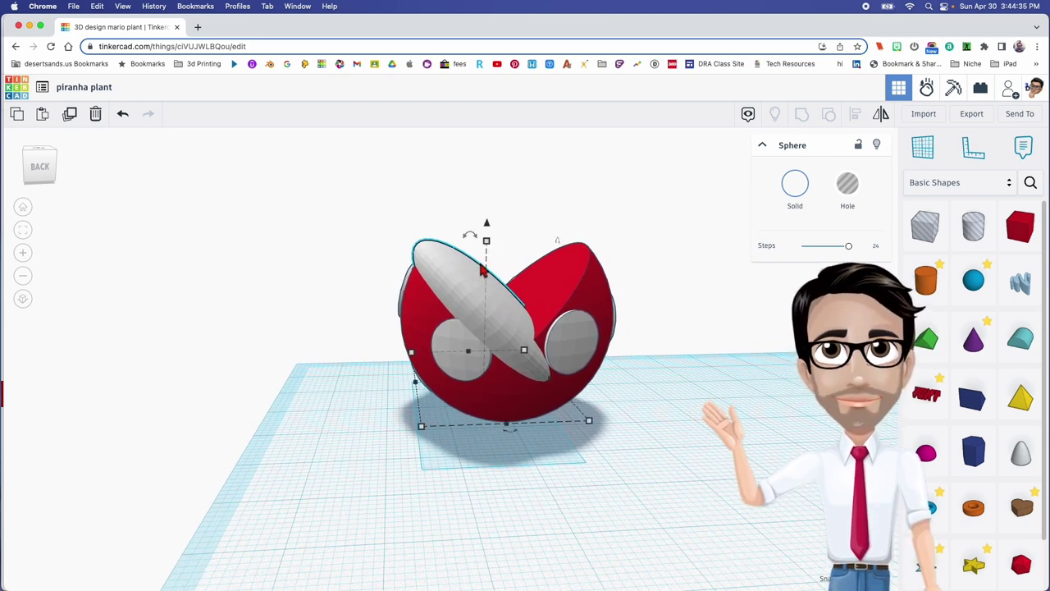
mouse_move(489, 273)
right_down()
mouse_move(504, 270)
mouse_move(488, 275)
right_up()
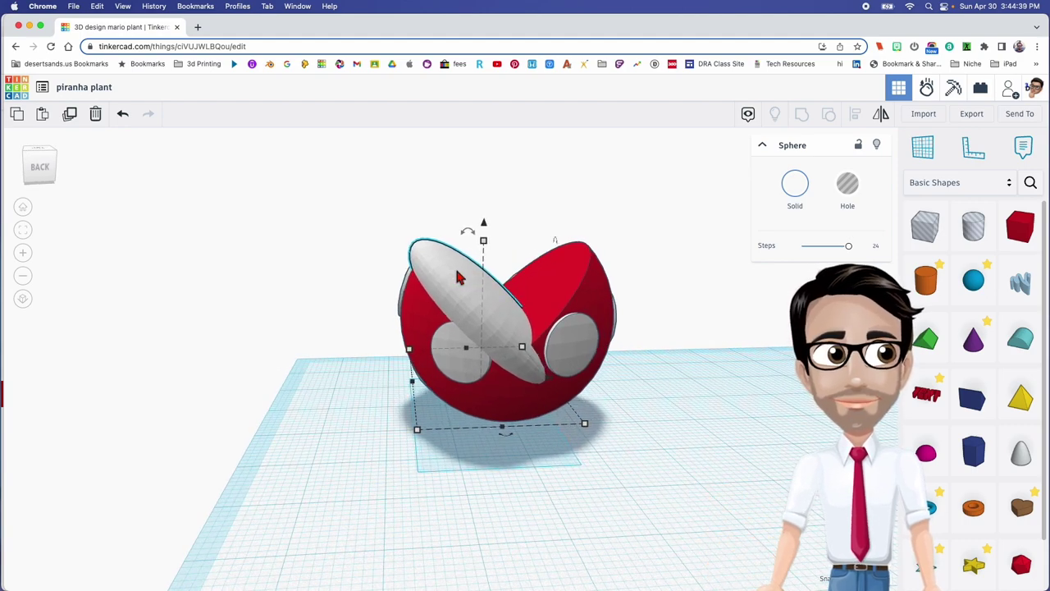
right_drag(456, 281, 476, 300)
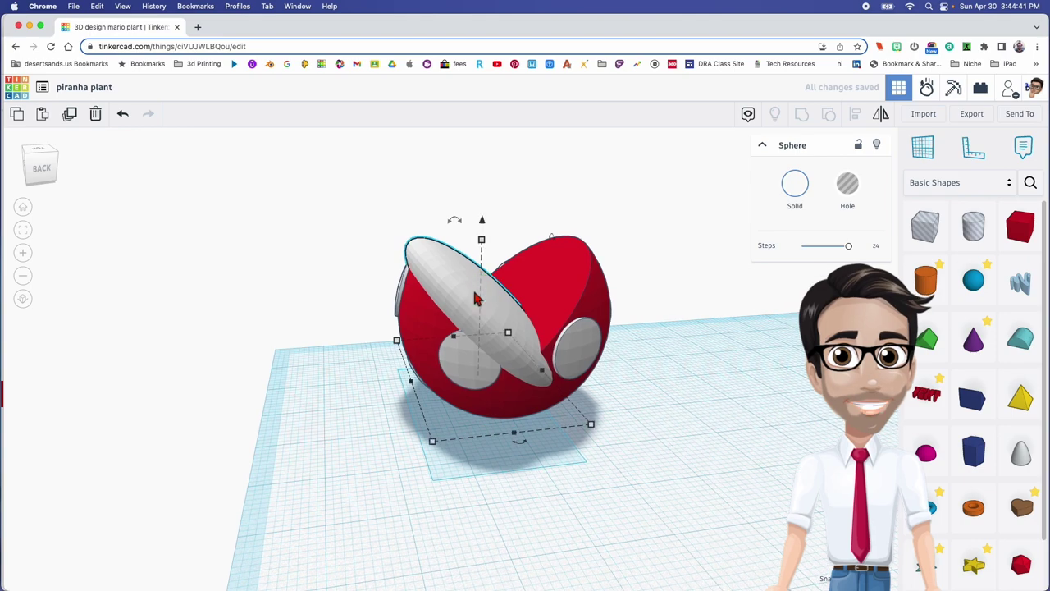
Step: Duplicate the white lip and mirror the copy onto the opposite sloped edge of the mouth
click(430, 277)
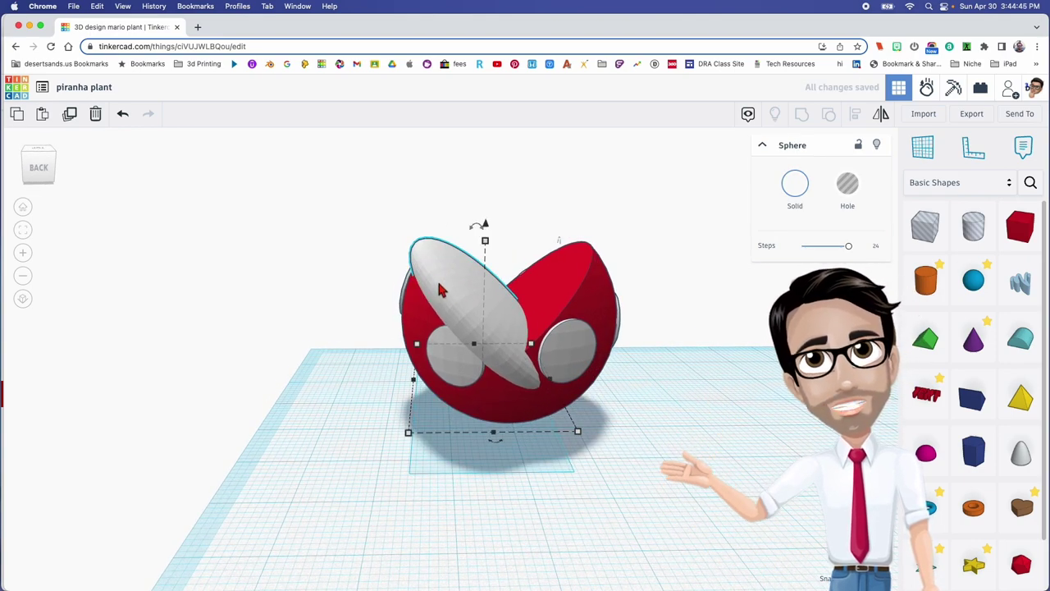
key(ctrl+d)
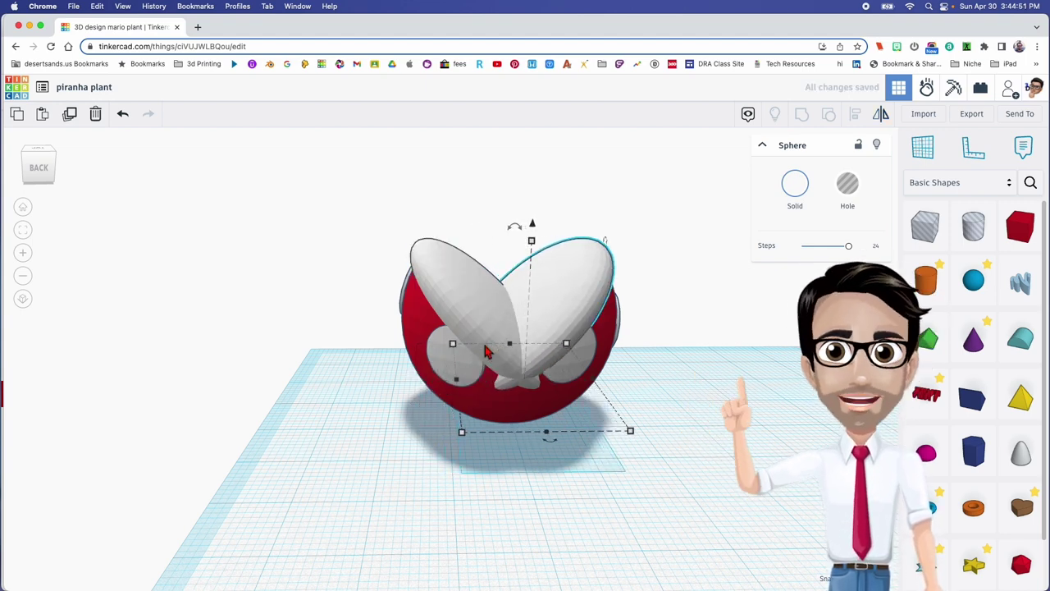
right_drag(515, 365, 508, 366)
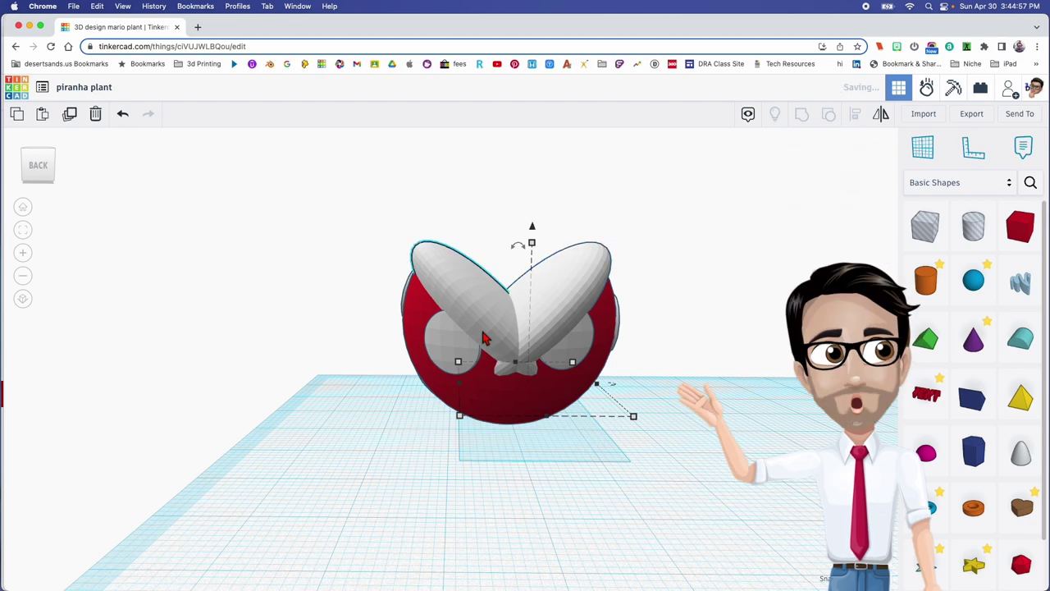
Step: Nudge the two white lips outward in small moves so they meet symmetrically at the base of the V
click(487, 348)
key(Left)
click(557, 349)
key(Right)
click(480, 330)
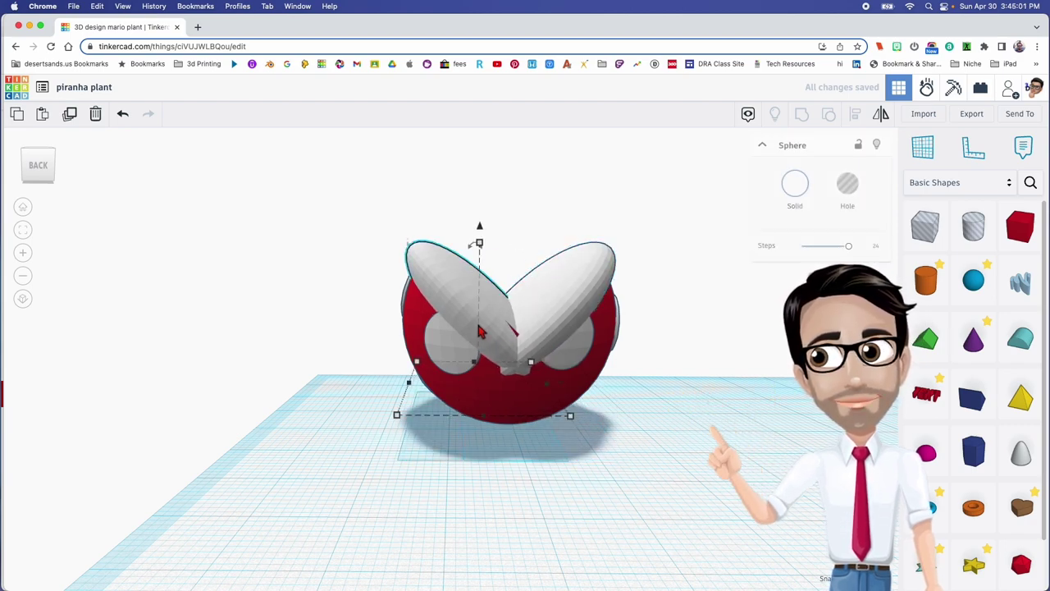
right_drag(534, 338, 399, 352)
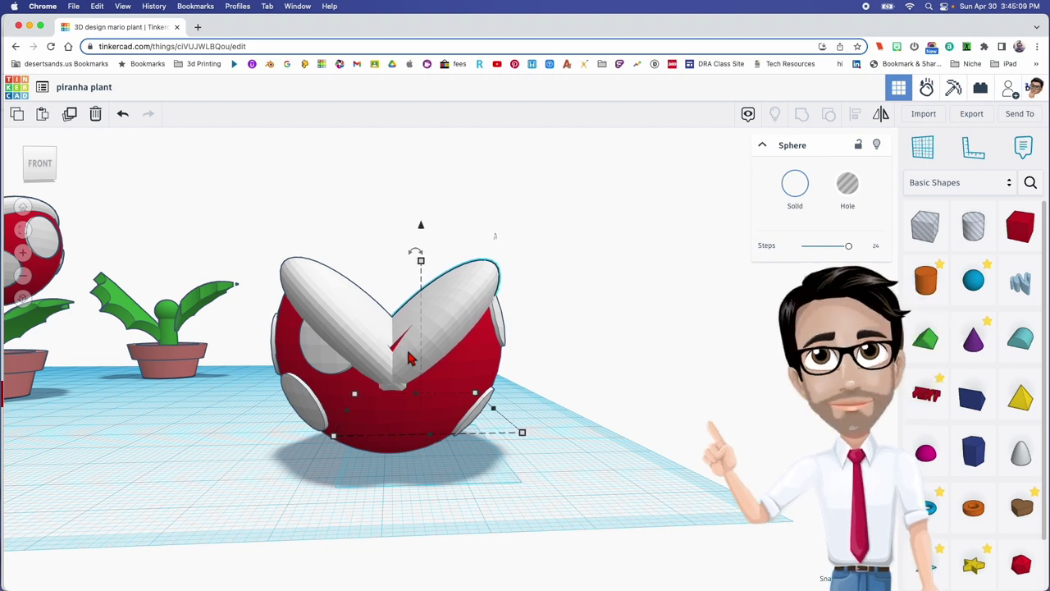
click(369, 354)
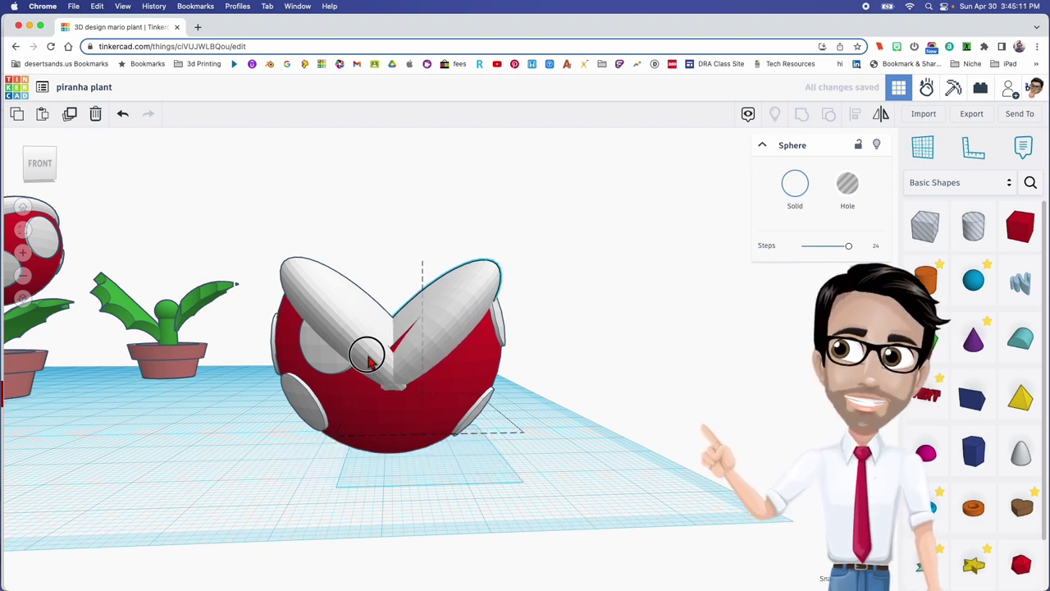
click(421, 373)
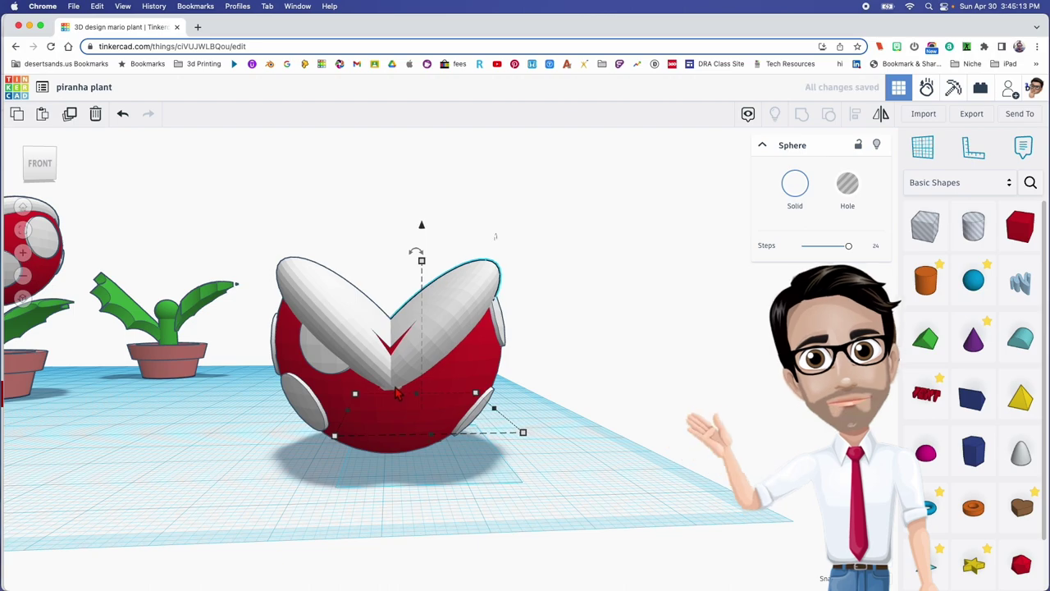
right_drag(441, 376, 465, 368)
click(528, 374)
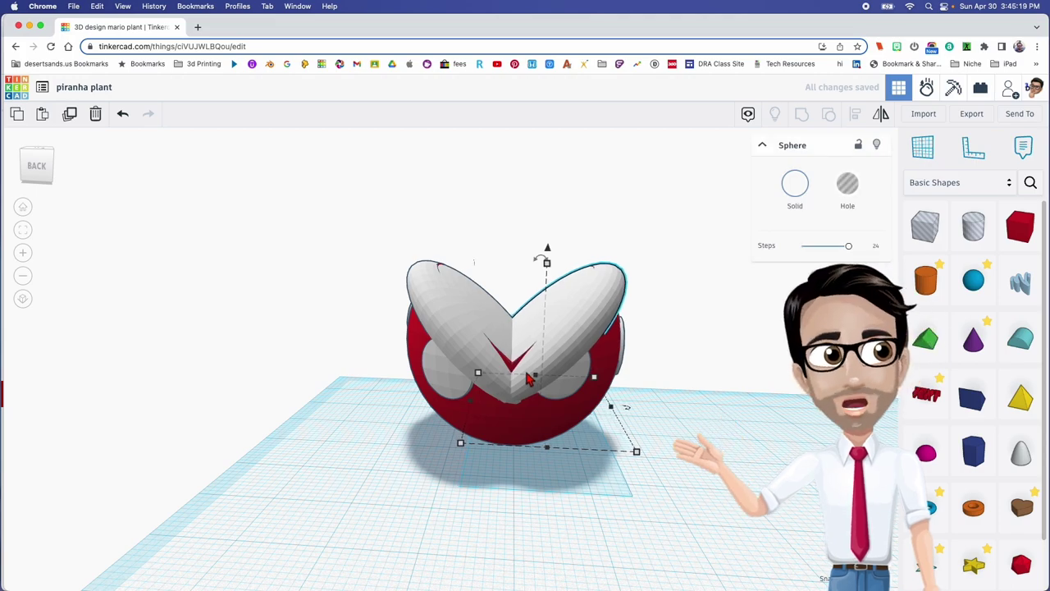
Step: Select both white lips together and raise them slightly to cover the red gap at the V
right_drag(485, 385, 419, 369)
shift+click(439, 365)
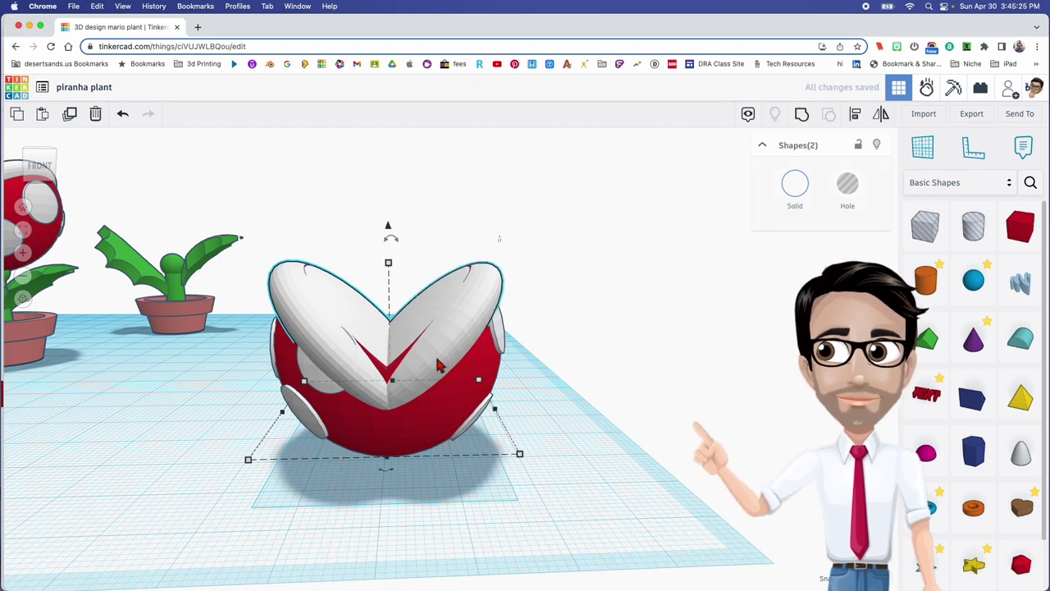
mouse_move(389, 227)
mouse_down()
mouse_move(387, 219)
mouse_move(391, 230)
mouse_up()
right_drag(392, 230, 408, 275)
drag(394, 223, 395, 215)
mouse_move(402, 245)
right_down()
mouse_move(455, 250)
mouse_move(392, 260)
right_up()
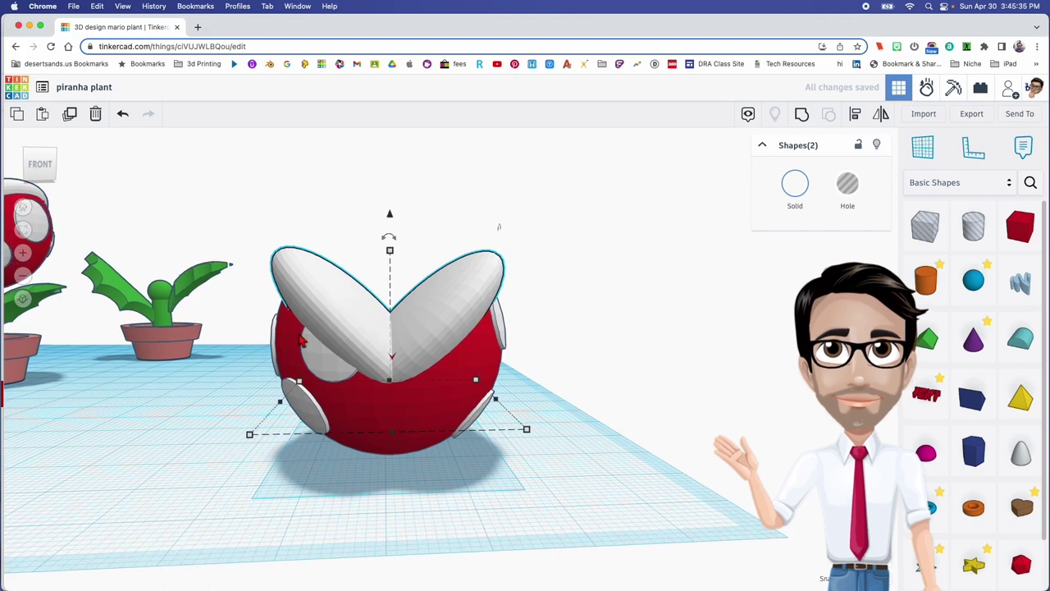
Step: Try shifting the cut red head slightly against the white lips, and undo the move
right_drag(373, 338, 353, 329)
click(392, 312)
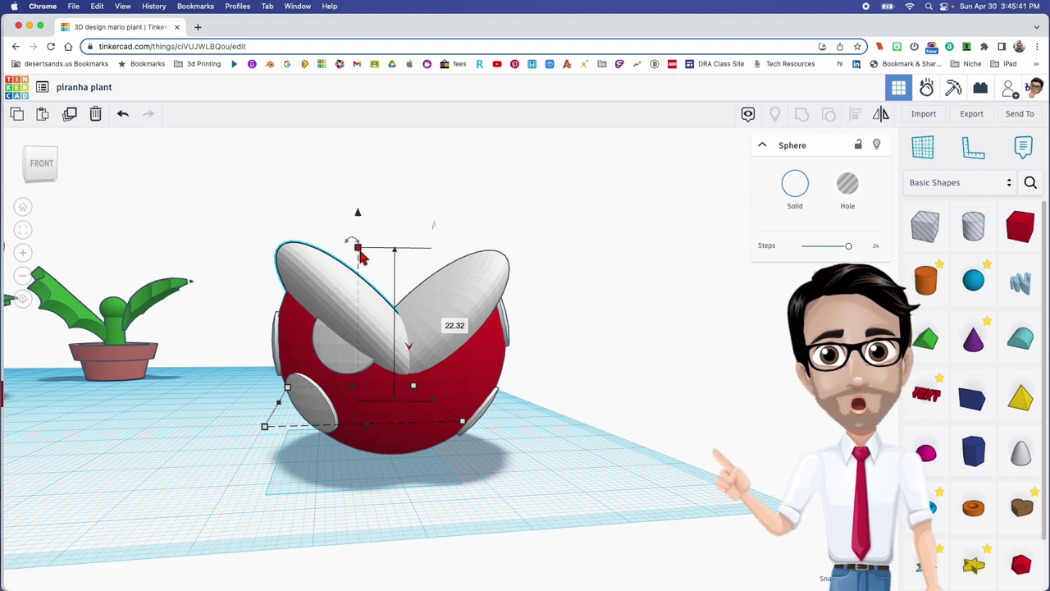
right_drag(433, 312, 430, 323)
click(473, 369)
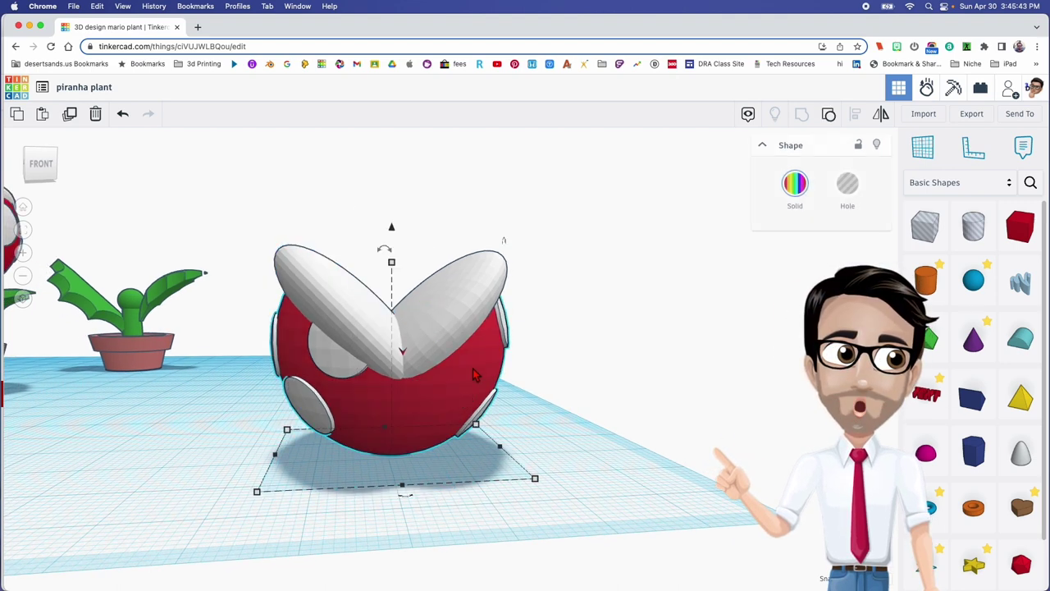
mouse_move(456, 391)
mouse_down()
mouse_move(452, 383)
mouse_move(444, 393)
mouse_up()
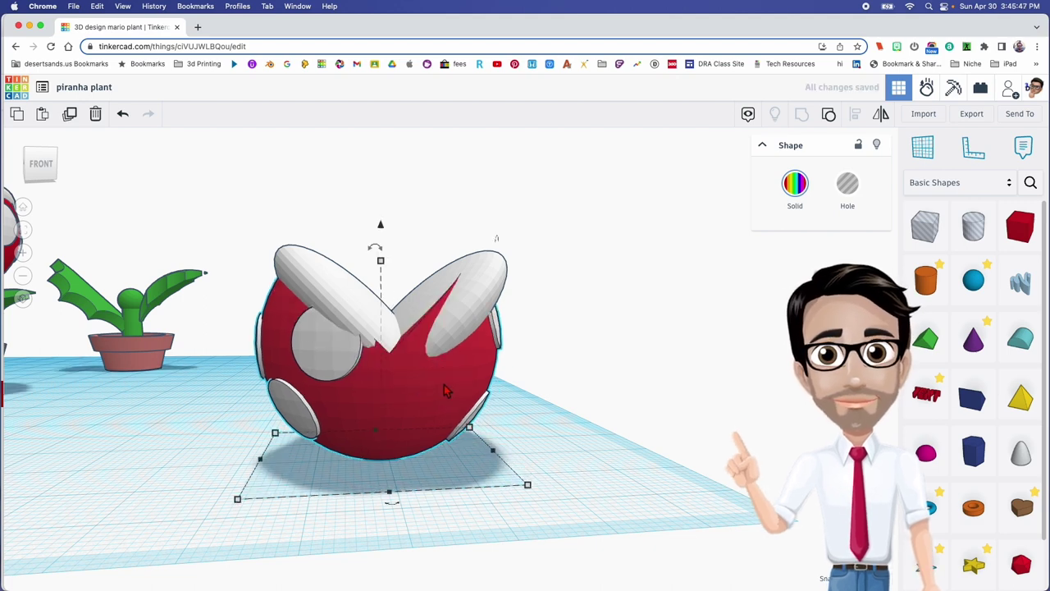
key(super+z)
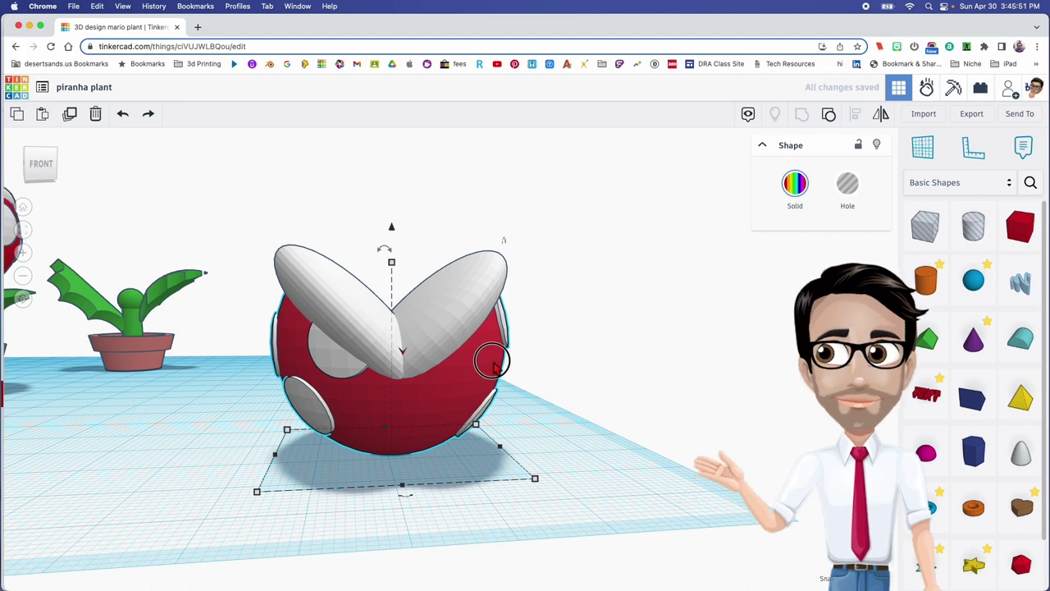
Step: Ungroup the cut head to release the roof-shaped hole from the spotted sphere
click(829, 119)
click(615, 337)
right_drag(616, 337, 594, 338)
scroll(624, 332, down, 1)
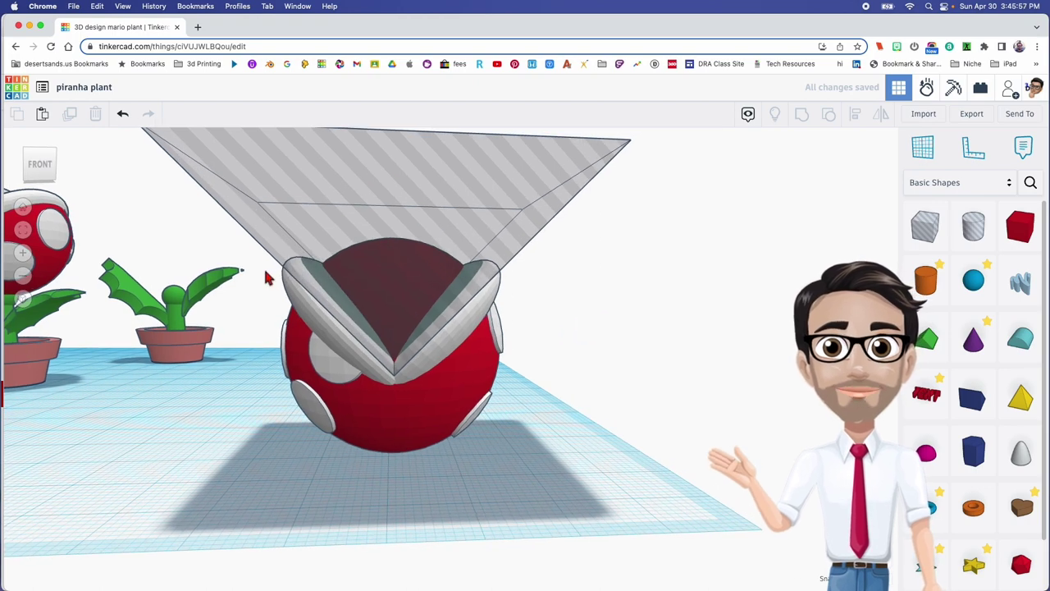
Step: Try grouping the roof-shaped hole, spotted sphere and both white lips together, and undo the grouping
drag(464, 308, 543, 442)
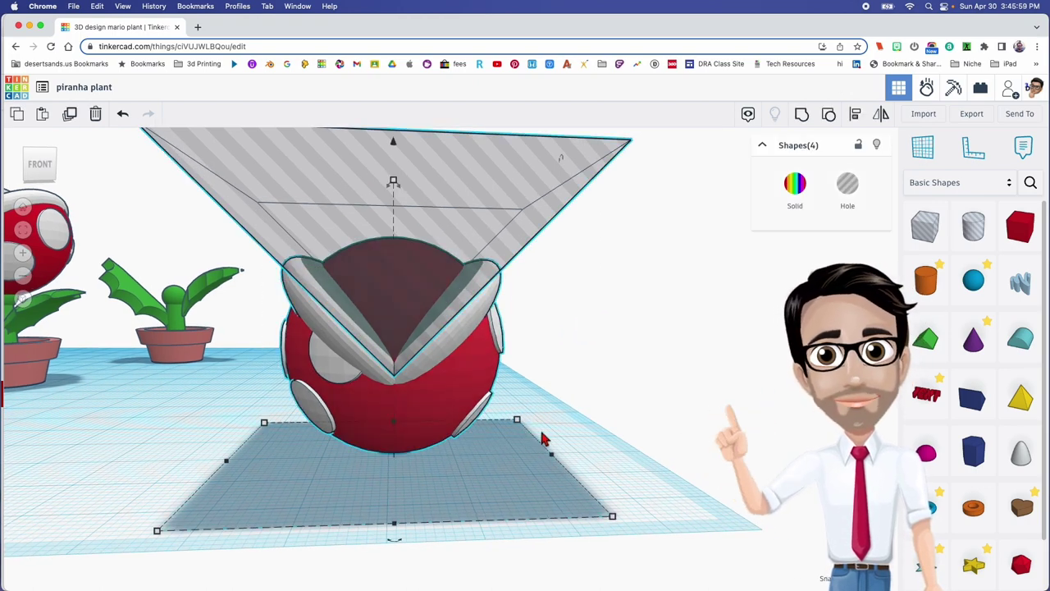
key(super+g)
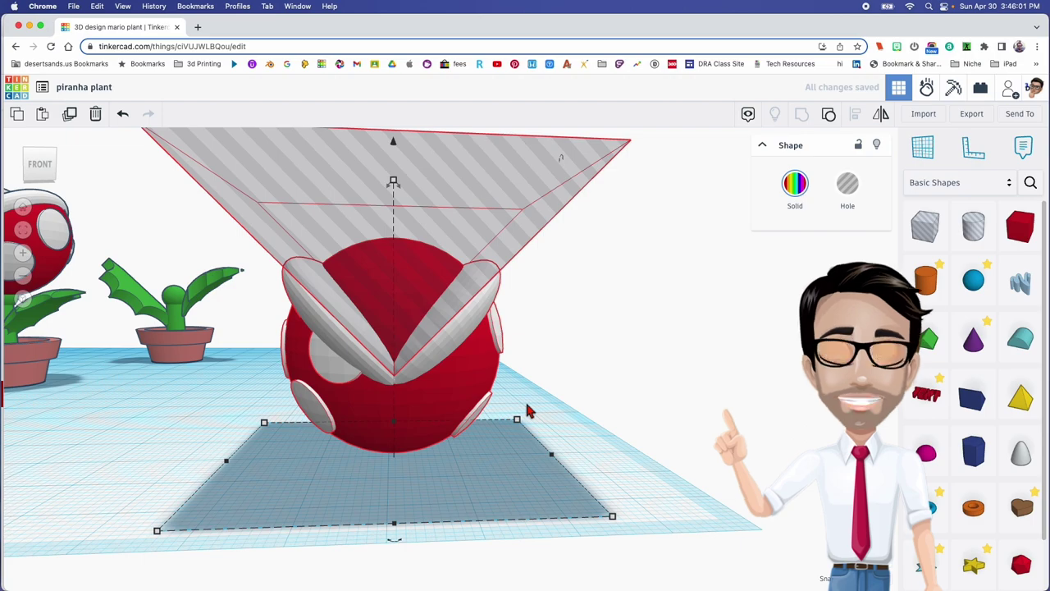
right_drag(509, 363, 563, 314)
key(super+z)
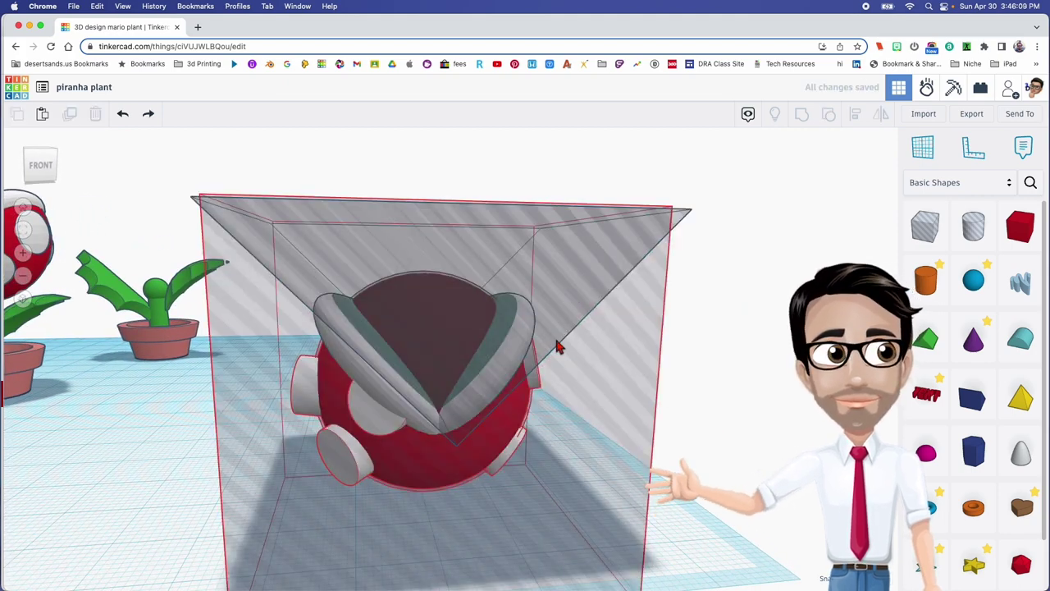
key(super+z)
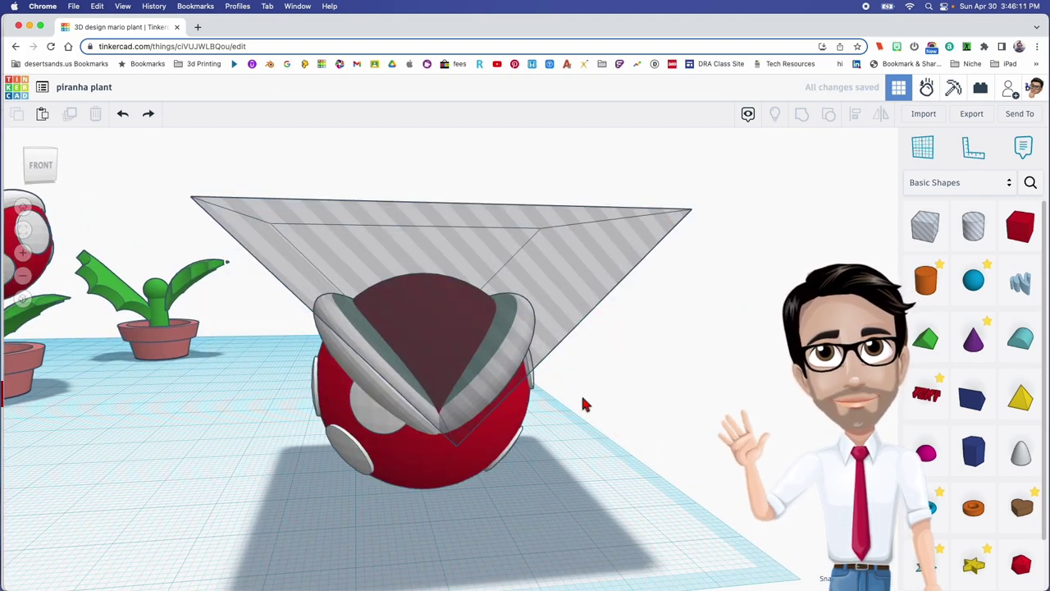
Step: Select both white lips together and nudge them slightly higher over the V-shaped mouth
right_drag(540, 388, 408, 335)
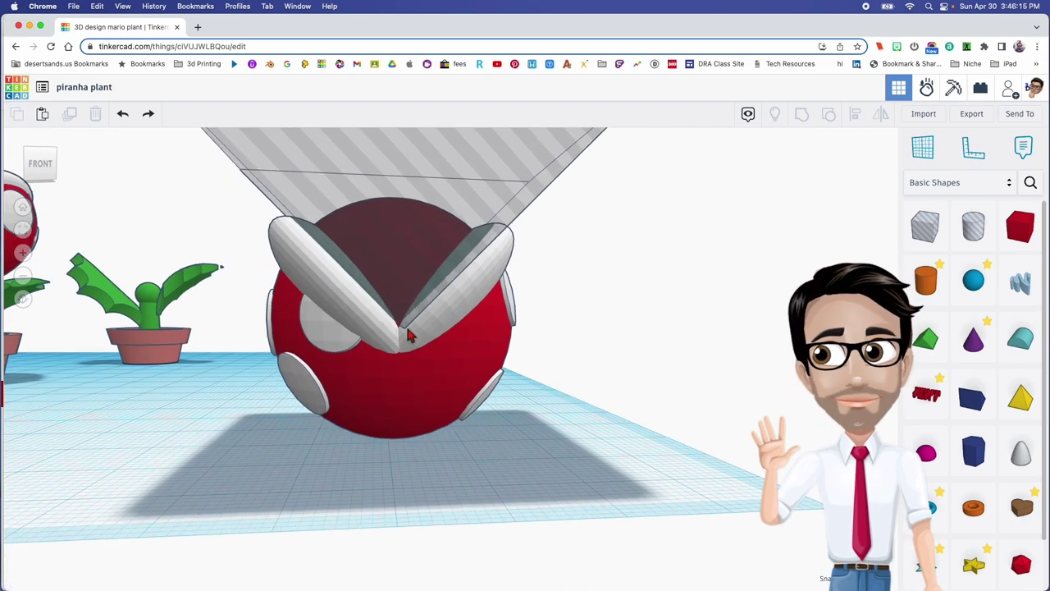
click(294, 272)
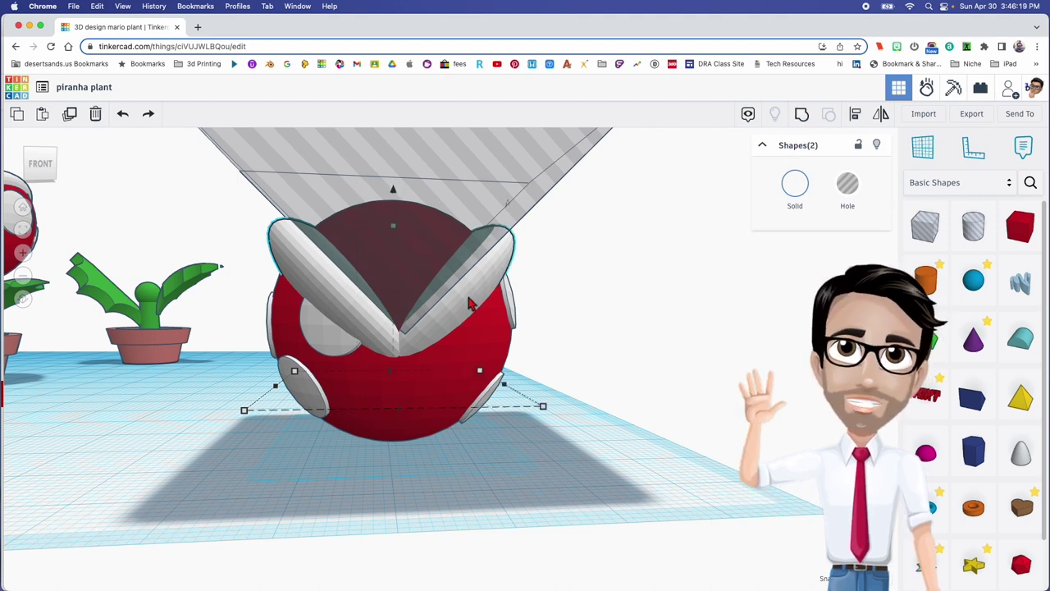
mouse_move(399, 197)
mouse_down()
mouse_move(397, 178)
mouse_move(399, 188)
mouse_up()
click(577, 326)
Step: Rotate the left white lip back to horizontal and set its height to 7
click(353, 300)
right_drag(356, 225, 217, 313)
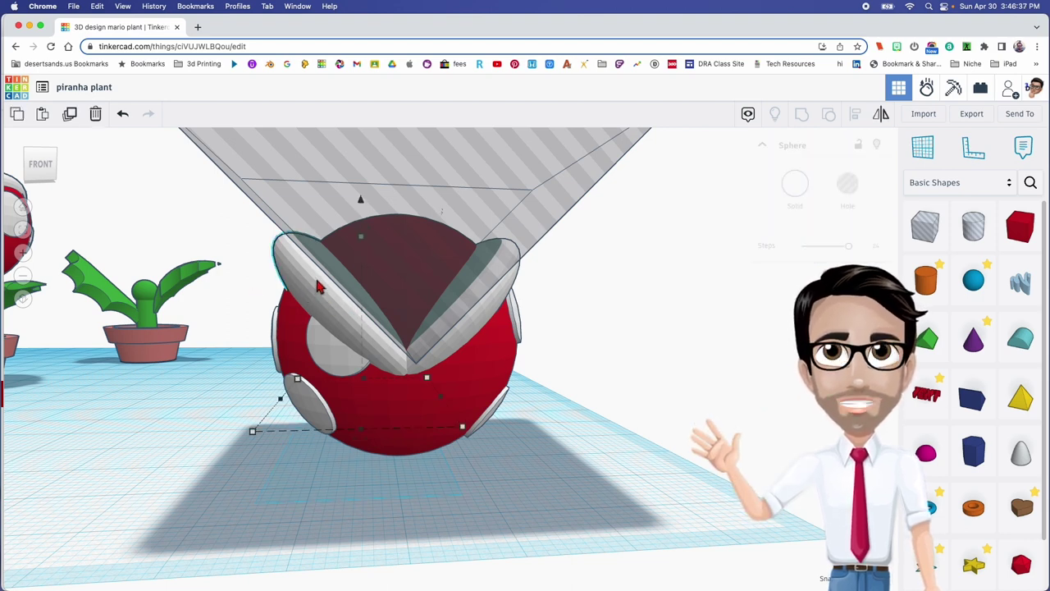
drag(366, 235, 315, 238)
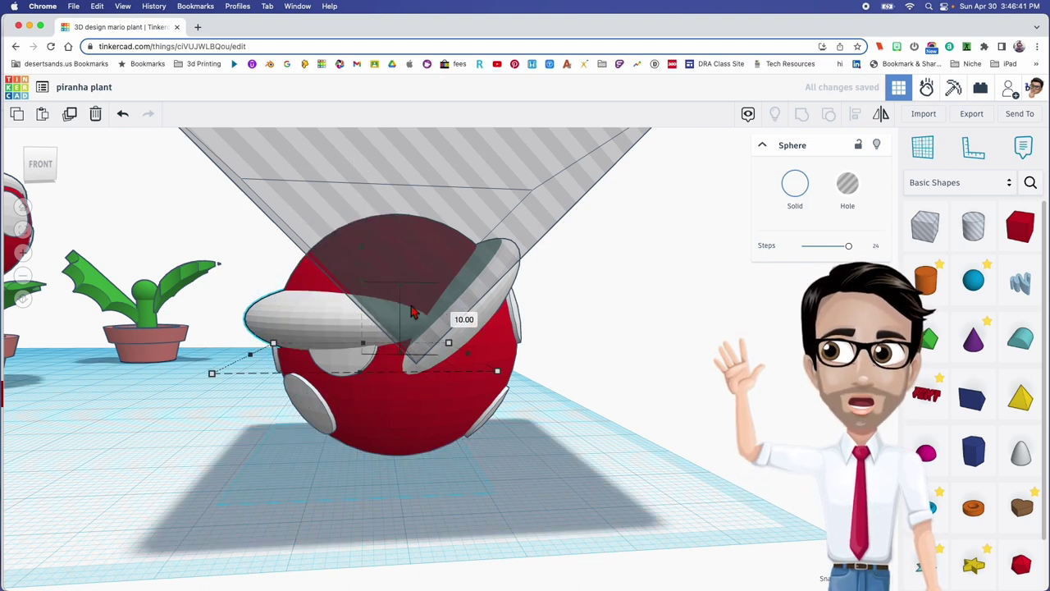
click(464, 320)
text(5)
key(Return)
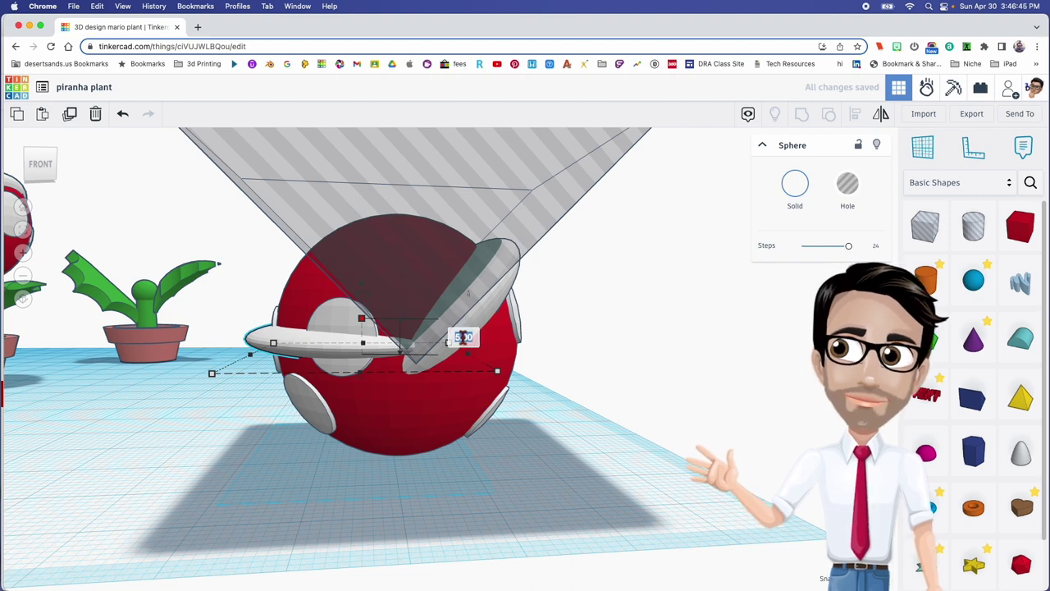
text(7)
key(Return)
Step: Rotate the right white lip back to horizontal and set its height to 7
click(506, 287)
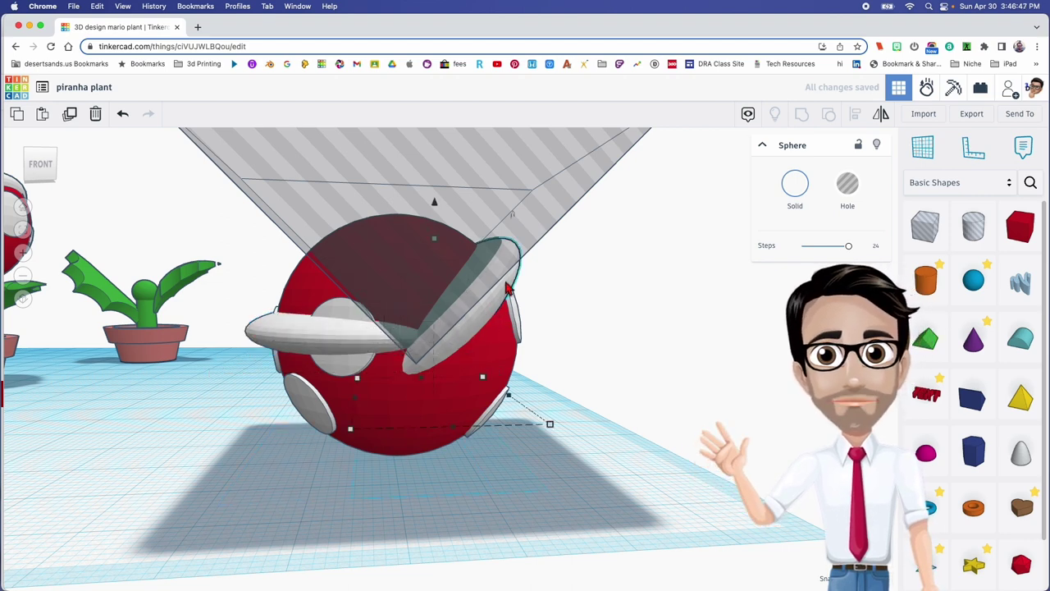
drag(443, 231, 485, 346)
drag(438, 292, 510, 327)
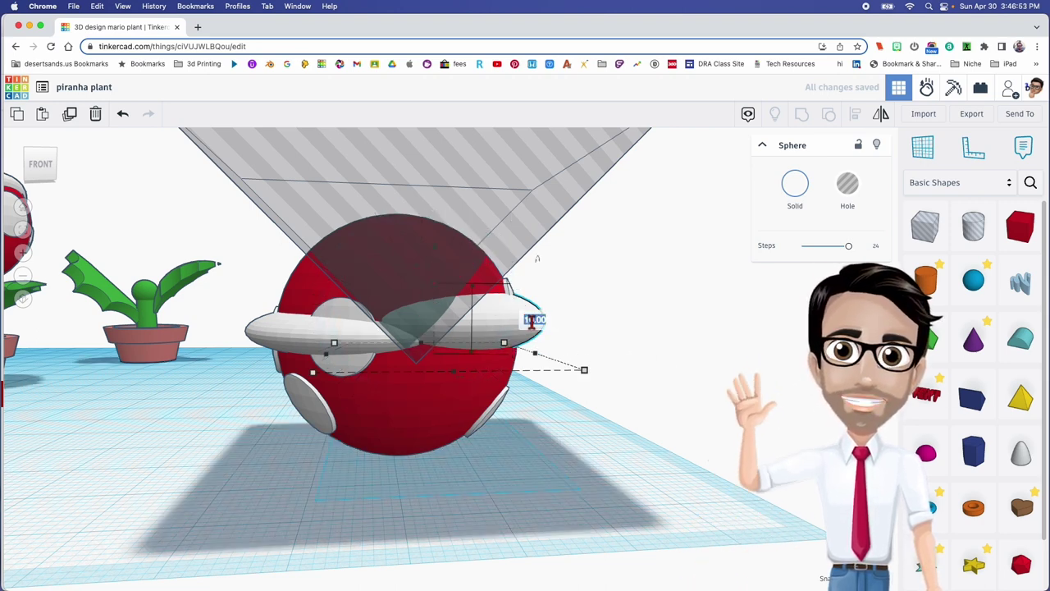
key(Return)
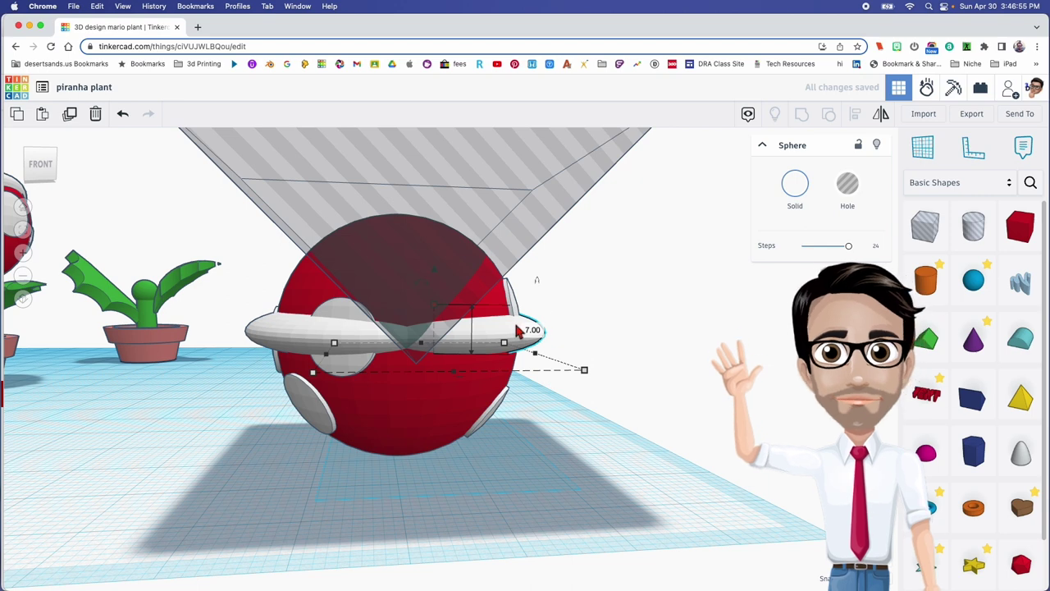
key(Escape)
Step: Try rotating the two thinner lips back into a V along the edges of the mouth cut
click(509, 339)
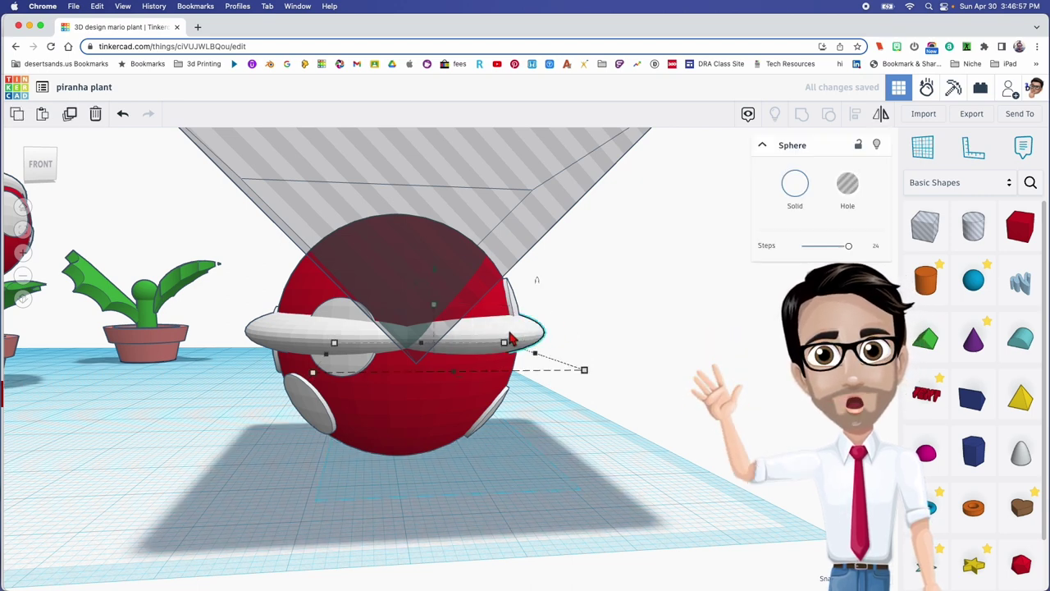
drag(434, 287, 392, 213)
drag(380, 220, 359, 261)
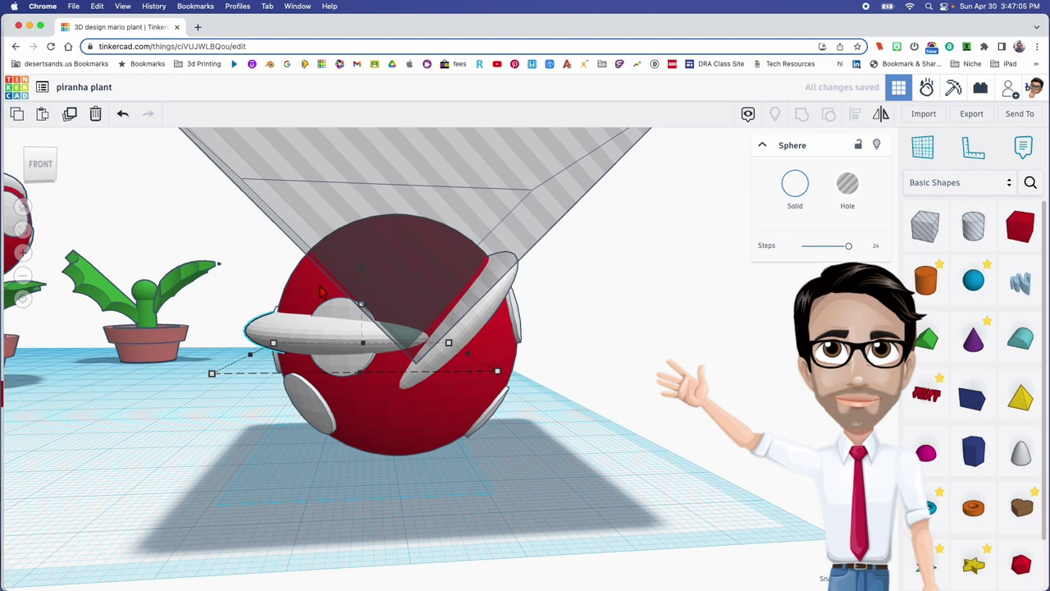
drag(369, 275, 415, 267)
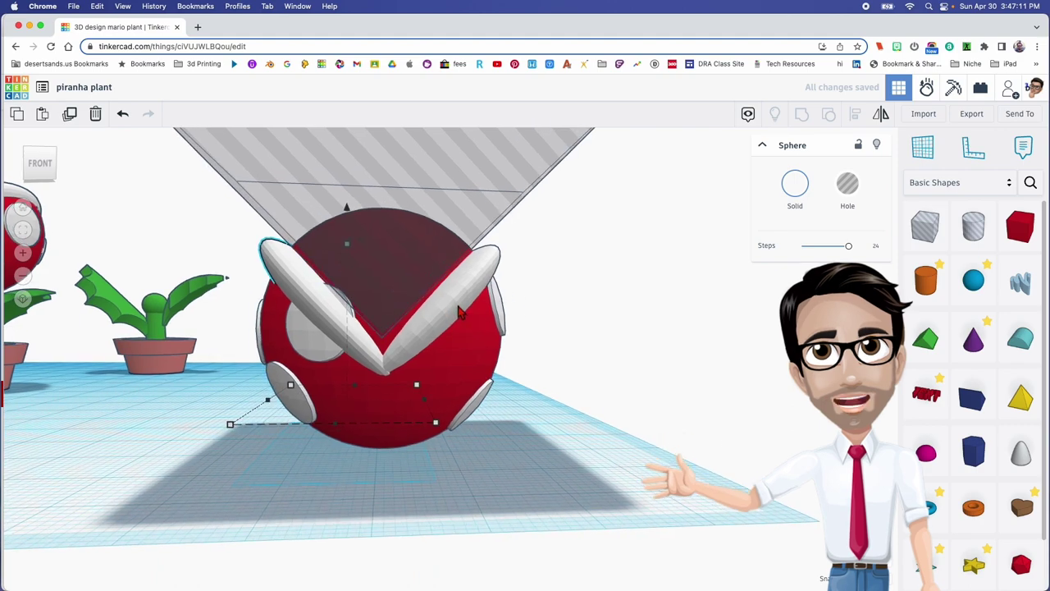
Step: Try shifting both lips forward together and raising them to cover the red edge along the V
shift+click(460, 308)
key(Up)
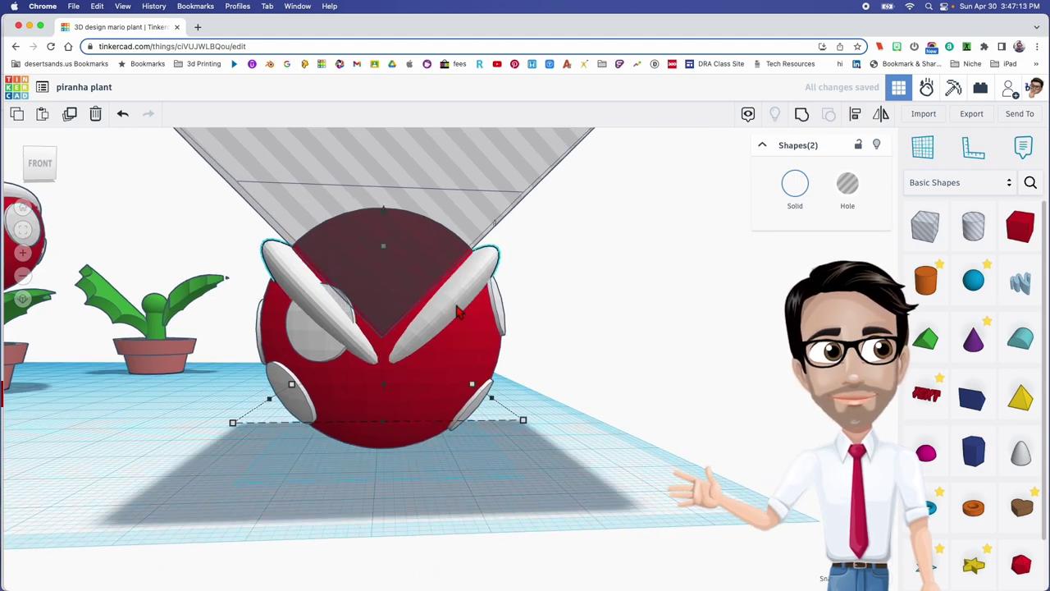
key(Down)
right_drag(490, 305, 484, 304)
key(super+Up)
key(super+Up)
key(super+Up)
key(super+Up)
key(super+Up)
key(super+Up)
key(super+Up)
key(super+Up)
key(super+Up)
key(super+Up)
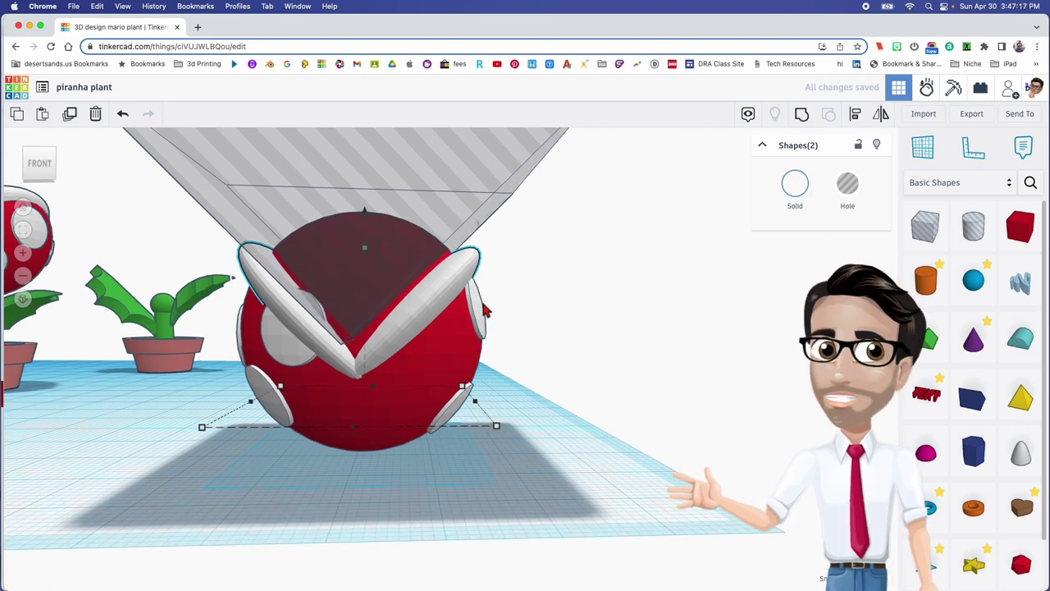
key(ctrl+Up)
key(ctrl+Up)
key(ctrl+Up)
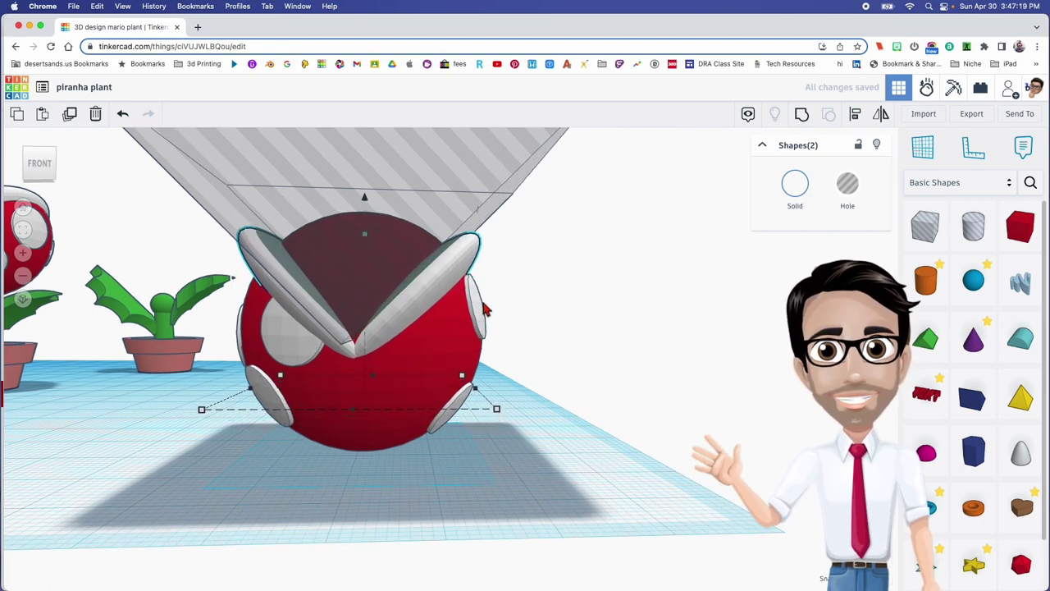
mouse_move(484, 310)
right_down()
mouse_move(516, 300)
mouse_move(452, 304)
mouse_move(478, 304)
mouse_move(481, 314)
right_up()
Step: Undo the moves and rotations of the two lips until both lie flat
key(super+z)
key(super+z)
key(super+z)
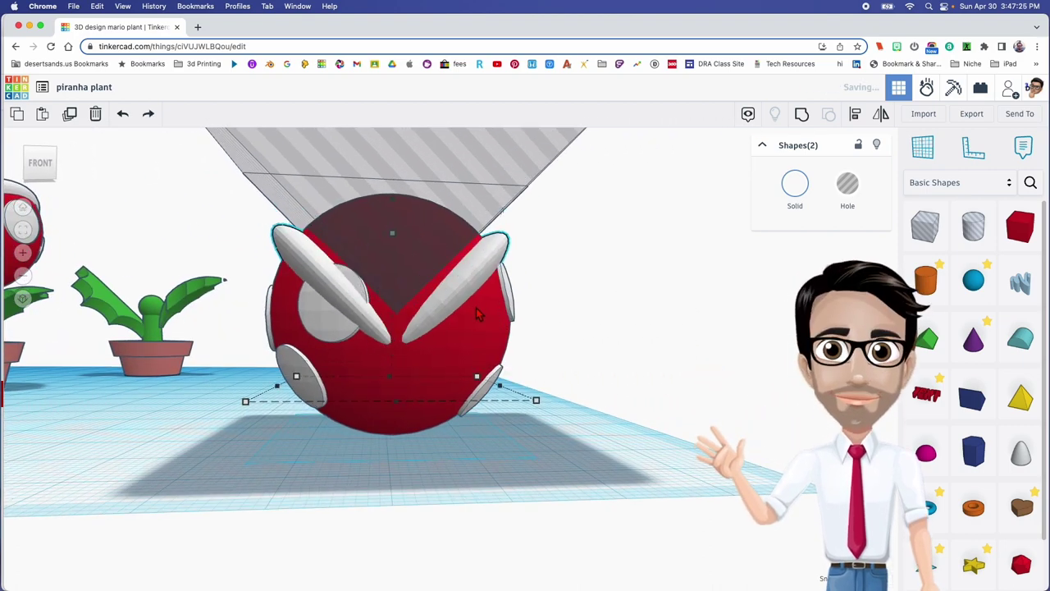
key(super+shift+z)
key(super+shift+z)
key(super+shift+z)
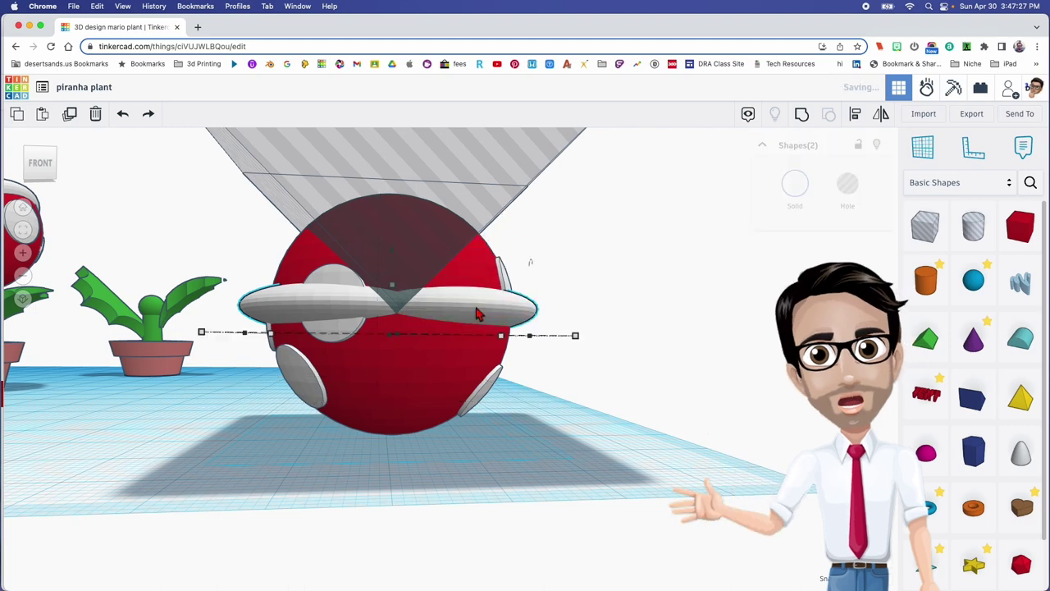
right_drag(453, 288, 452, 308)
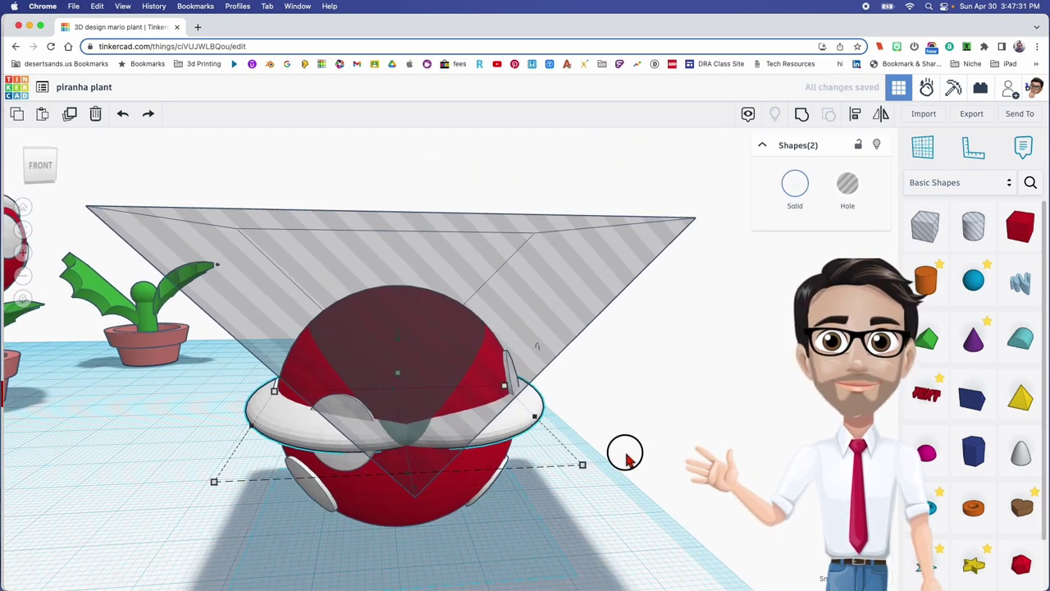
Step: Resize the right lip alone to a width of 25 and a length of 34
click(626, 454)
click(513, 425)
click(582, 464)
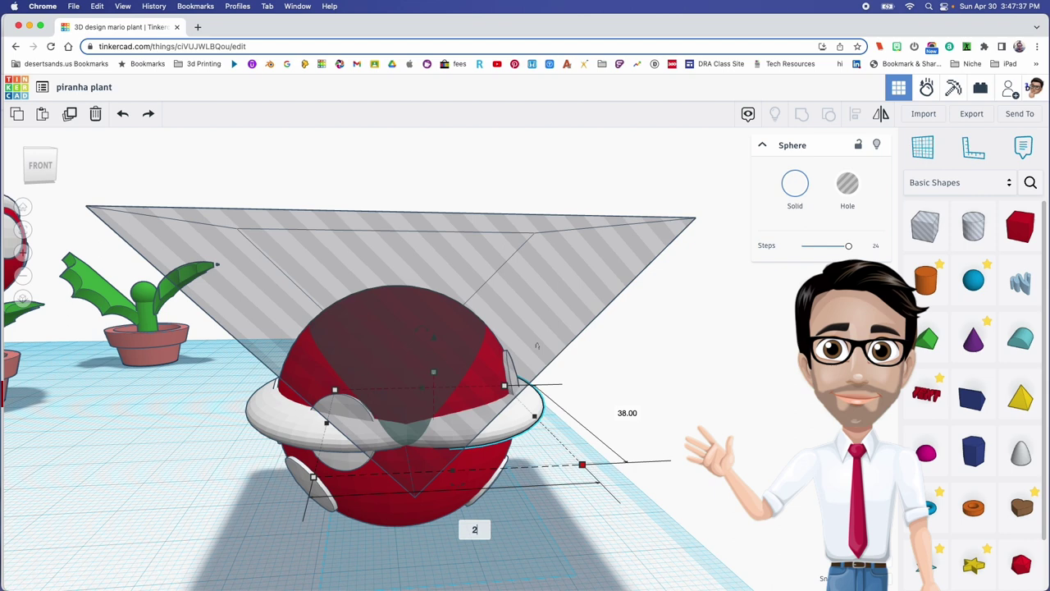
key(Return)
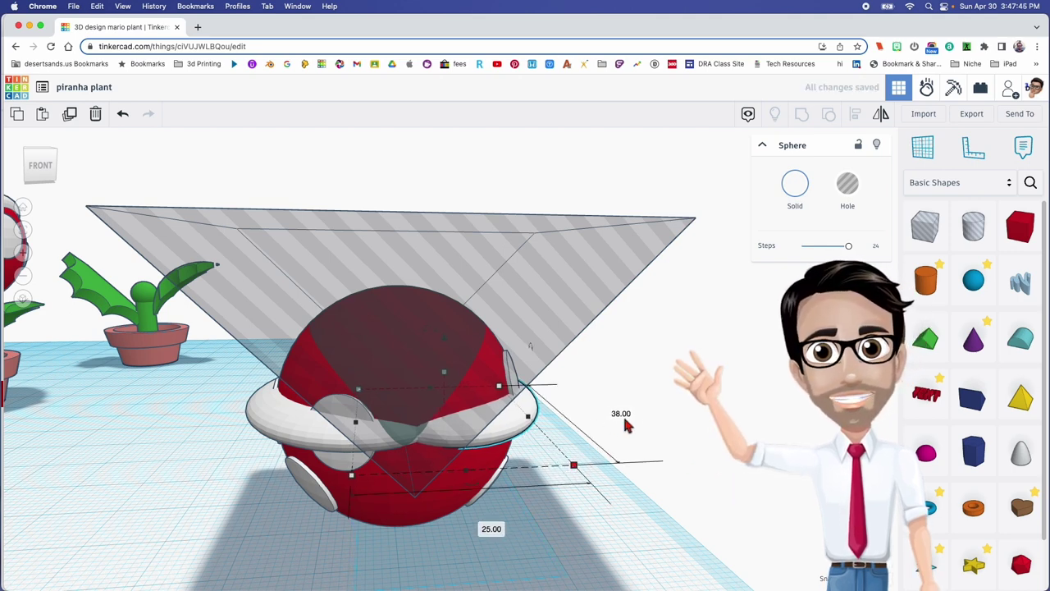
click(621, 414)
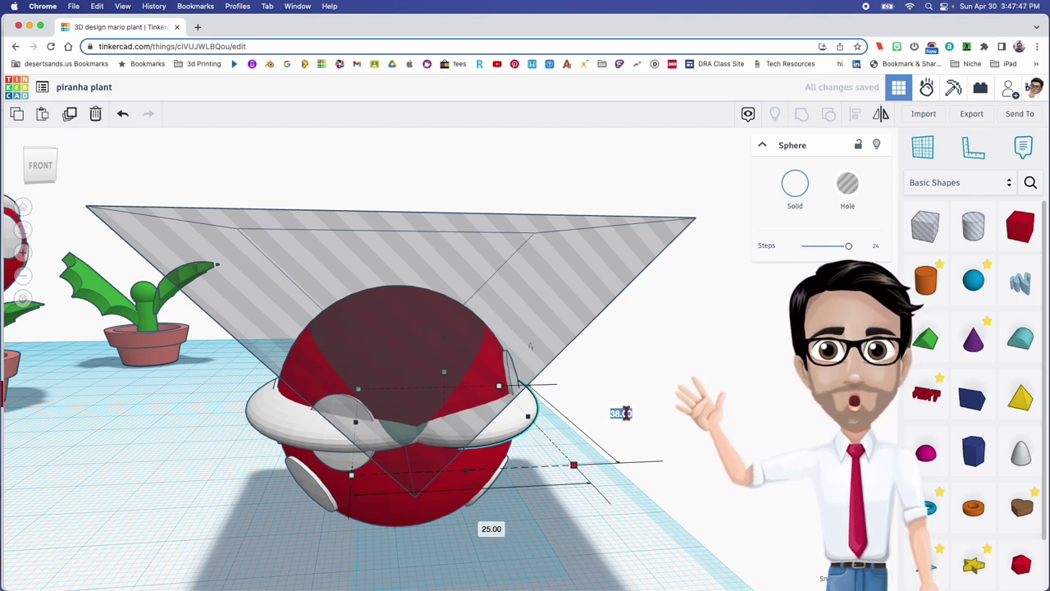
text(34)
key(Return)
Step: Resize the left lip to match, with a width of 25 and a length of 34
right_drag(529, 423, 513, 447)
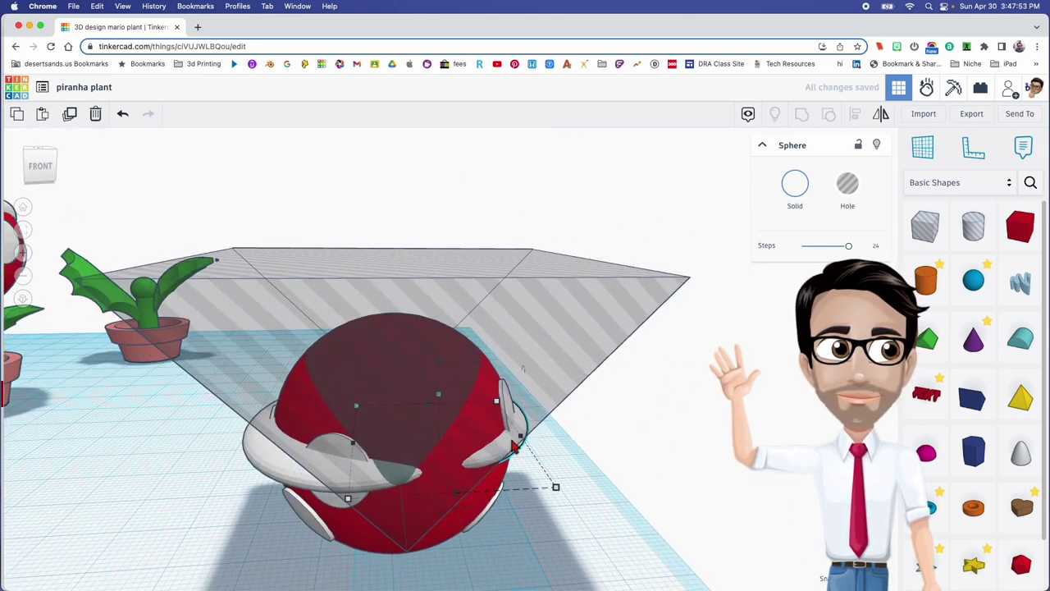
click(304, 481)
scroll(330, 507, down, 1)
right_drag(330, 507, 342, 451)
mouse_move(238, 409)
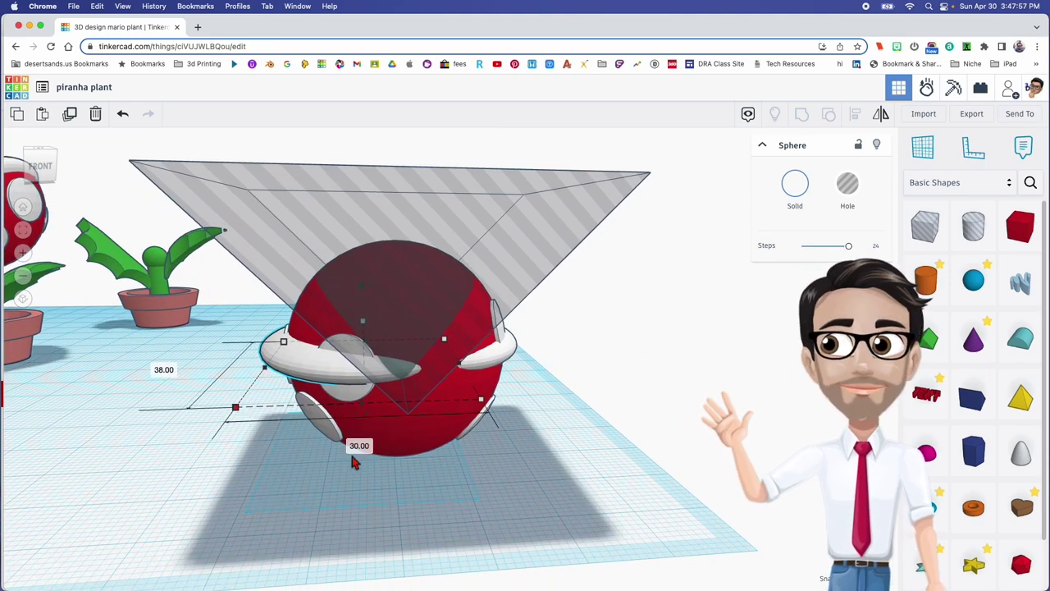
click(360, 446)
text(25)
key(Return)
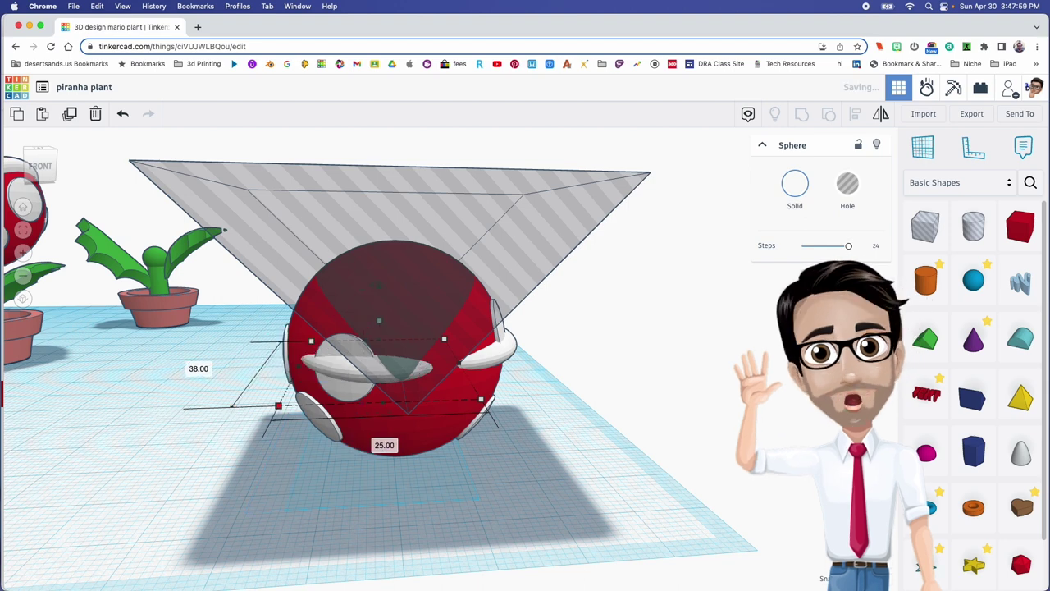
click(199, 369)
text(34)
key(Return)
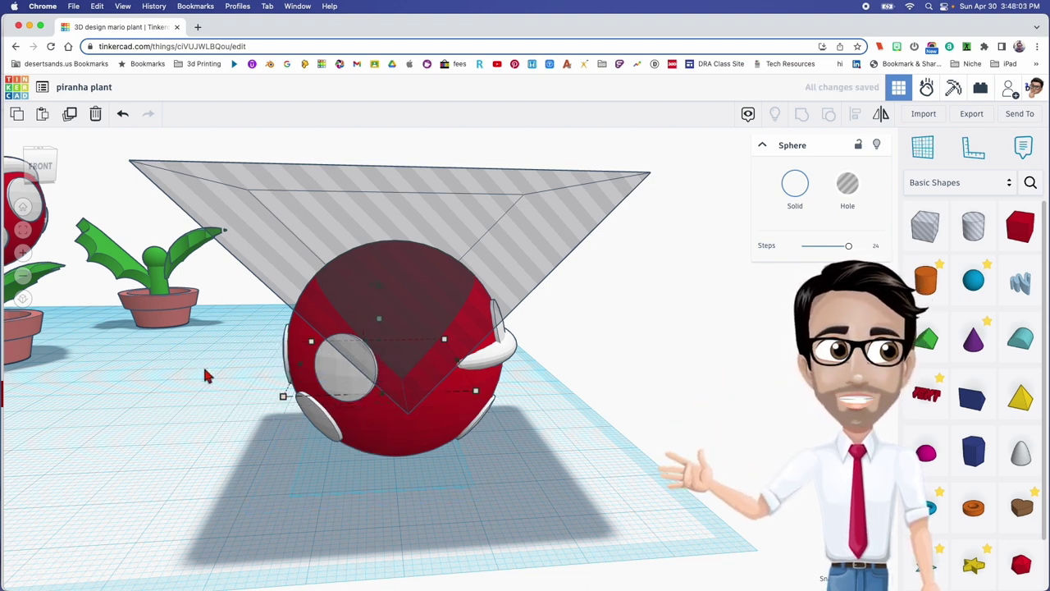
Step: Nudge the left lip forward and outward and the right lip inward so they sit evenly on the sphere
key(Down)
key(Down)
key(Down)
key(Down)
key(Down)
key(Down)
key(Down)
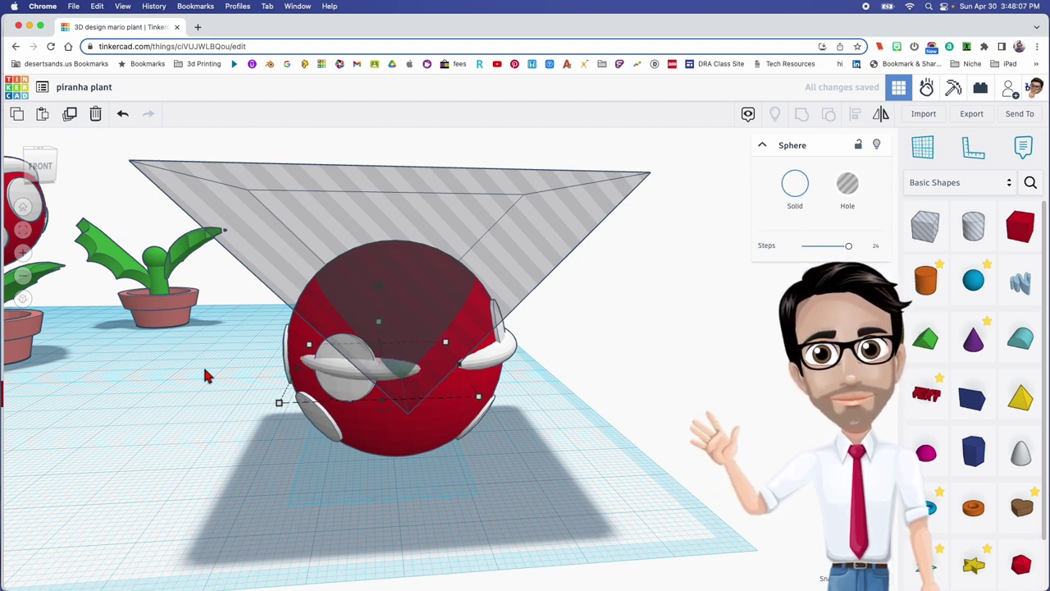
key(Left)
key(Left)
key(Left)
key(Left)
key(Left)
key(Left)
key(Left)
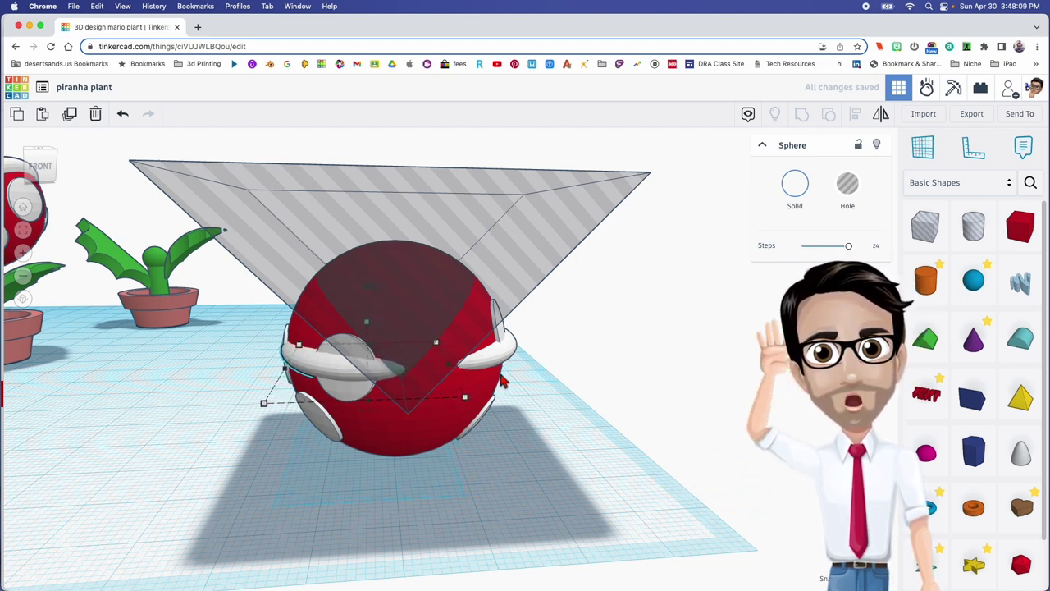
click(493, 365)
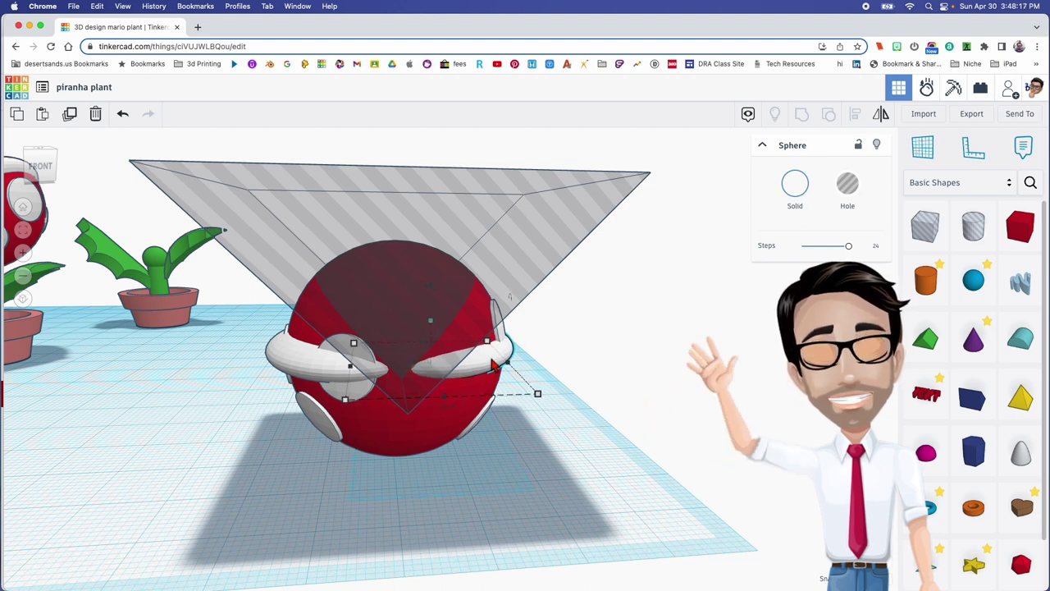
Step: Try rotating the two shortened lips to follow the sloping edges of the V-shaped hole
click(351, 378)
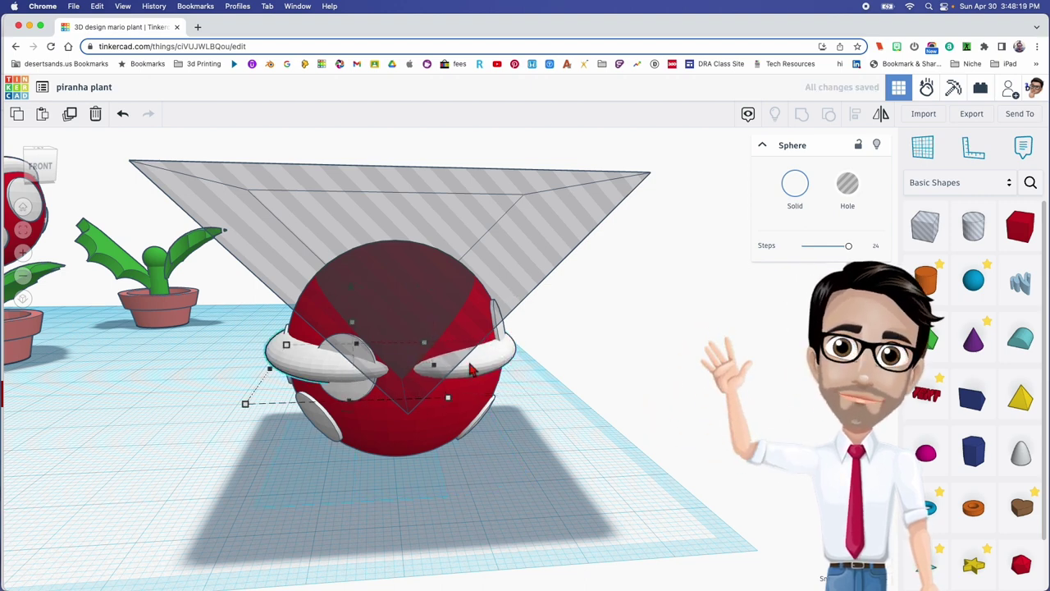
drag(352, 206, 399, 293)
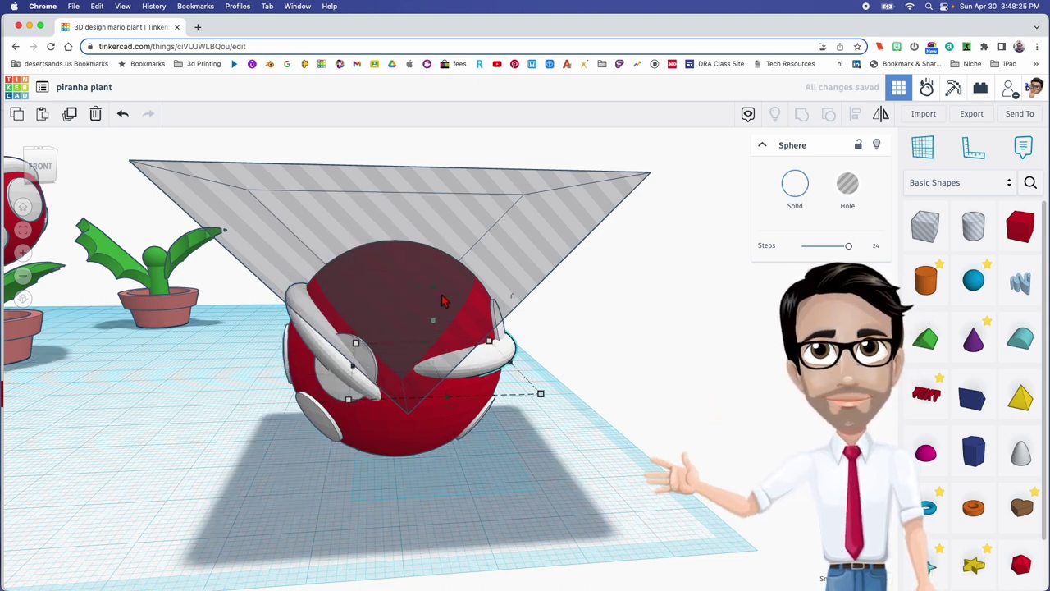
drag(428, 284, 392, 293)
right_drag(392, 293, 451, 366)
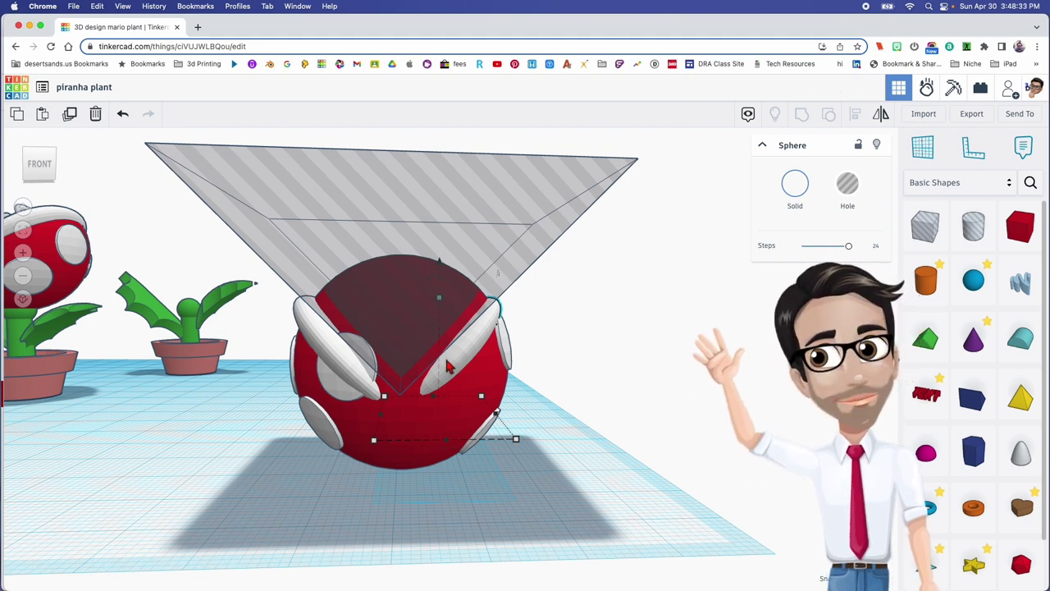
Step: Try nudging the two tilted lips inward until their lower ends meet at the V
key(Left)
key(Left)
key(Left)
click(359, 380)
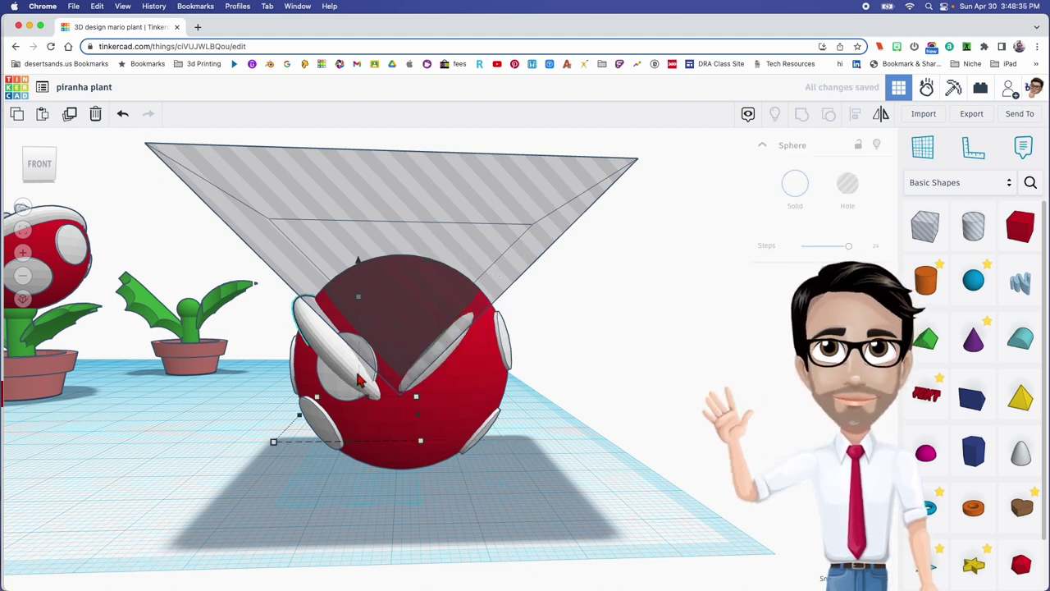
key(Right)
key(Right)
key(Right)
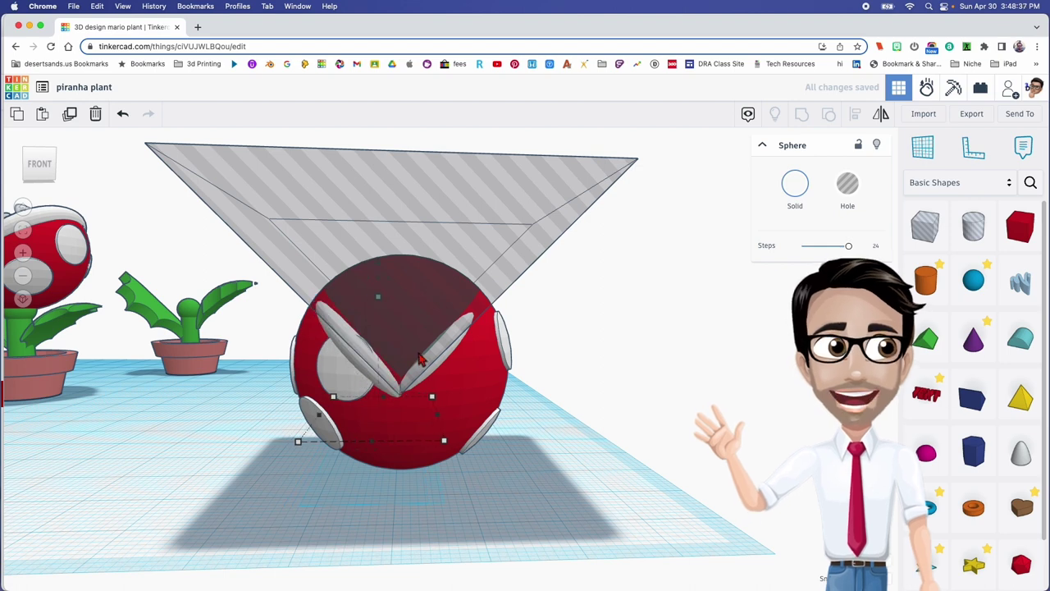
Step: Try raising both tilted lips together slightly and check how they fit around the mouth
shift+click(432, 351)
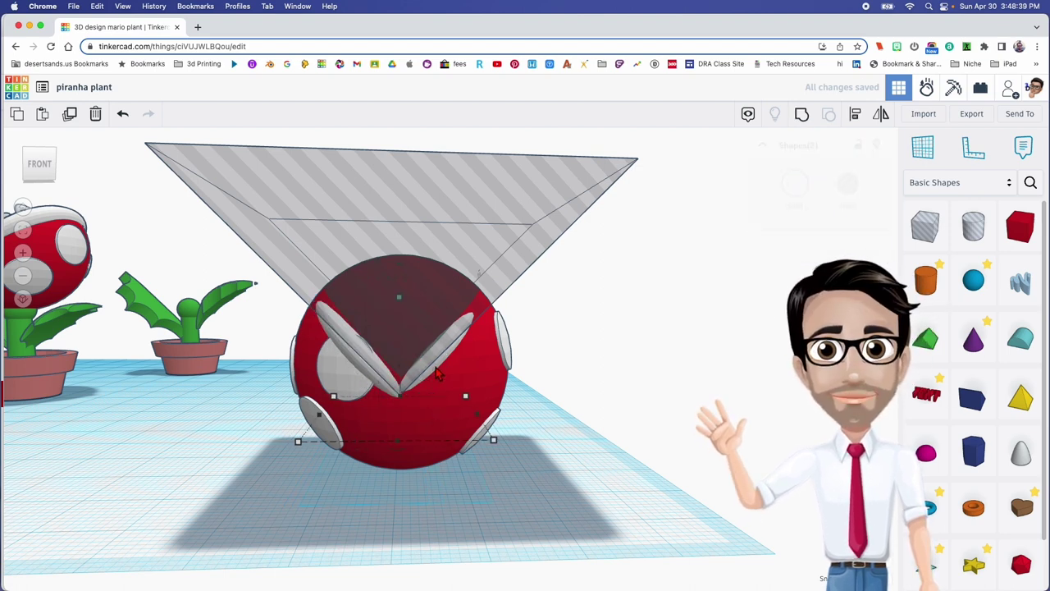
drag(402, 269, 402, 251)
right_drag(417, 302, 502, 313)
right_drag(597, 302, 515, 338)
Step: Undo the raise, inward nudges and rotations of the two lips so they lie flat
key(super+z)
key(super+z)
key(super+z)
key(super+z)
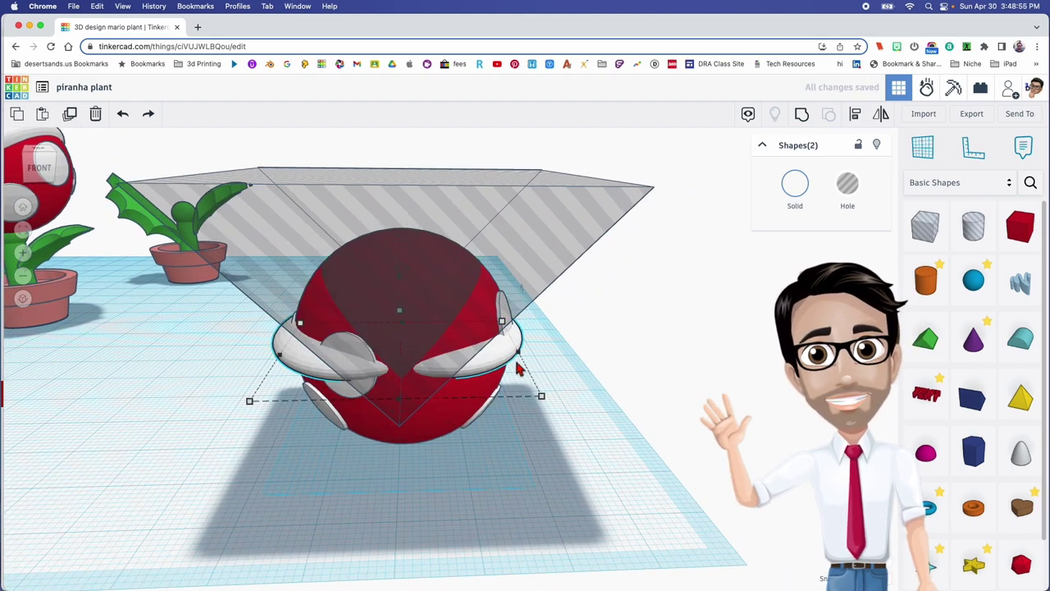
Step: Set the combined width of the two flat lips to 40
mouse_move(543, 398)
text(40)
key(Return)
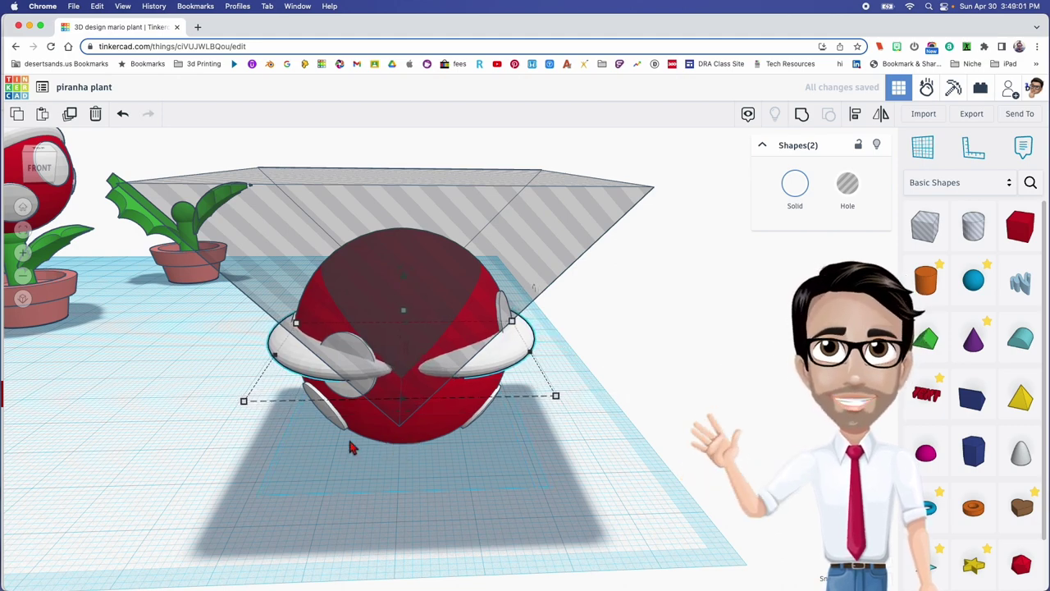
Step: Rotate each white lip in turn to follow the slope of its side of the V-shaped mouth
right_drag(382, 435, 472, 405)
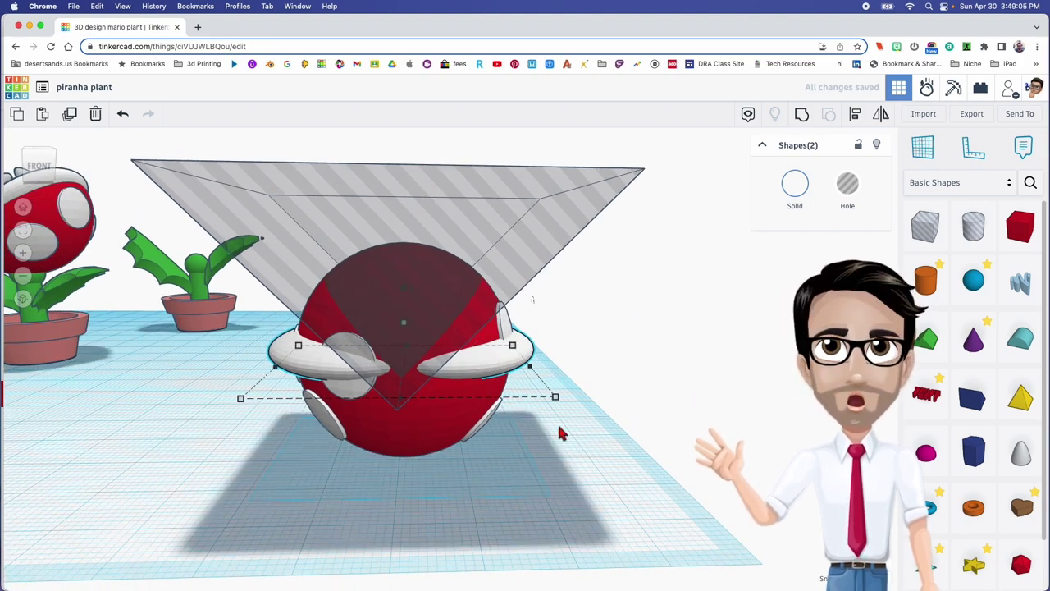
click(502, 371)
drag(456, 313, 412, 290)
click(291, 369)
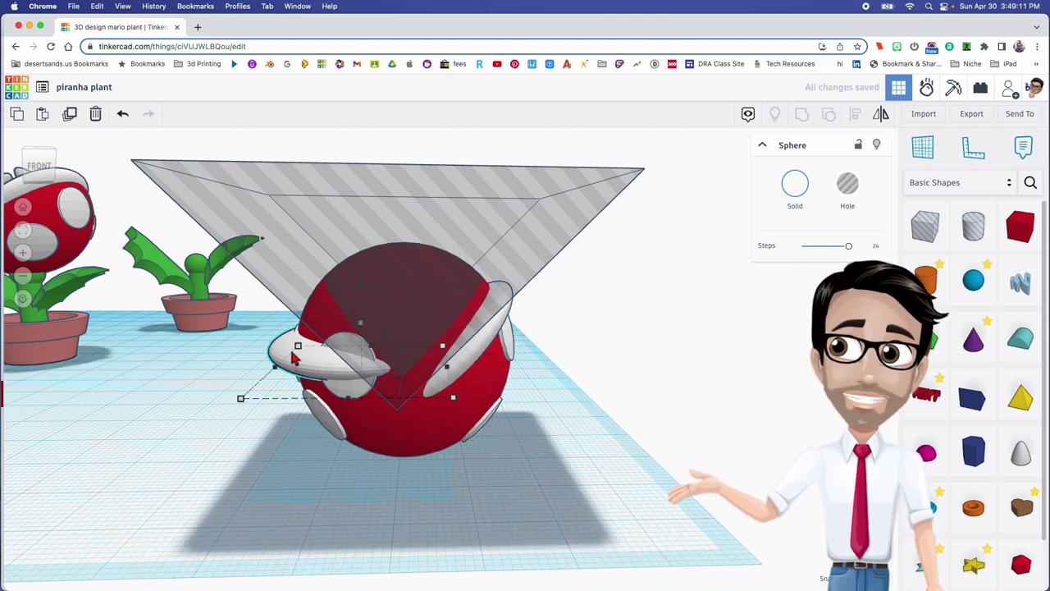
drag(367, 294, 380, 312)
Step: Raise the left lip and nudge it right so it lines the left edge of the mouth cut
right_drag(380, 312, 312, 340)
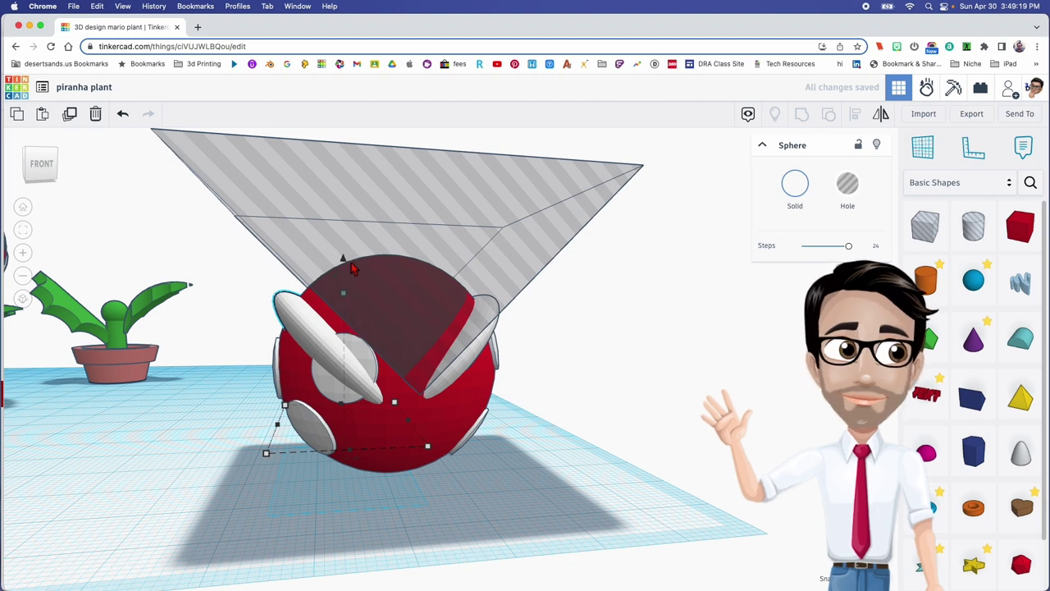
drag(343, 264, 351, 235)
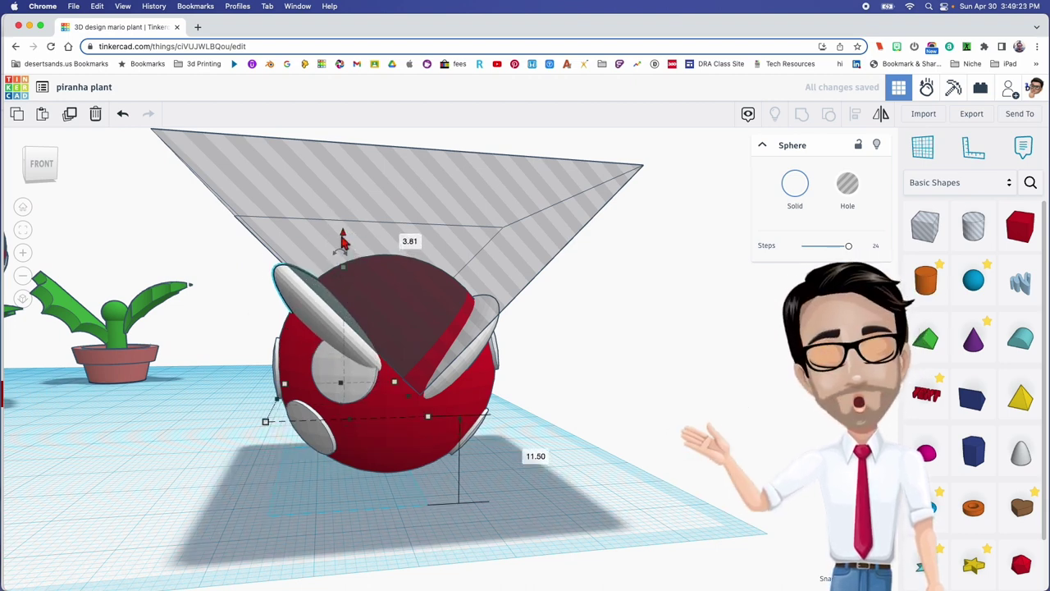
key(Right)
key(Right)
drag(356, 237, 361, 246)
Step: Raise the right lip and shift it inward so its lower end meets the left lip at the V
mouse_move(466, 377)
right_down()
mouse_move(438, 368)
mouse_move(454, 369)
right_up()
mouse_move(448, 261)
mouse_down()
mouse_move(443, 239)
mouse_move(448, 247)
mouse_up()
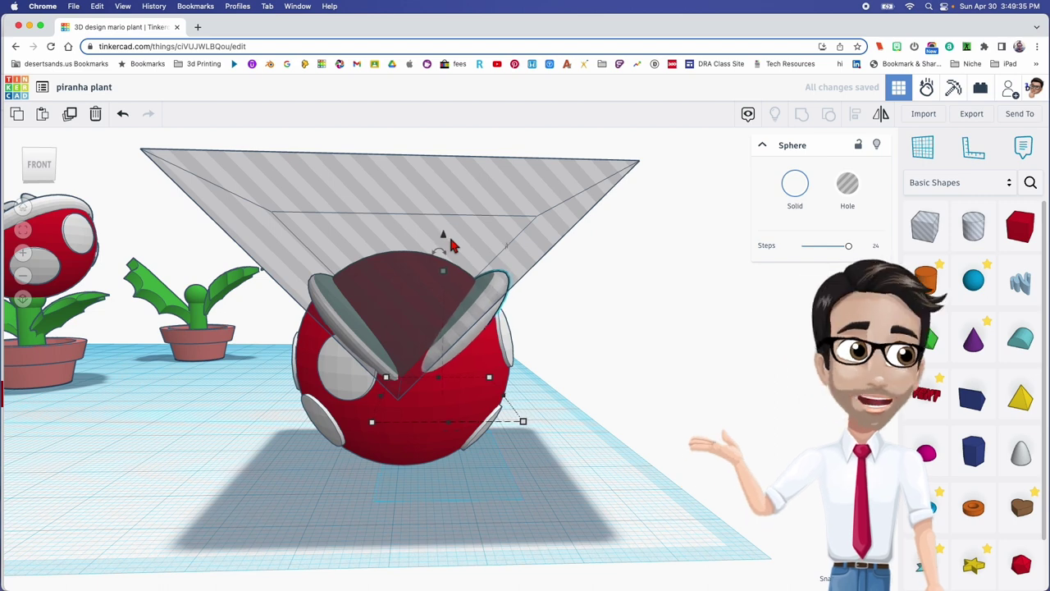
mouse_move(442, 238)
mouse_down()
mouse_move(427, 250)
mouse_move(425, 237)
mouse_move(428, 246)
mouse_up()
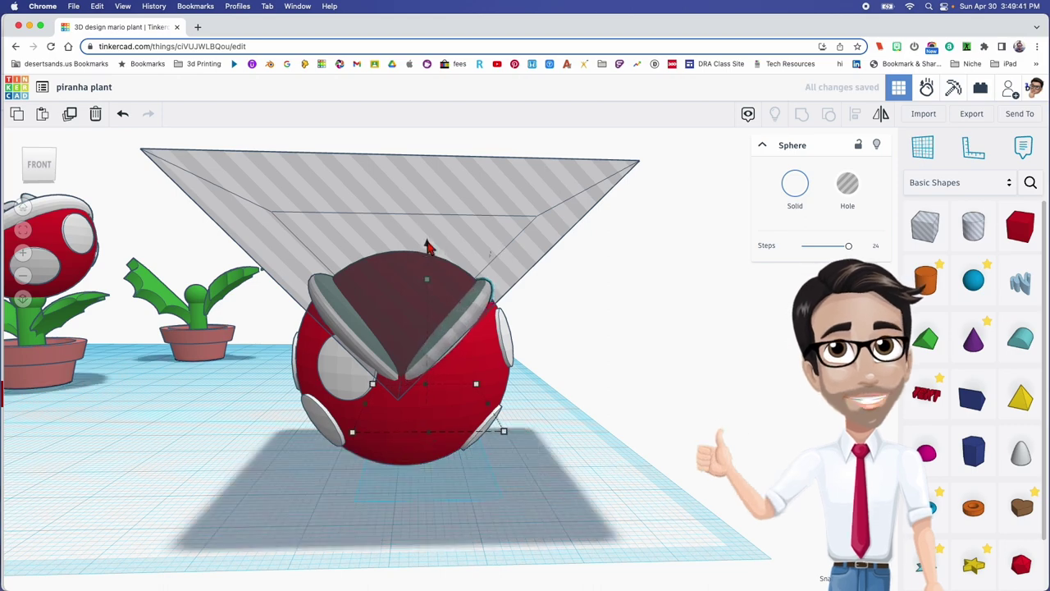
drag(473, 294, 436, 255)
right_drag(436, 259, 469, 331)
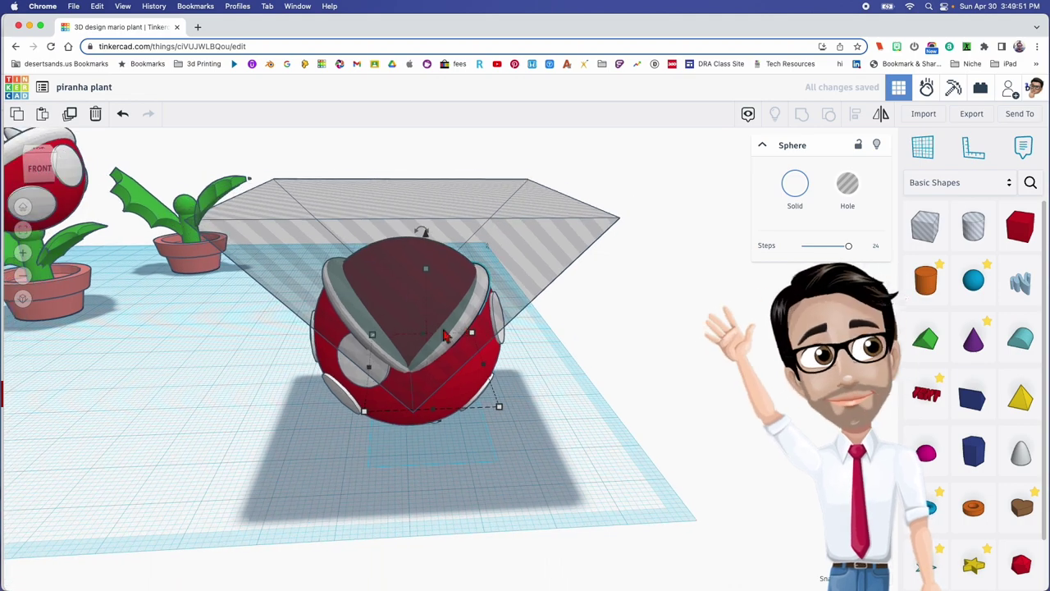
Step: Group the spotted sphere, both lips and the wedge hole to cut the open mouth
drag(263, 312, 569, 356)
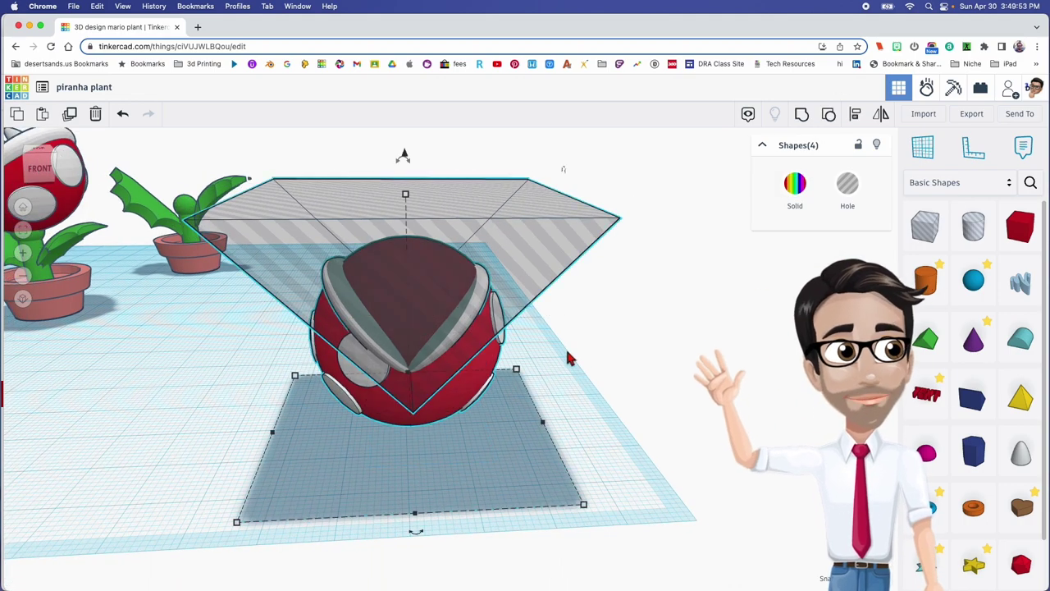
key(super+g)
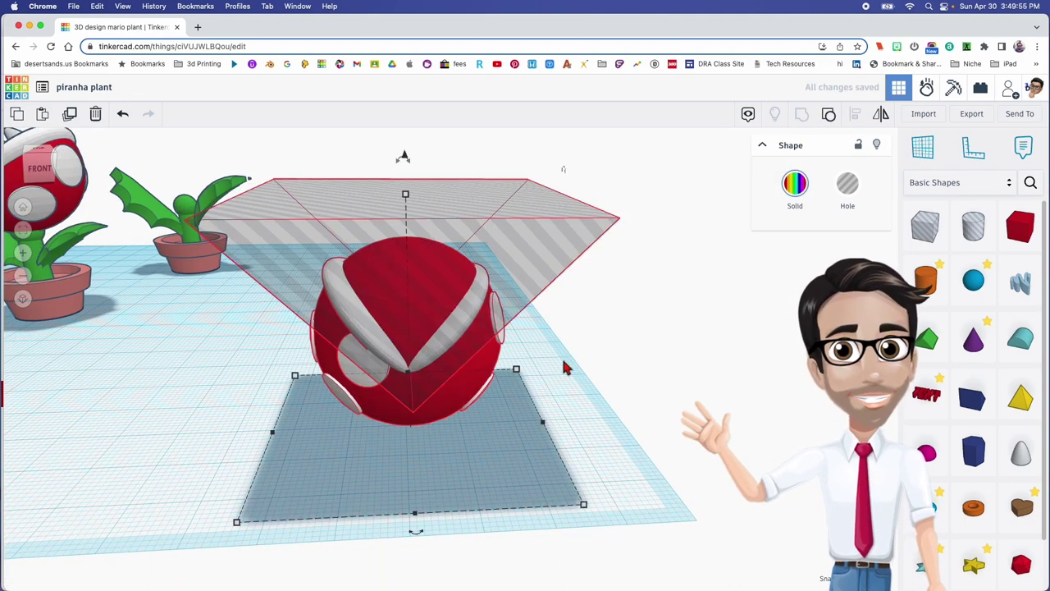
right_drag(565, 370, 558, 215)
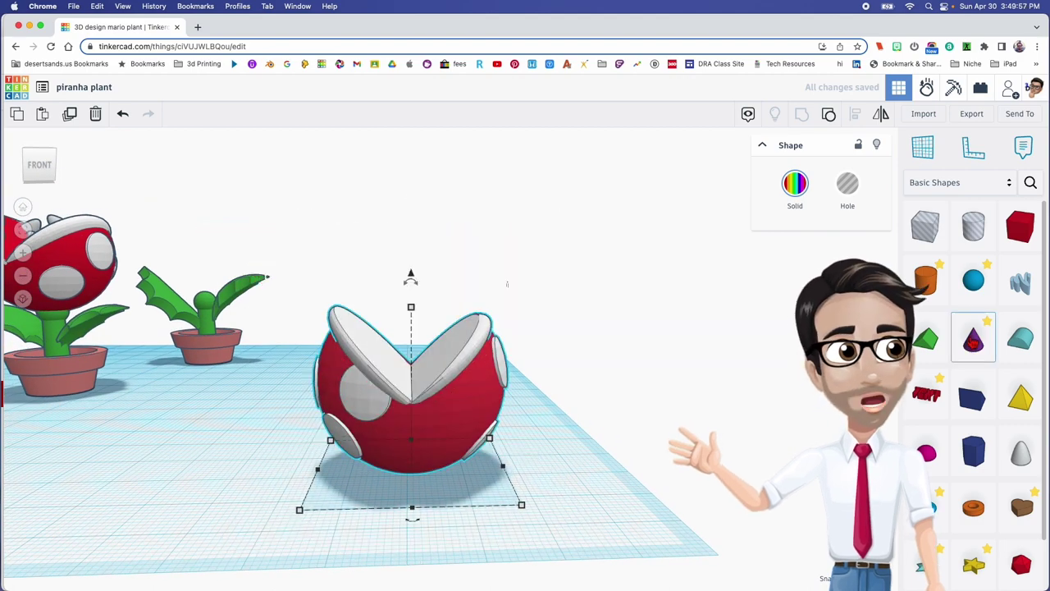
Step: Add a half sphere beside the head, tilt it toward the mouth and colour it light pink
drag(926, 452, 560, 487)
drag(538, 389, 512, 403)
drag(566, 443, 506, 433)
click(795, 183)
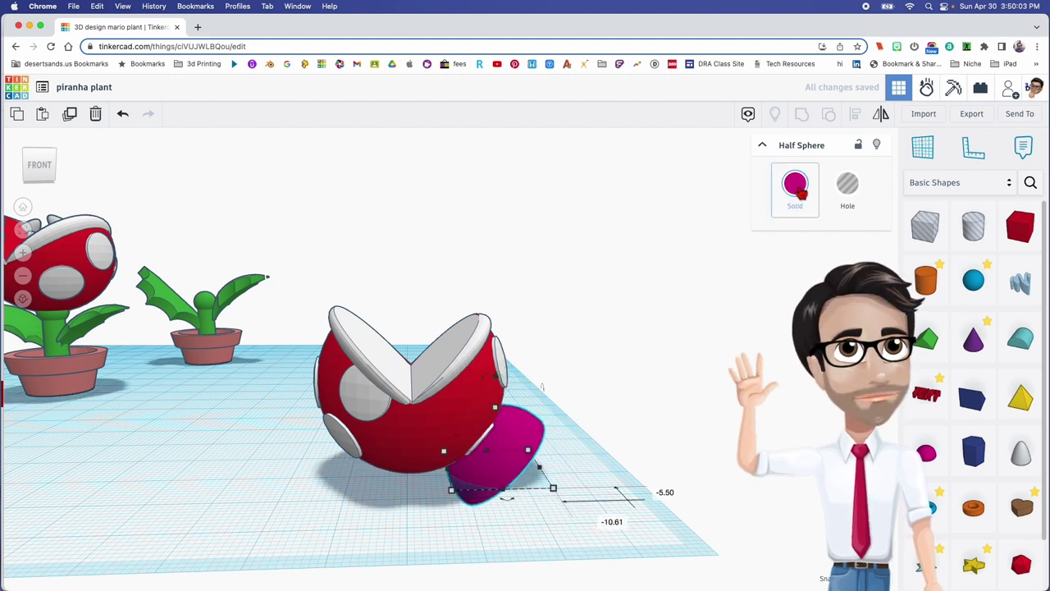
click(941, 264)
Step: Place the pink half sphere against the right inner face of the mouth and shrink it to fit as a tongue
drag(504, 385, 479, 337)
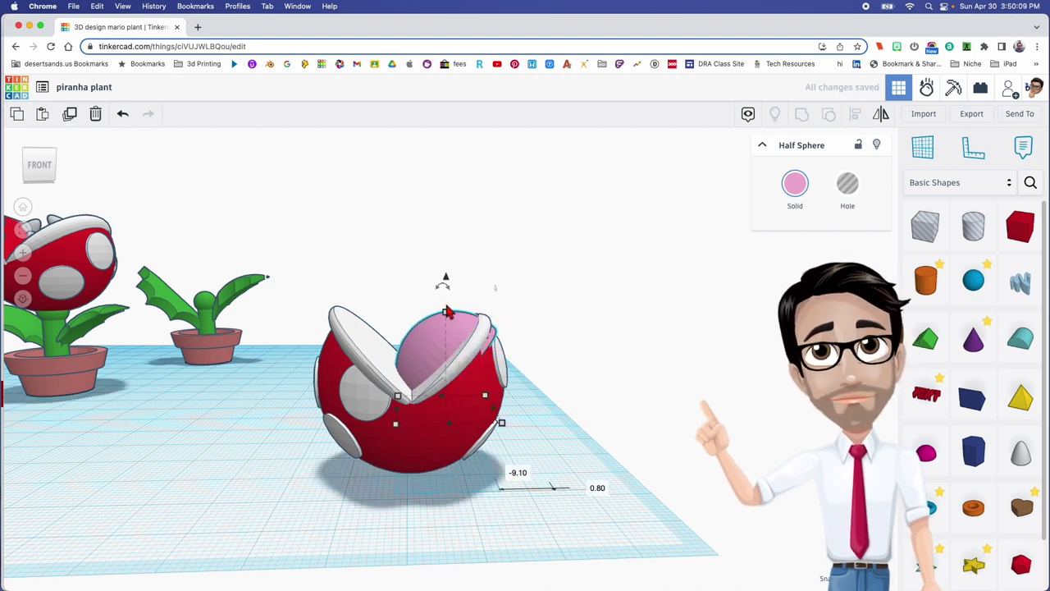
click(447, 315)
drag(443, 338, 447, 288)
right_drag(448, 305, 509, 344)
middle_drag(551, 337, 552, 346)
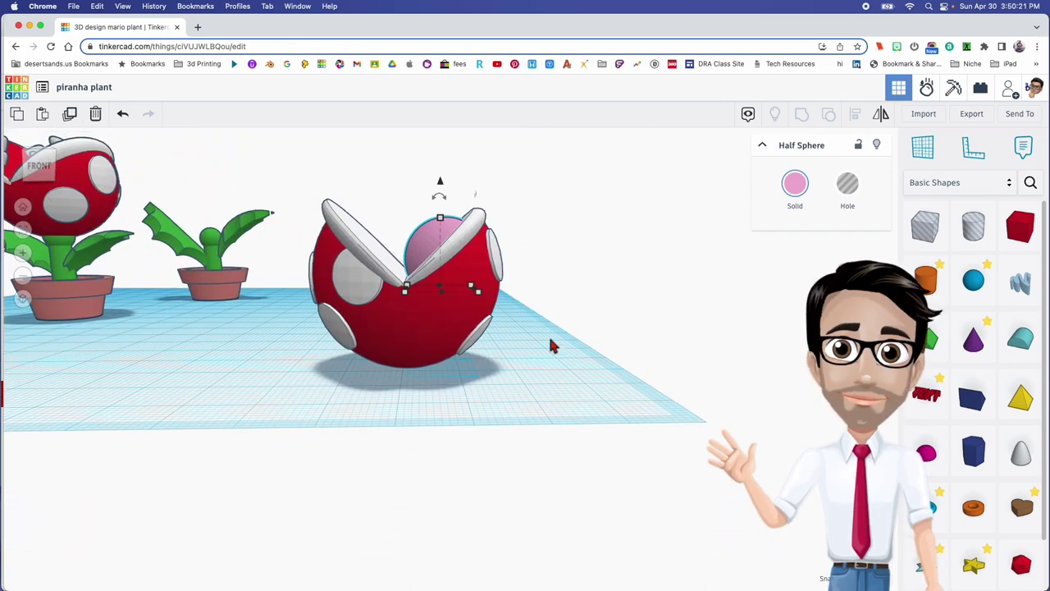
Step: Add a paraboloid tooth scaled to about 5.40 high, raise it to mouth level and tilt it toward the mouth opening
drag(1021, 460, 520, 392)
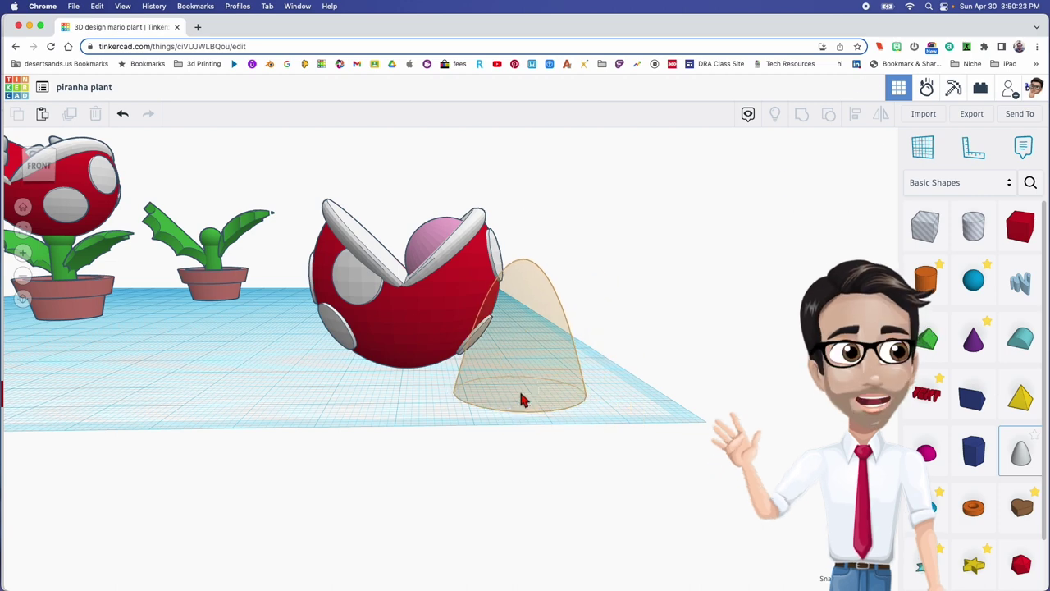
shift+drag(526, 267, 523, 357)
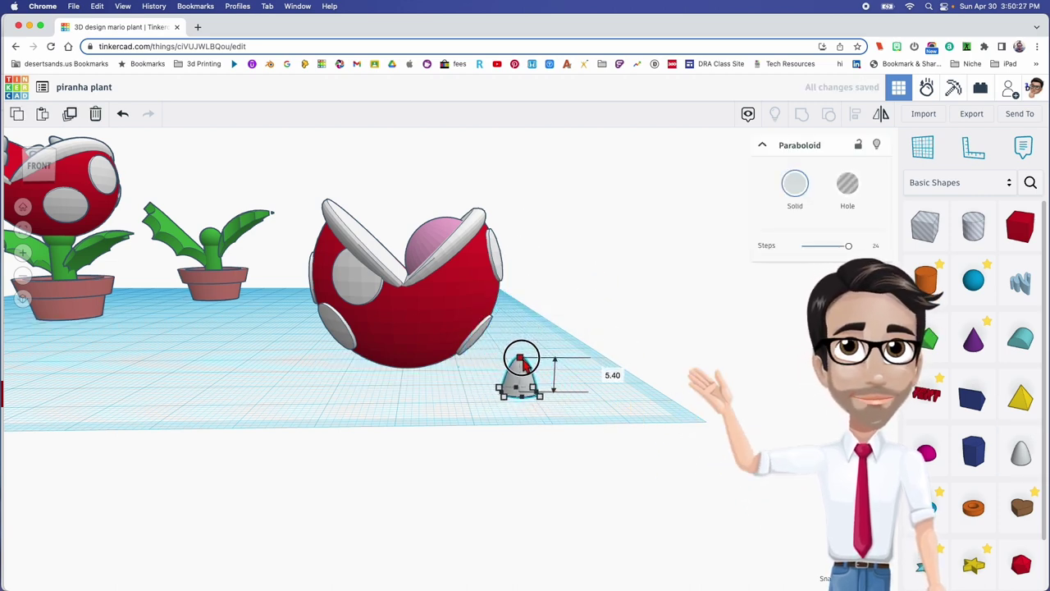
drag(520, 362, 496, 175)
drag(525, 233, 434, 237)
click(434, 236)
key(super+z)
drag(523, 239, 441, 242)
right_drag(443, 242, 455, 311)
right_drag(436, 163, 417, 261)
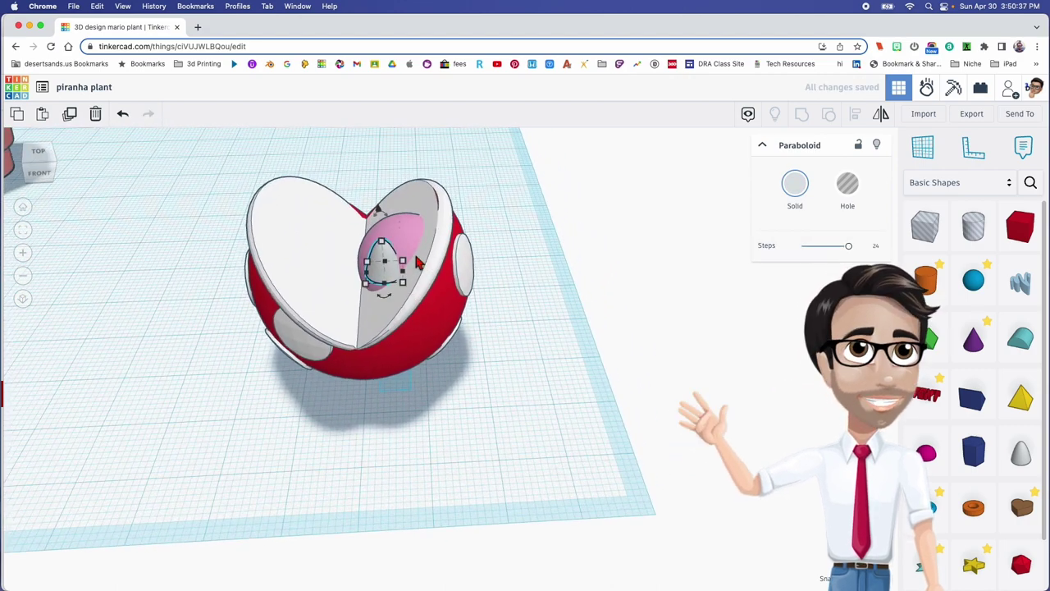
Step: Position the paraboloid tooth against the inner edge of the right lip and adjust its height
drag(391, 253, 370, 257)
right_drag(387, 264, 391, 222)
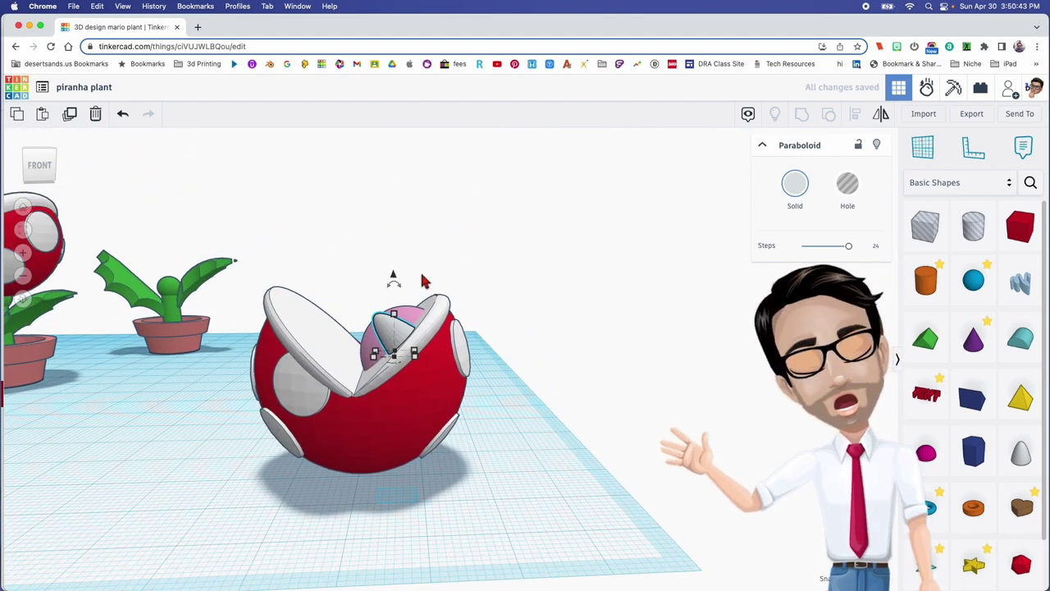
right_drag(424, 282, 530, 248)
drag(394, 329, 407, 325)
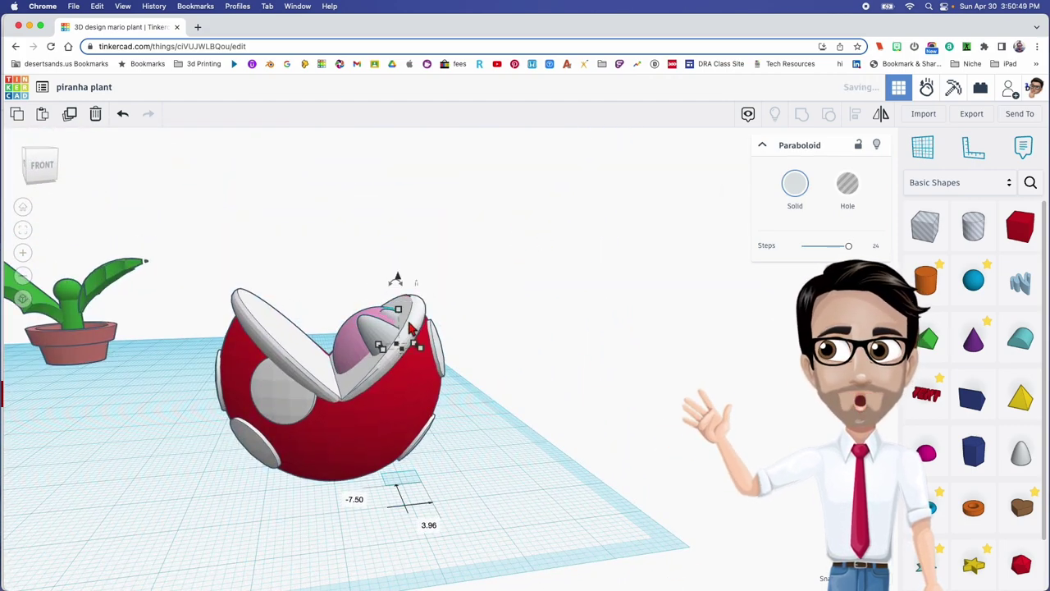
drag(399, 314, 398, 296)
Step: Duplicate the tooth farther down the right lip and lower the copy by about 2.16
drag(392, 343, 371, 330)
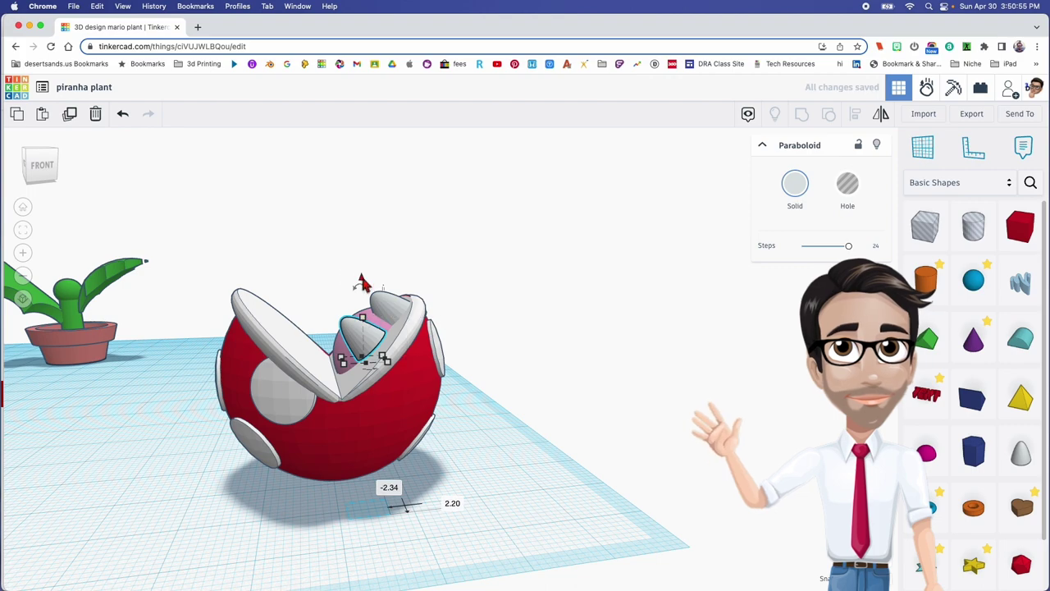
drag(362, 283, 362, 299)
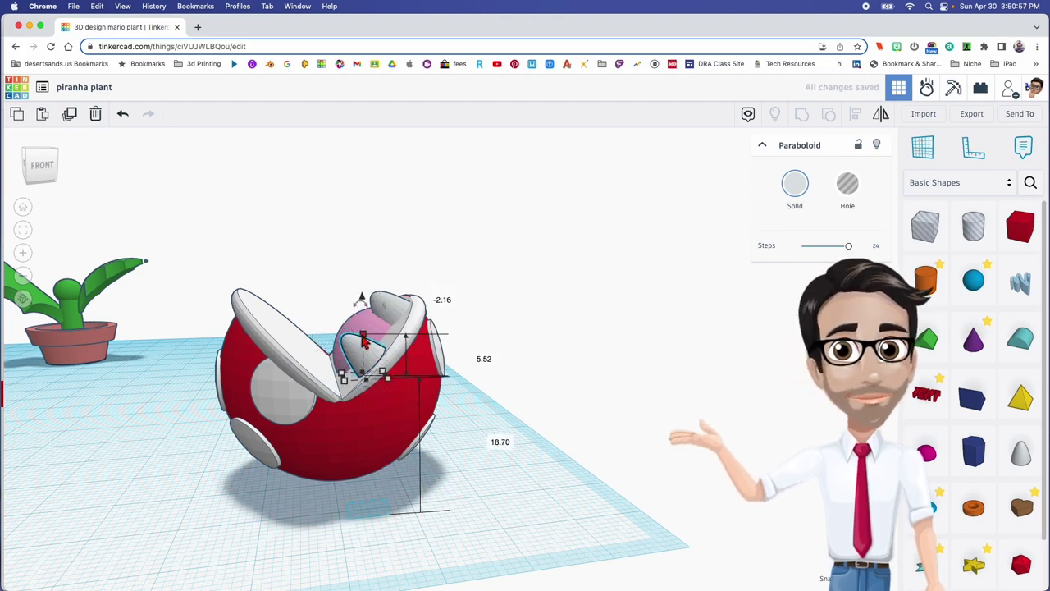
right_drag(419, 316, 398, 341)
Step: Fine-tune the upper tooth's height and position so its base sits against the right lip
click(406, 295)
mouse_move(408, 292)
mouse_down()
mouse_move(399, 302)
mouse_move(399, 294)
mouse_up()
drag(399, 255, 399, 241)
drag(412, 304, 406, 309)
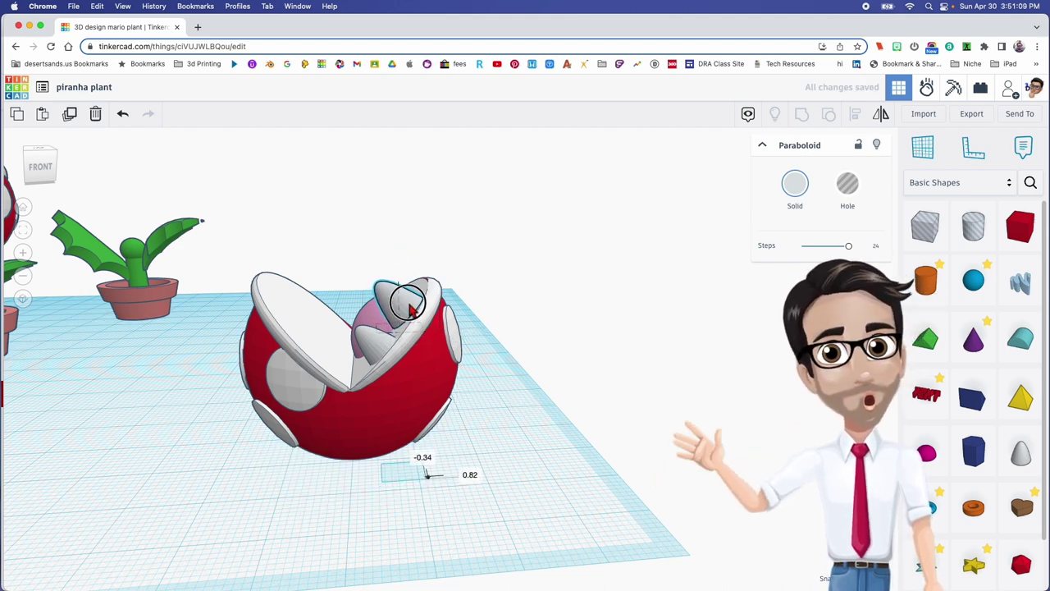
drag(410, 304, 416, 309)
scroll(416, 308, up, 5)
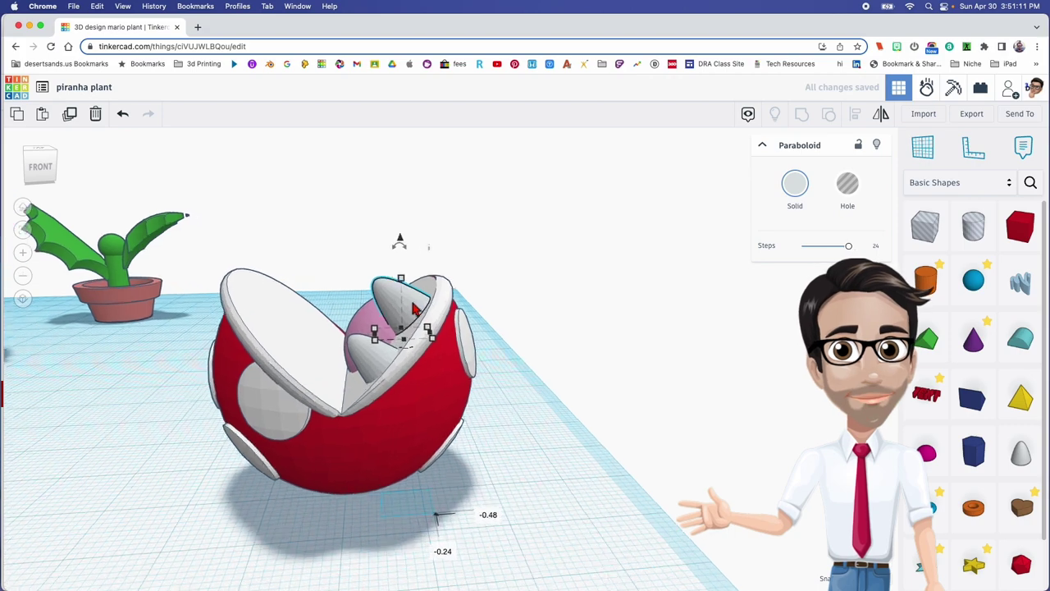
scroll(424, 307, down, 4)
right_drag(448, 344, 408, 271)
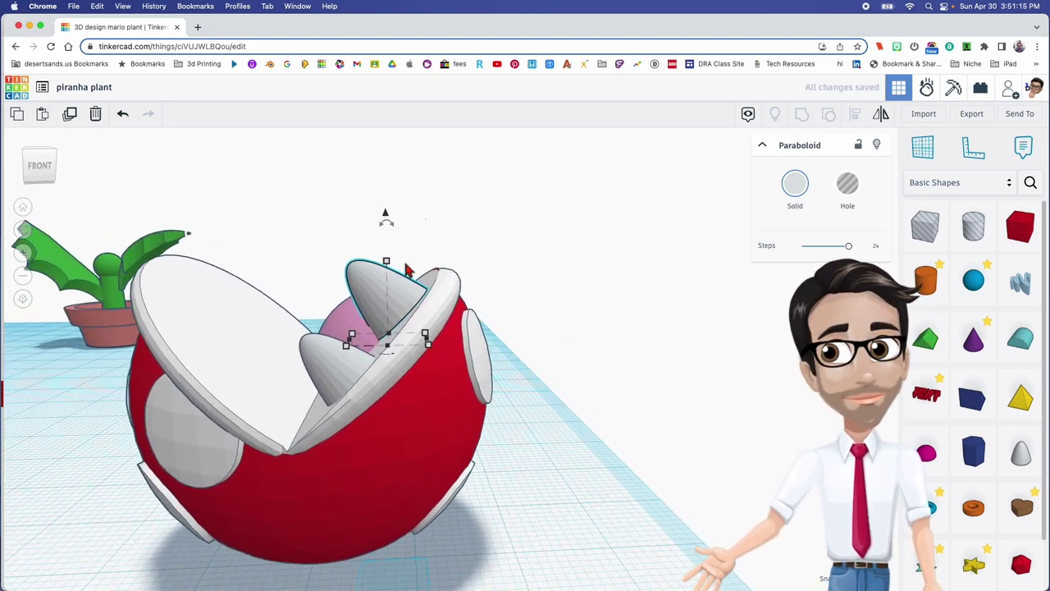
drag(386, 218, 390, 224)
right_drag(388, 223, 401, 266)
middle_drag(401, 266, 395, 352)
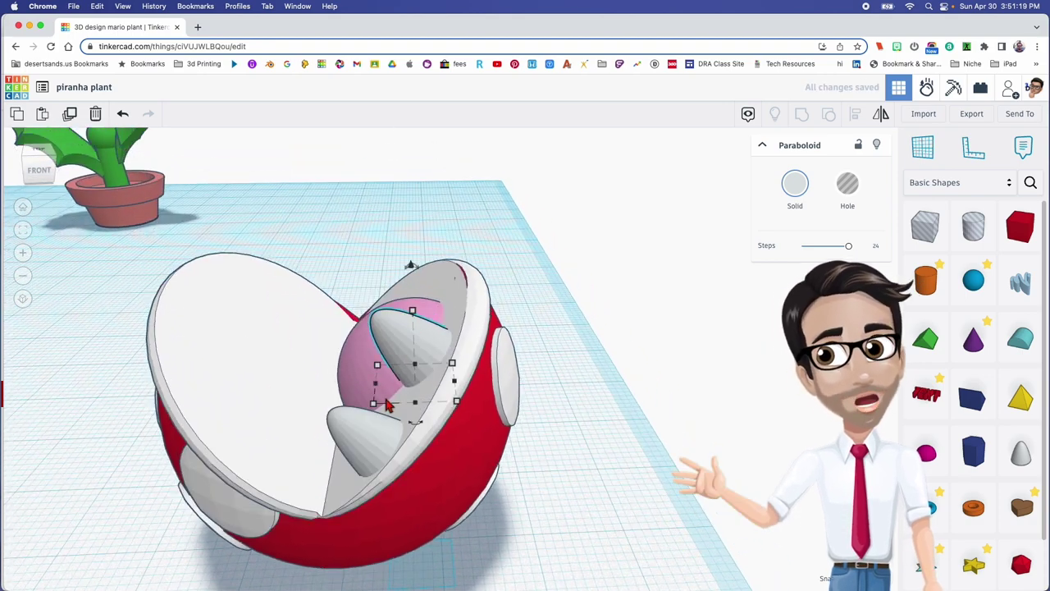
Step: Duplicate the two right-lip teeth and mirror the copies front to back
shift+click(373, 439)
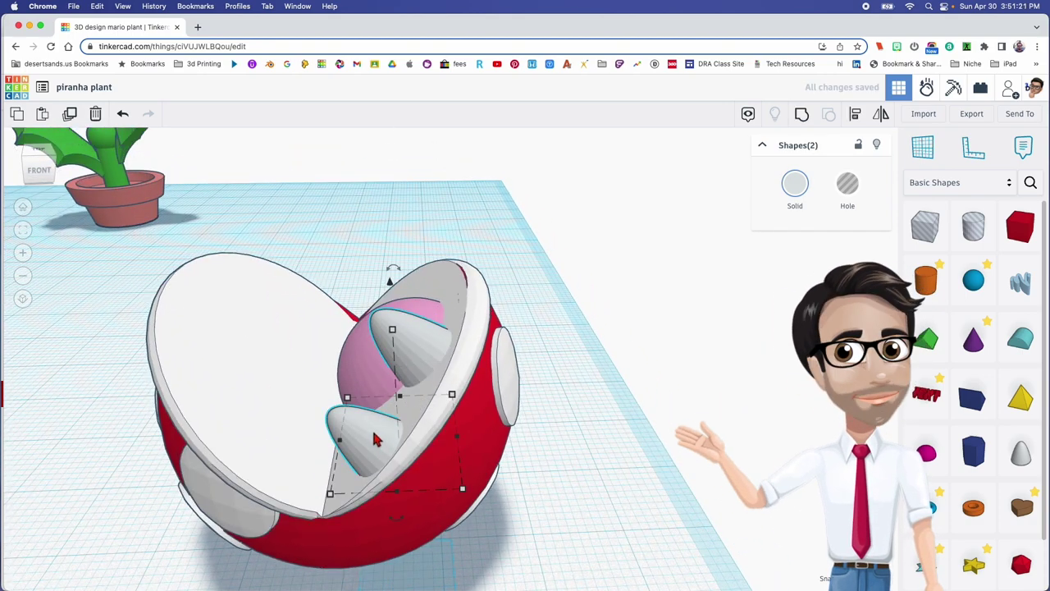
key(m)
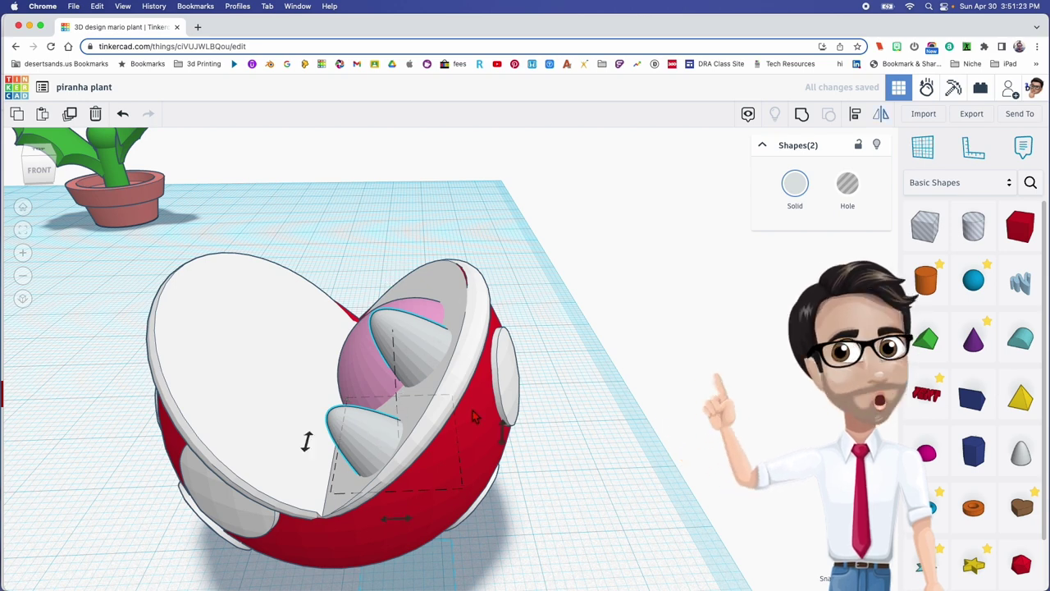
drag(305, 440, 307, 443)
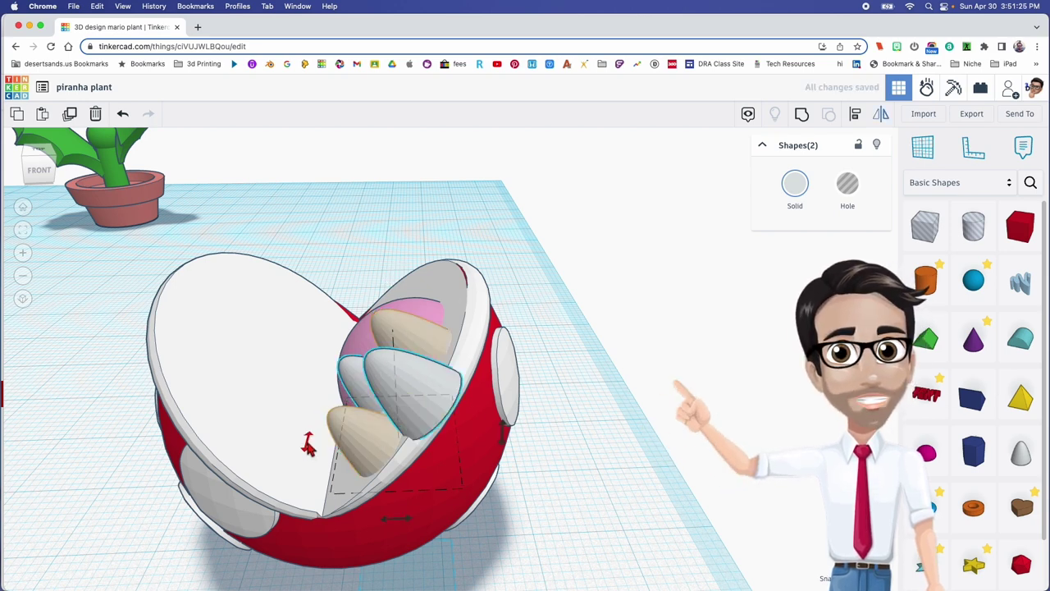
Step: Move the two mirrored teeth back to the rear half of the right lip
key(Up)
key(Up)
key(Up)
key(Up)
key(Up)
key(Up)
key(Up)
key(Up)
key(Up)
key(Up)
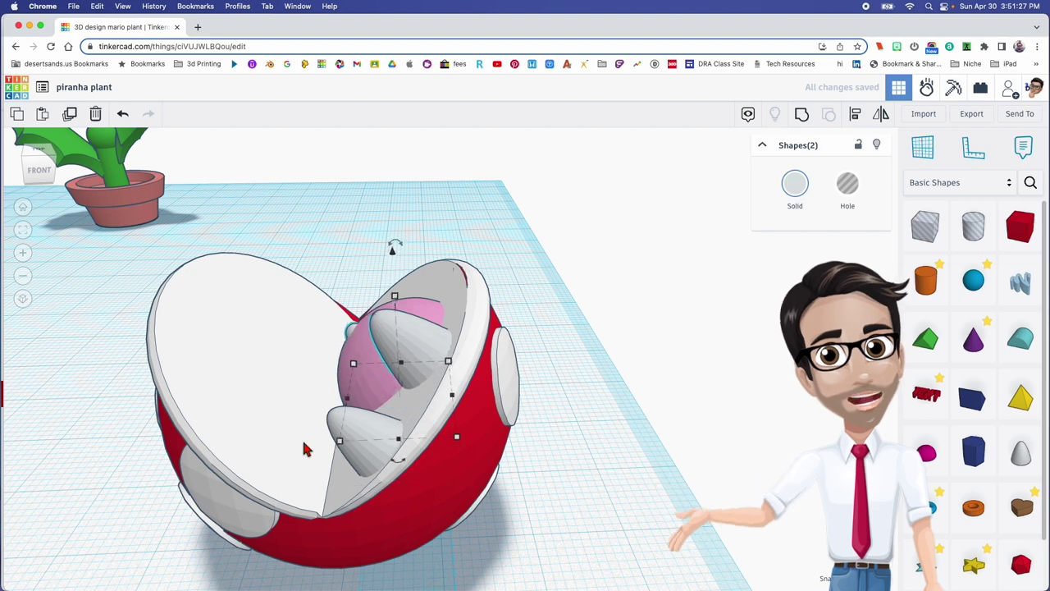
key(ctrl+Up)
key(ctrl+Up)
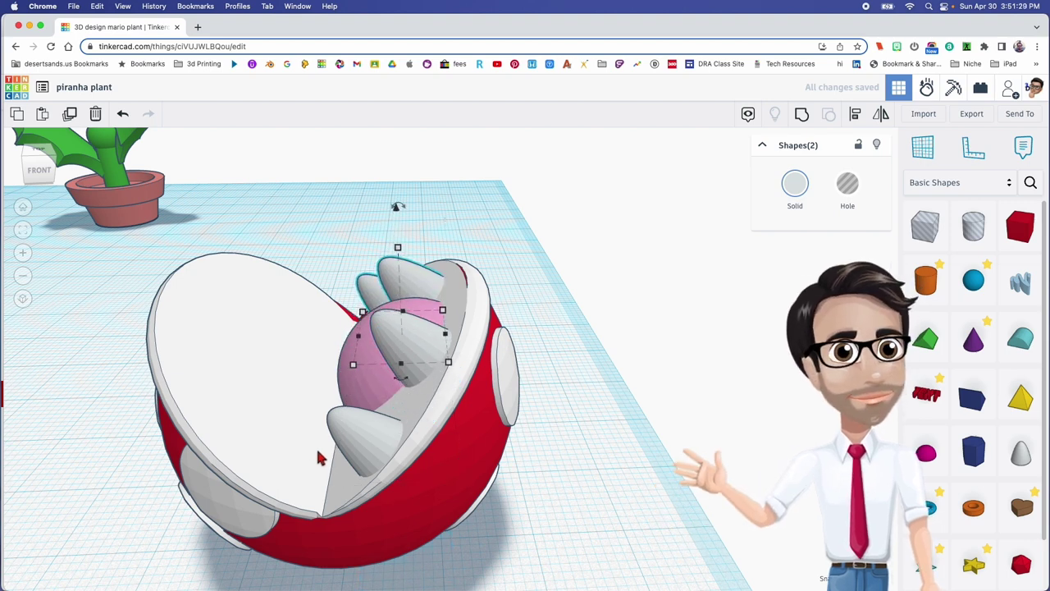
Step: Duplicate all four right-side teeth, mirror the copies left to right and place them along the left lip
shift+click(366, 422)
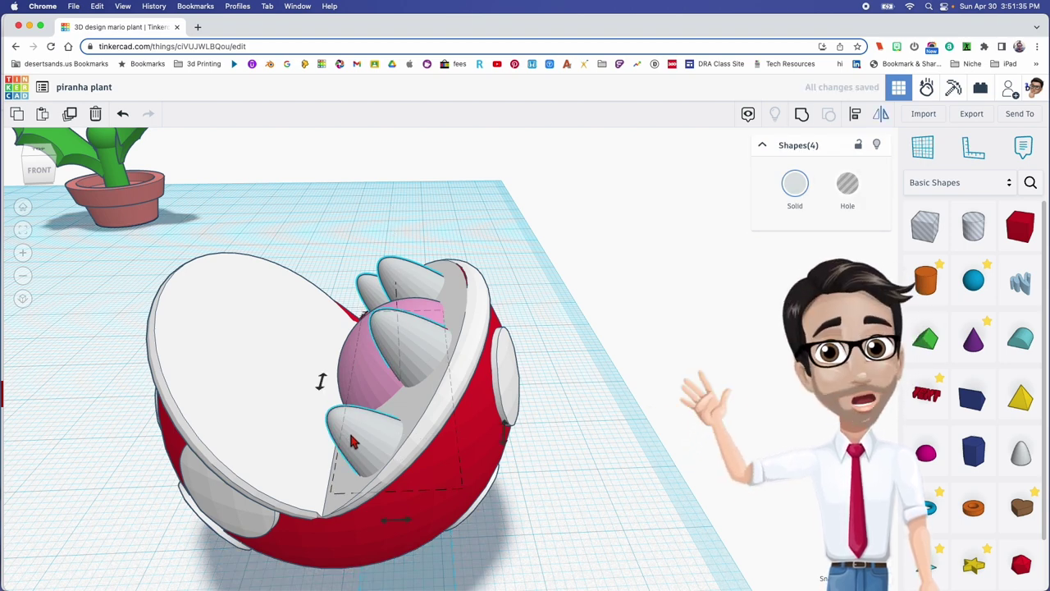
click(394, 523)
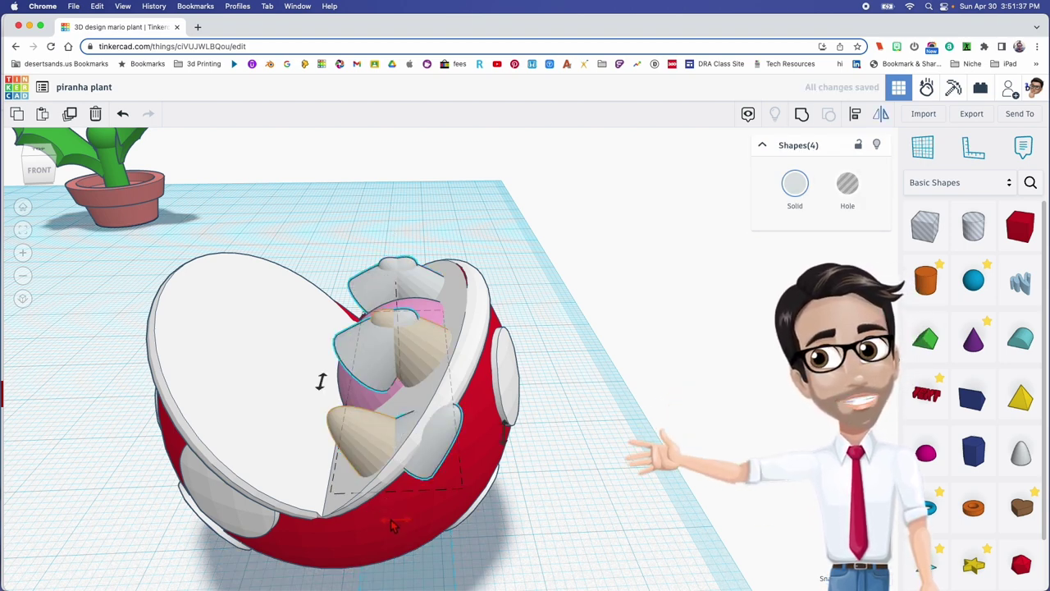
click(392, 522)
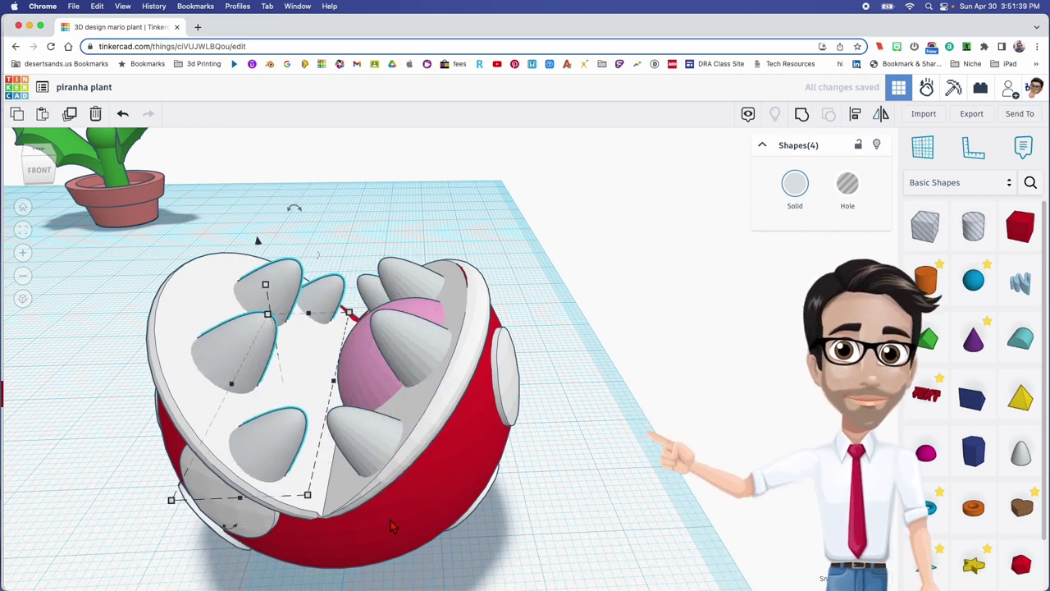
Step: Group the head, pink half sphere and all eight teeth into one object
right_drag(394, 520, 444, 488)
scroll(376, 497, down, 5)
drag(255, 439, 411, 581)
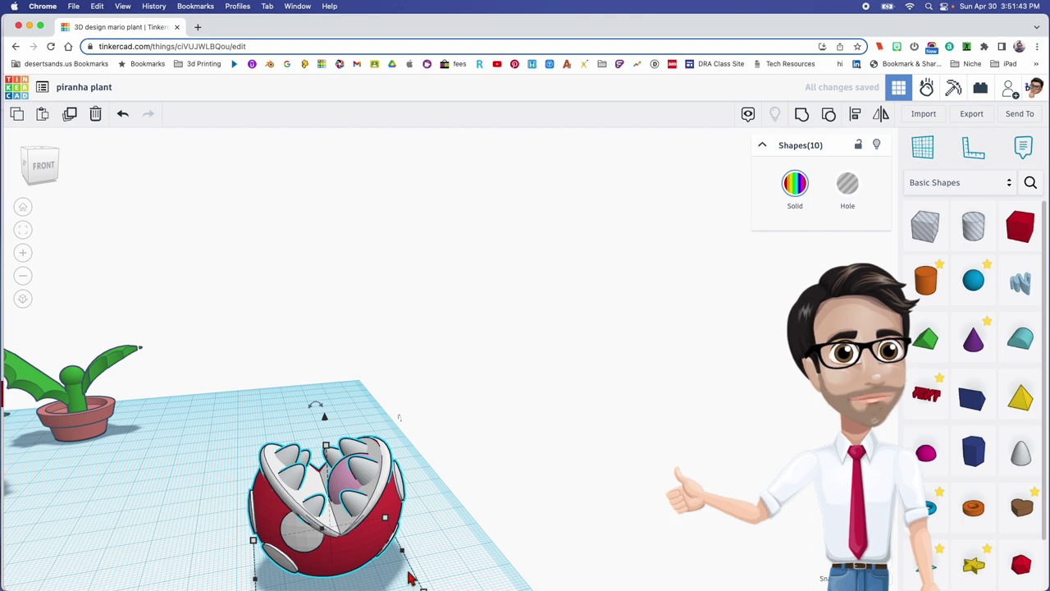
key(super+g)
Step: Move the potted stem with leaves forward next to the finished head
middle_drag(261, 535, 400, 533)
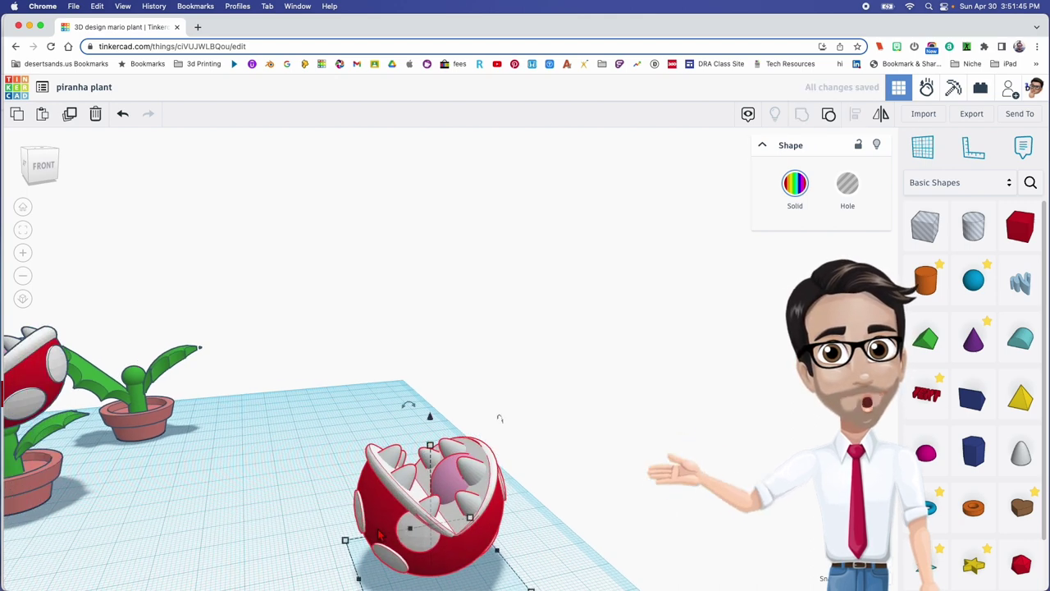
drag(118, 371, 244, 525)
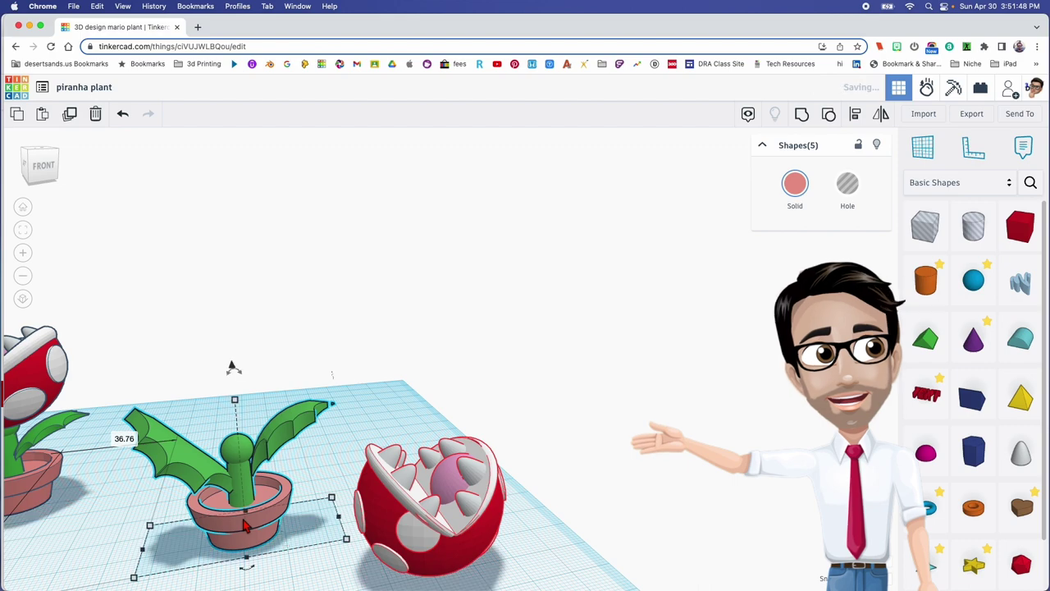
Step: Move the finished head over the potted stem and raise it above the leaves to the top of the stem
click(308, 546)
right_drag(294, 546, 323, 494)
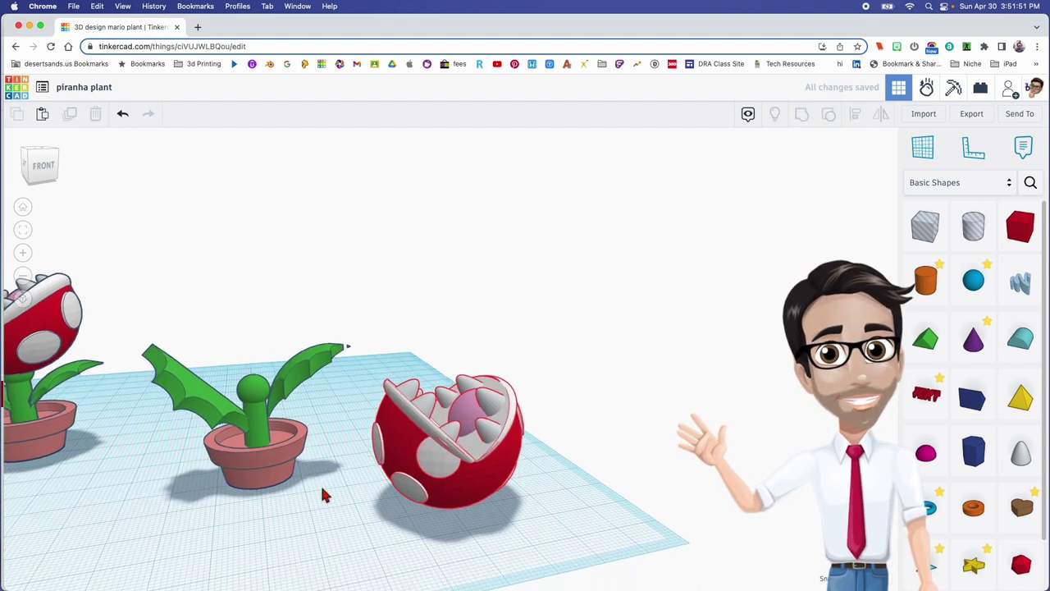
right_drag(396, 498, 358, 502)
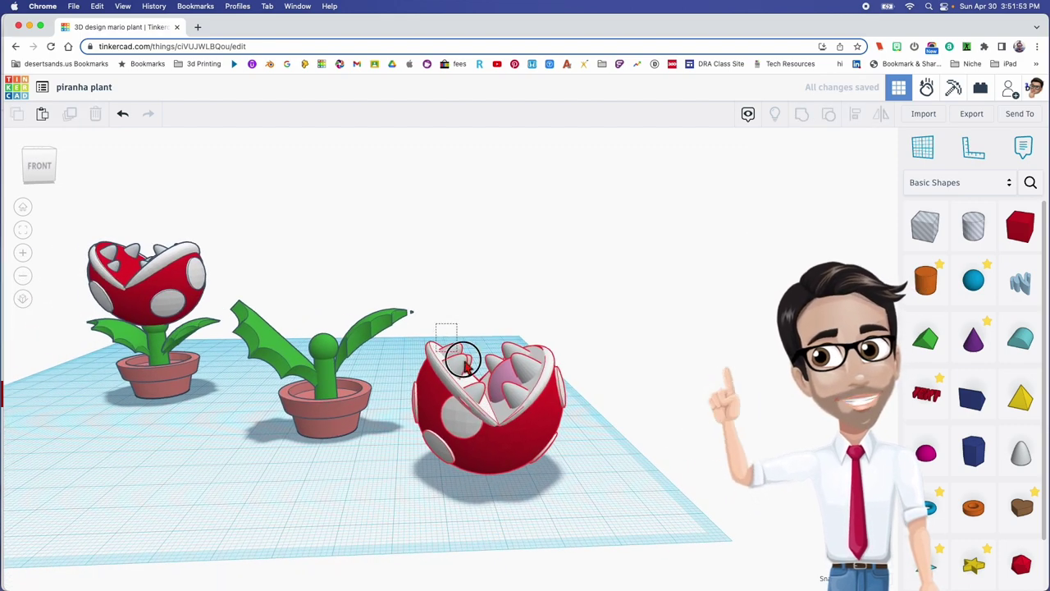
drag(563, 465, 351, 400)
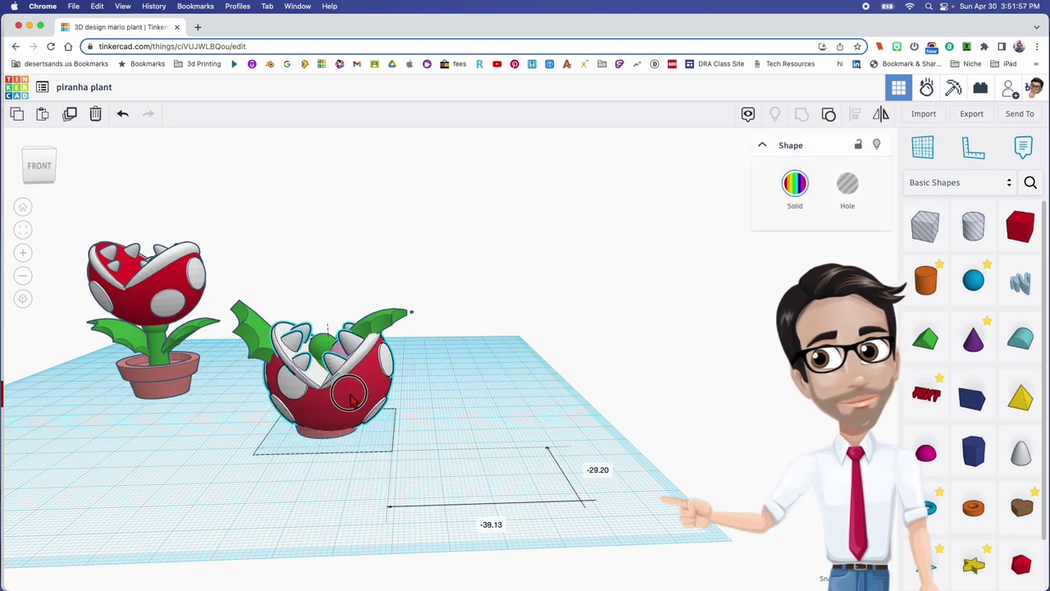
drag(320, 270, 315, 201)
right_drag(317, 202, 392, 336)
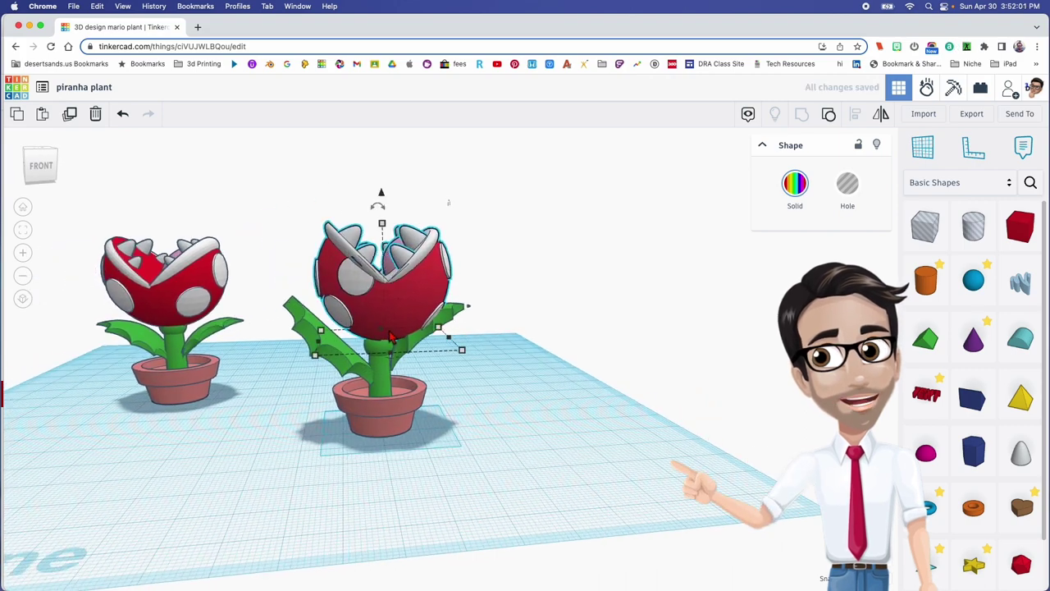
Step: Nudge the head so it is centred over the stem and lower it slightly onto the stem's rounded tip
drag(398, 316, 391, 298)
drag(372, 194, 373, 200)
right_drag(409, 307, 415, 290)
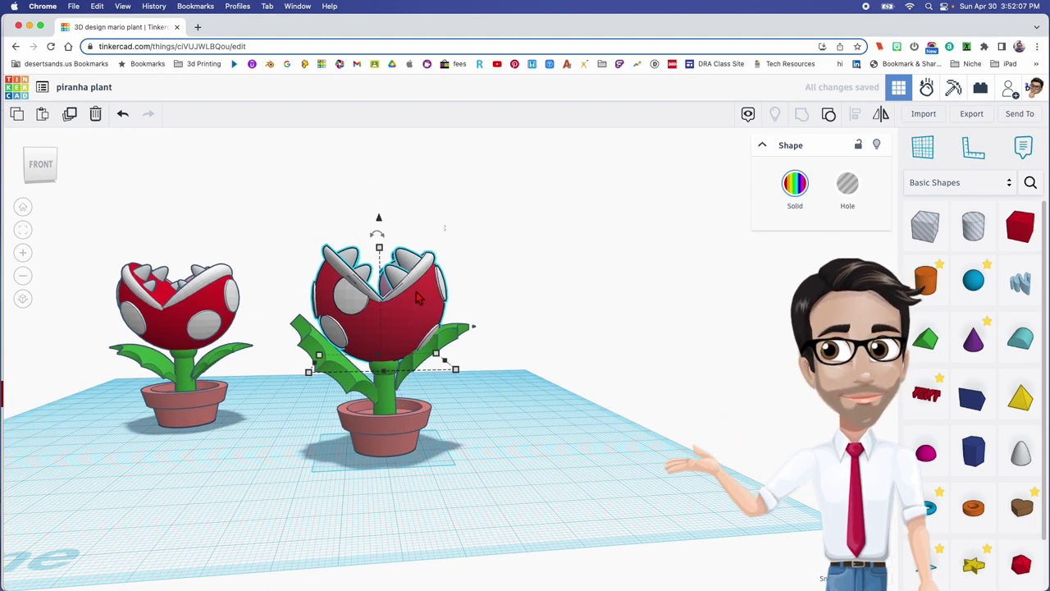
Step: Examine how the head sits on the stem and leaves, up close and as a whole plant
scroll(429, 368, up, 5)
right_drag(420, 353, 304, 380)
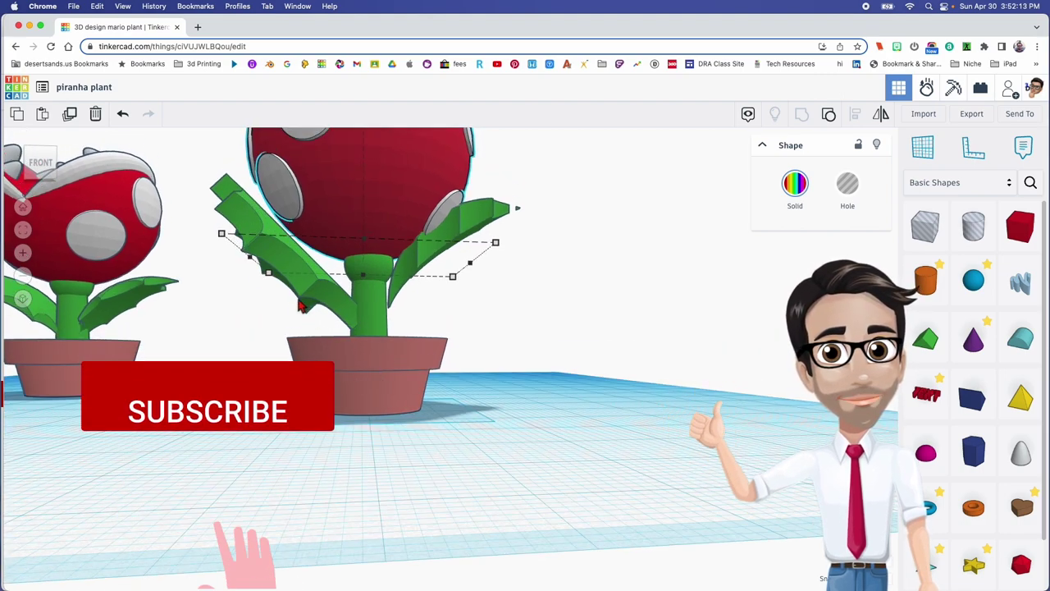
right_drag(327, 320, 354, 336)
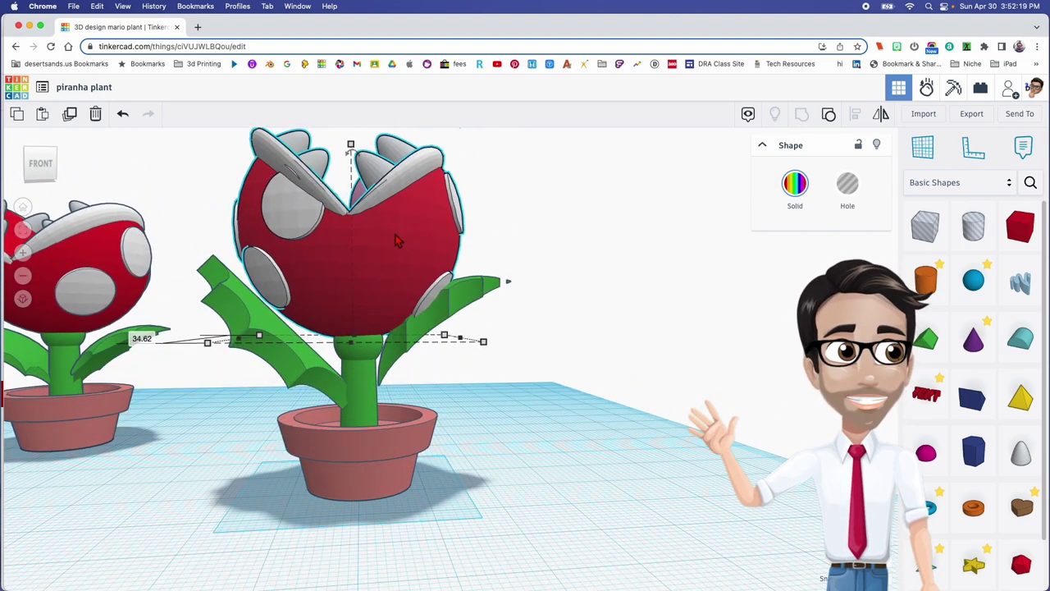
right_drag(432, 353, 427, 354)
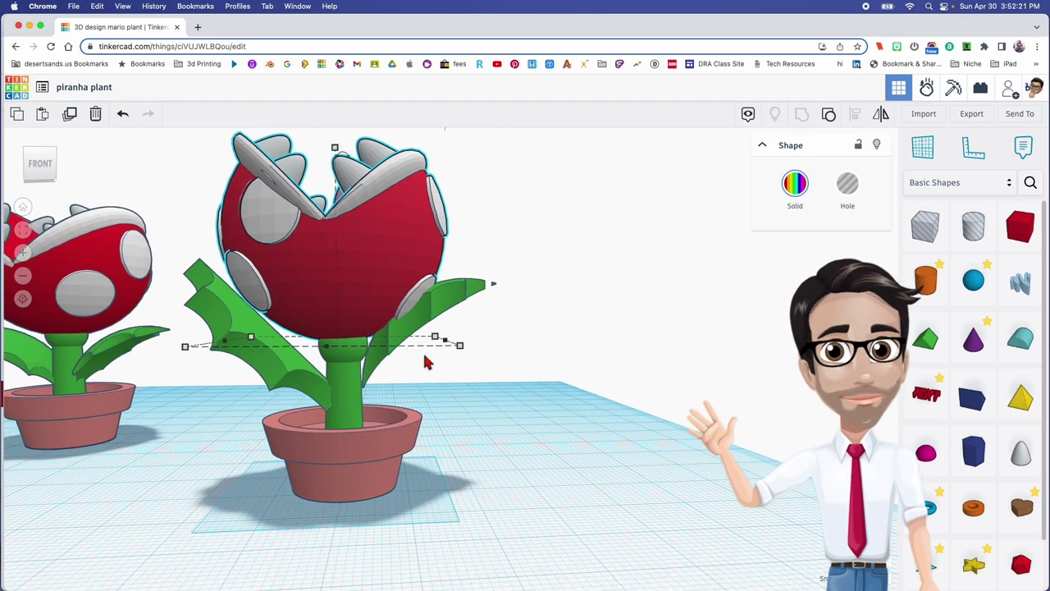
scroll(426, 359, down, 2)
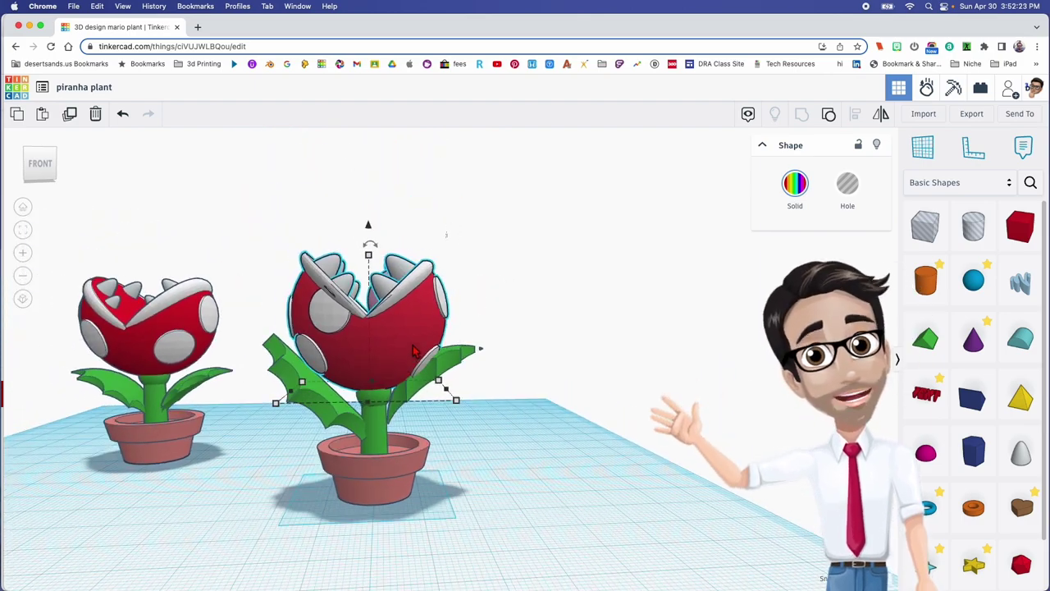
right_drag(391, 314, 375, 337)
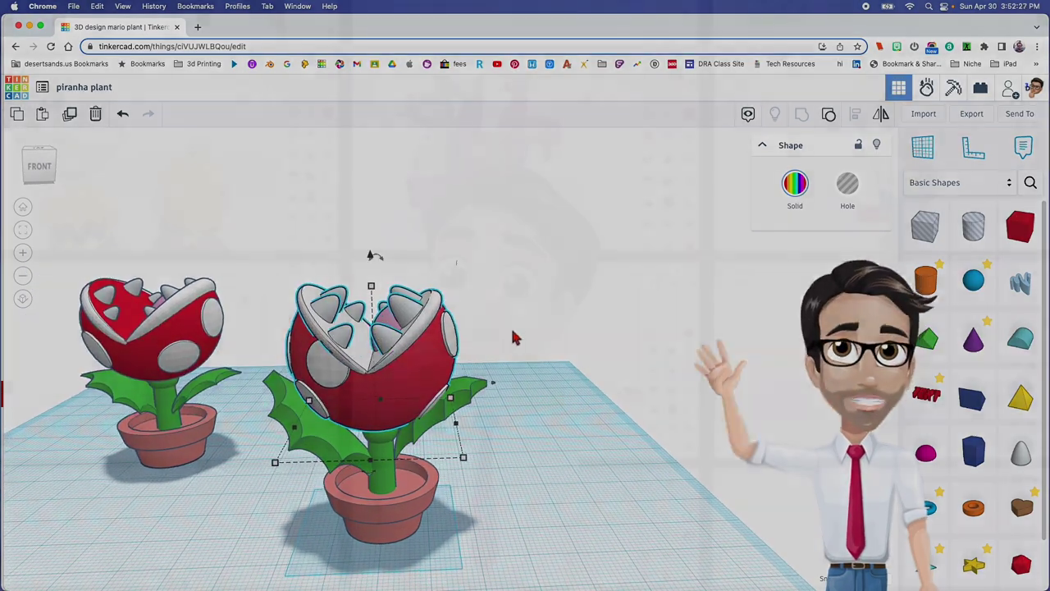